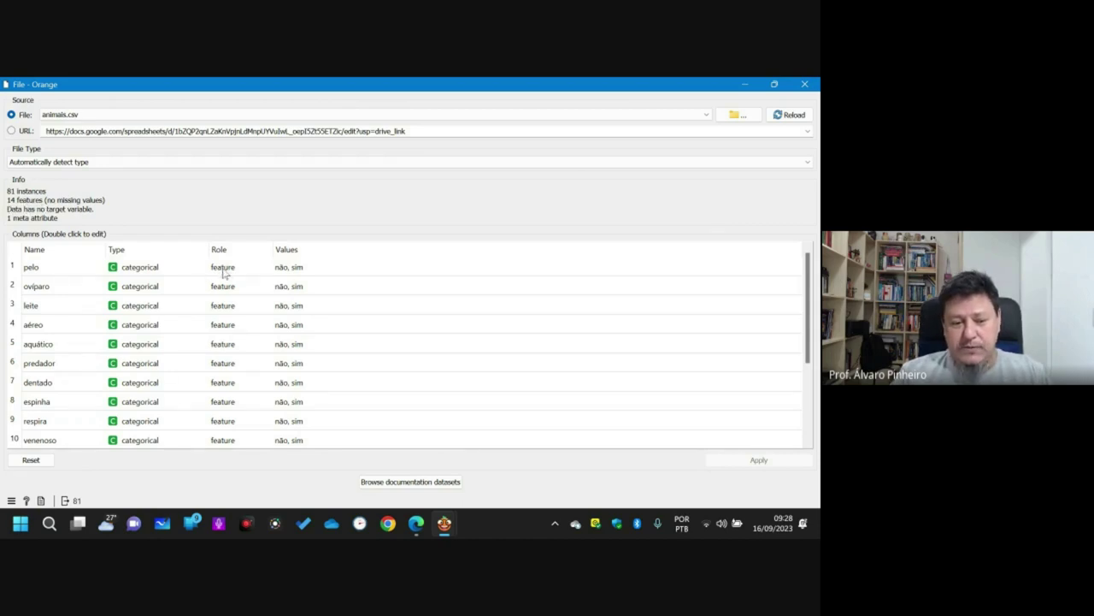
- Review the types and roles of all animals.csv columns in the File widget, and close it
{"action": "scroll", "coordinate": [224, 272], "scroll_direction": "down", "scroll_amount": 2}
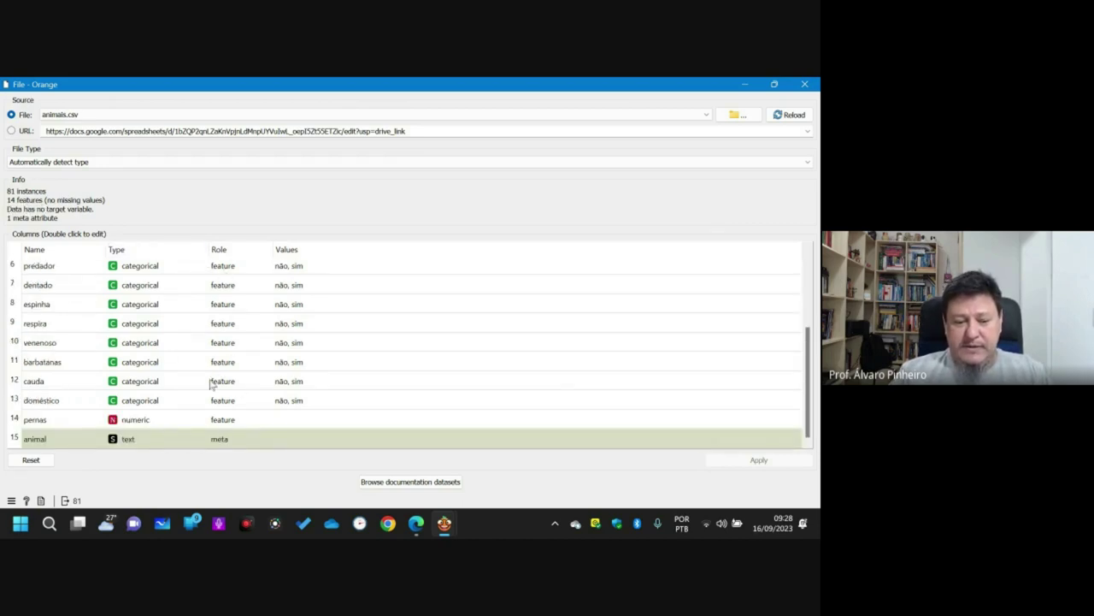
{"action": "left_click", "coordinate": [13, 419]}
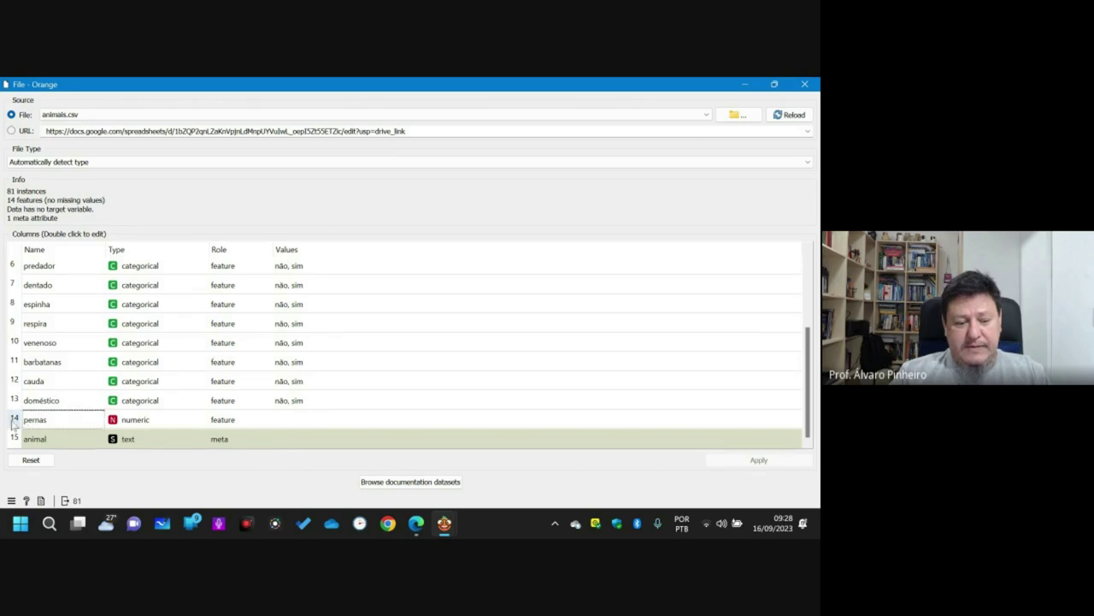
{"action": "scroll", "coordinate": [48, 405], "scroll_direction": "up", "scroll_amount": 2}
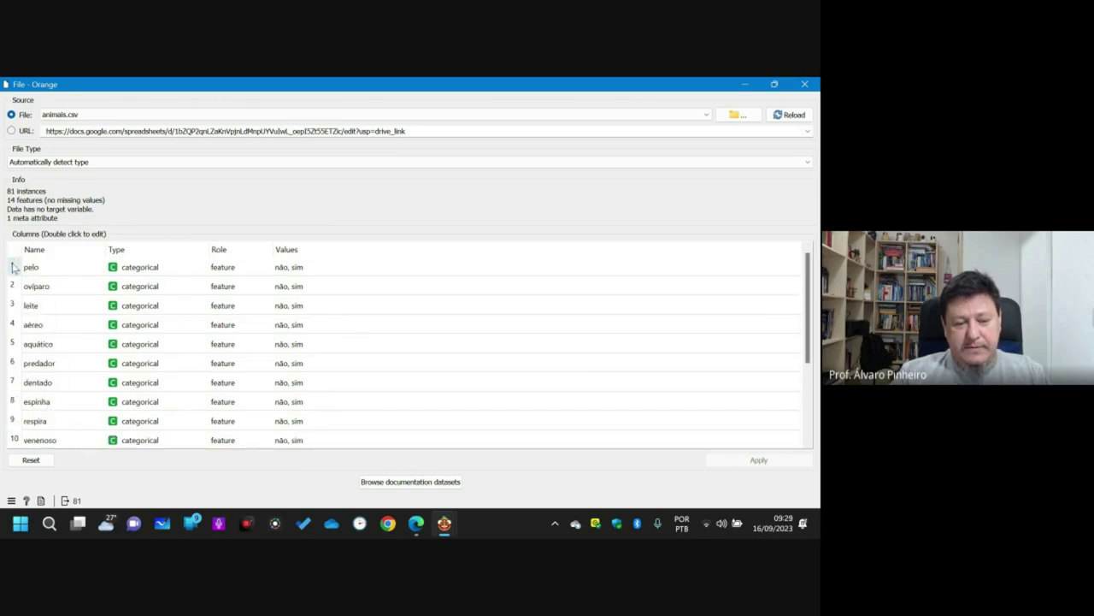
{"action": "key", "text": "Down"}
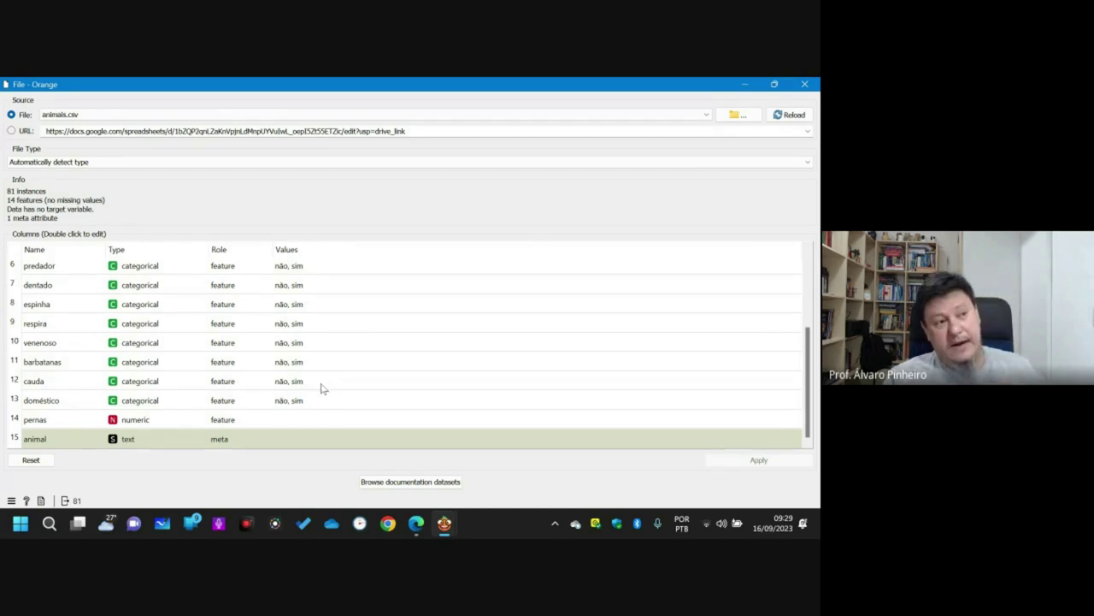
{"action": "left_click", "coordinate": [806, 89]}
- Connect a new Data Table widget to the File widget and open the table maximized
{"action": "left_click_drag", "start_coordinate": [76, 150], "coordinate": [111, 156]}
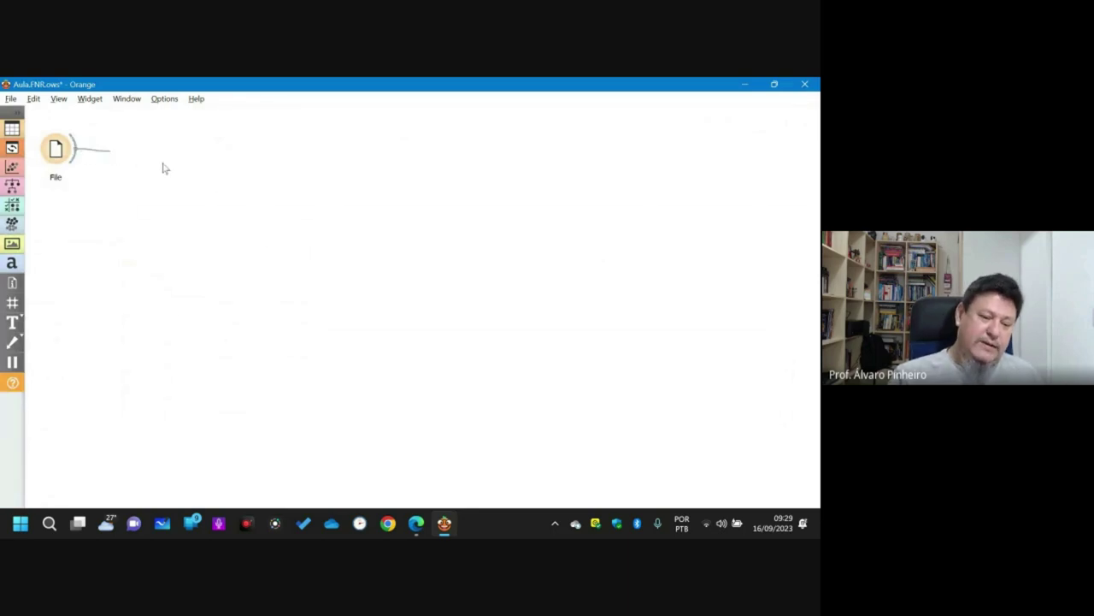
{"action": "left_click", "coordinate": [150, 186]}
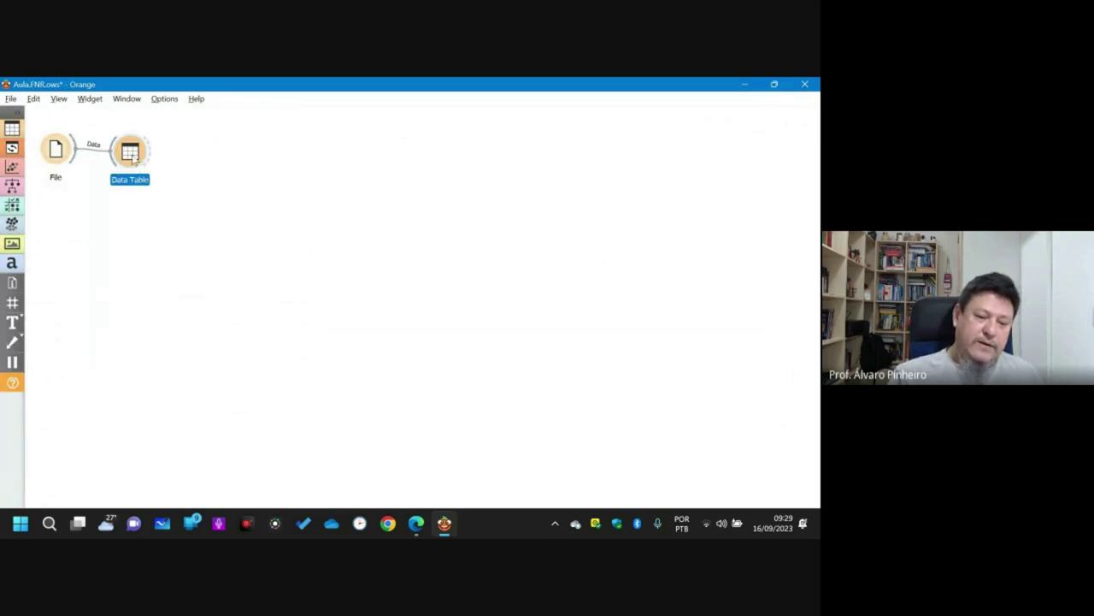
{"action": "double_click", "coordinate": [126, 151]}
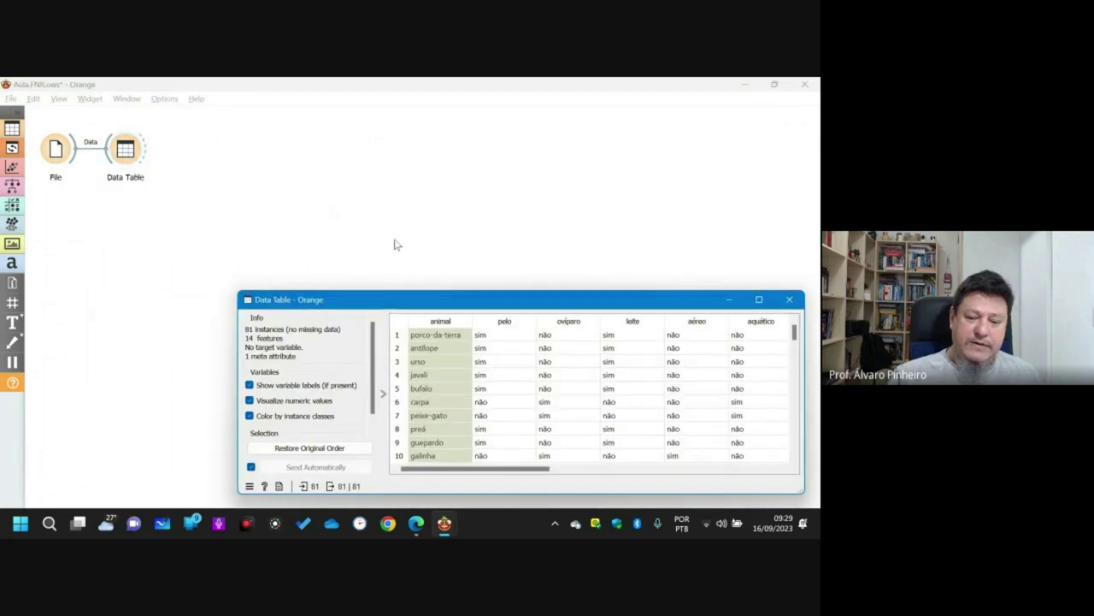
{"action": "left_click_drag", "start_coordinate": [464, 295], "coordinate": [370, 220]}
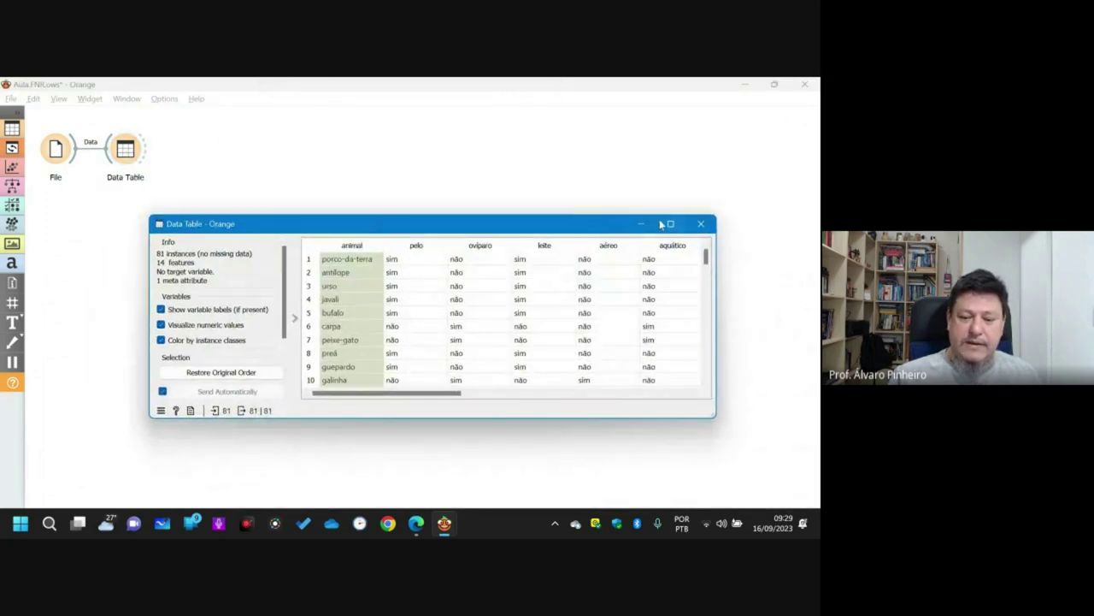
{"action": "left_click", "coordinate": [671, 223]}
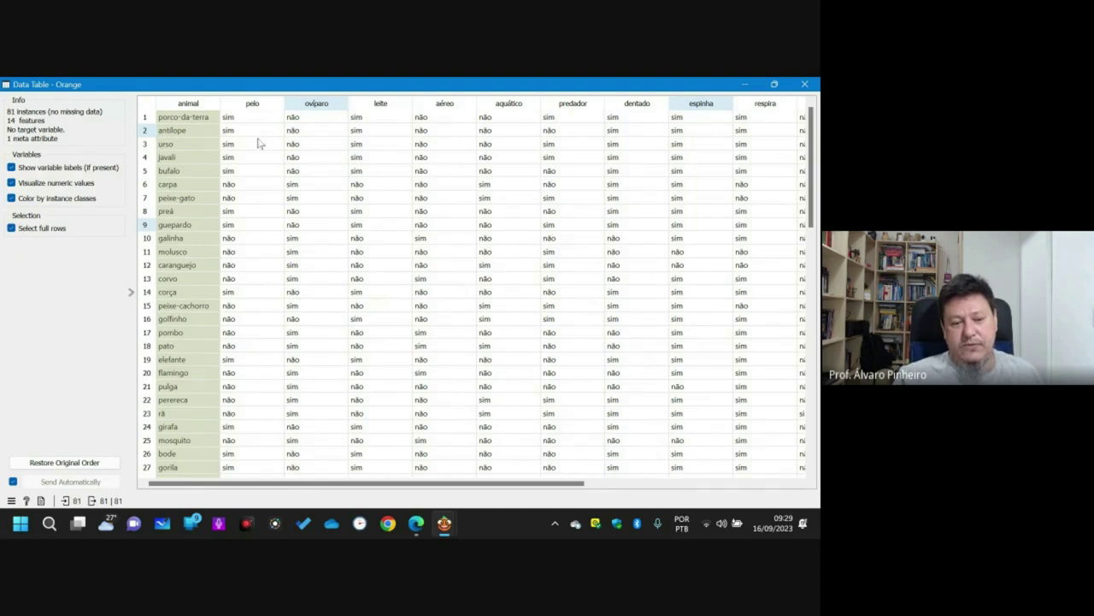
- Examine the attribute values of the urso and molusco rows across all columns of the data table
{"action": "left_click", "coordinate": [146, 145]}
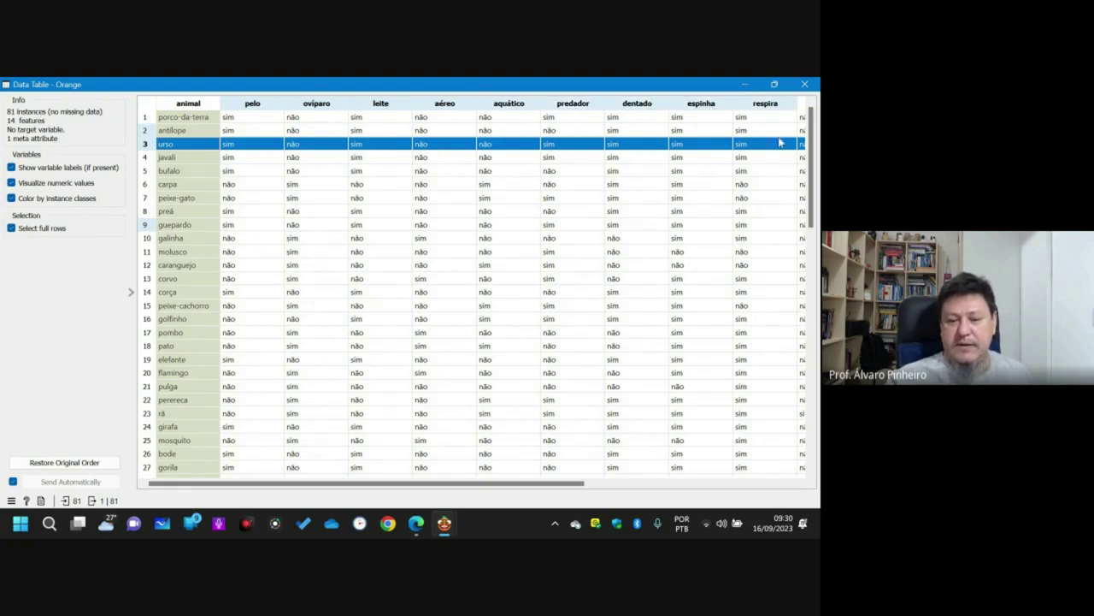
{"action": "left_click_drag", "start_coordinate": [588, 484], "coordinate": [432, 109]}
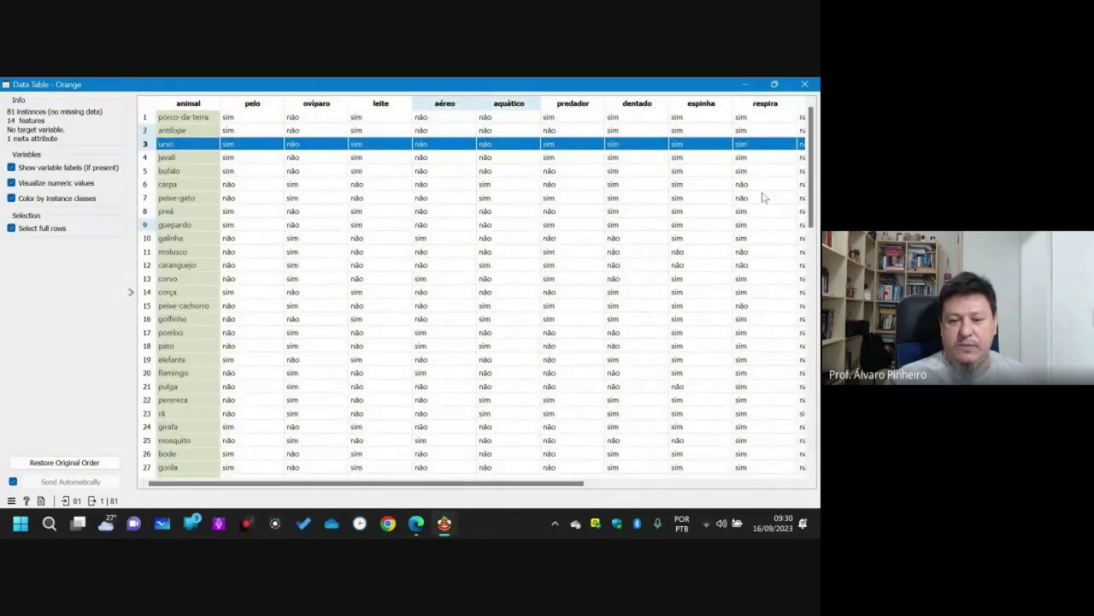
{"action": "left_click_drag", "start_coordinate": [587, 484], "coordinate": [812, 484]}
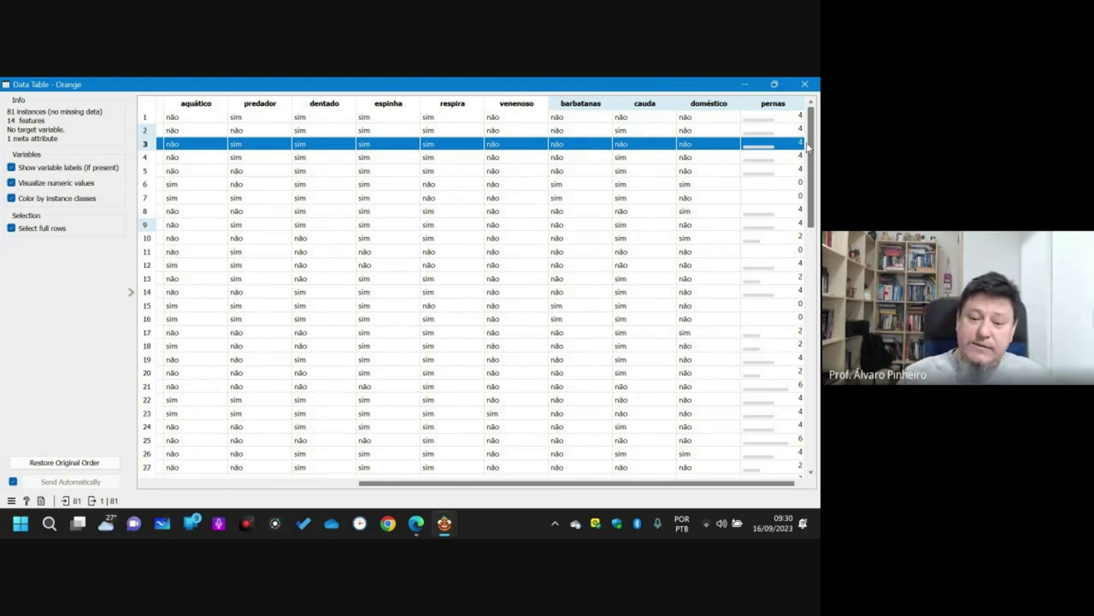
{"action": "left_click_drag", "start_coordinate": [385, 484], "coordinate": [175, 483]}
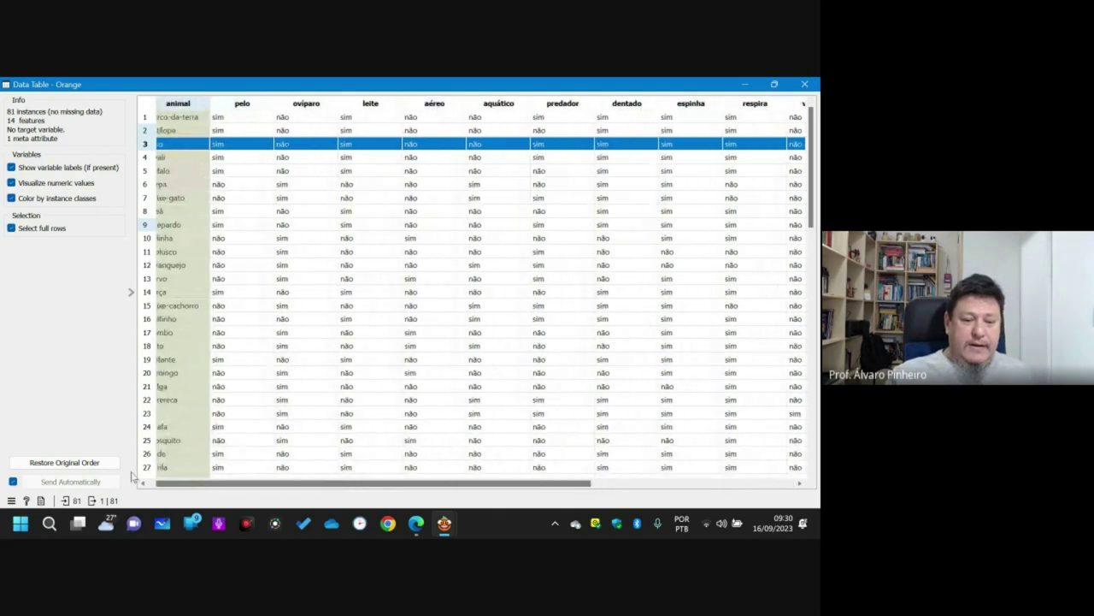
{"action": "left_click", "coordinate": [147, 252]}
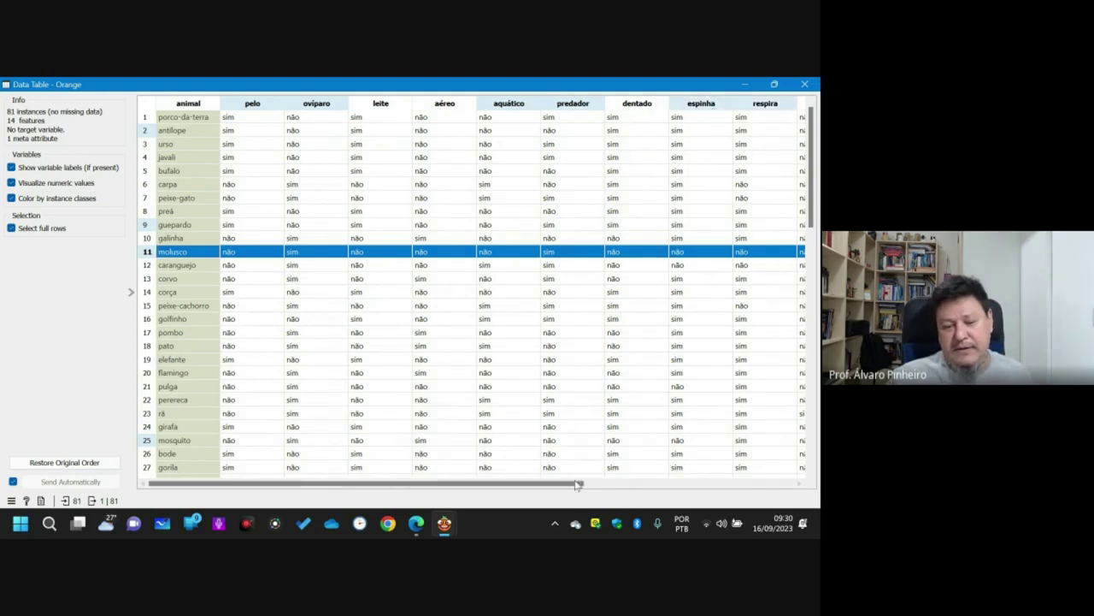
{"action": "left_click_drag", "start_coordinate": [581, 484], "coordinate": [795, 483]}
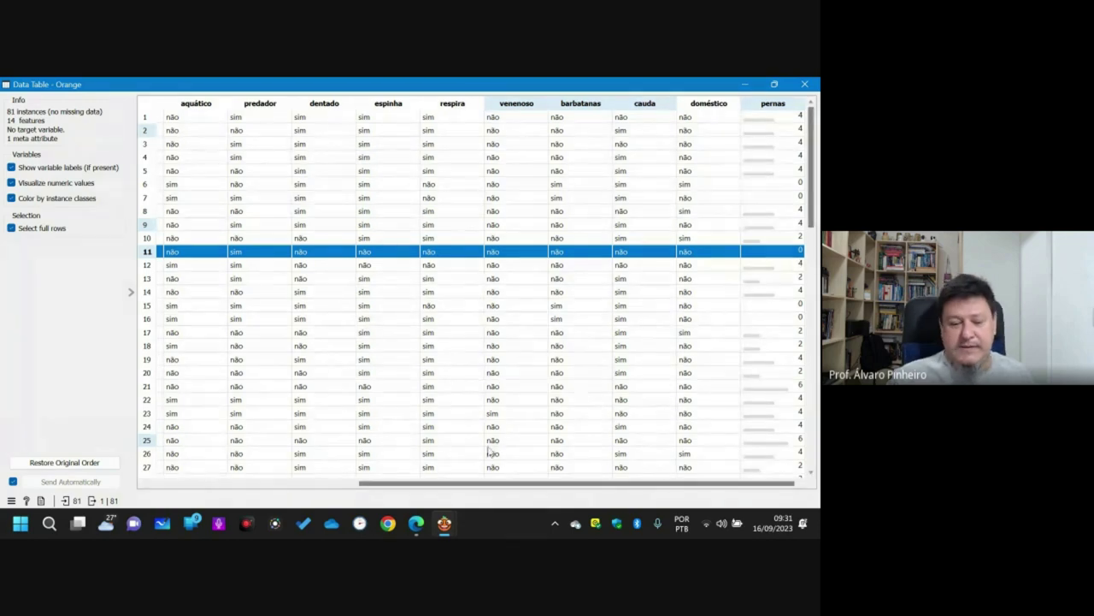
{"action": "left_click_drag", "start_coordinate": [450, 490], "coordinate": [253, 489]}
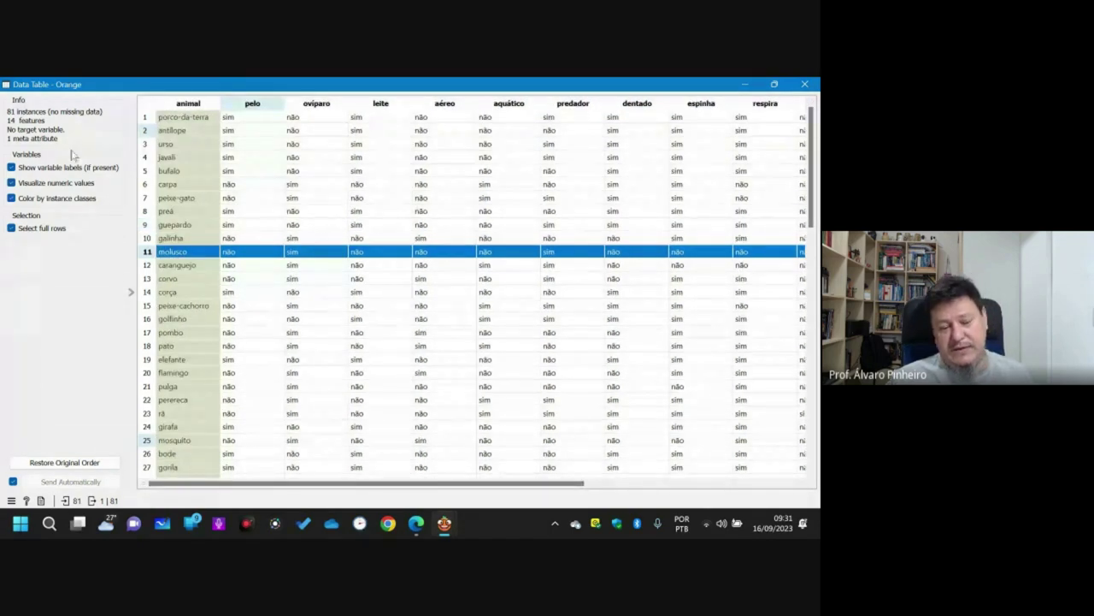
- Examine the attribute values of the pulga row, and close the data table
{"action": "scroll", "coordinate": [198, 409], "scroll_direction": "down", "scroll_amount": 1}
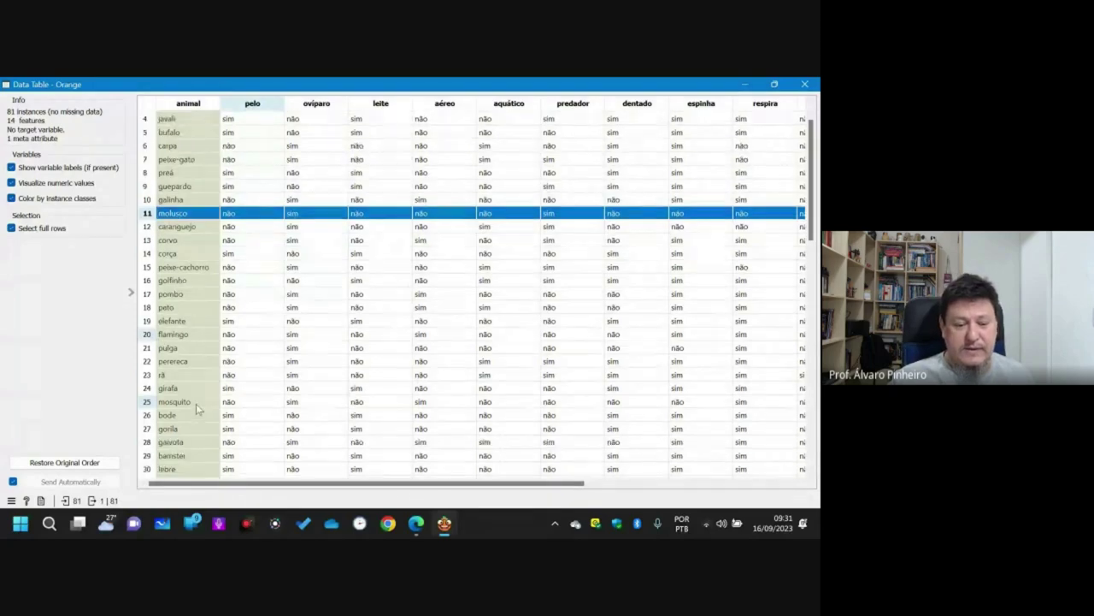
{"action": "left_click", "coordinate": [148, 349]}
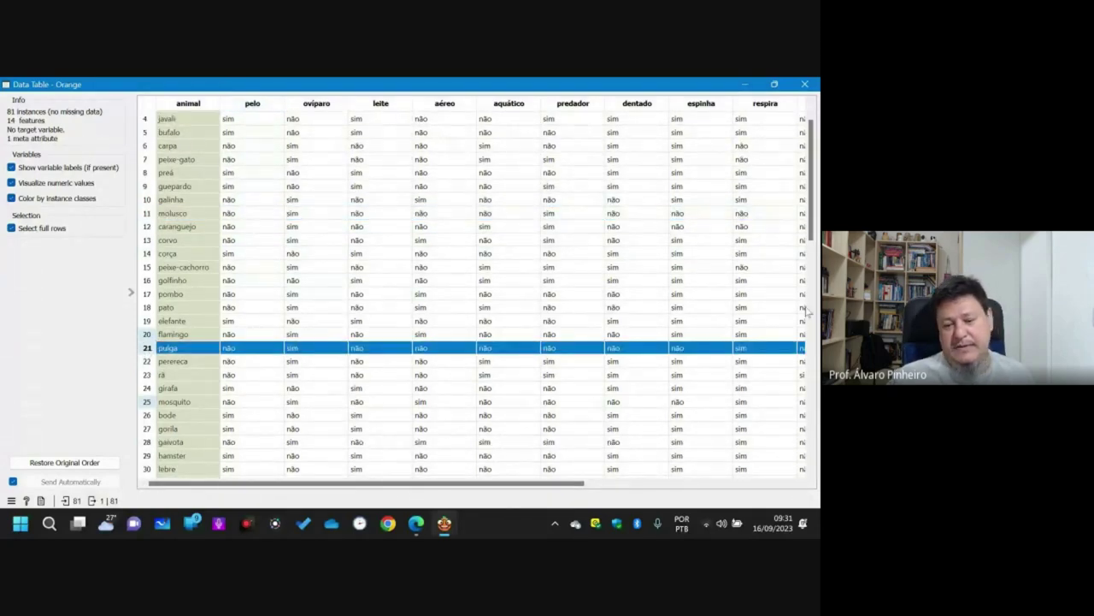
{"action": "left_click_drag", "start_coordinate": [513, 491], "coordinate": [389, 484]}
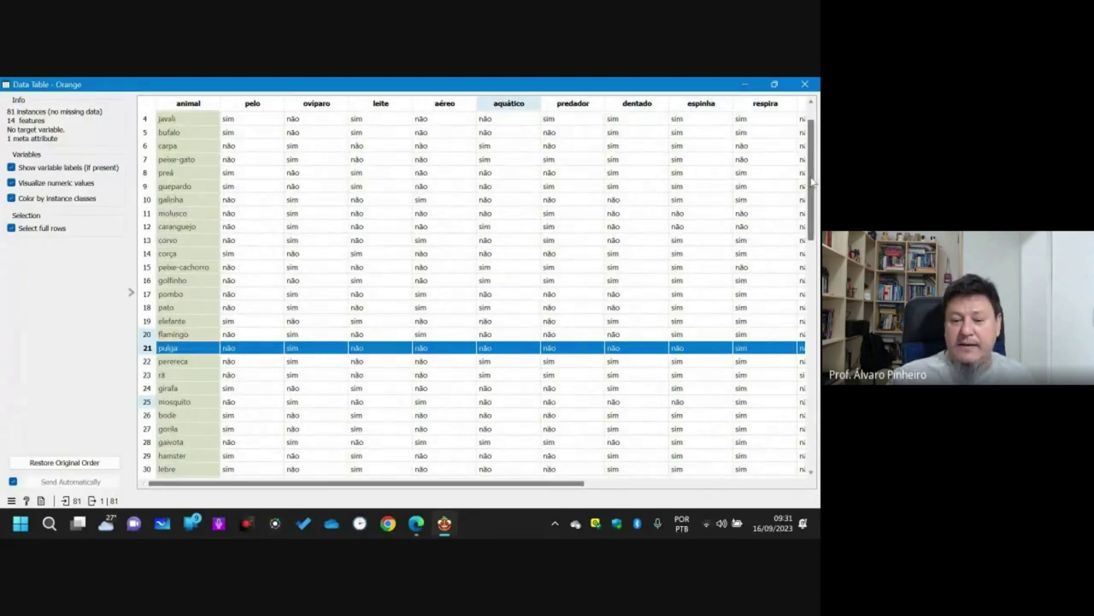
{"action": "mouse_move", "coordinate": [812, 213]}
{"action": "left_mouse_down"}
{"action": "mouse_move", "coordinate": [815, 449]}
{"action": "mouse_move", "coordinate": [814, 199]}
{"action": "left_mouse_up"}
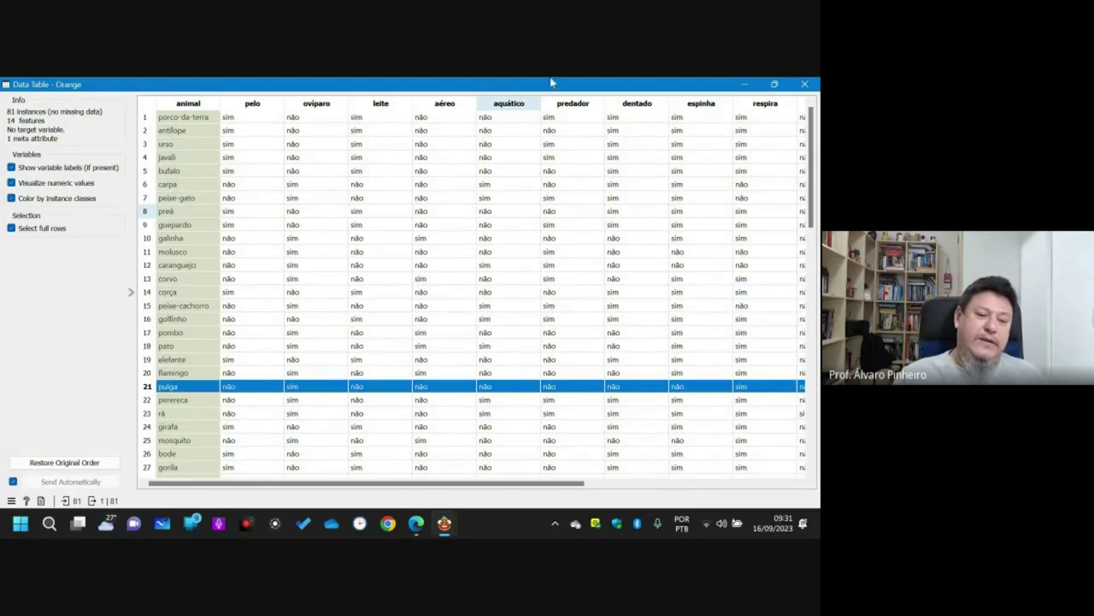
{"action": "left_click", "coordinate": [806, 85]}
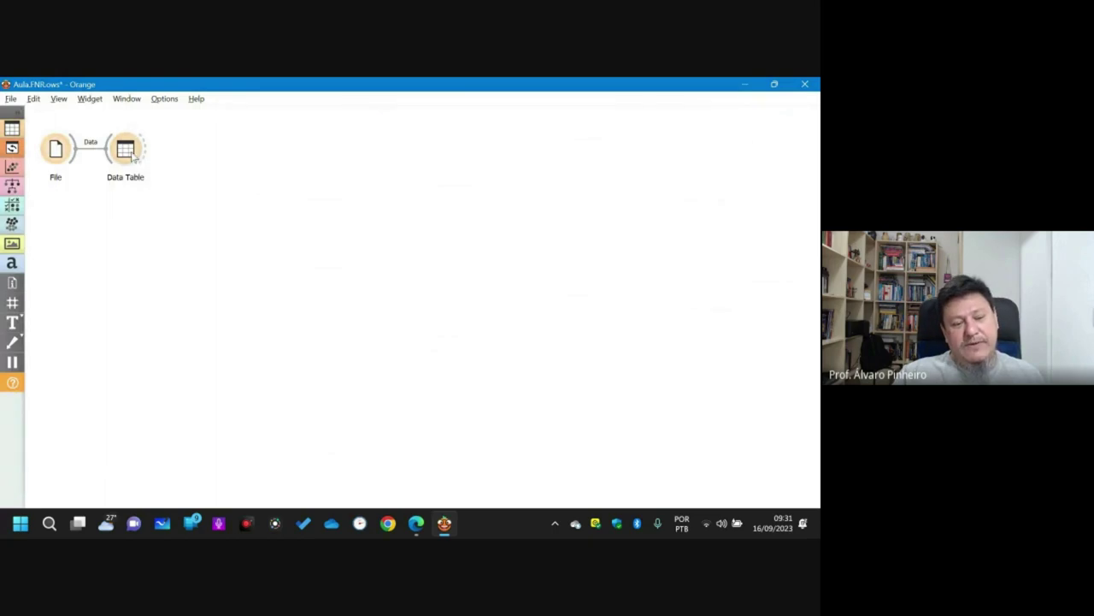
- Add a Hierarchical Clustering widget from the Unsupervised category beside the Data Table widget
{"action": "left_click_drag", "start_coordinate": [133, 155], "coordinate": [142, 156]}
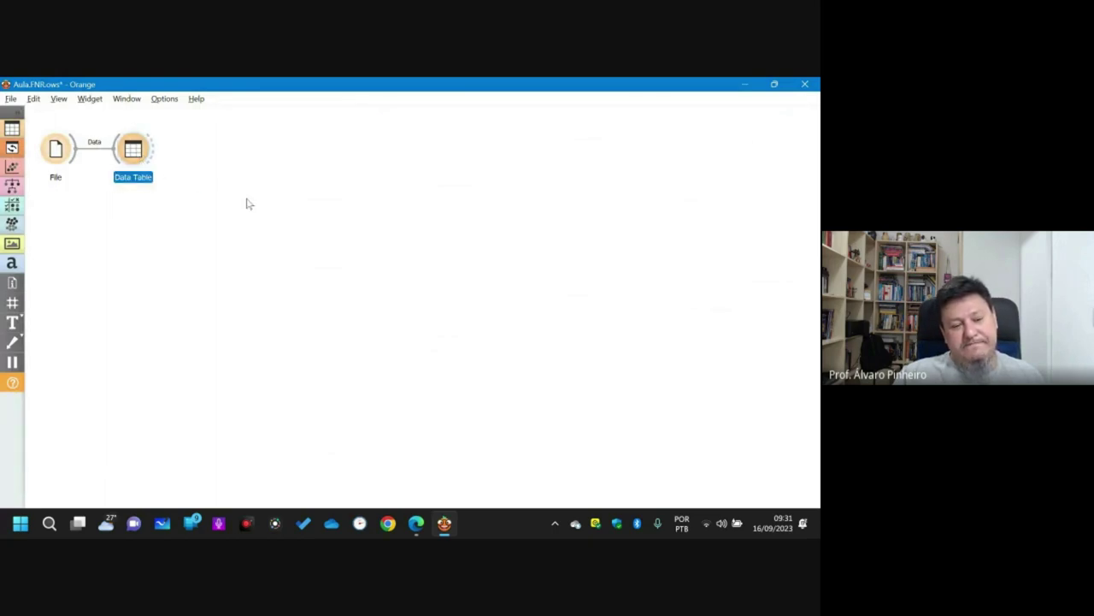
{"action": "left_click", "coordinate": [16, 115]}
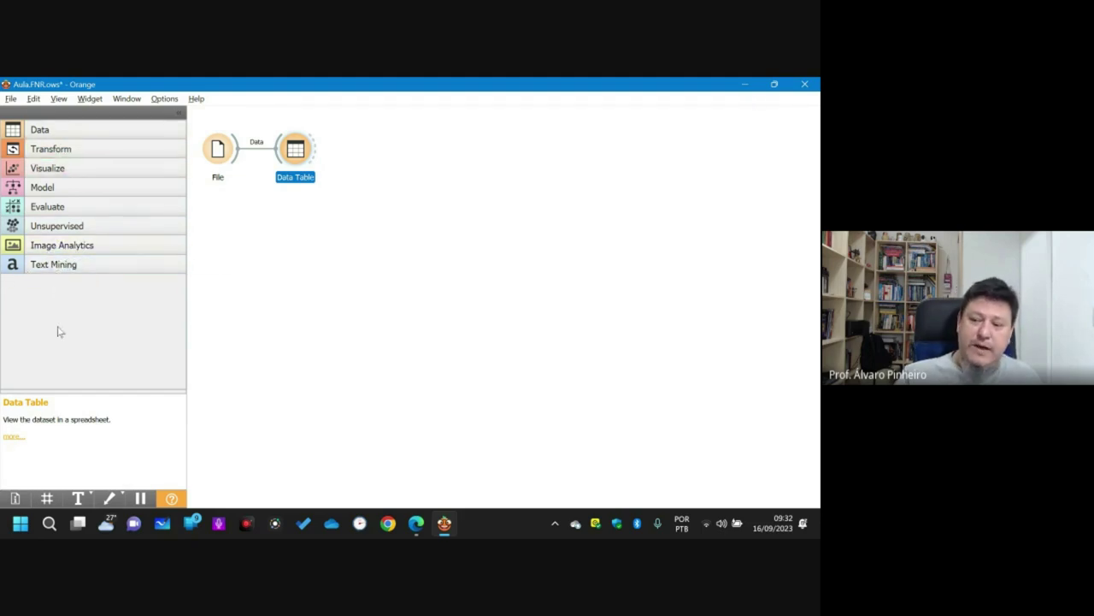
{"action": "left_click", "coordinate": [53, 226]}
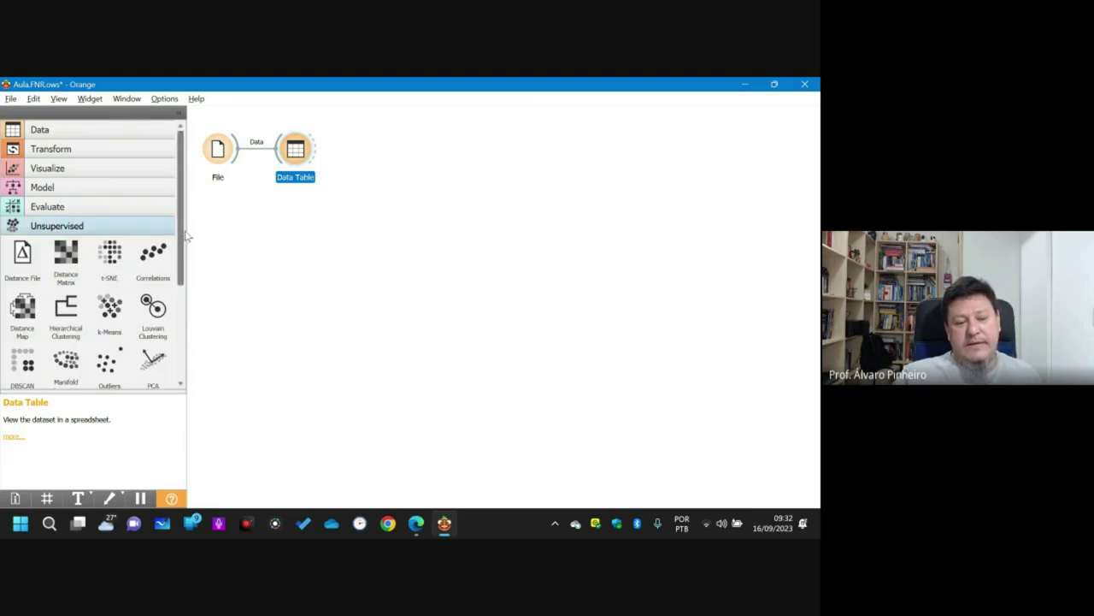
{"action": "left_click_drag", "start_coordinate": [179, 226], "coordinate": [184, 303]}
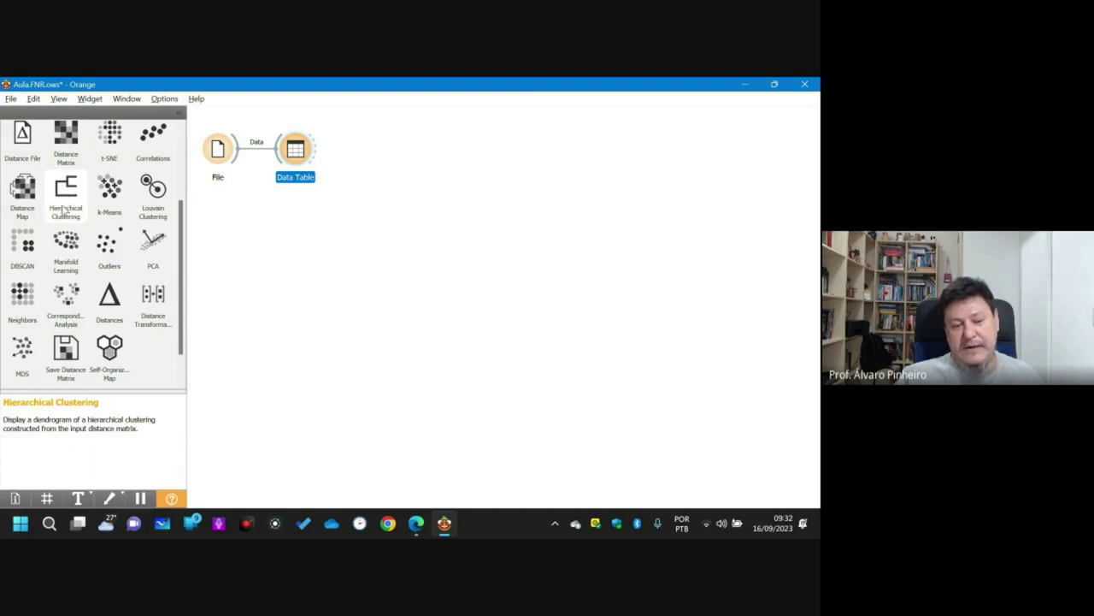
{"action": "left_click_drag", "start_coordinate": [65, 195], "coordinate": [375, 187]}
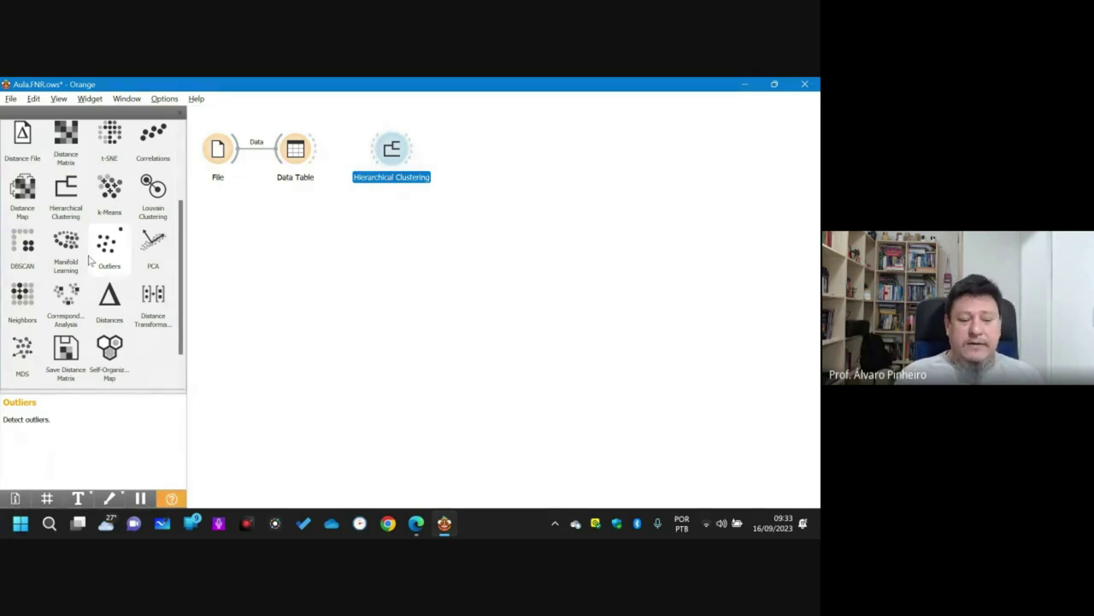
- Add Self-Organizing Map and PCA widgets, stacked below the Hierarchical Clustering widget
{"action": "left_click", "coordinate": [109, 349]}
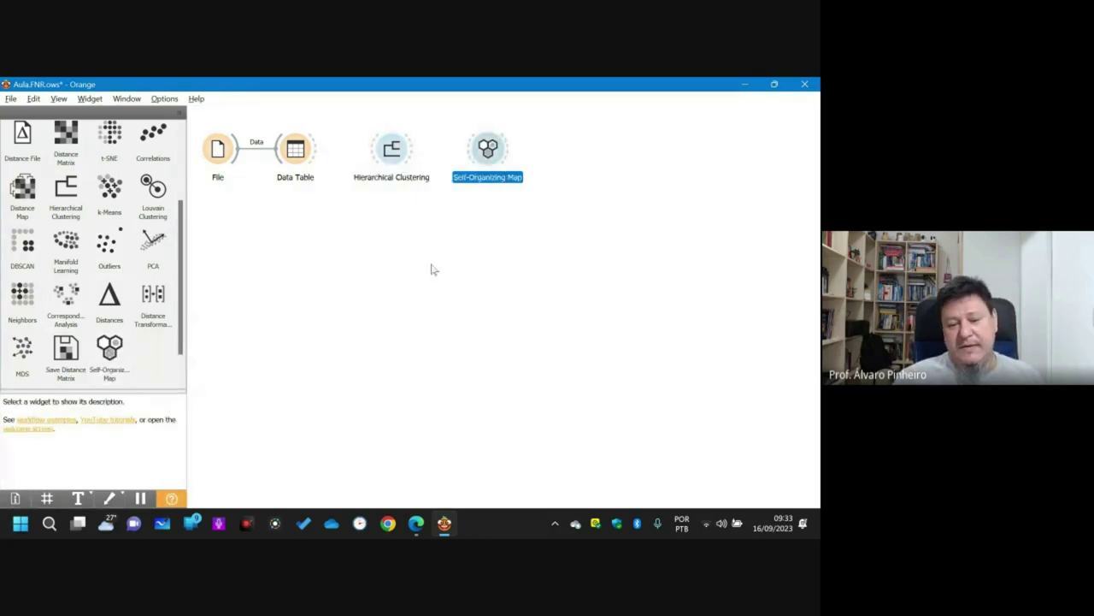
{"action": "left_click_drag", "start_coordinate": [486, 148], "coordinate": [394, 229]}
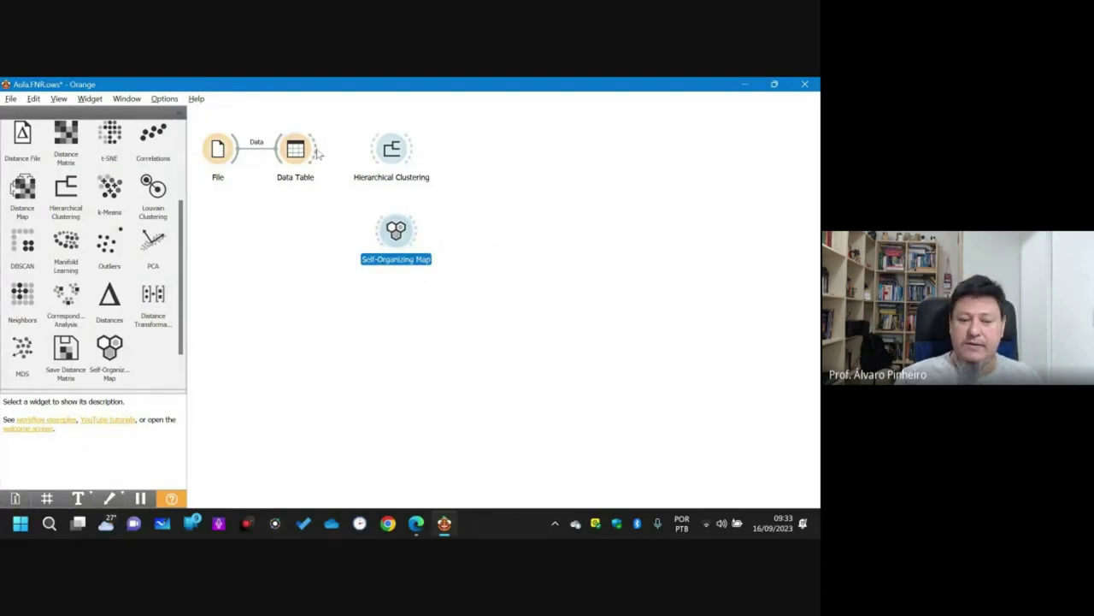
{"action": "mouse_move", "coordinate": [400, 159]}
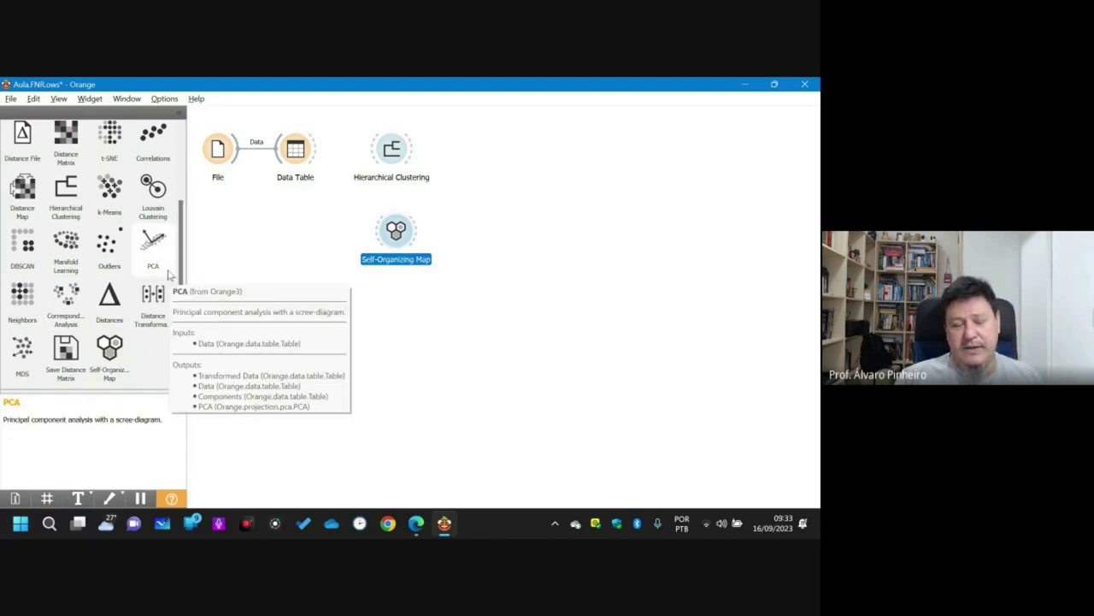
{"action": "left_click", "coordinate": [154, 248]}
{"action": "left_click_drag", "start_coordinate": [498, 239], "coordinate": [404, 322]}
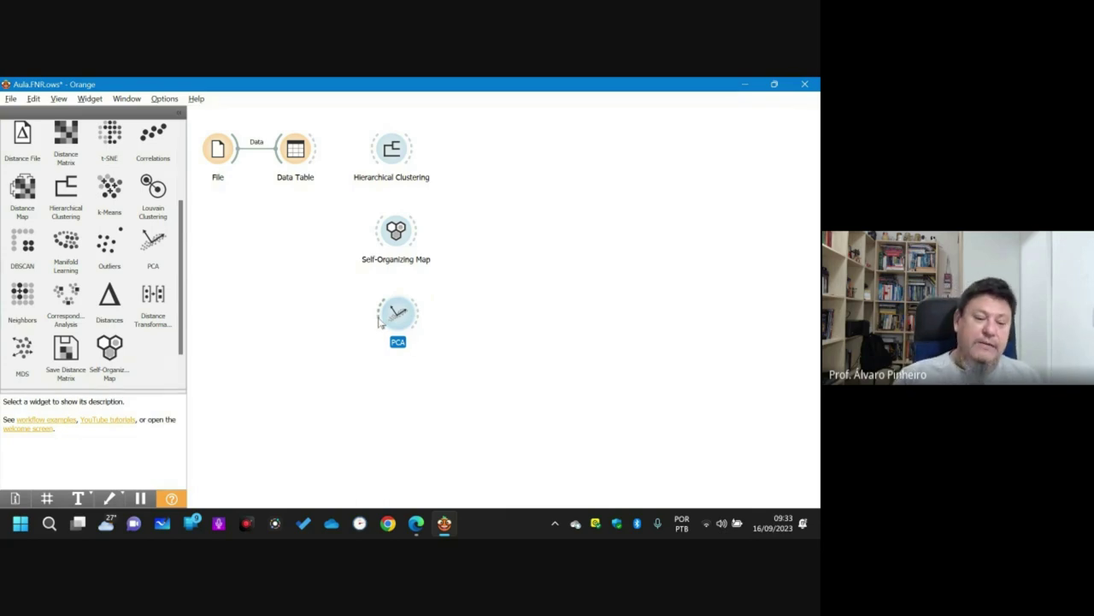
- Delete the PCA and Self-Organizing Map widgets from the workflow
{"action": "mouse_move", "coordinate": [395, 319]}
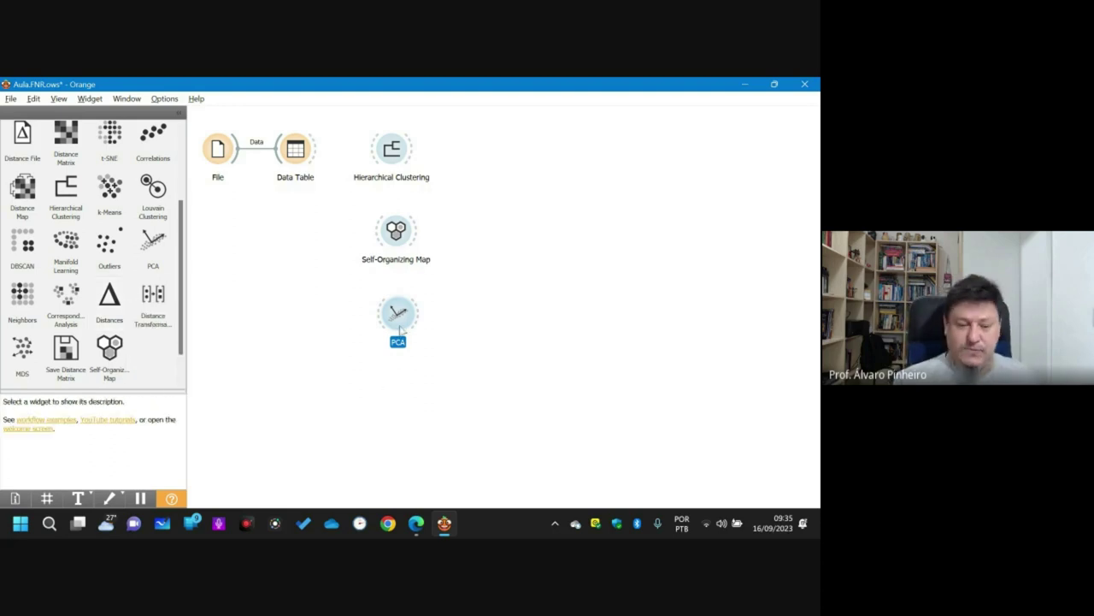
{"action": "key", "text": "Delete"}
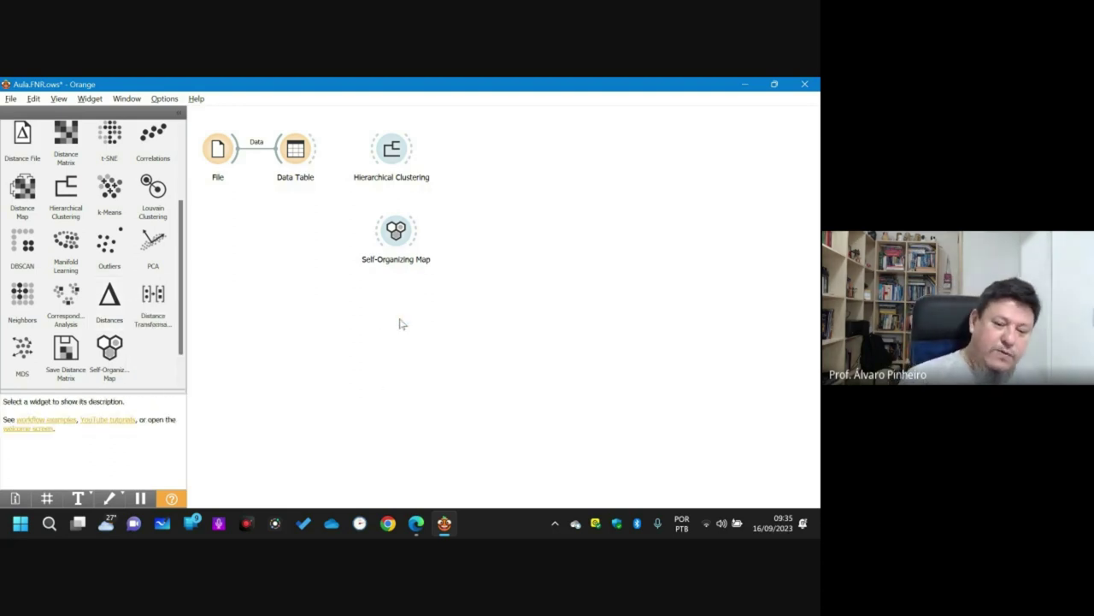
{"action": "left_click", "coordinate": [402, 246]}
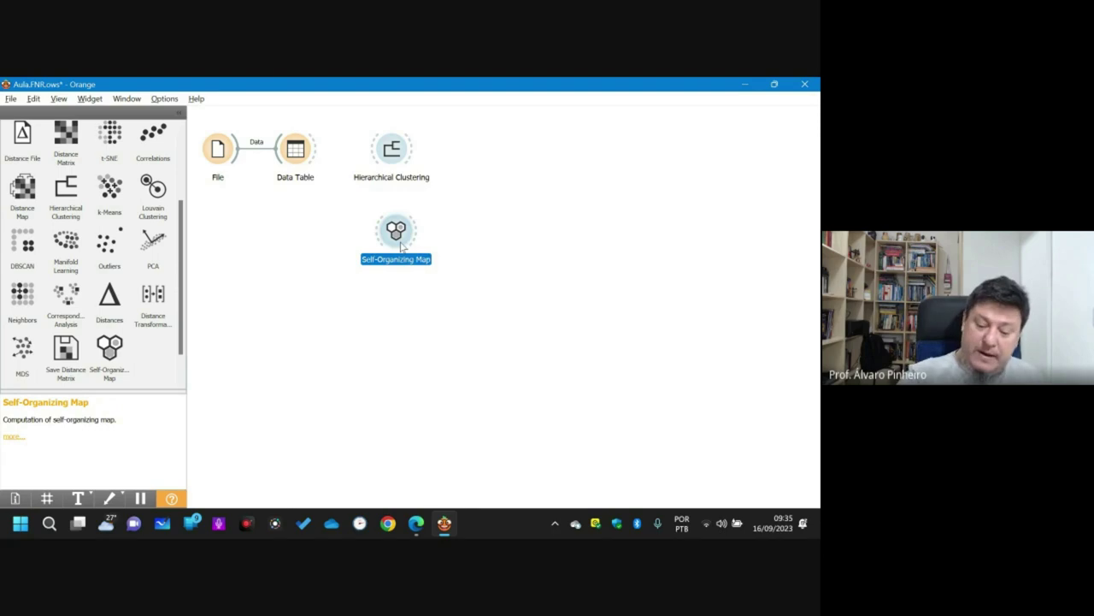
{"action": "key", "text": "Delete"}
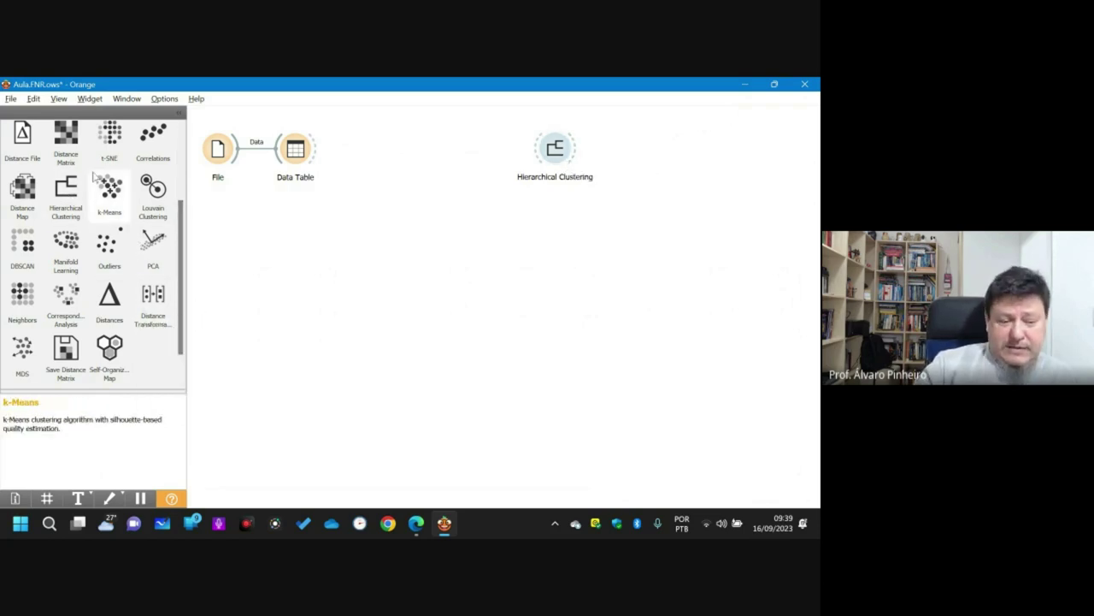
- Add a Distances widget and place it between the Data Table and Hierarchical Clustering widgets
{"action": "left_click", "coordinate": [109, 304]}
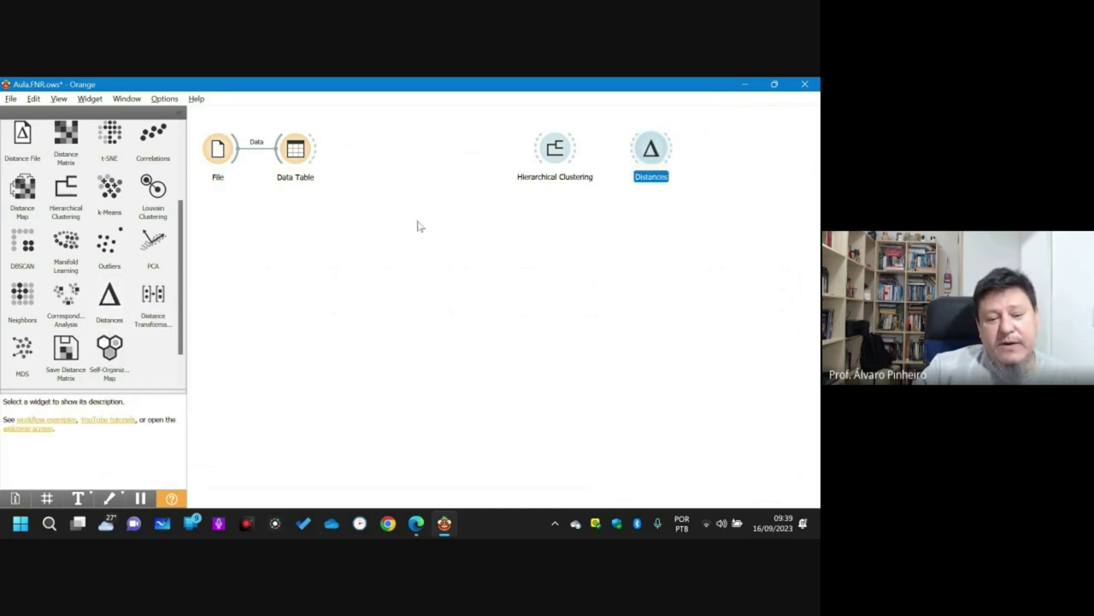
{"action": "left_click_drag", "start_coordinate": [654, 154], "coordinate": [396, 156]}
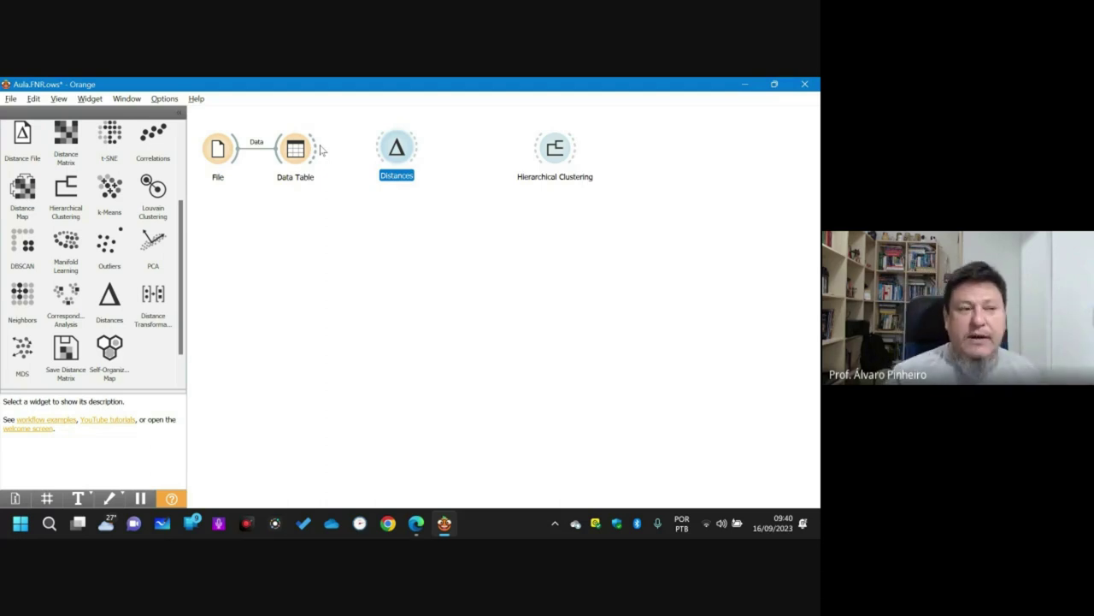
- Add a Scatter Plot widget below Distances, fed by the Data Table's Data output instead of Selected Data
{"action": "left_click_drag", "start_coordinate": [321, 151], "coordinate": [346, 224]}
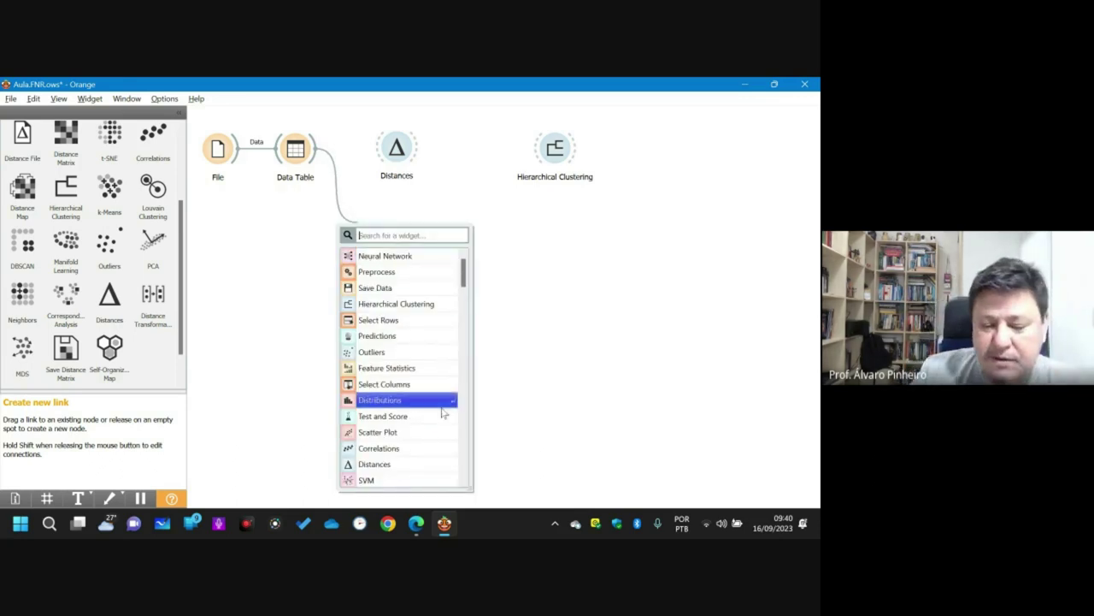
{"action": "left_click", "coordinate": [384, 434]}
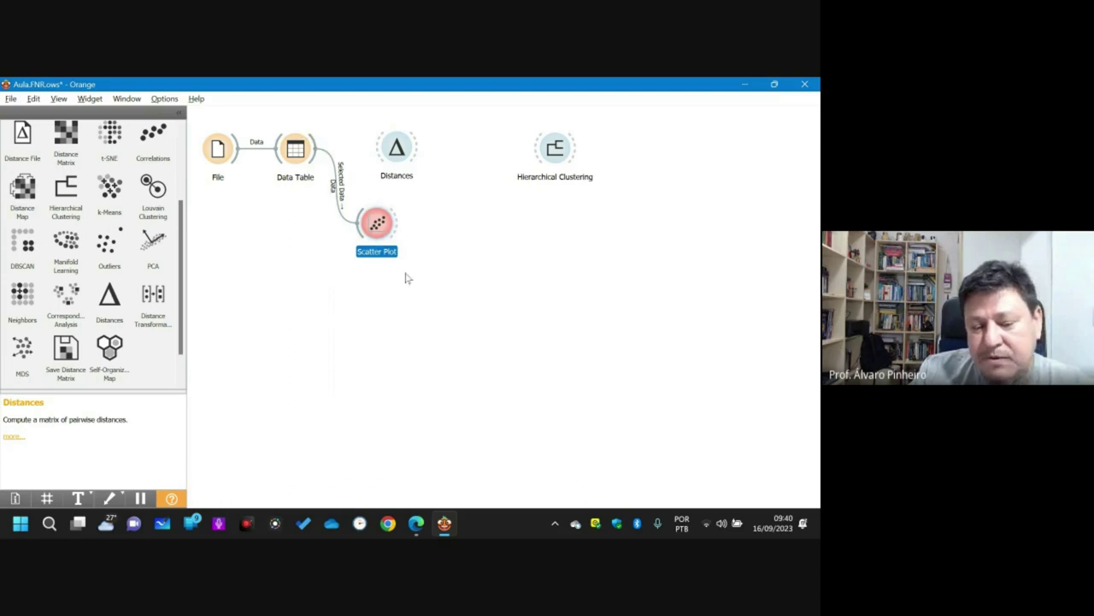
{"action": "left_click_drag", "start_coordinate": [377, 225], "coordinate": [408, 247]}
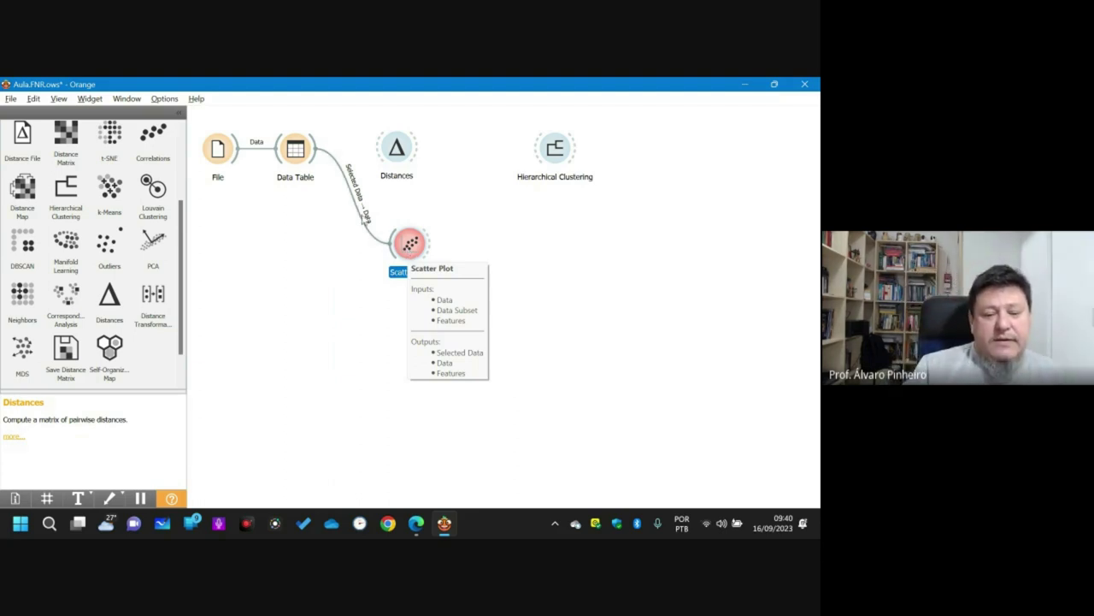
{"action": "double_click", "coordinate": [361, 218]}
{"action": "left_click_drag", "start_coordinate": [381, 289], "coordinate": [438, 264]}
{"action": "left_click", "coordinate": [479, 349]}
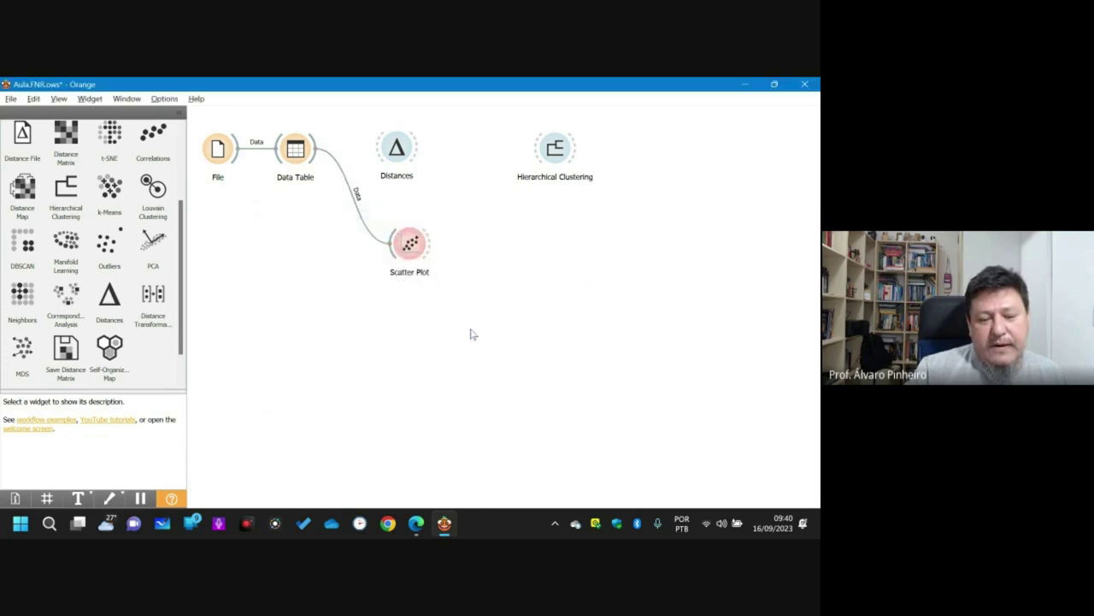
- Plot doméstico on the x axis against pernas on the y axis in the Scatter Plot, and close the plot
{"action": "double_click", "coordinate": [407, 246]}
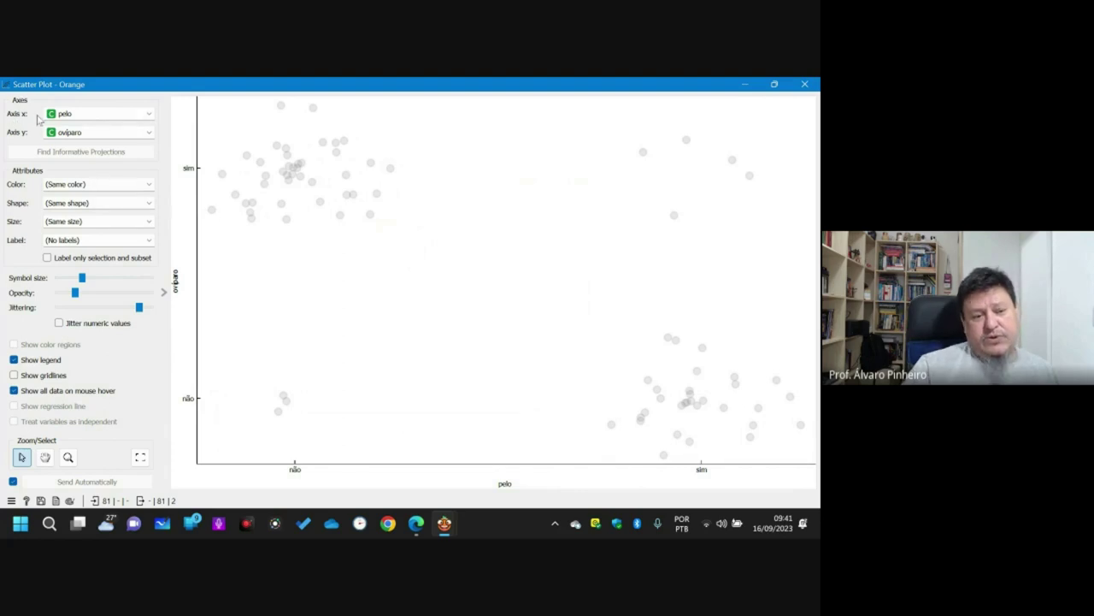
{"action": "left_click", "coordinate": [149, 114]}
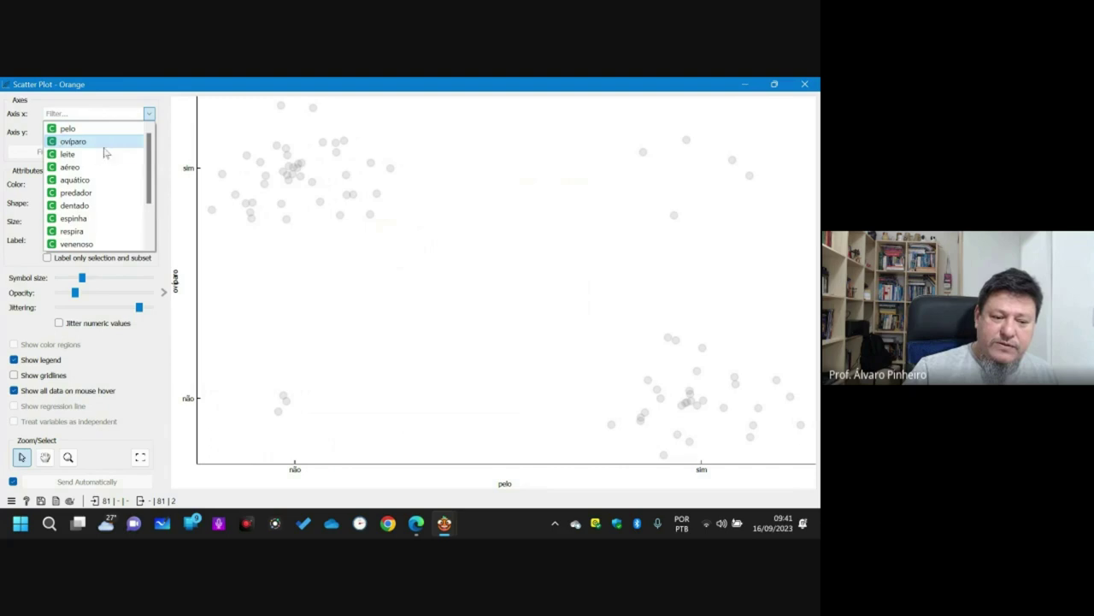
{"action": "left_click_drag", "start_coordinate": [149, 180], "coordinate": [148, 217]}
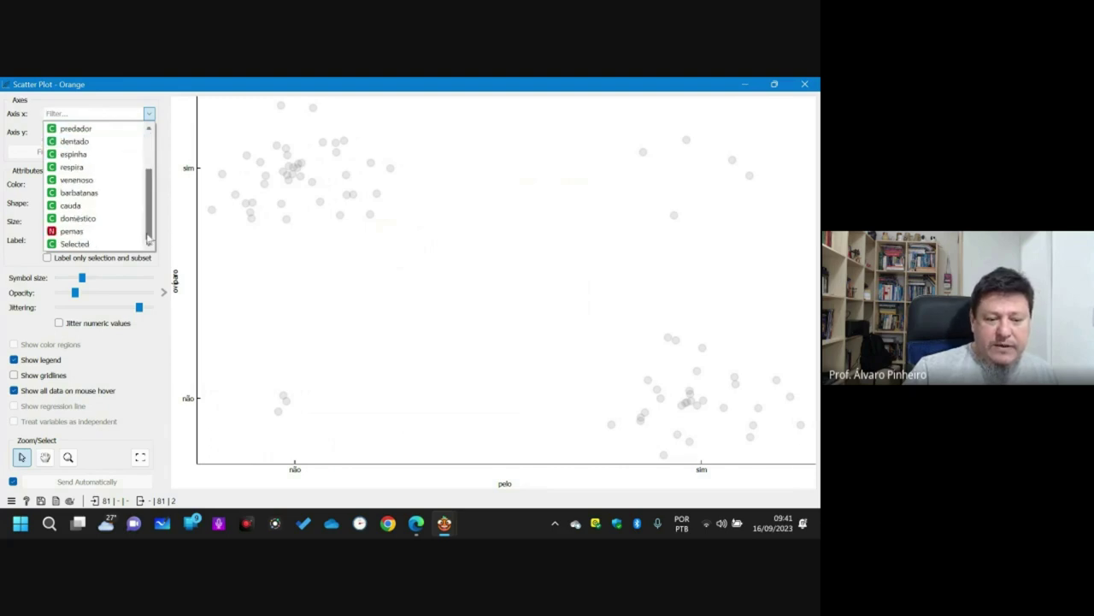
{"action": "left_click", "coordinate": [91, 219]}
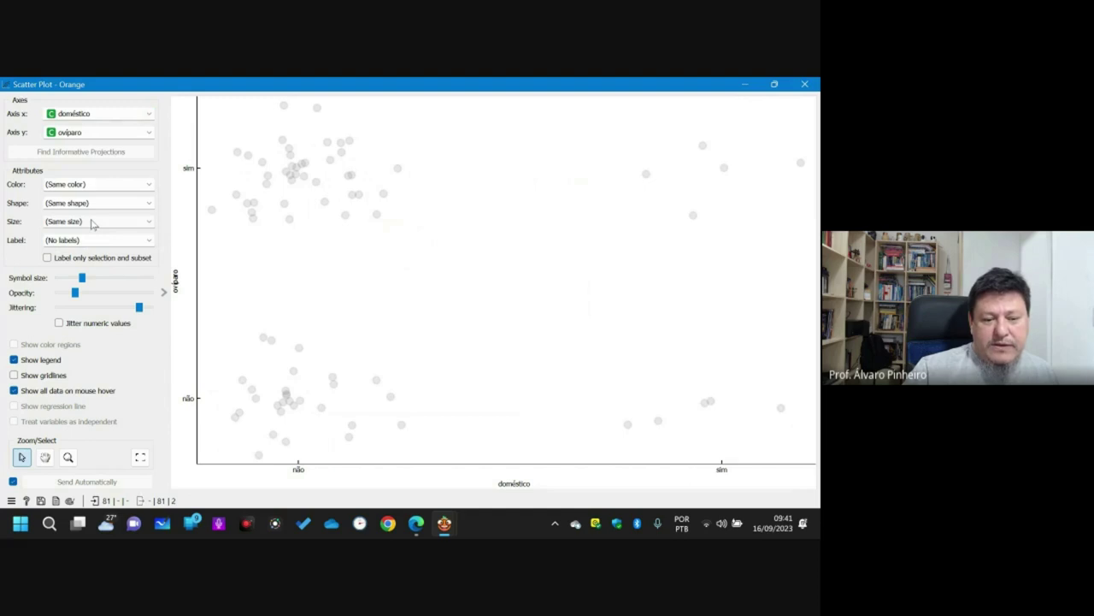
{"action": "left_click", "coordinate": [150, 132]}
{"action": "left_click_drag", "start_coordinate": [150, 163], "coordinate": [150, 218]}
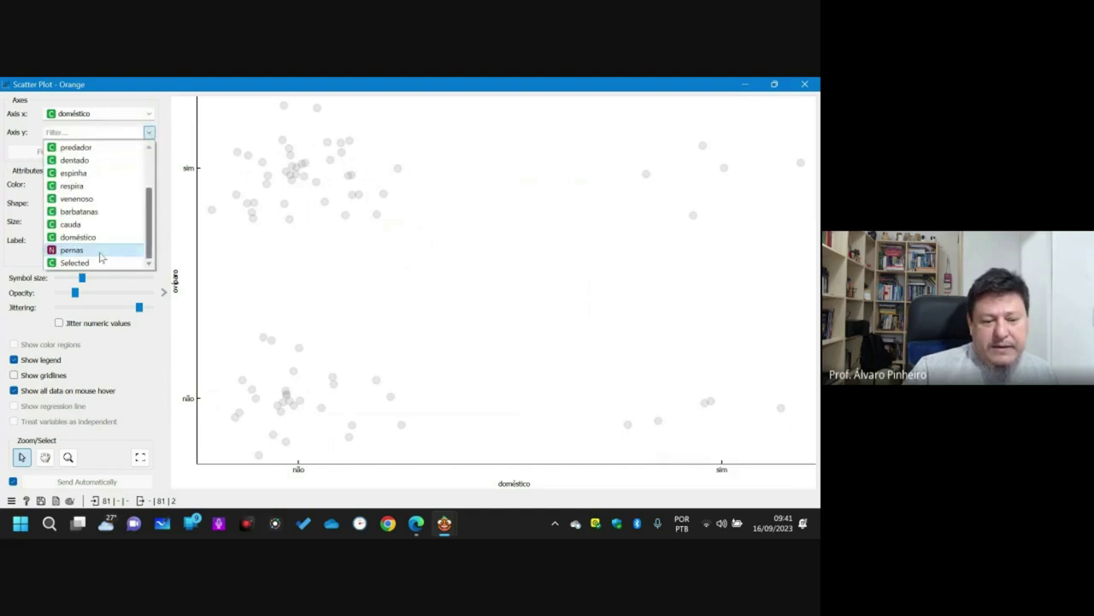
{"action": "left_click", "coordinate": [72, 250]}
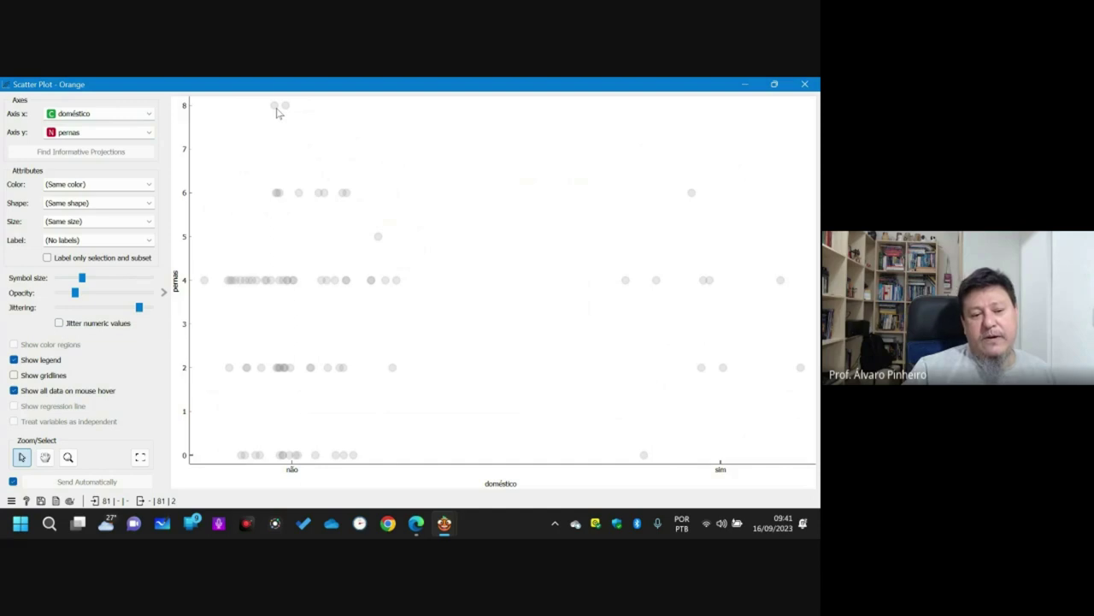
{"action": "mouse_move", "coordinate": [277, 112]}
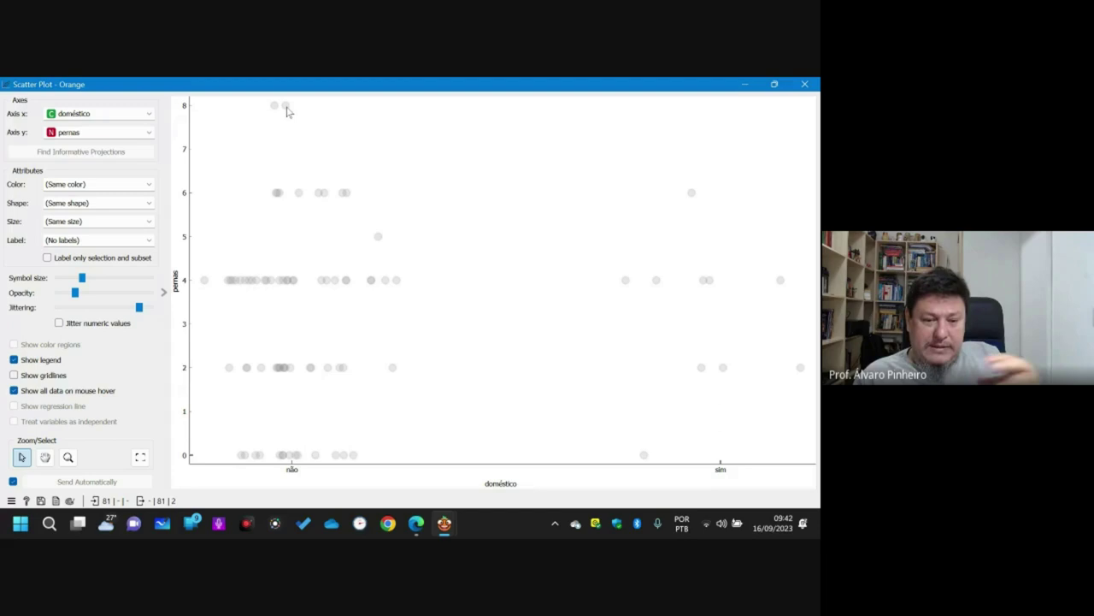
{"action": "left_click", "coordinate": [805, 84]}
- Delete the link between Data Table and Scatter Plot, and connect the Data Table's Data output to the Distances widget
{"action": "left_click", "coordinate": [375, 243]}
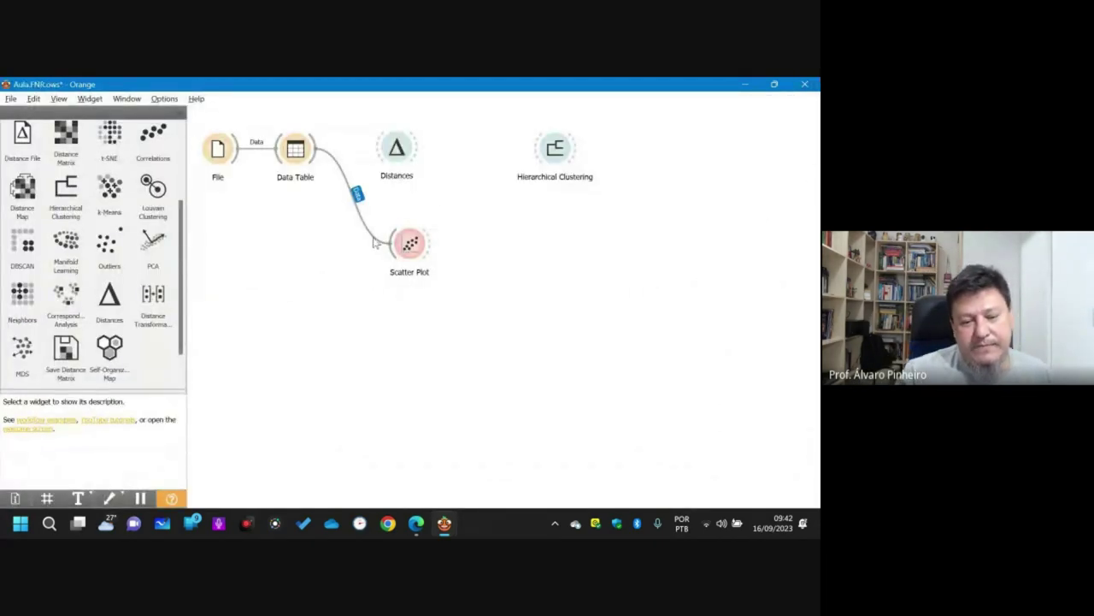
{"action": "key", "text": "Delete"}
{"action": "left_click_drag", "start_coordinate": [393, 154], "coordinate": [387, 151]}
{"action": "left_click_drag", "start_coordinate": [314, 150], "coordinate": [422, 154]}
{"action": "double_click", "coordinate": [371, 152]}
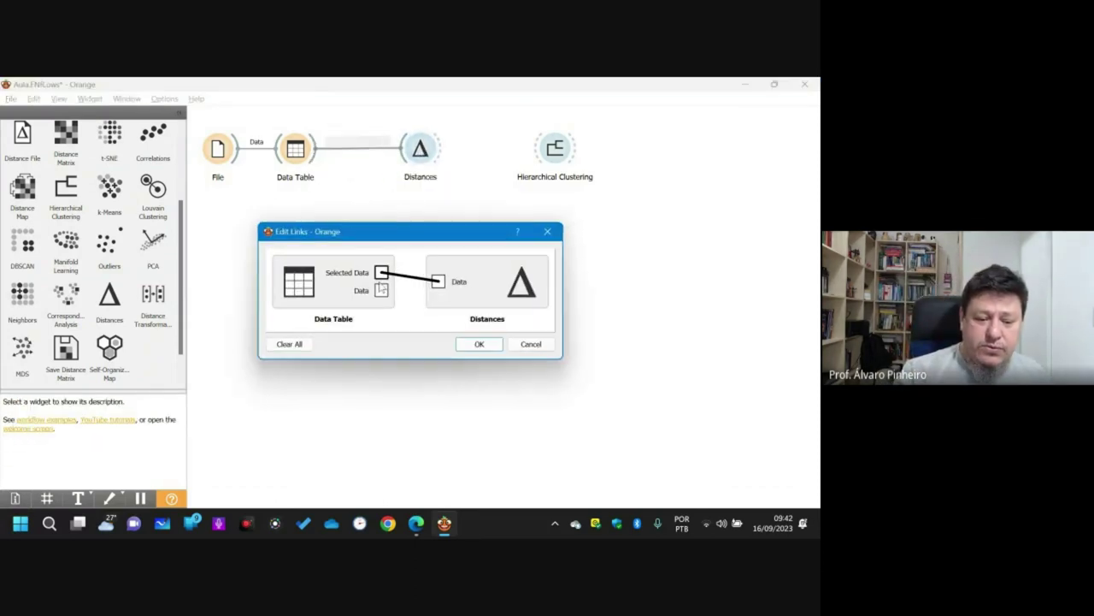
{"action": "left_click_drag", "start_coordinate": [410, 286], "coordinate": [438, 282]}
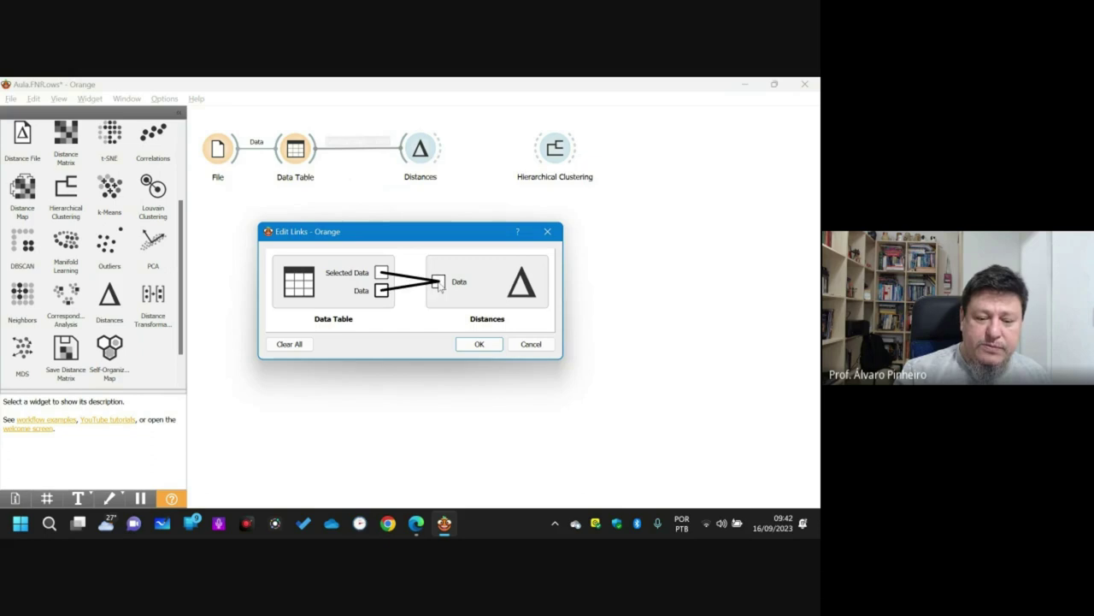
{"action": "left_click", "coordinate": [489, 346]}
{"action": "left_click_drag", "start_coordinate": [422, 152], "coordinate": [396, 152]}
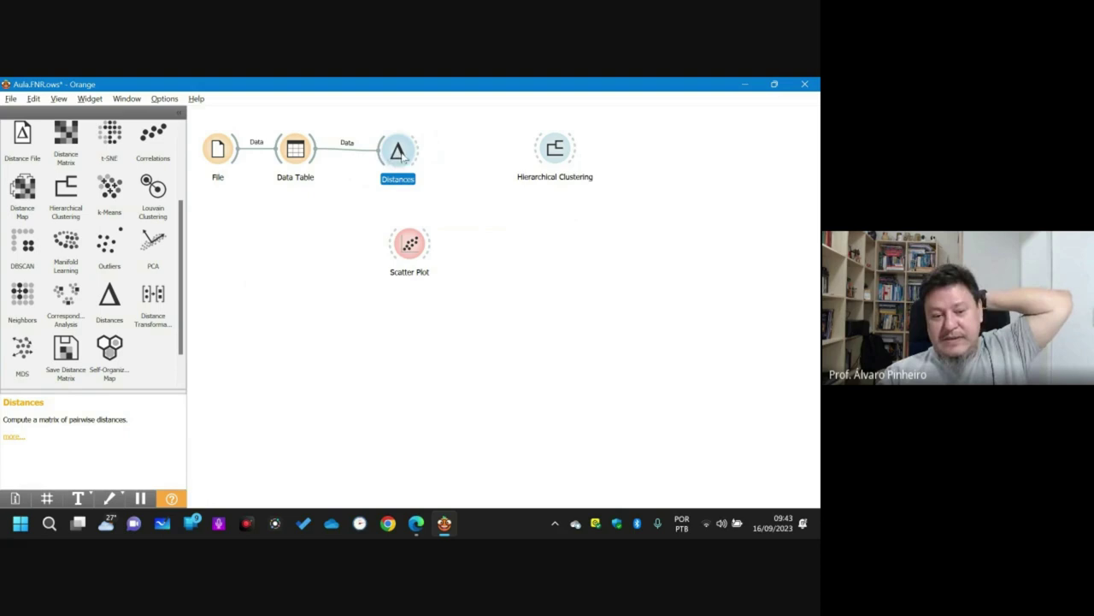
- Try comparing columns in the Distances settings, set the comparison back to rows, and close the settings
{"action": "right_click", "coordinate": [400, 158]}
{"action": "left_click", "coordinate": [398, 156]}
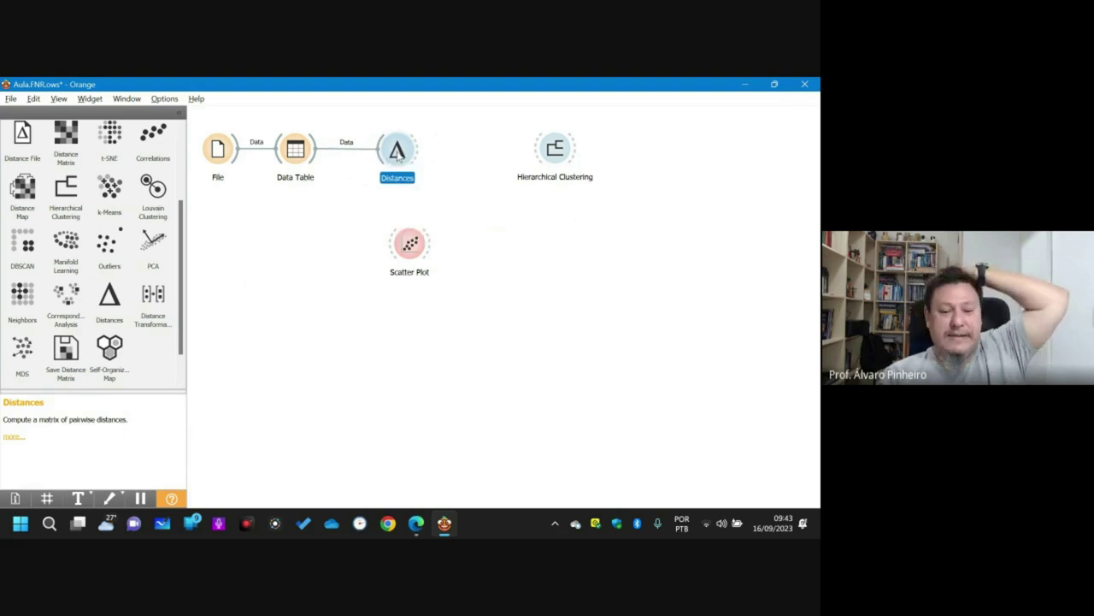
{"action": "double_click", "coordinate": [398, 156]}
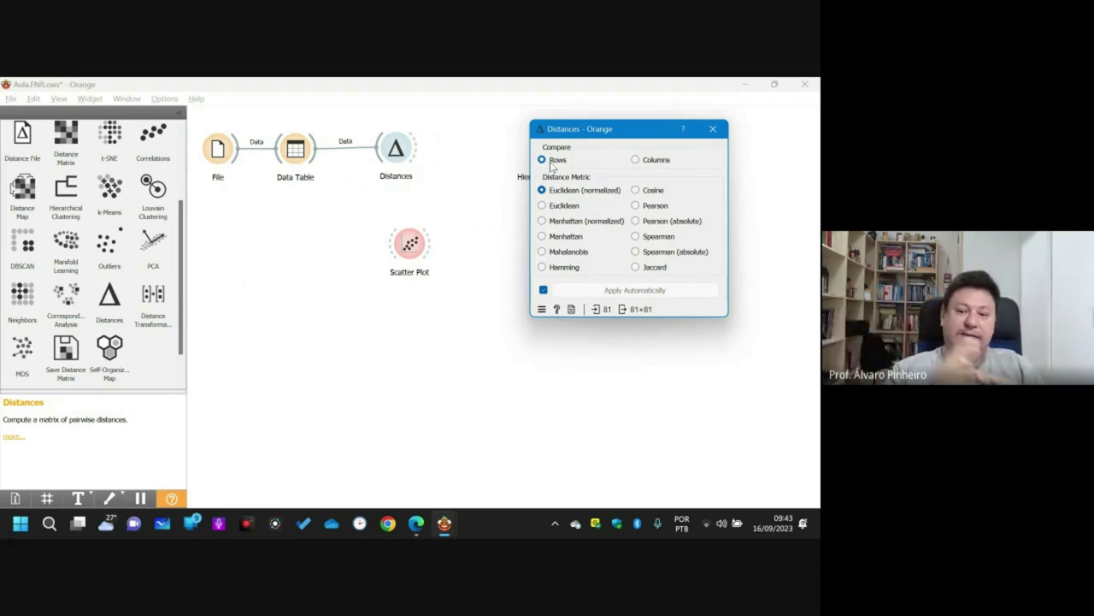
{"action": "left_click", "coordinate": [637, 161]}
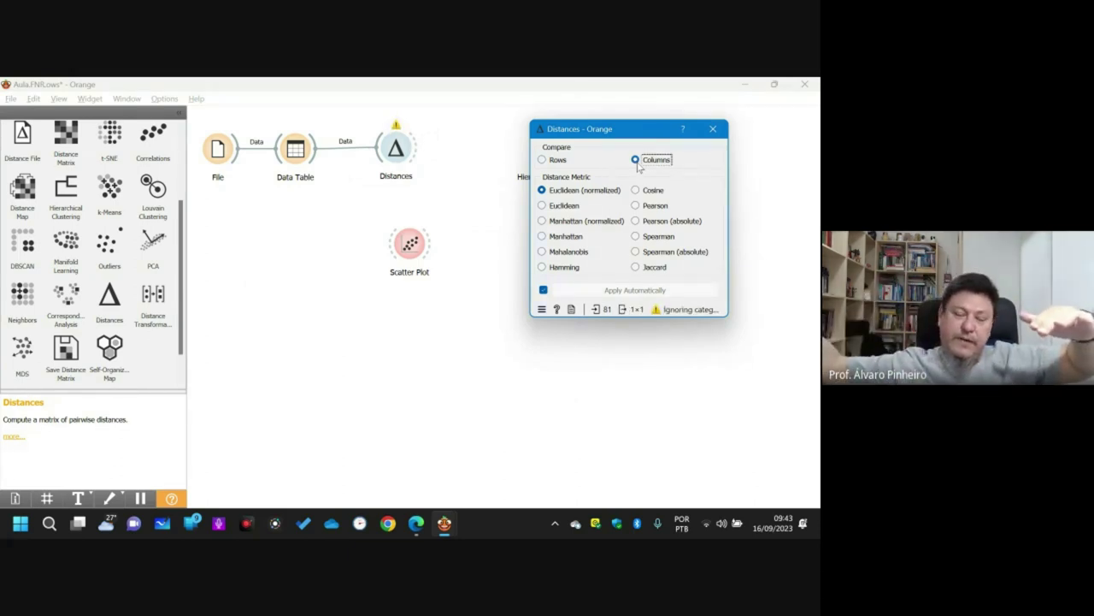
{"action": "left_click", "coordinate": [542, 162]}
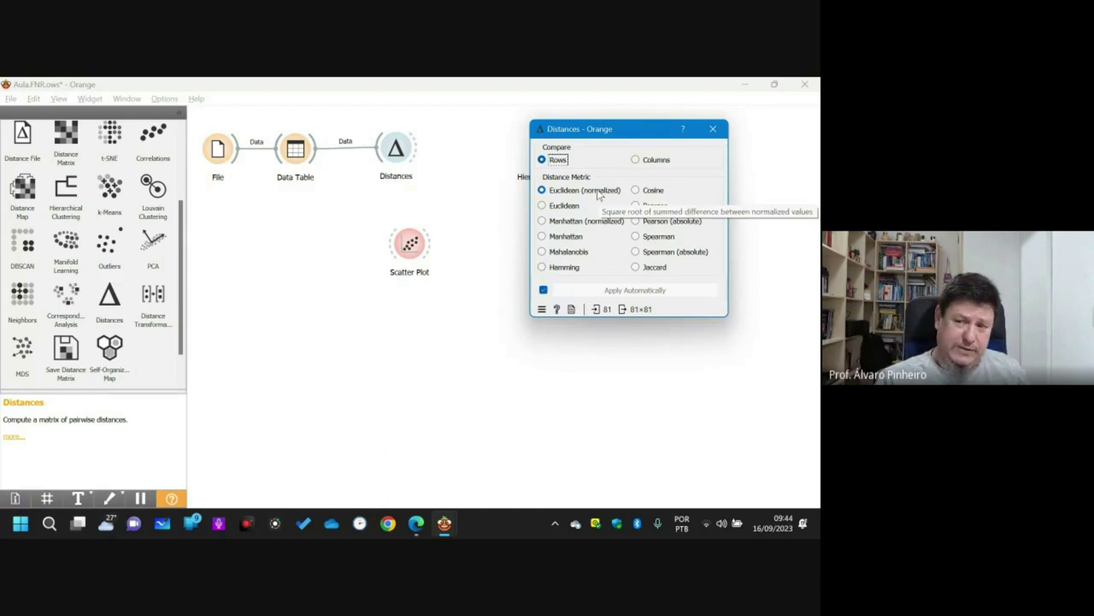
{"action": "left_click", "coordinate": [713, 129]}
- Add a Distance Matrix widget linked from Distances, and space the widgets out so it sits before Hierarchical Clustering
{"action": "left_click_drag", "start_coordinate": [402, 156], "coordinate": [387, 157]}
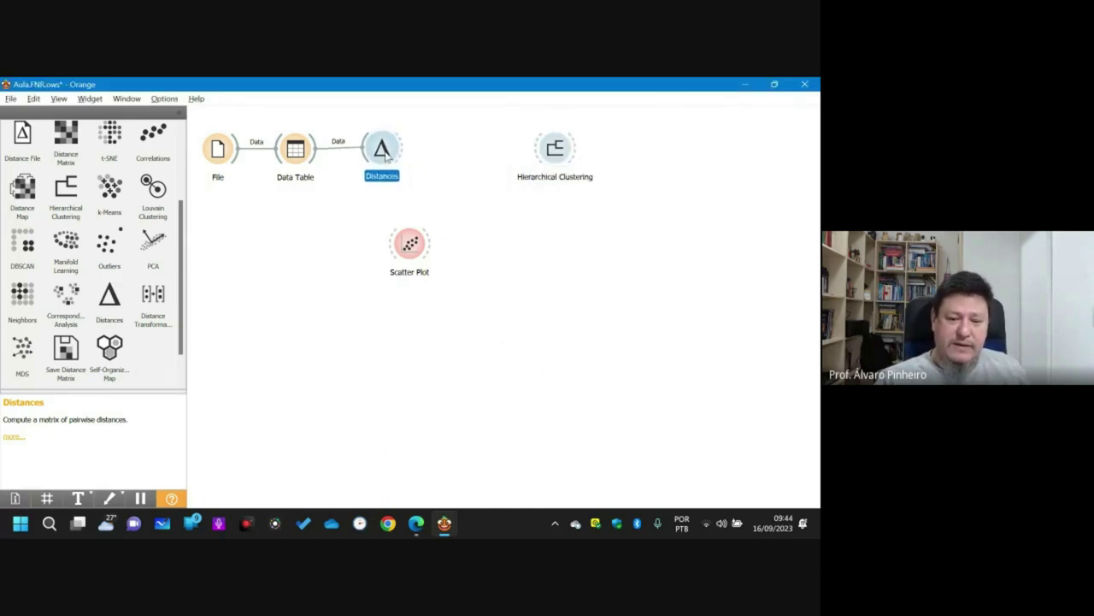
{"action": "right_click", "coordinate": [387, 152]}
{"action": "left_click", "coordinate": [387, 152]}
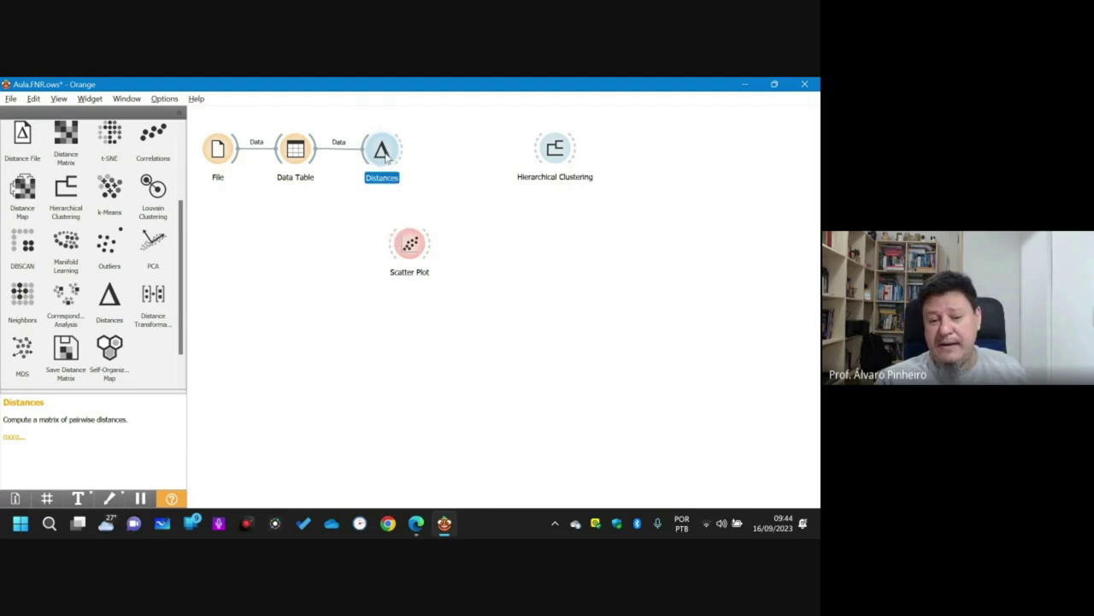
{"action": "left_click_drag", "start_coordinate": [387, 153], "coordinate": [389, 155]}
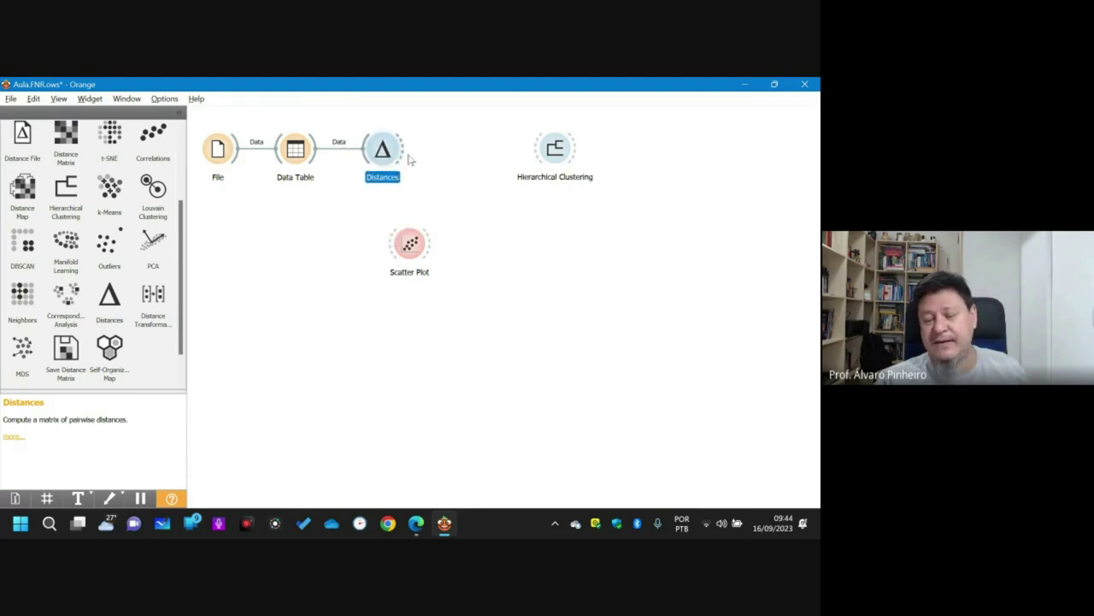
{"action": "left_click_drag", "start_coordinate": [407, 161], "coordinate": [440, 158]}
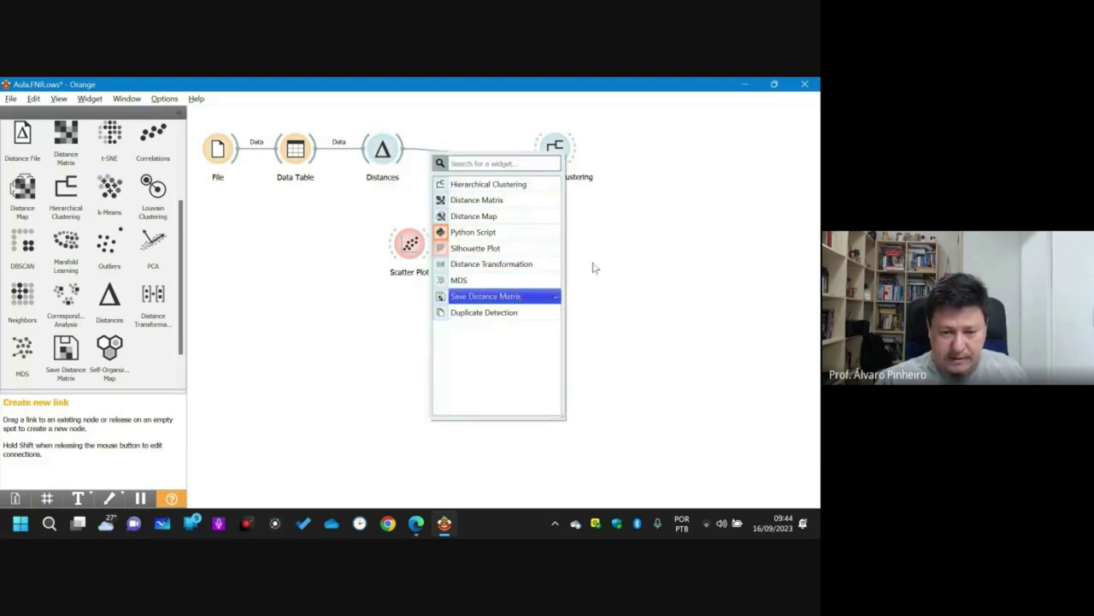
{"action": "left_click", "coordinate": [497, 200]}
{"action": "left_click_drag", "start_coordinate": [560, 148], "coordinate": [595, 147]}
{"action": "left_click", "coordinate": [496, 148]}
{"action": "left_click_drag", "start_coordinate": [496, 148], "coordinate": [486, 150]}
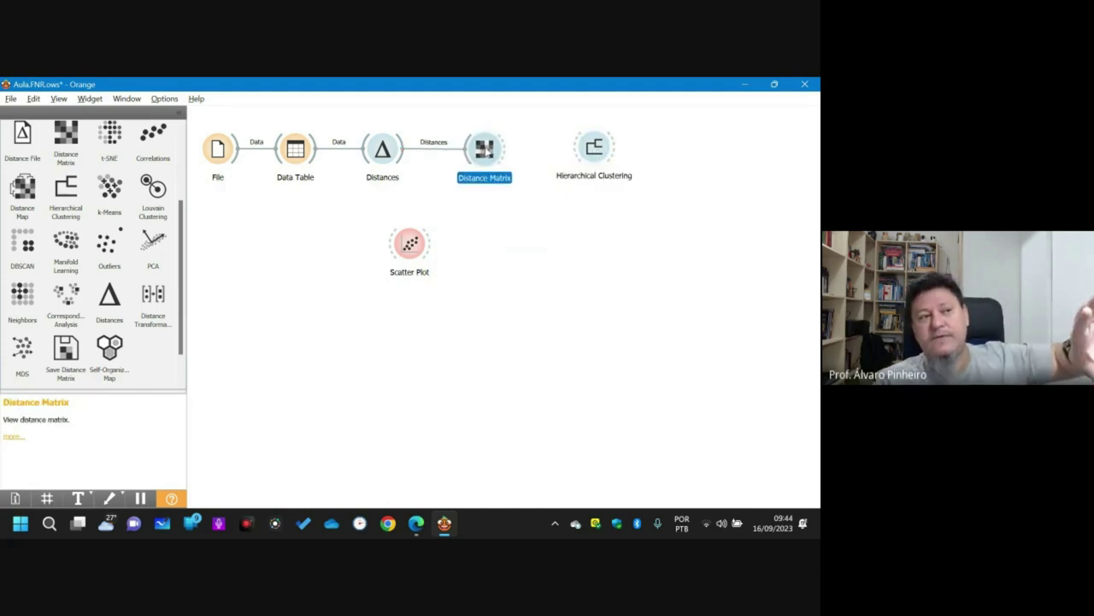
- Connect the Data Table's Selected Data to the Scatter Plot, check the plot, and move the widget below Distance Matrix
{"action": "left_click_drag", "start_coordinate": [312, 163], "coordinate": [386, 224]}
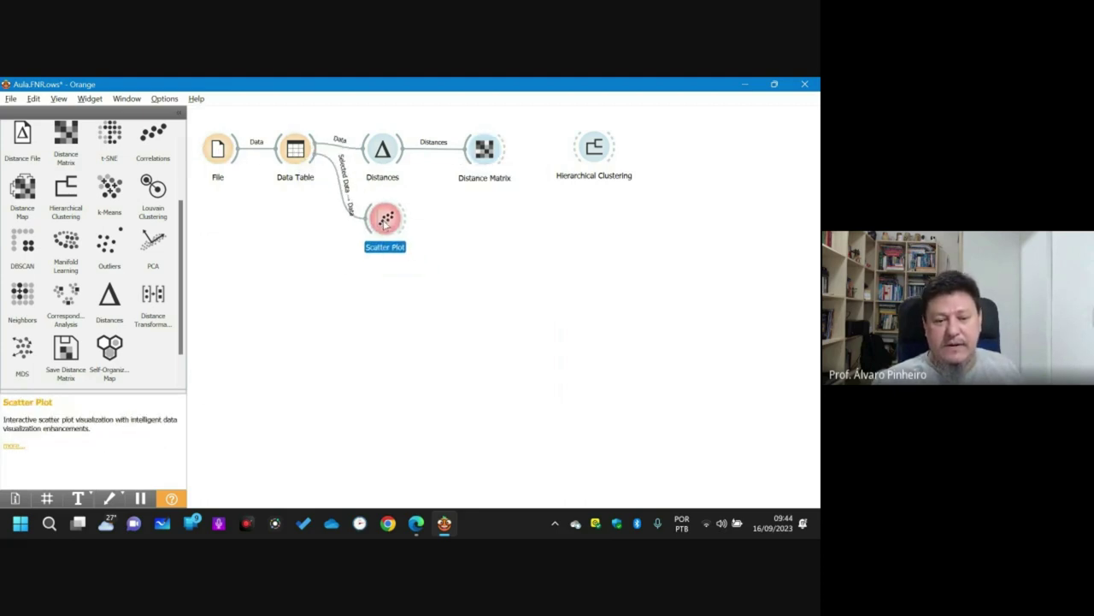
{"action": "double_click", "coordinate": [385, 220]}
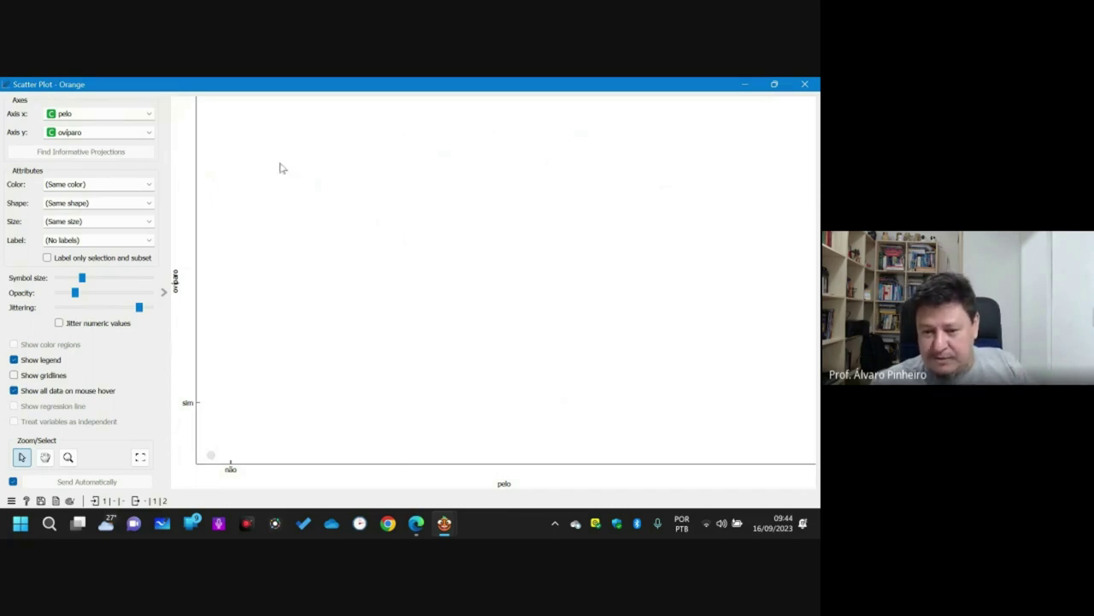
{"action": "left_click", "coordinate": [805, 86]}
{"action": "left_click_drag", "start_coordinate": [395, 238], "coordinate": [526, 319]}
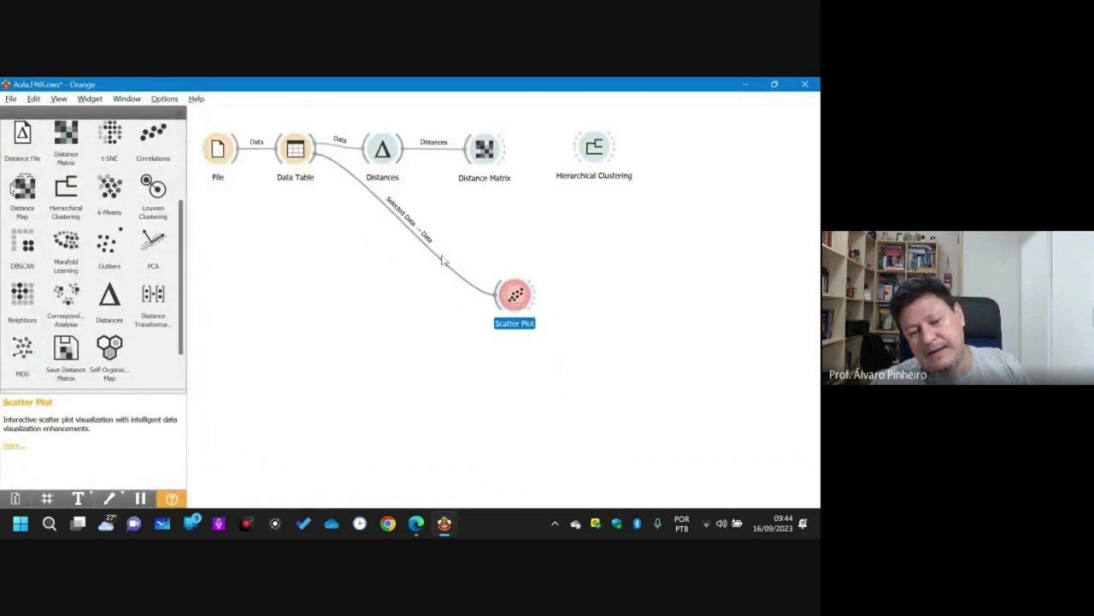
- Select rows 1 to 22, porco-da-terra through perereca, in the Data Table and view them in the Scatter Plot
{"action": "left_click", "coordinate": [295, 150]}
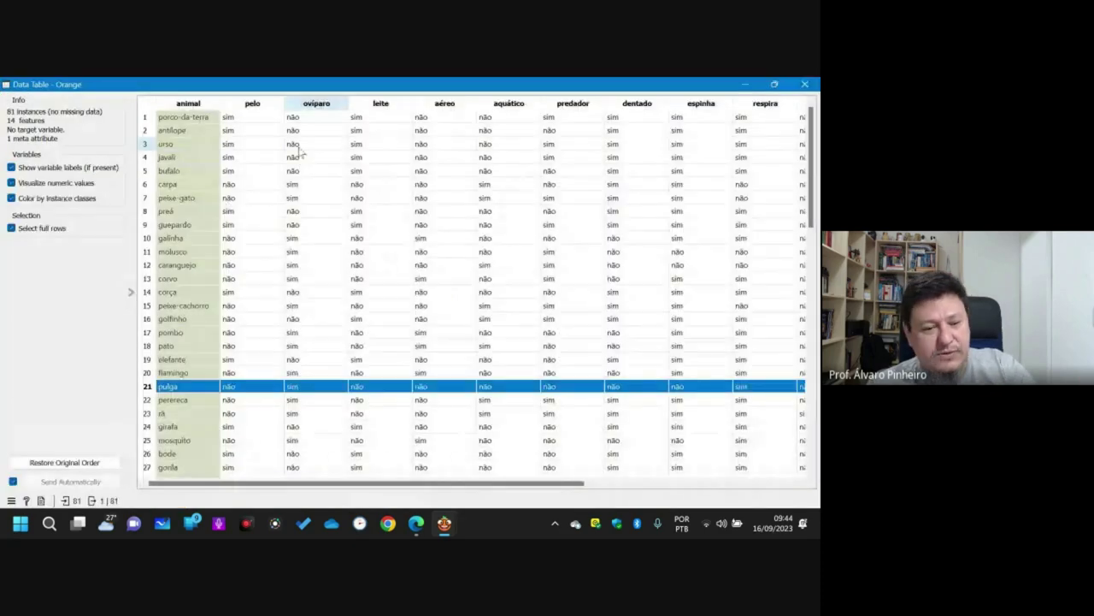
{"action": "left_click", "coordinate": [205, 120]}
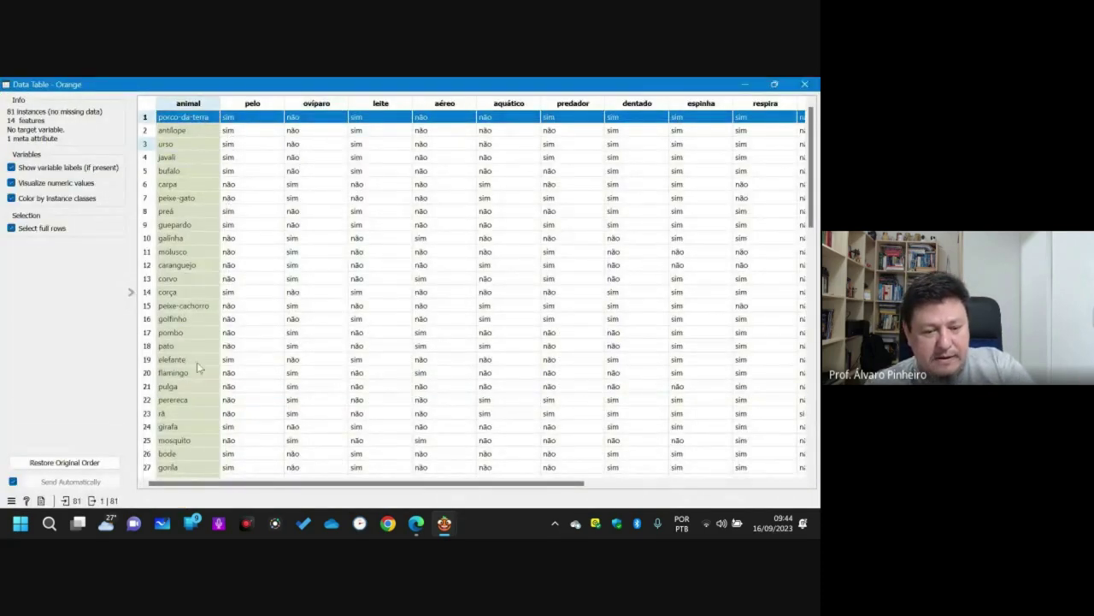
{"action": "left_click", "coordinate": [192, 402], "text": "shift"}
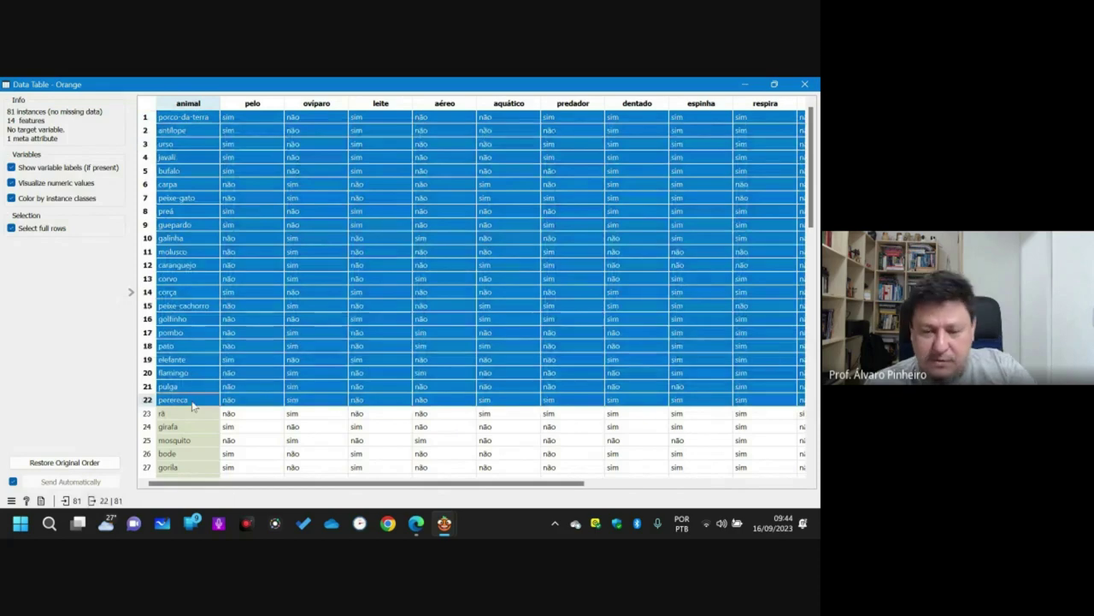
{"action": "left_click", "coordinate": [804, 83]}
{"action": "double_click", "coordinate": [515, 295]}
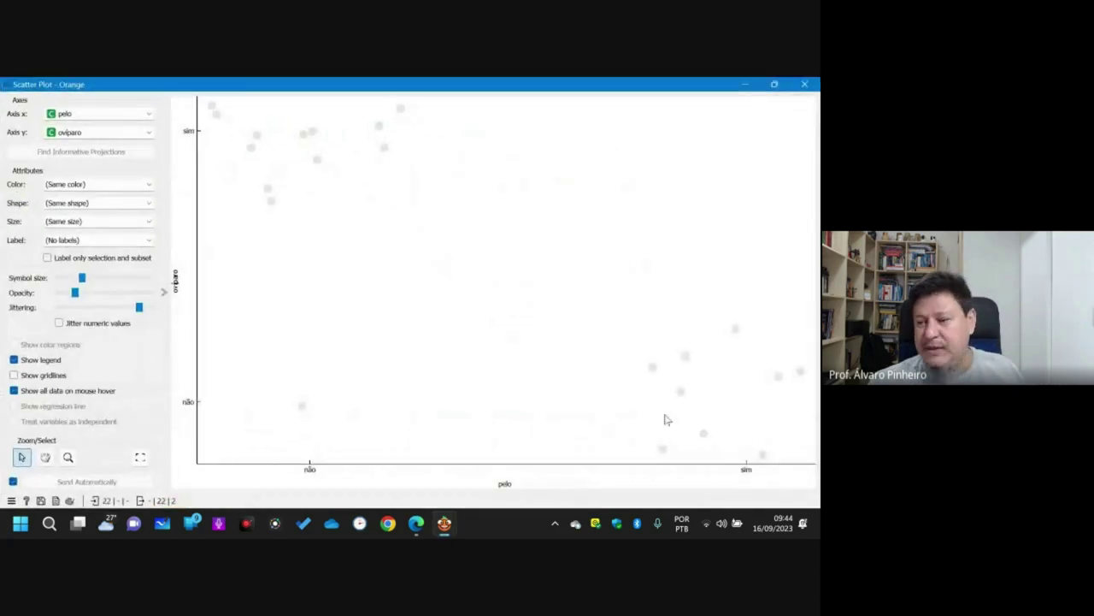
{"action": "left_click", "coordinate": [804, 84]}
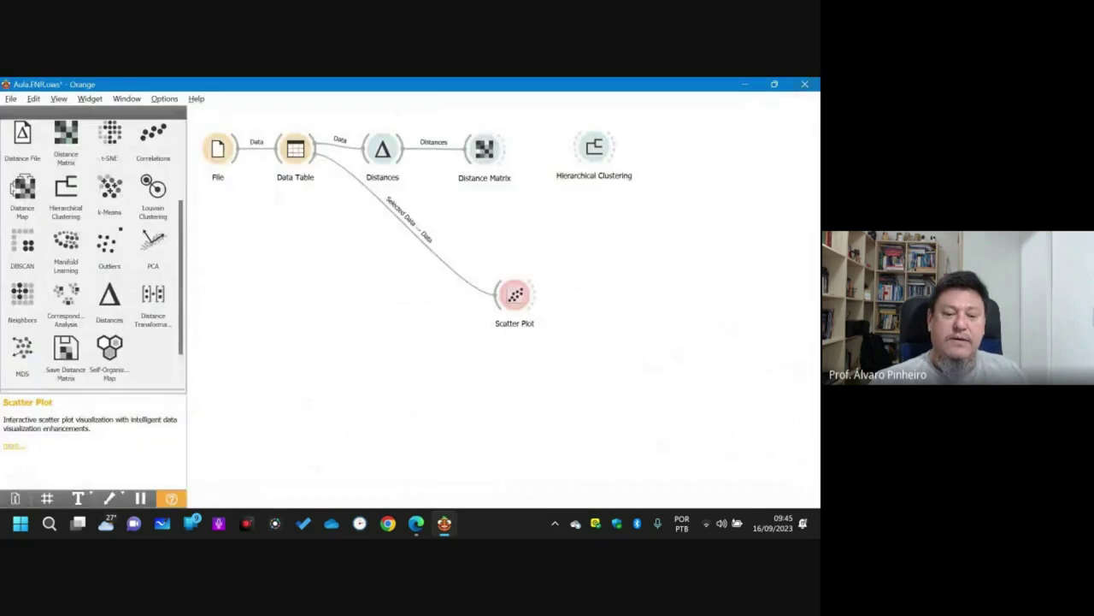
- Switch the Data Table to Scatter Plot link from Selected Data to the full Data output, and open the Scatter Plot
{"action": "double_click", "coordinate": [418, 236]}
{"action": "left_click_drag", "start_coordinate": [381, 290], "coordinate": [438, 263]}
{"action": "left_click", "coordinate": [478, 348]}
{"action": "double_click", "coordinate": [512, 299]}
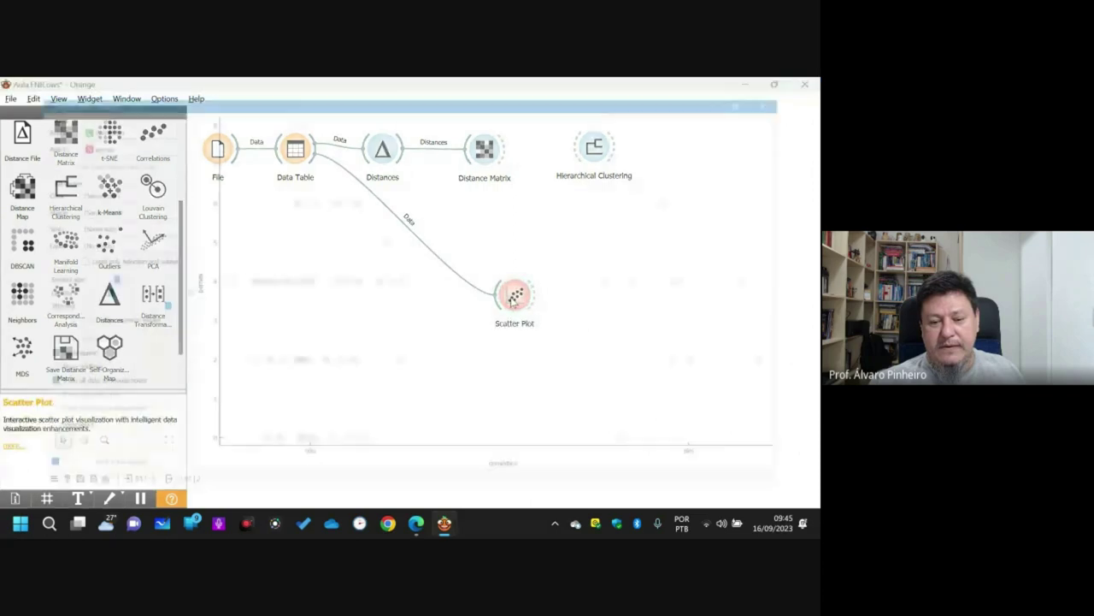
- Close the plot view and move the Scatter Plot widget directly below Distances
{"action": "left_click", "coordinate": [807, 86]}
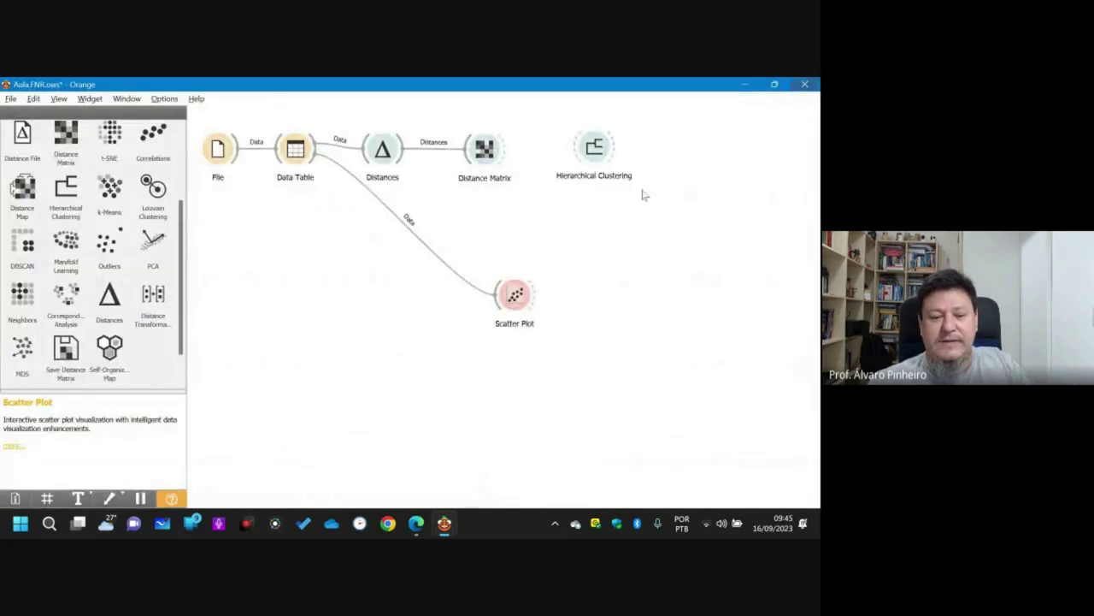
{"action": "left_click_drag", "start_coordinate": [519, 300], "coordinate": [389, 227]}
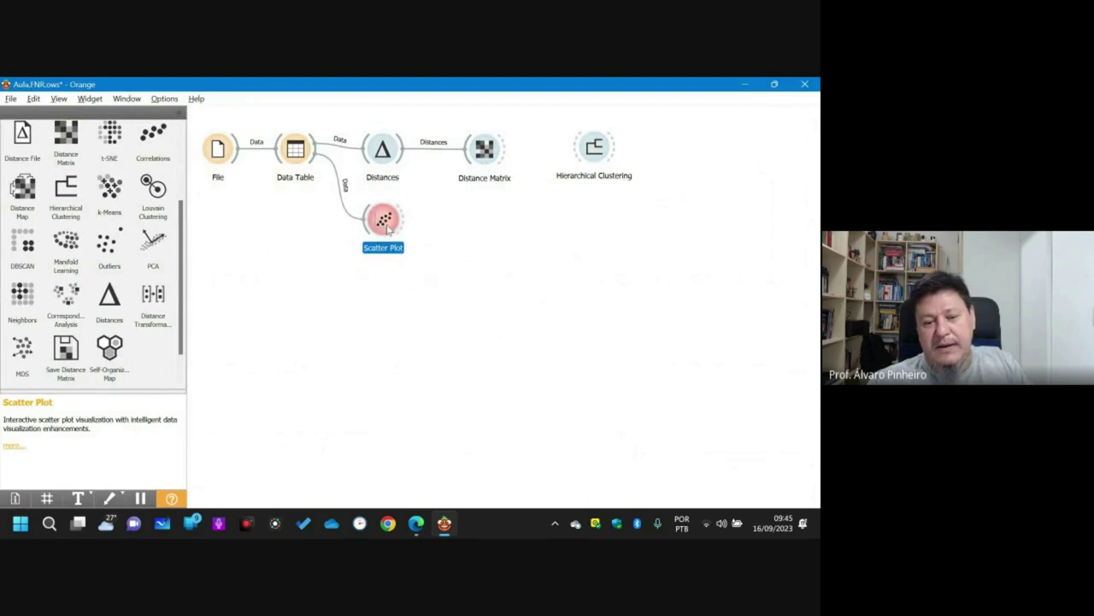
- Examine the pairwise distances between the animals throughout the Distance Matrix, and close its view
{"action": "double_click", "coordinate": [484, 152]}
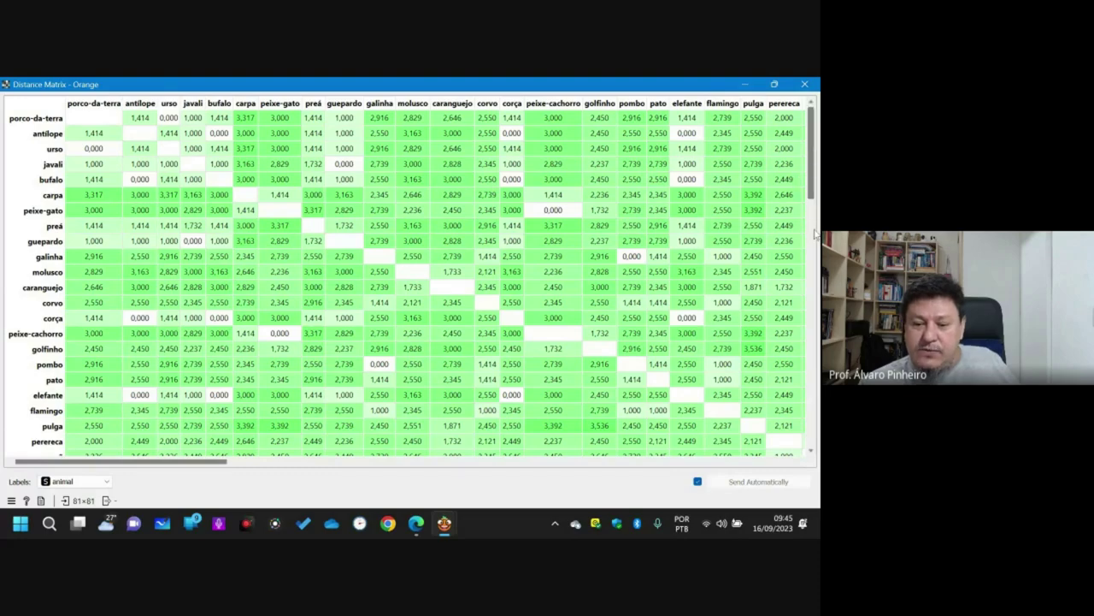
{"action": "scroll", "coordinate": [811, 232], "scroll_direction": "down", "scroll_amount": 13}
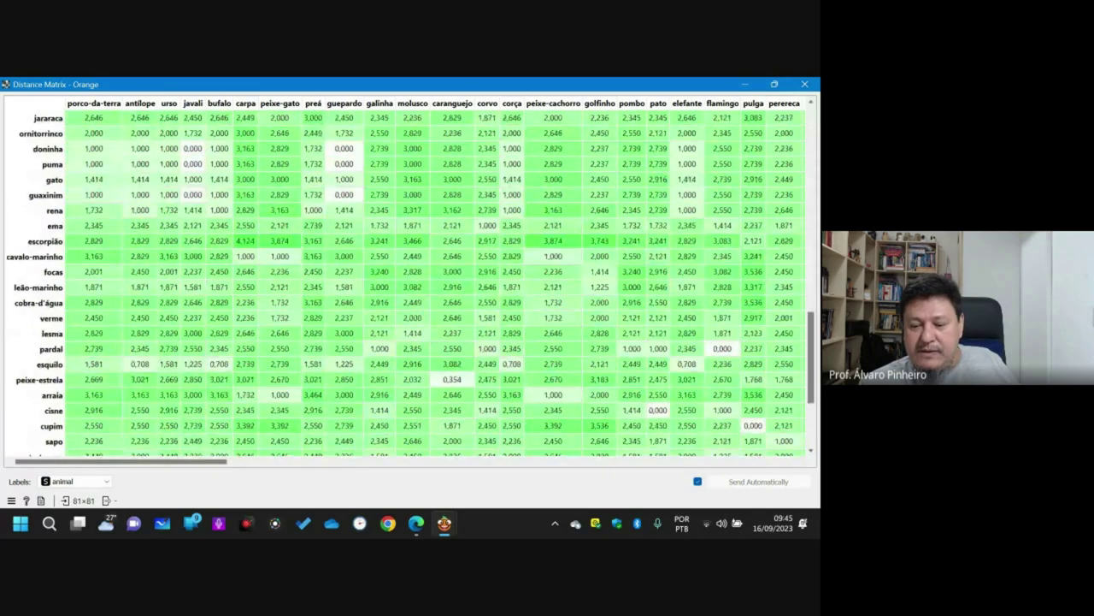
{"action": "scroll", "coordinate": [410, 278], "scroll_direction": "up", "scroll_amount": 4}
{"action": "scroll", "coordinate": [812, 160], "scroll_direction": "up", "scroll_amount": 6}
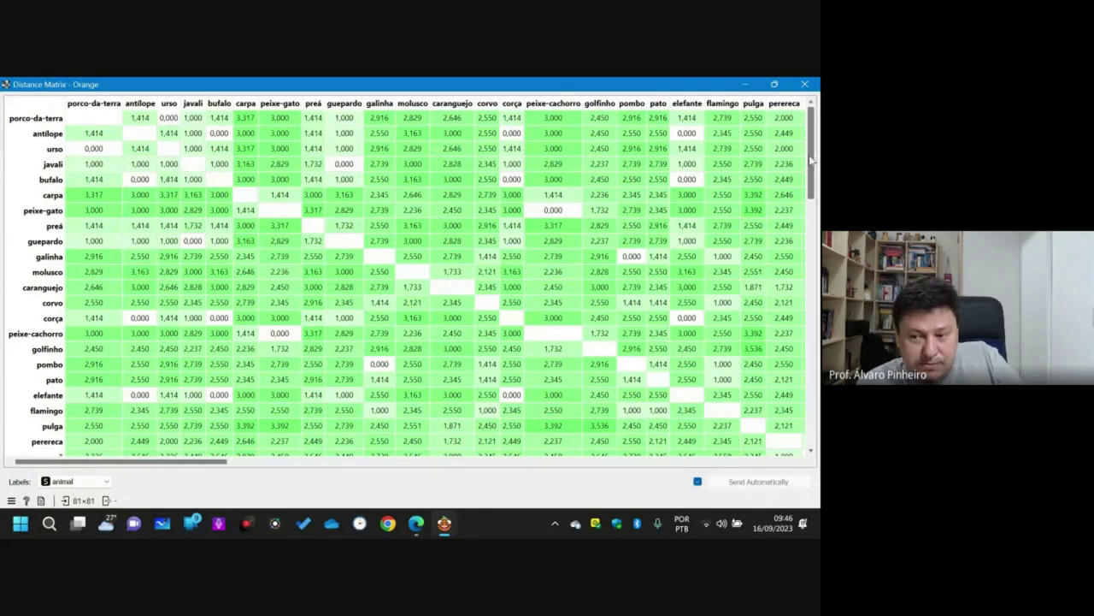
{"action": "left_click", "coordinate": [805, 84]}
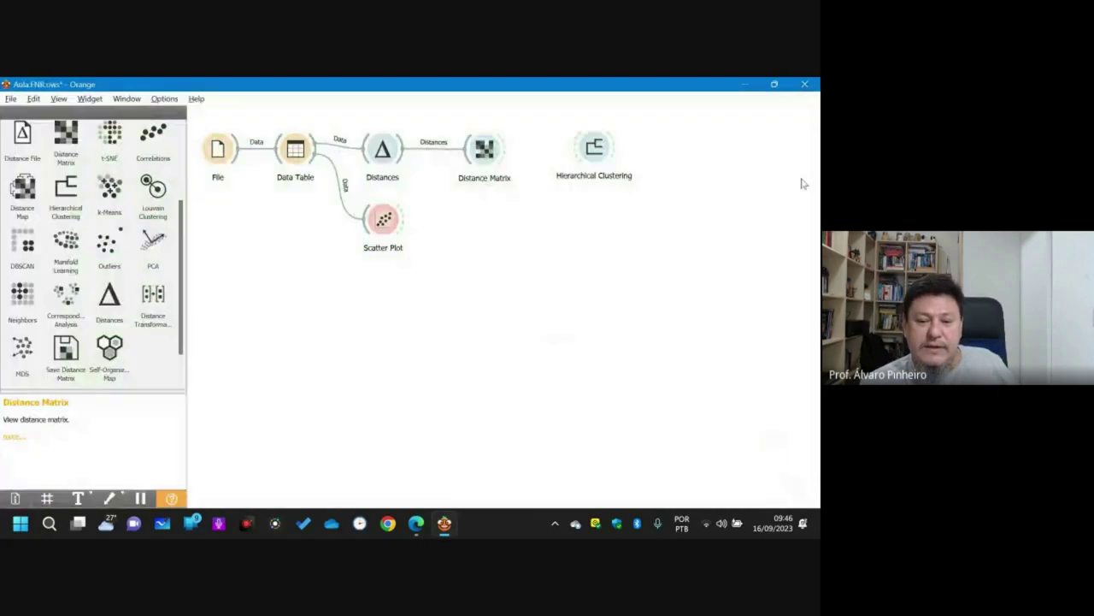
- Move Distance Matrix up, place Hierarchical Clustering beneath it, and link Distances to Hierarchical Clustering
{"action": "left_click_drag", "start_coordinate": [482, 163], "coordinate": [484, 114]}
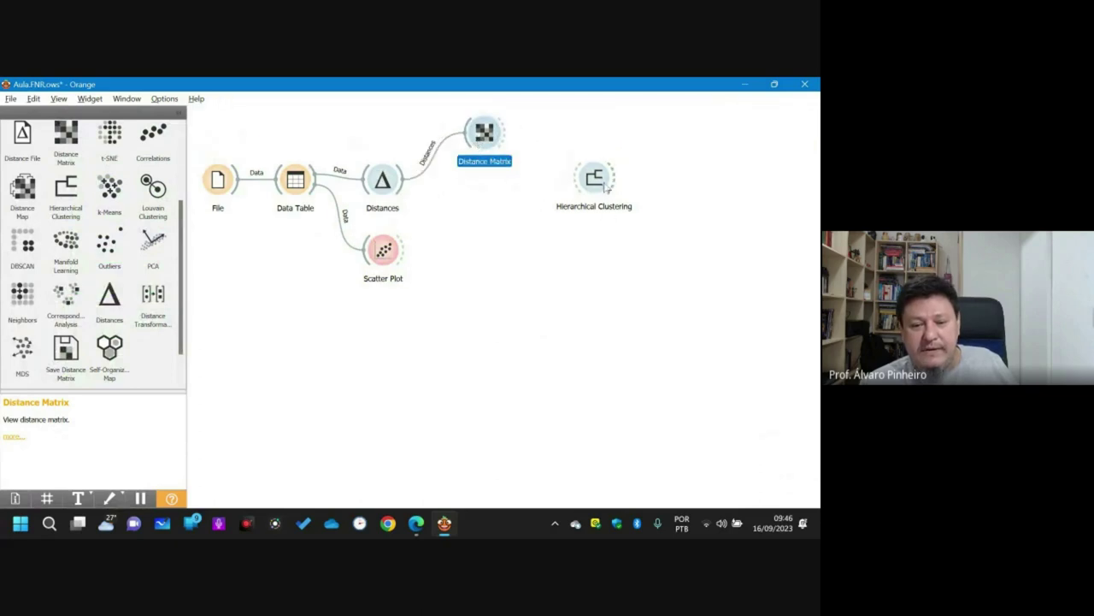
{"action": "left_click_drag", "start_coordinate": [605, 195], "coordinate": [508, 229]}
{"action": "left_click_drag", "start_coordinate": [403, 181], "coordinate": [494, 232]}
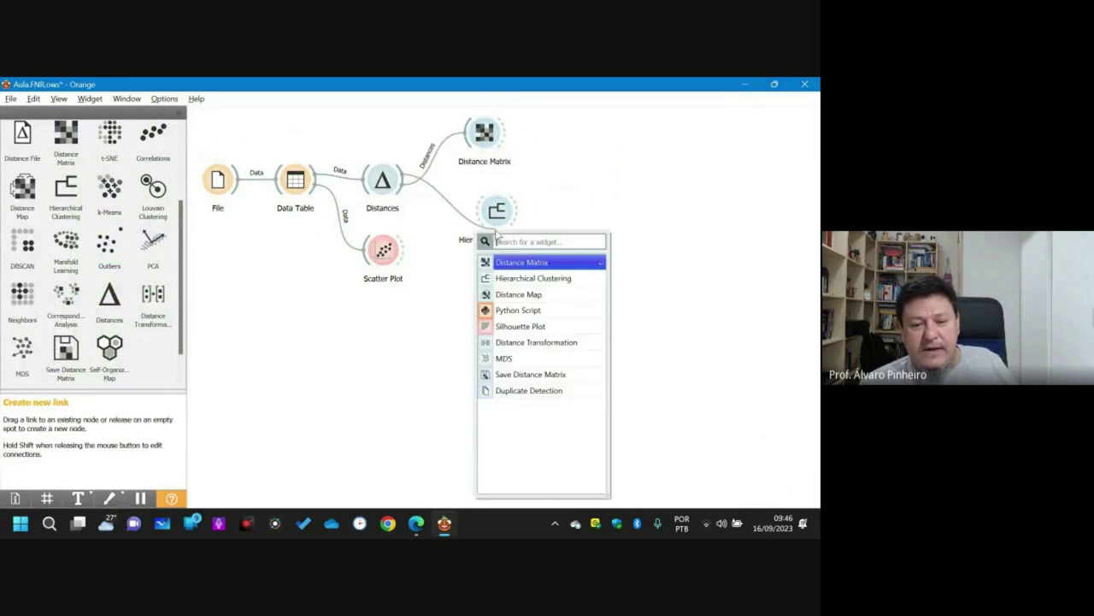
{"action": "left_click", "coordinate": [434, 222]}
{"action": "left_click_drag", "start_coordinate": [400, 196], "coordinate": [489, 219]}
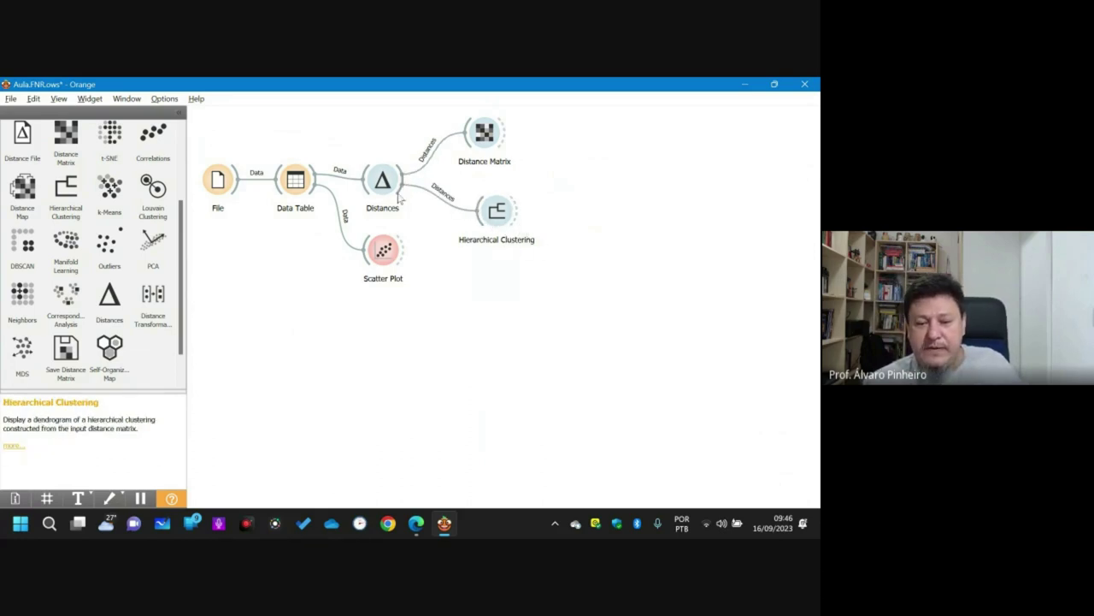
- Open the Hierarchical Clustering dendrogram to view how the animals are grouped
{"action": "double_click", "coordinate": [499, 220]}
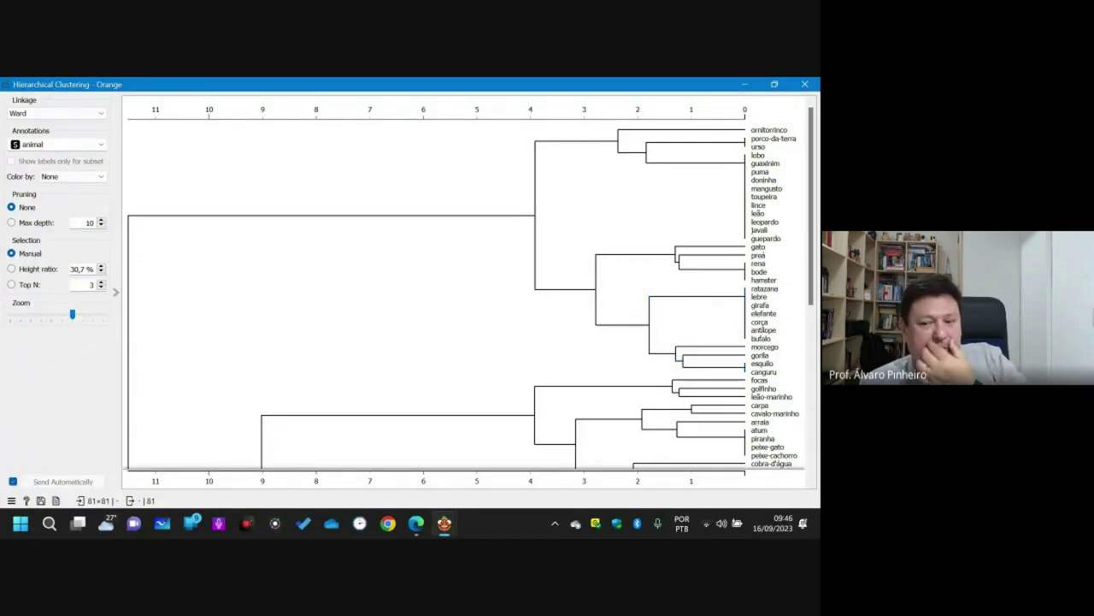
{"action": "left_click", "coordinate": [804, 85]}
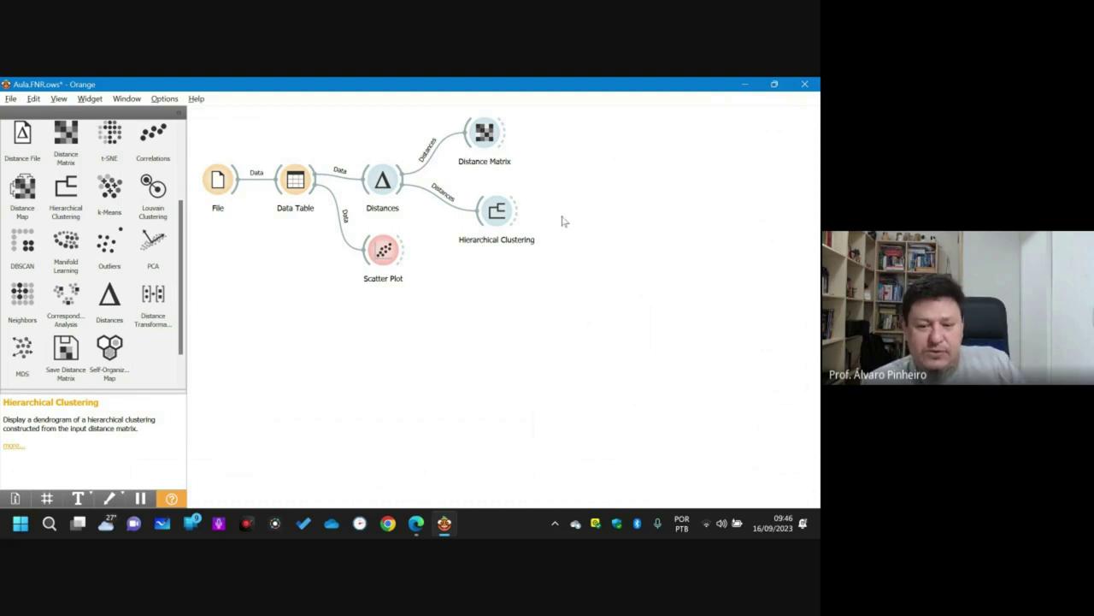
{"action": "double_click", "coordinate": [505, 217]}
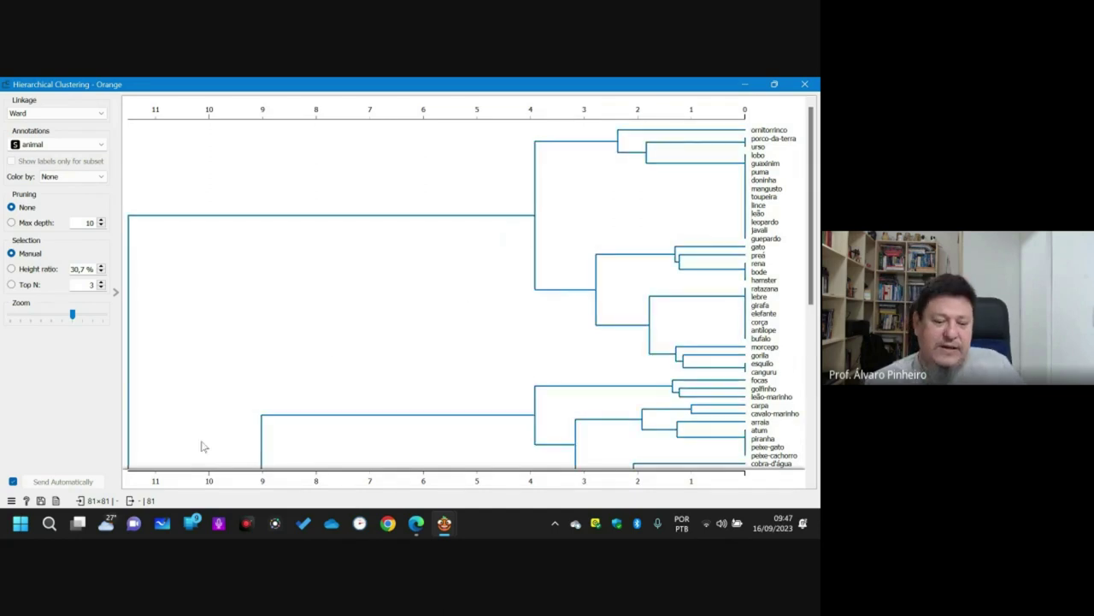
- Select the dendrogram's root cluster to inspect all animals, and select the large branch starting at focas
{"action": "left_click", "coordinate": [184, 470]}
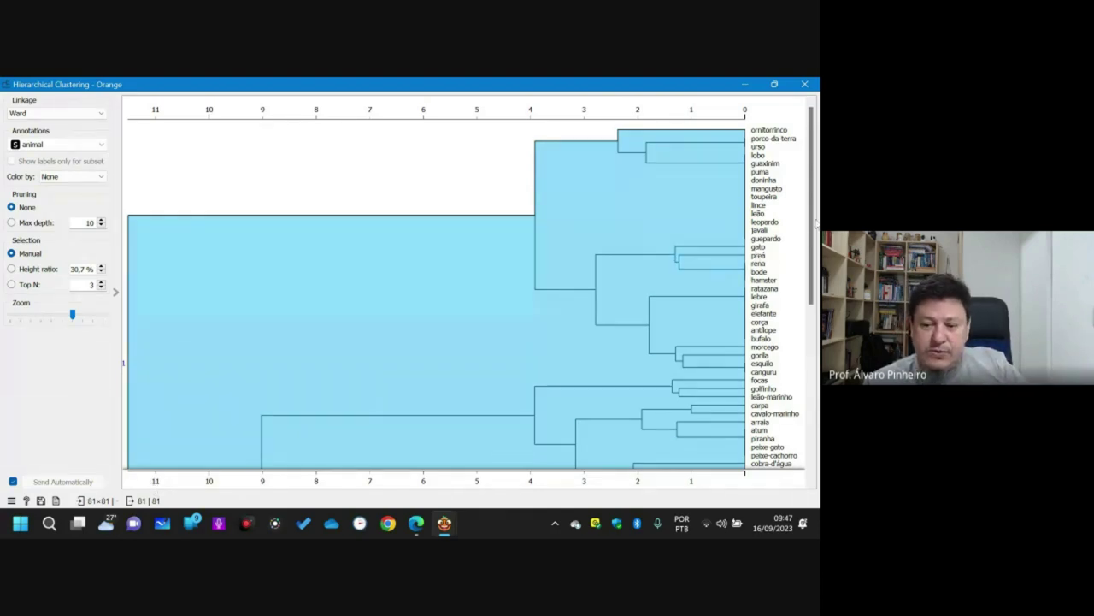
{"action": "scroll", "coordinate": [436, 290], "scroll_direction": "down", "scroll_amount": 8}
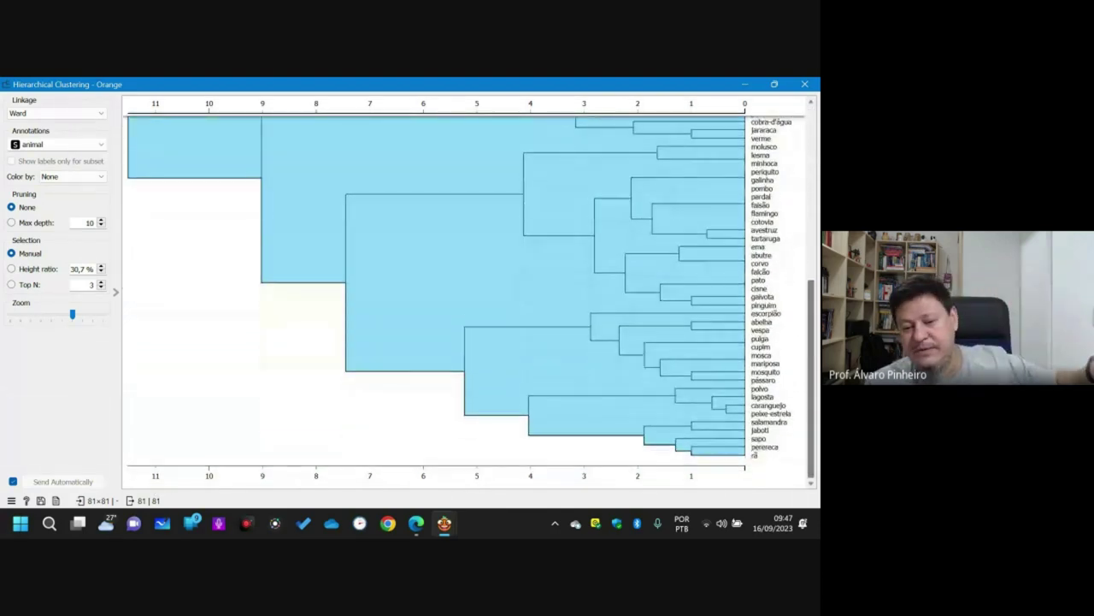
{"action": "scroll", "coordinate": [436, 291], "scroll_direction": "up", "scroll_amount": 8}
{"action": "scroll", "coordinate": [436, 290], "scroll_direction": "down", "scroll_amount": 4}
{"action": "scroll", "coordinate": [246, 179], "scroll_direction": "down", "scroll_amount": 3}
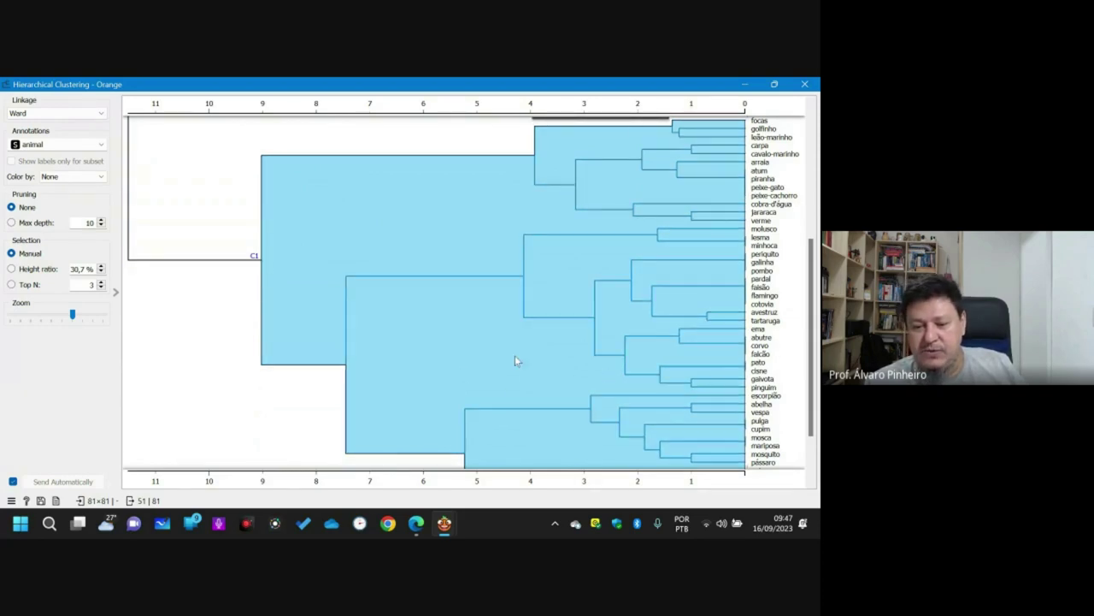
- Select the molusco to pinguim branch and the branch starting at polvo in turn, and clear the cluster selection
{"action": "left_click_drag", "start_coordinate": [815, 339], "coordinate": [813, 221]}
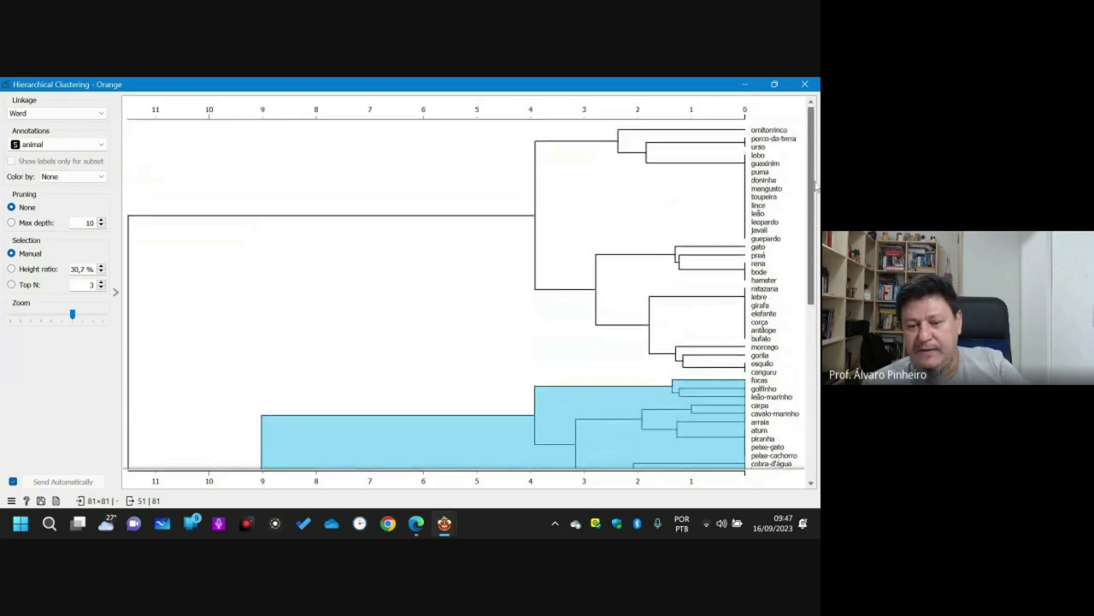
{"action": "scroll", "coordinate": [670, 268], "scroll_direction": "down", "scroll_amount": 5}
{"action": "left_click", "coordinate": [563, 226]}
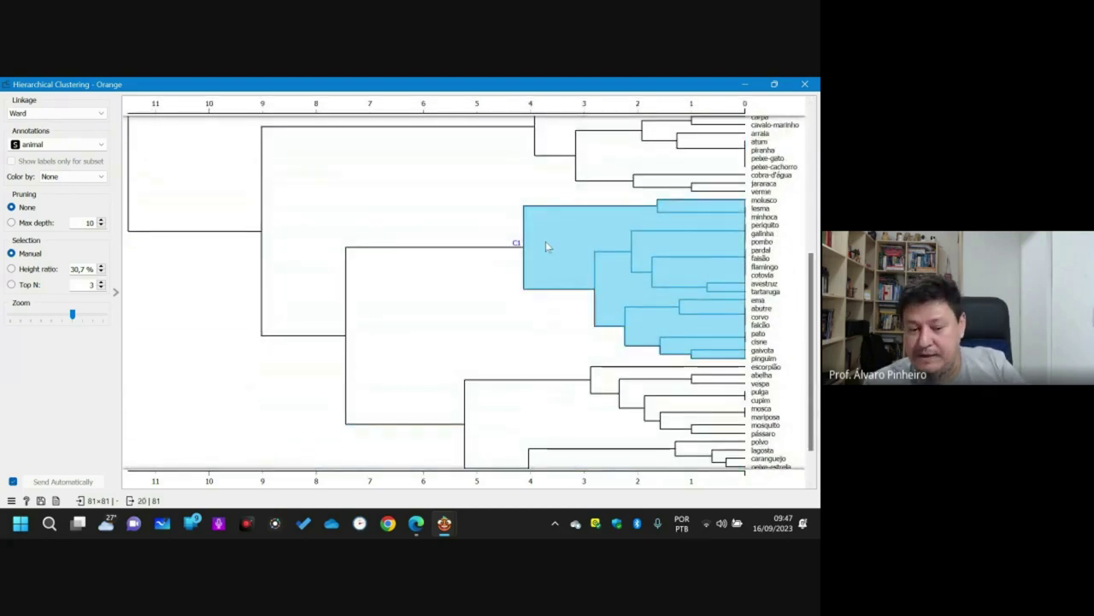
{"action": "left_click", "coordinate": [282, 452]}
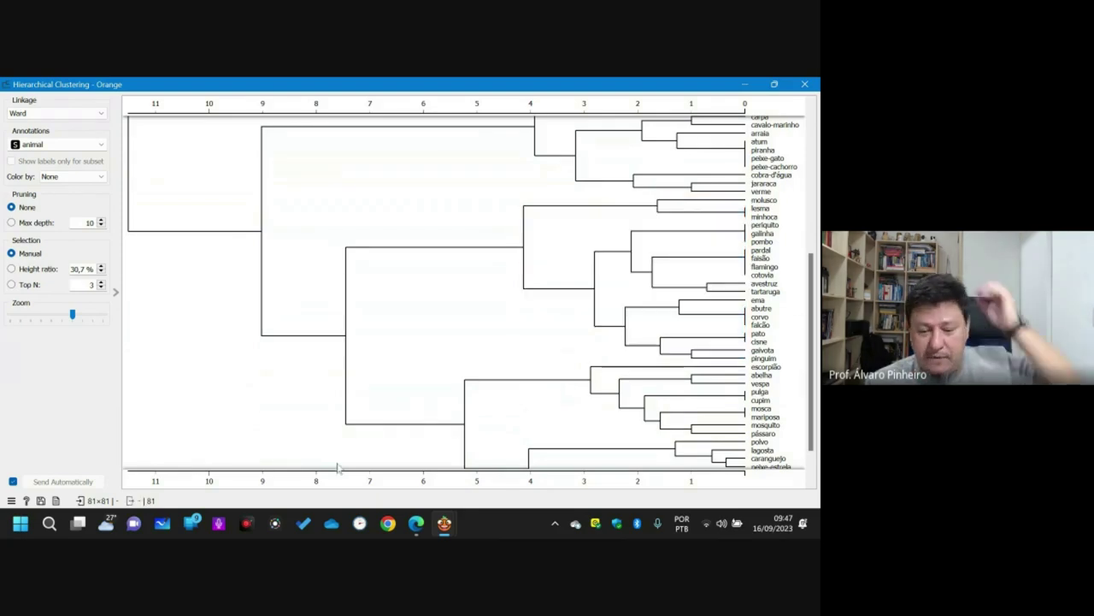
{"action": "left_click", "coordinate": [586, 473]}
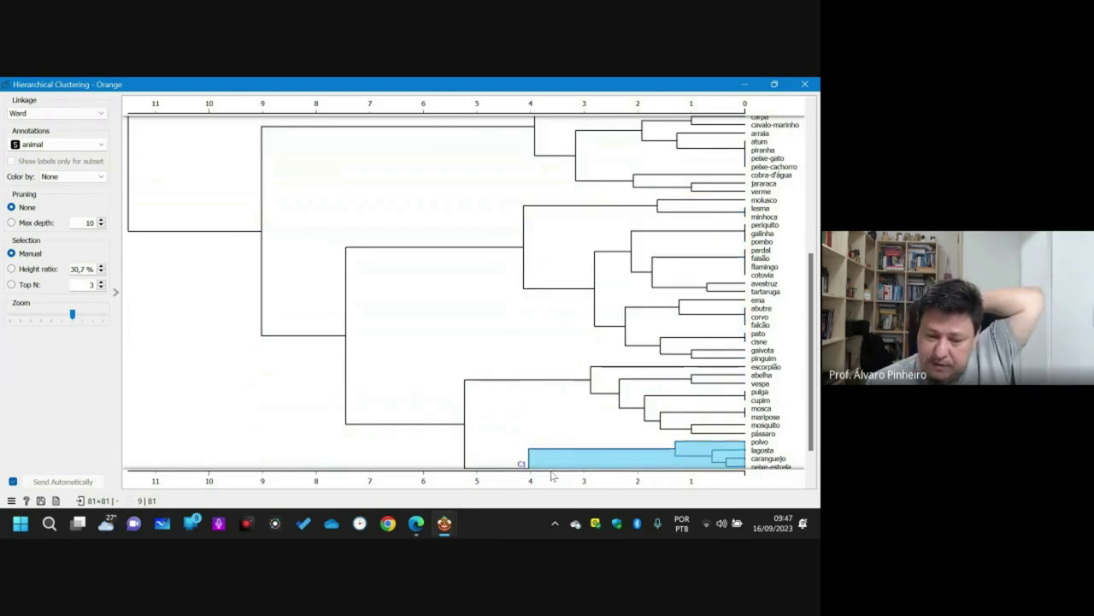
{"action": "left_click", "coordinate": [417, 471]}
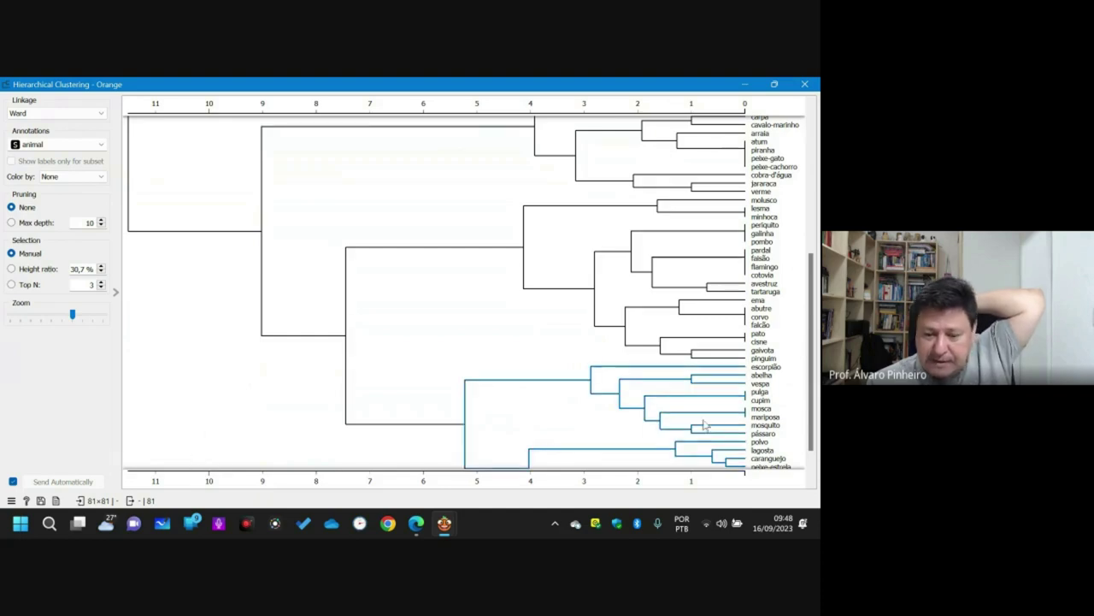
- Cut the dendrogram by height ratio, trying 54.8% and 76.0% before setting the cutoff to 43.0%
{"action": "left_click", "coordinate": [744, 480]}
{"action": "mouse_move", "coordinate": [744, 481]}
{"action": "left_mouse_down"}
{"action": "mouse_move", "coordinate": [590, 480]}
{"action": "mouse_move", "coordinate": [744, 480]}
{"action": "left_mouse_up"}
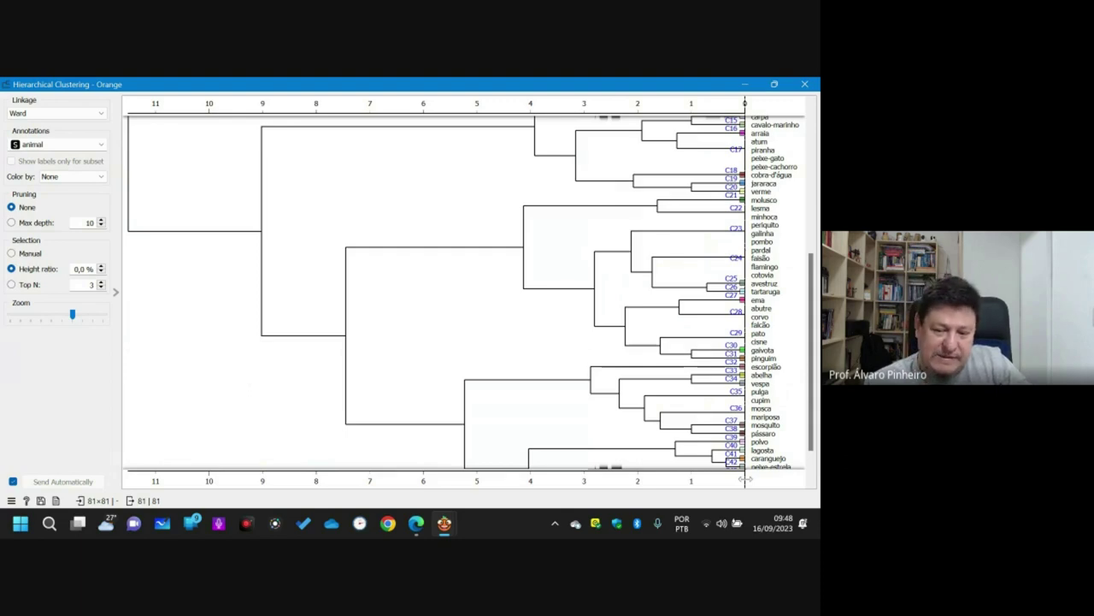
{"action": "left_click_drag", "start_coordinate": [744, 480], "coordinate": [408, 486]}
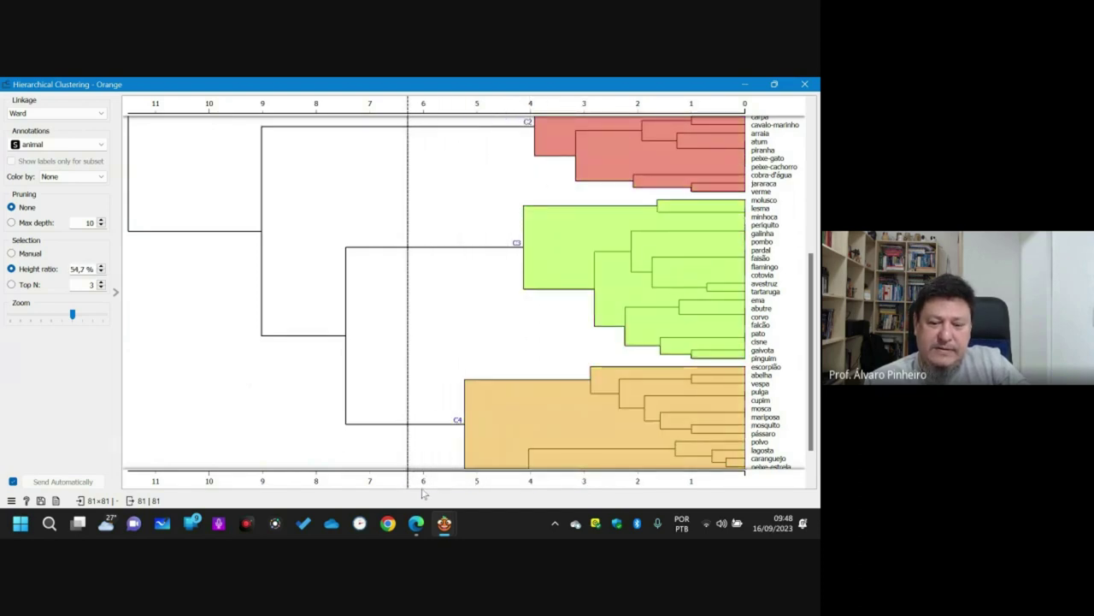
{"action": "left_click", "coordinate": [407, 480]}
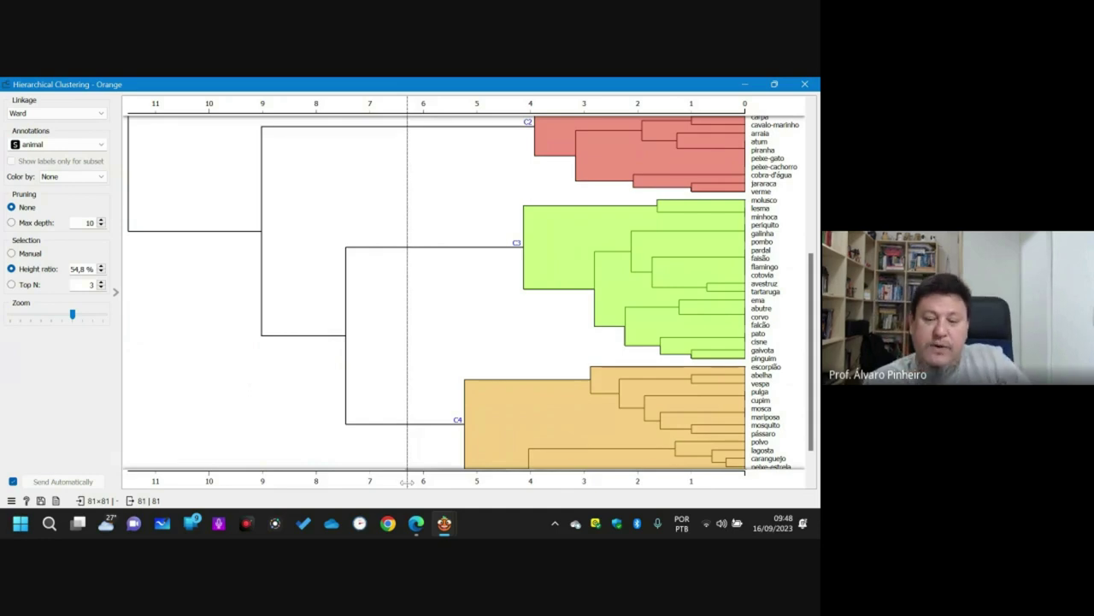
{"action": "left_click_drag", "start_coordinate": [407, 482], "coordinate": [275, 499]}
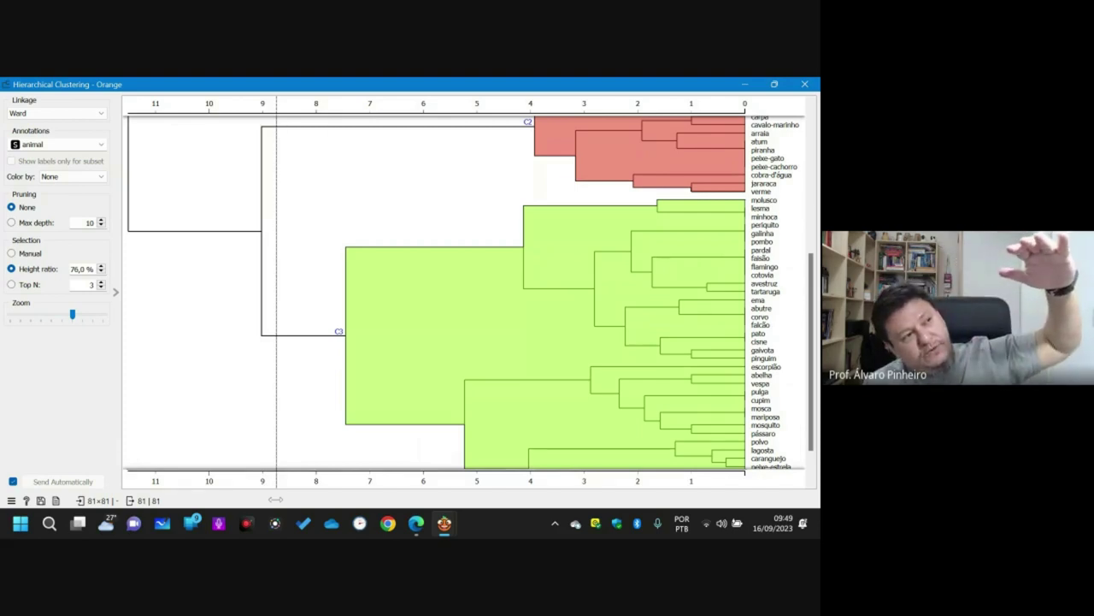
{"action": "left_click_drag", "start_coordinate": [275, 499], "coordinate": [479, 501]}
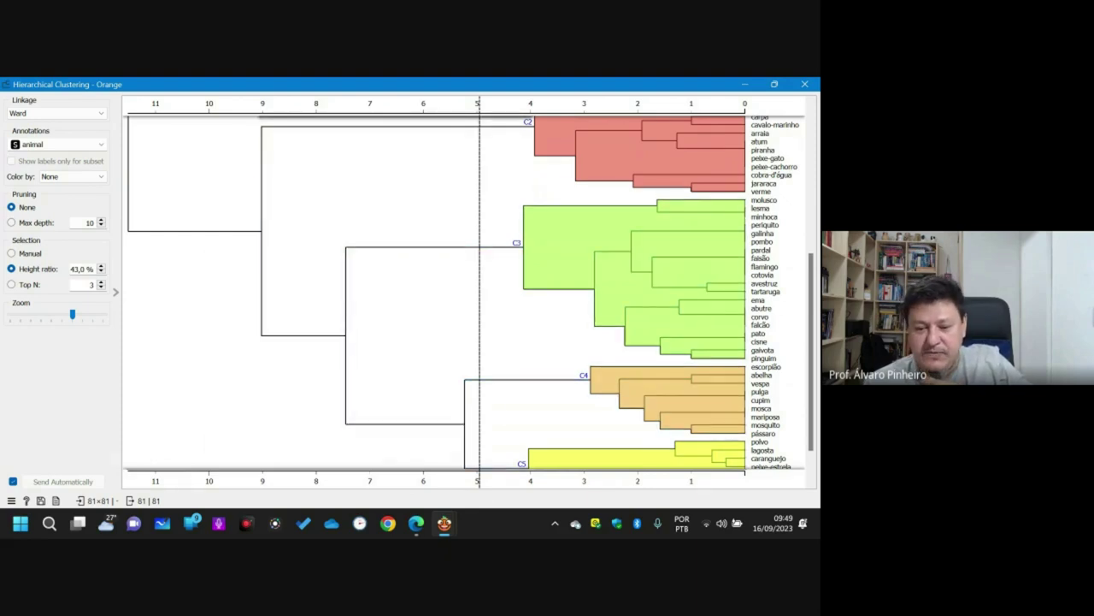
- Examine which animals fall into each coloured cluster, C1 to C5, along the whole dendrogram
{"action": "scroll", "coordinate": [810, 359], "scroll_direction": "up", "scroll_amount": 5}
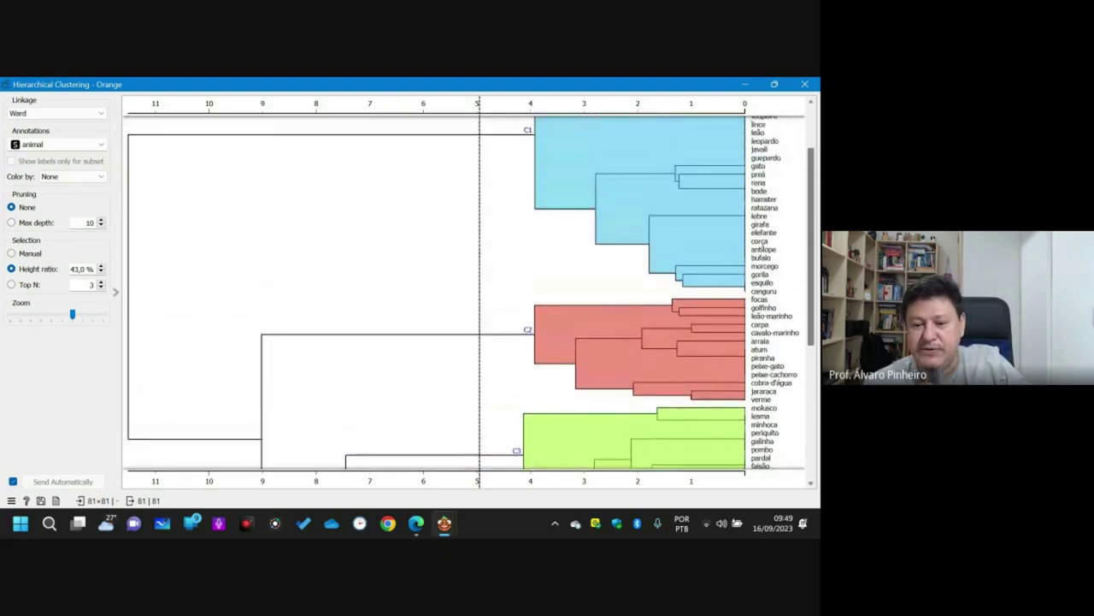
{"action": "scroll", "coordinate": [764, 325], "scroll_direction": "up", "scroll_amount": 1}
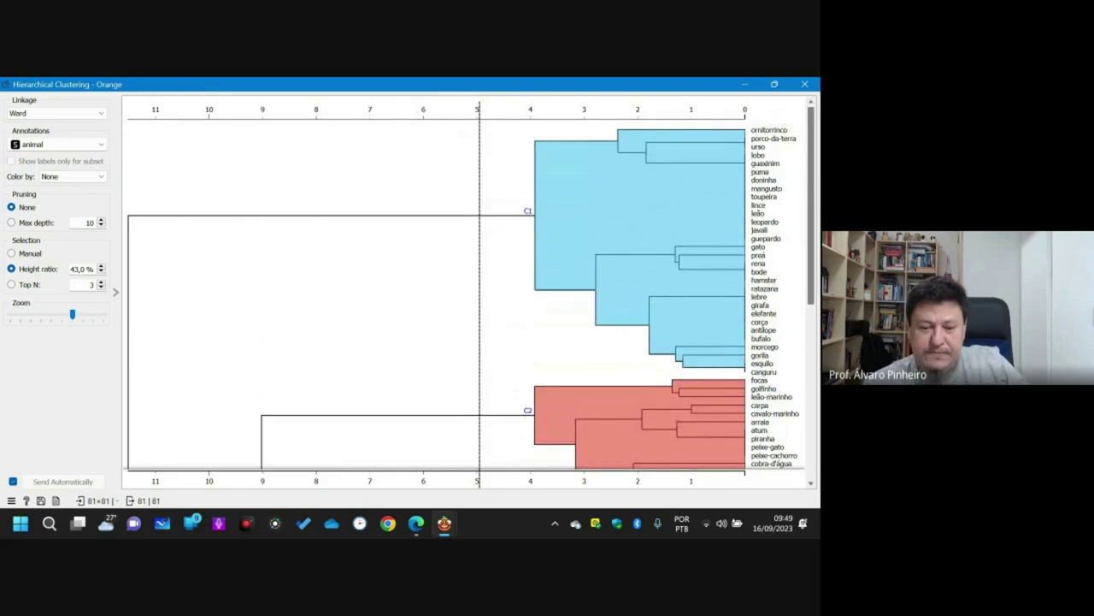
{"action": "scroll", "coordinate": [764, 325], "scroll_direction": "down", "scroll_amount": 3}
{"action": "scroll", "coordinate": [763, 291], "scroll_direction": "down", "scroll_amount": 7}
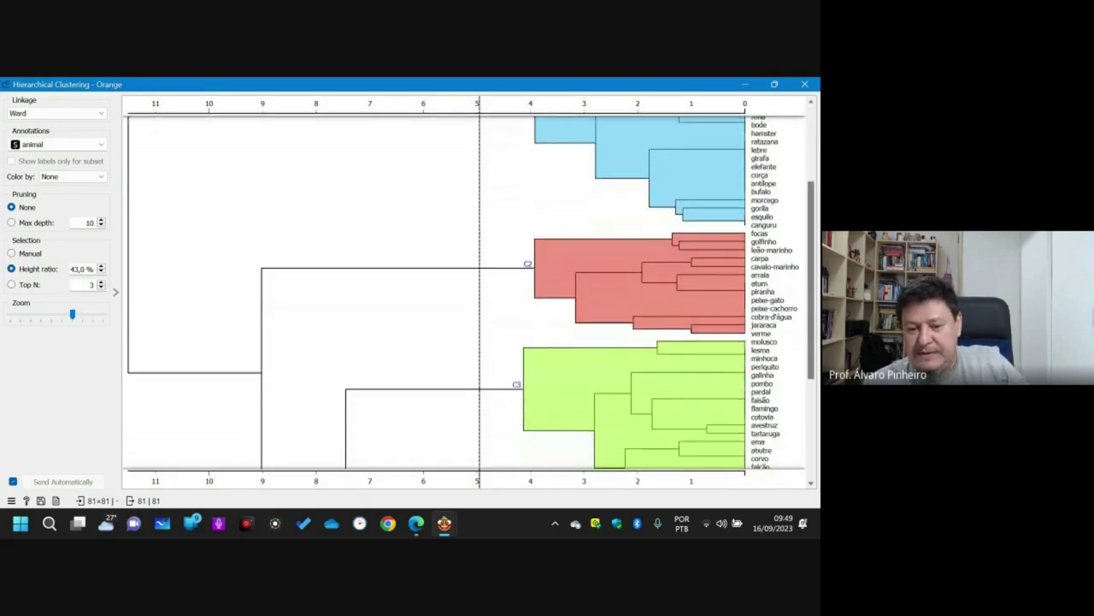
{"action": "scroll", "coordinate": [764, 291], "scroll_direction": "down", "scroll_amount": 3}
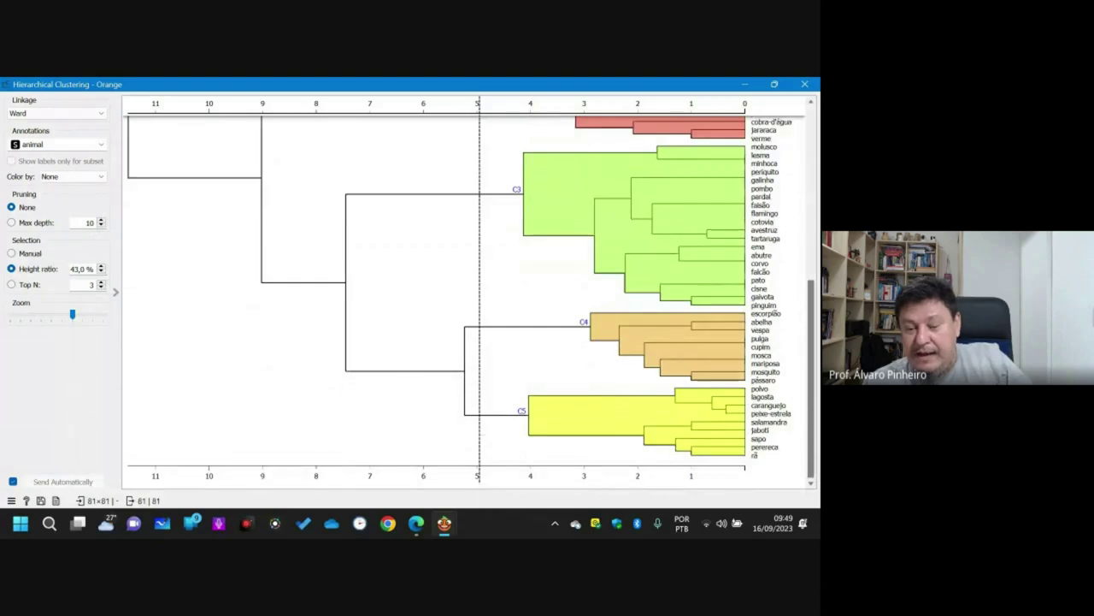
{"action": "scroll", "coordinate": [763, 290], "scroll_direction": "up", "scroll_amount": 13}
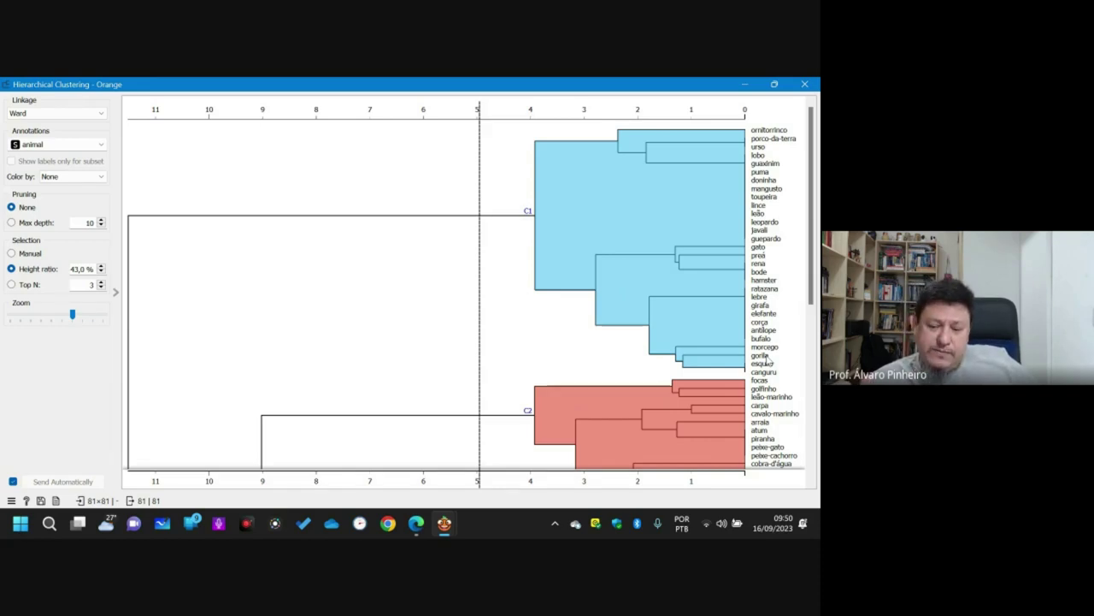
{"action": "left_click_drag", "start_coordinate": [813, 300], "coordinate": [813, 361]}
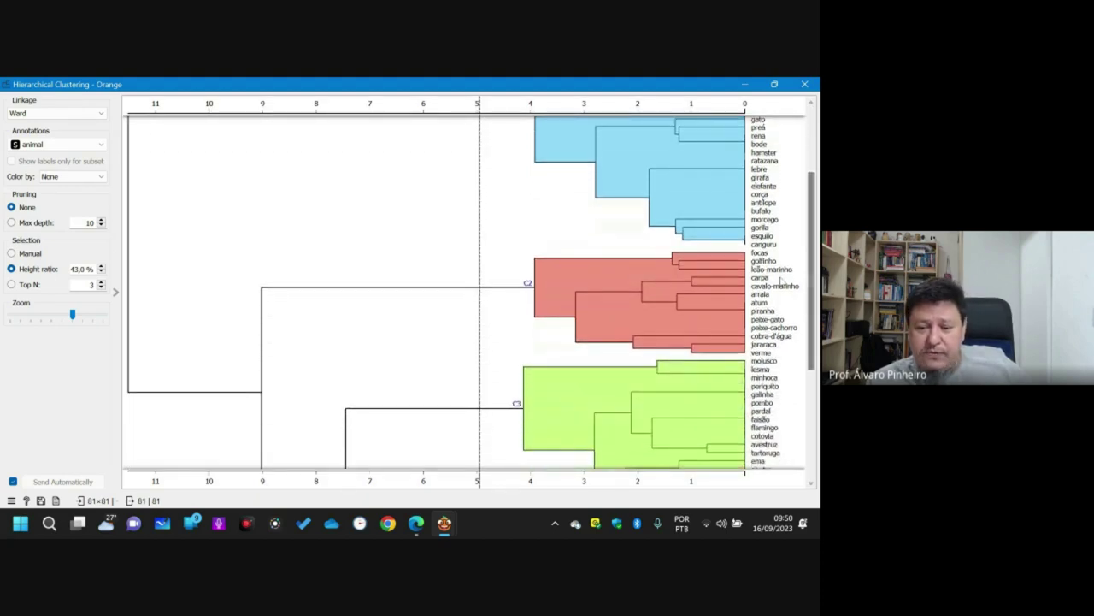
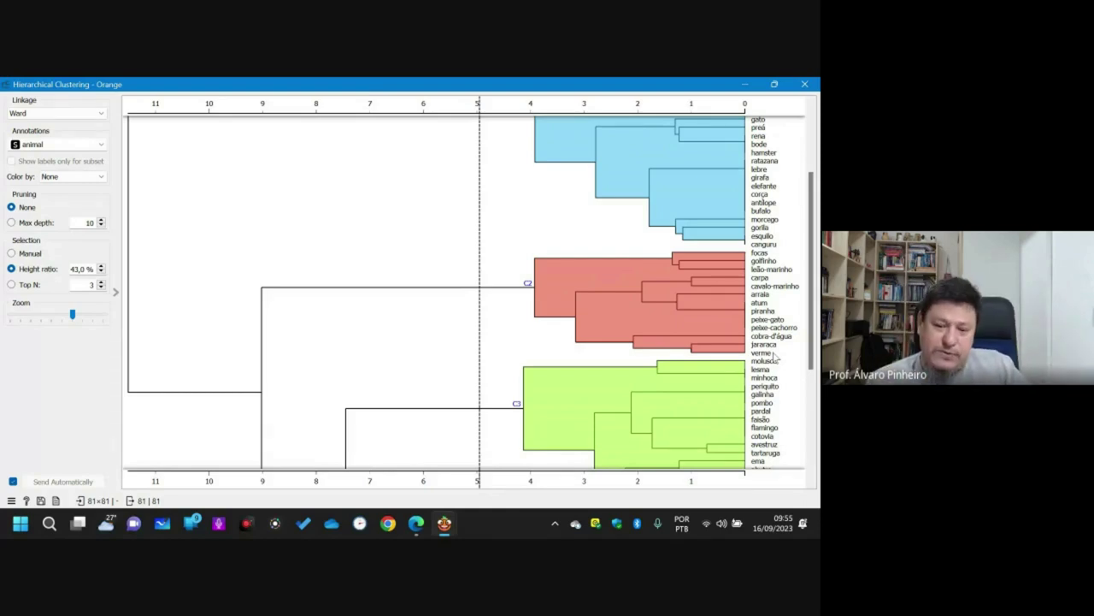
{"action": "left_click_drag", "start_coordinate": [813, 352], "coordinate": [814, 416]}
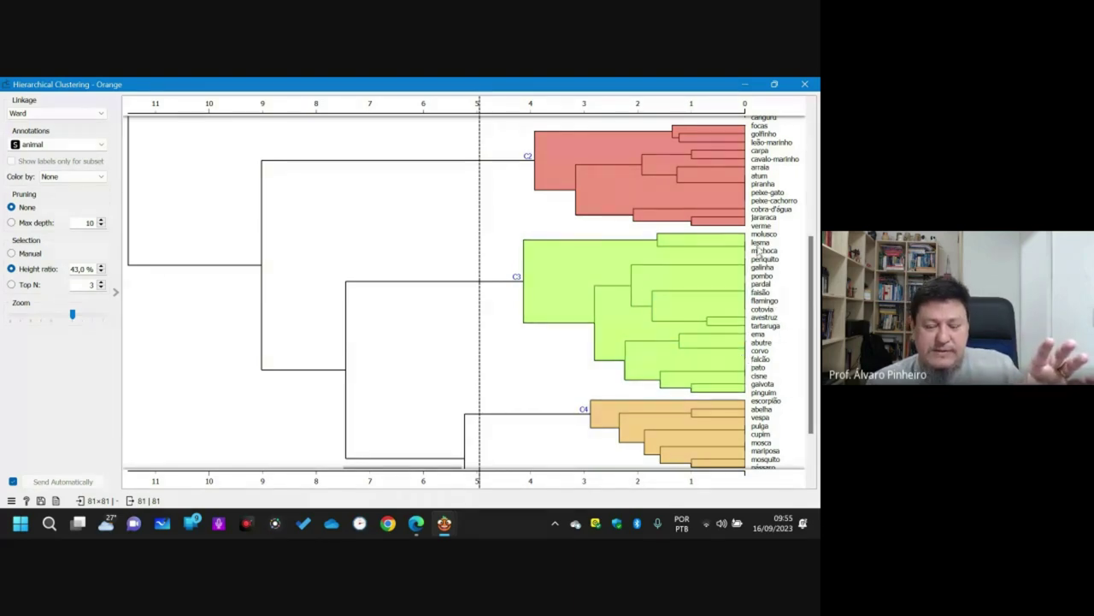
{"action": "scroll", "coordinate": [803, 376], "scroll_direction": "down", "scroll_amount": 3}
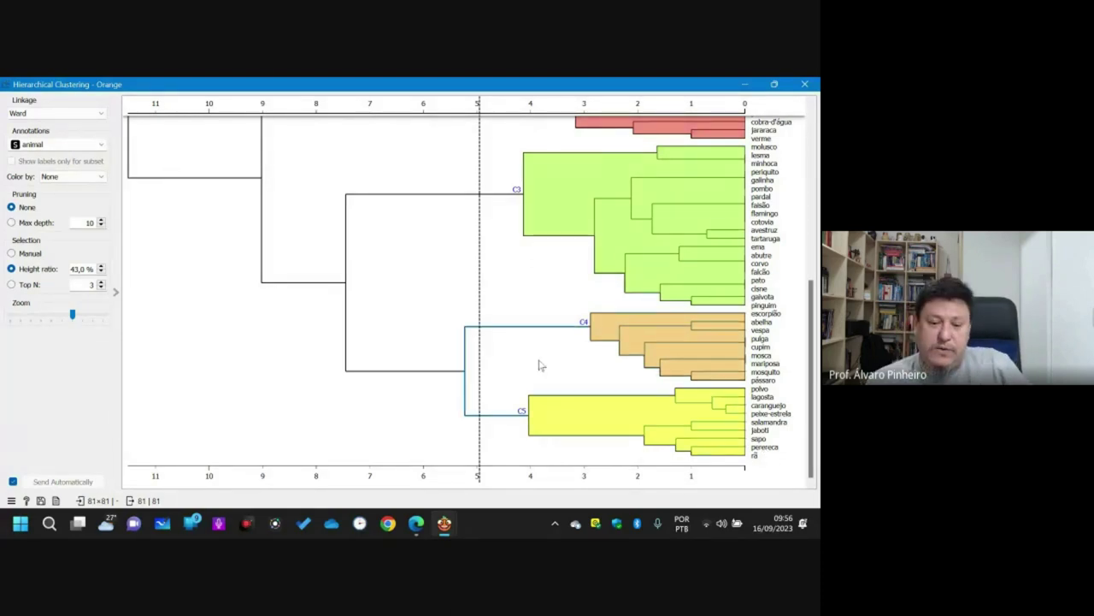
- Set the dendrogram's height ratio cutoff to 32.3% to divide the animals into smaller clusters
{"action": "left_click_drag", "start_coordinate": [478, 311], "coordinate": [544, 321]}
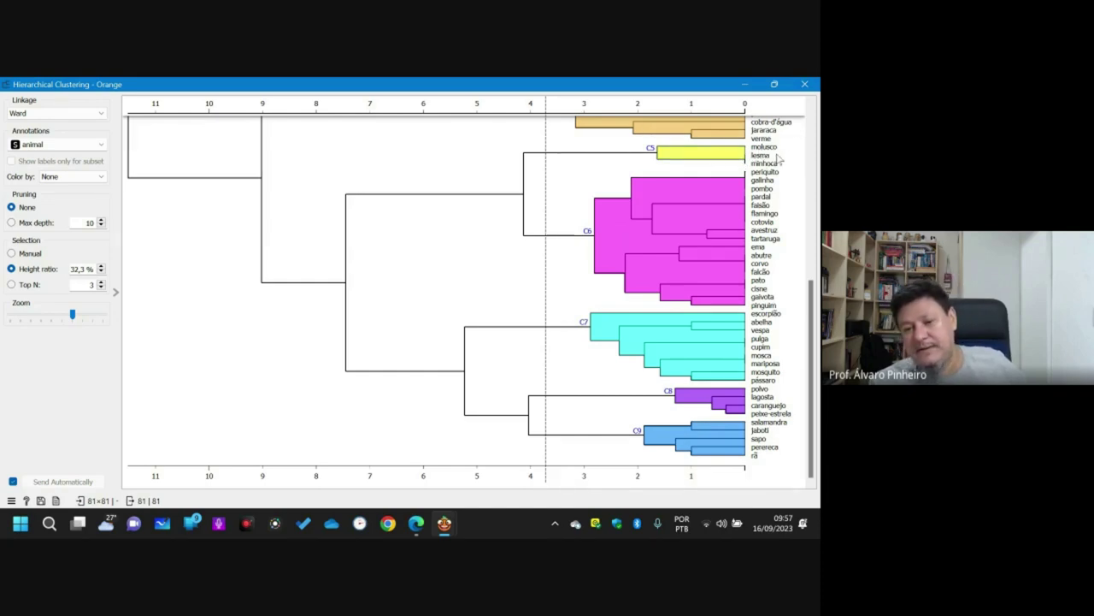
- Raise the dendrogram's height ratio cutoff to 39.2%, review the clusters, and raise the cutoff further to 67.6%
{"action": "left_click_drag", "start_coordinate": [809, 286], "coordinate": [816, 231]}
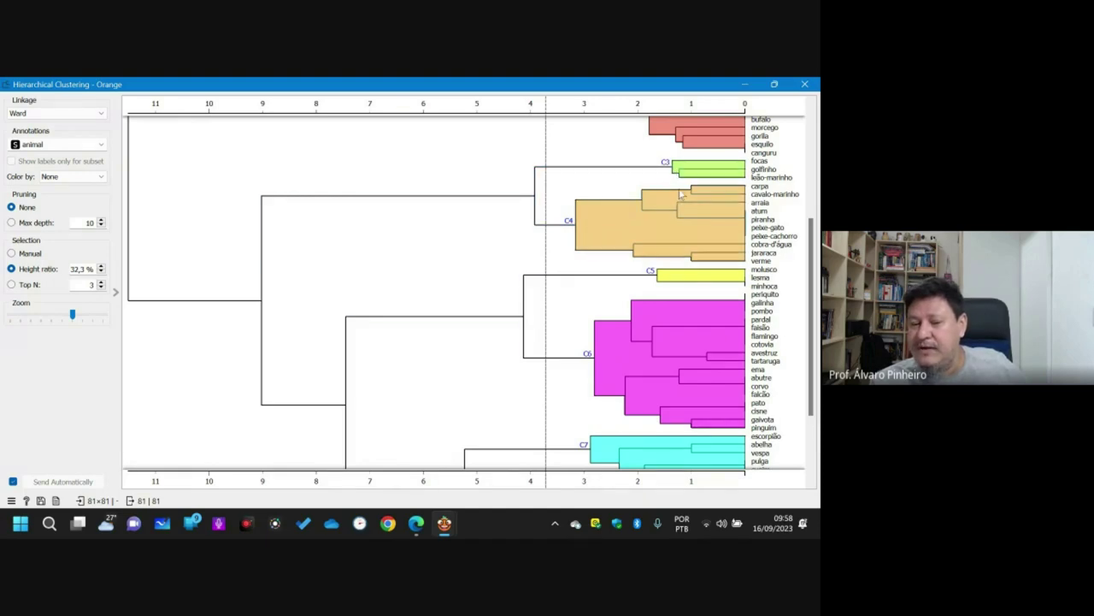
{"action": "scroll", "coordinate": [752, 330], "scroll_direction": "up", "scroll_amount": 5}
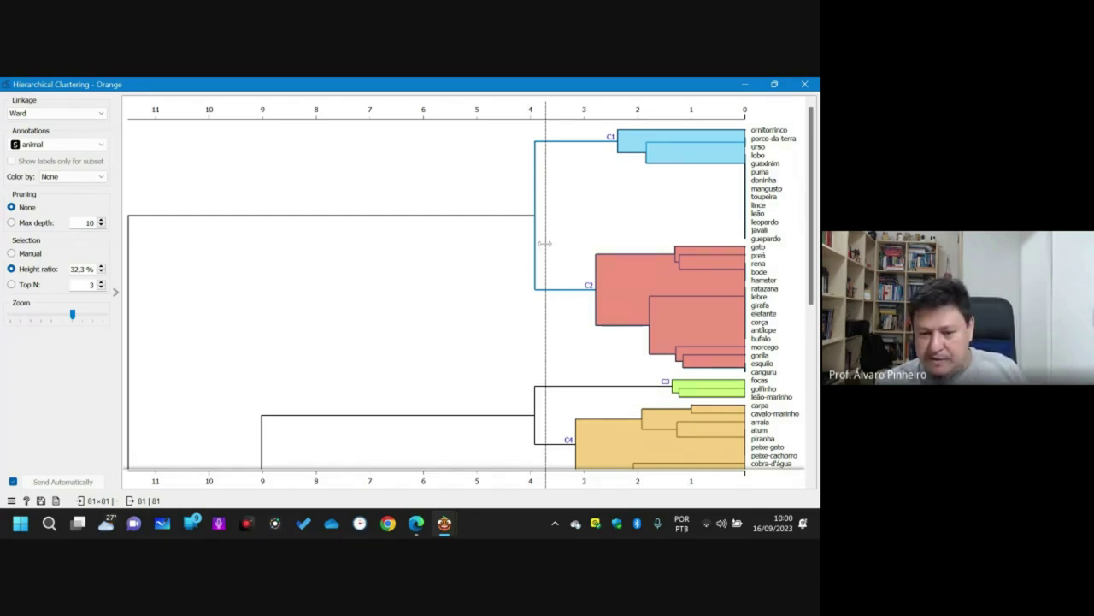
{"action": "left_click_drag", "start_coordinate": [544, 244], "coordinate": [502, 247]}
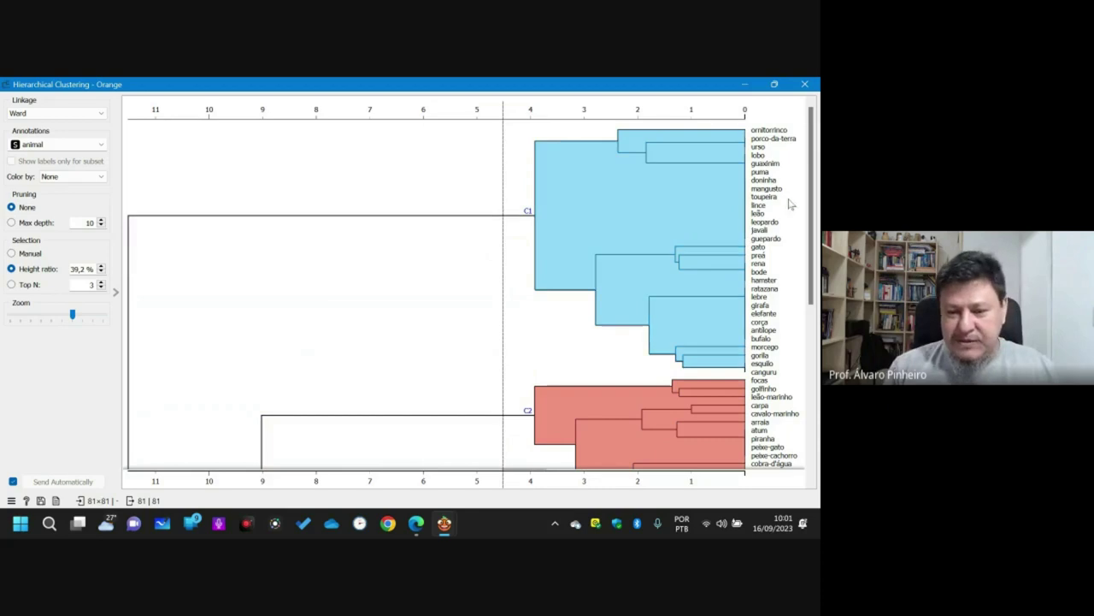
{"action": "left_click_drag", "start_coordinate": [809, 206], "coordinate": [820, 417]}
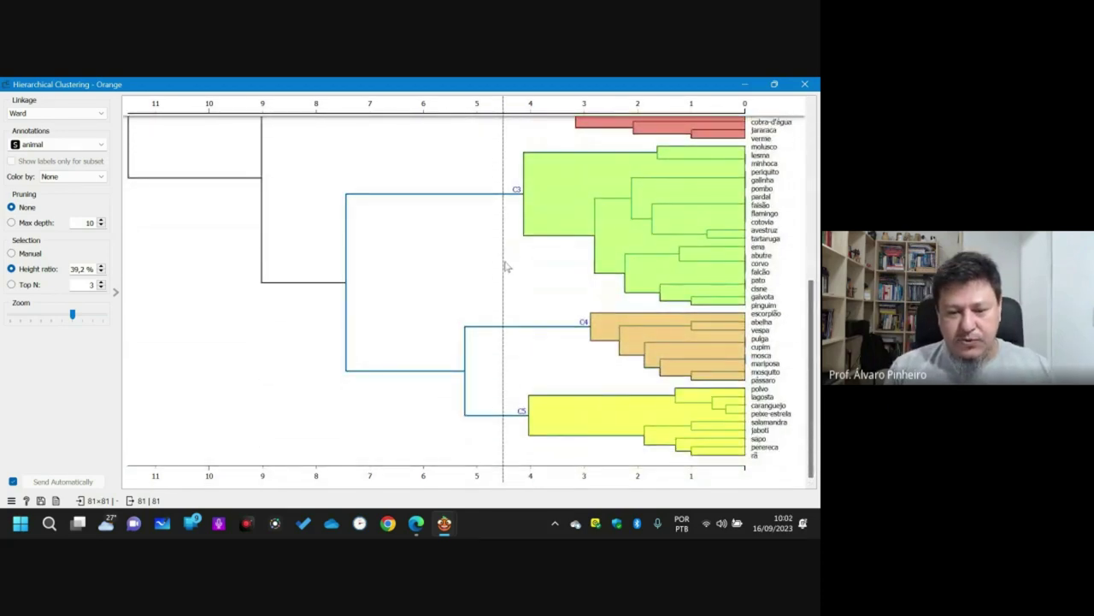
{"action": "left_click_drag", "start_coordinate": [502, 261], "coordinate": [328, 260]}
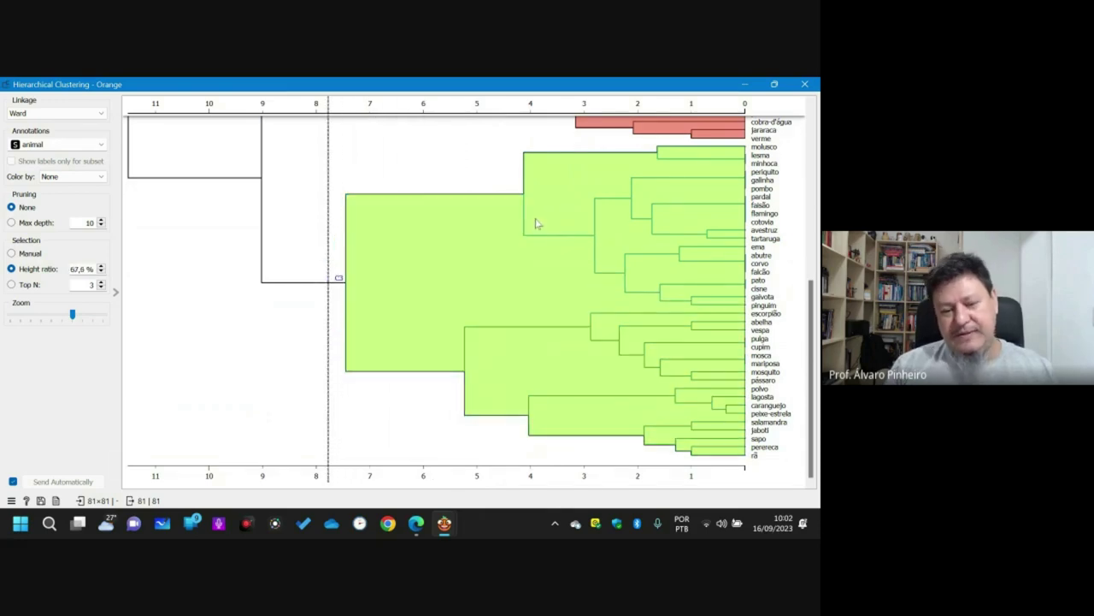
- Examine which animals fall into the coloured clusters C1, C2 and C3 along the whole dendrogram
{"action": "scroll", "coordinate": [592, 182], "scroll_direction": "up", "scroll_amount": 10}
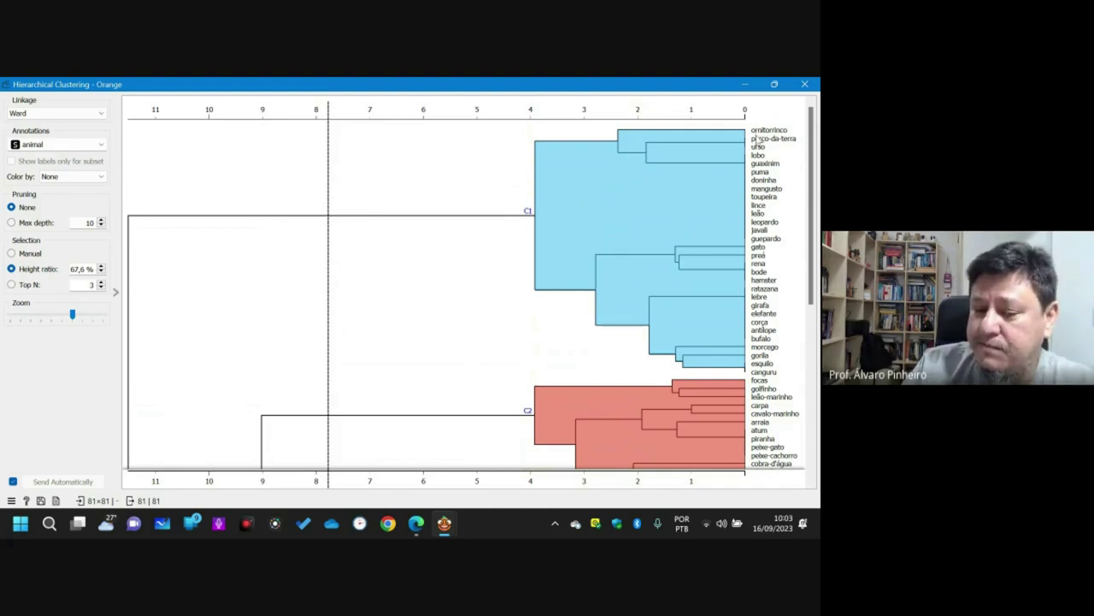
{"action": "left_click_drag", "start_coordinate": [812, 146], "coordinate": [809, 222]}
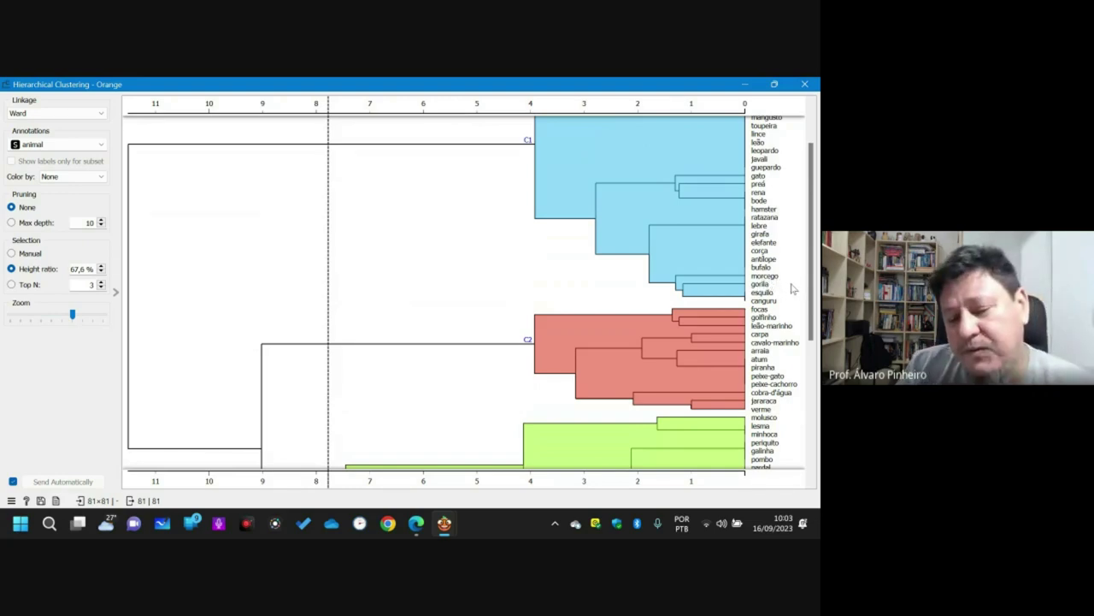
{"action": "left_click_drag", "start_coordinate": [817, 282], "coordinate": [808, 311]}
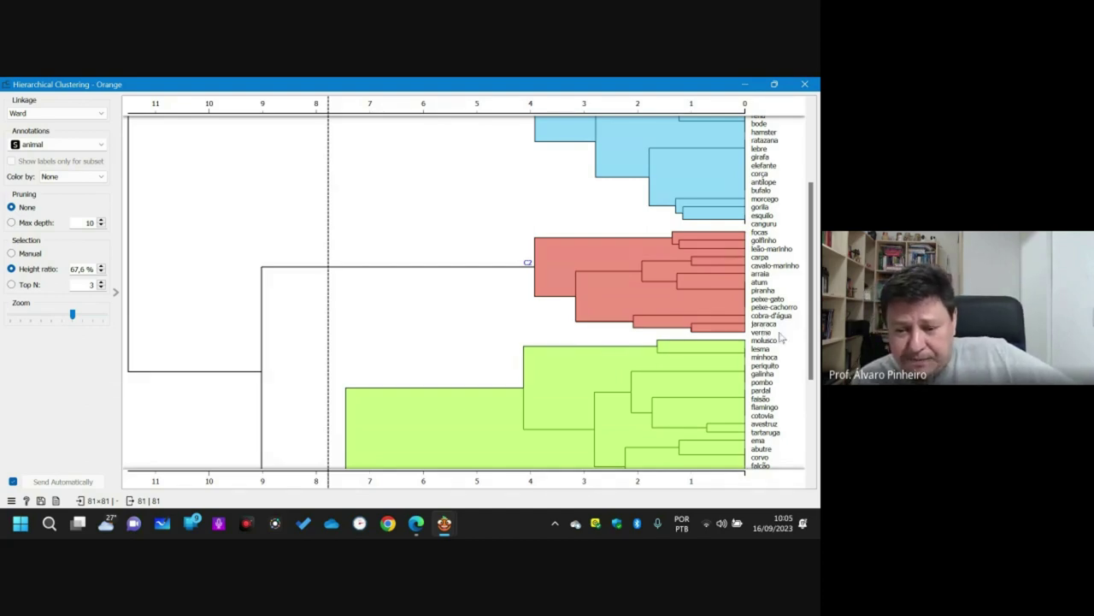
{"action": "scroll", "coordinate": [814, 345], "scroll_direction": "down", "scroll_amount": 1}
{"action": "left_click_drag", "start_coordinate": [813, 345], "coordinate": [817, 437]}
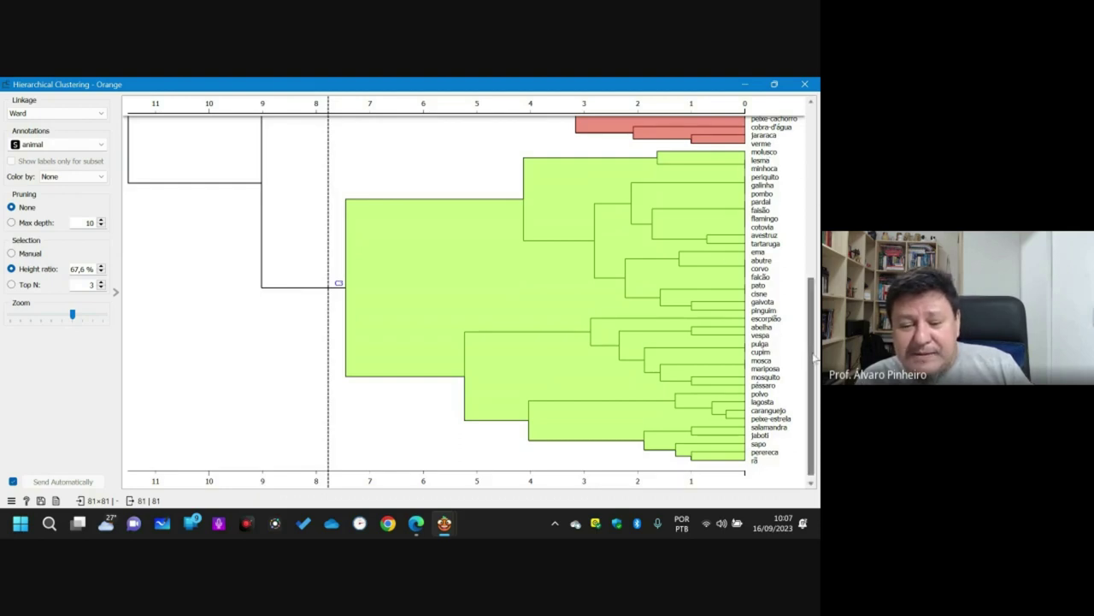
{"action": "left_click_drag", "start_coordinate": [812, 358], "coordinate": [812, 185]}
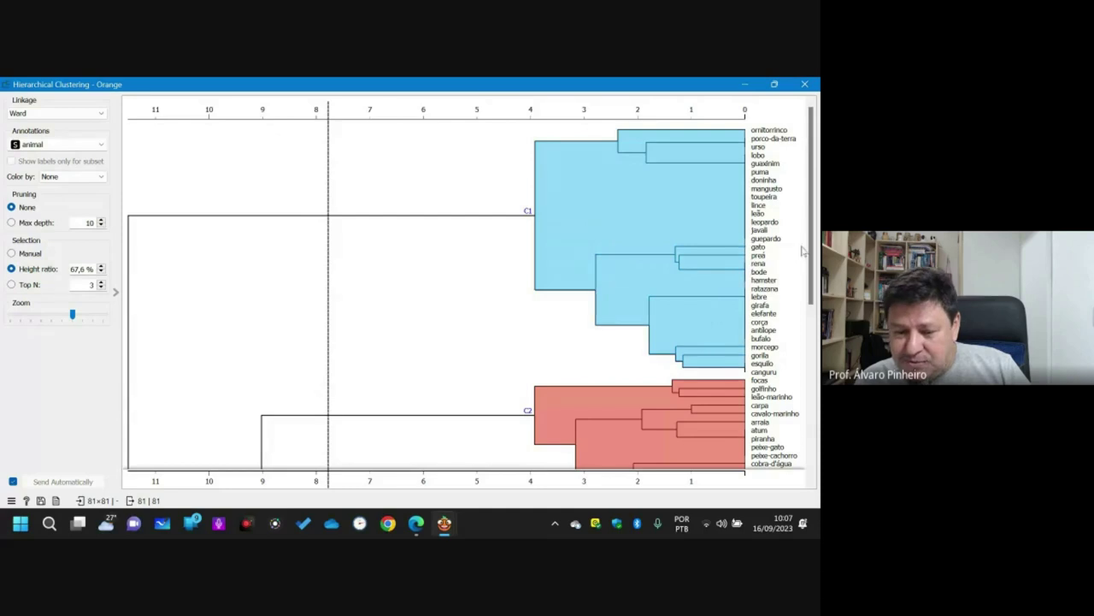
{"action": "left_click_drag", "start_coordinate": [812, 233], "coordinate": [813, 309]}
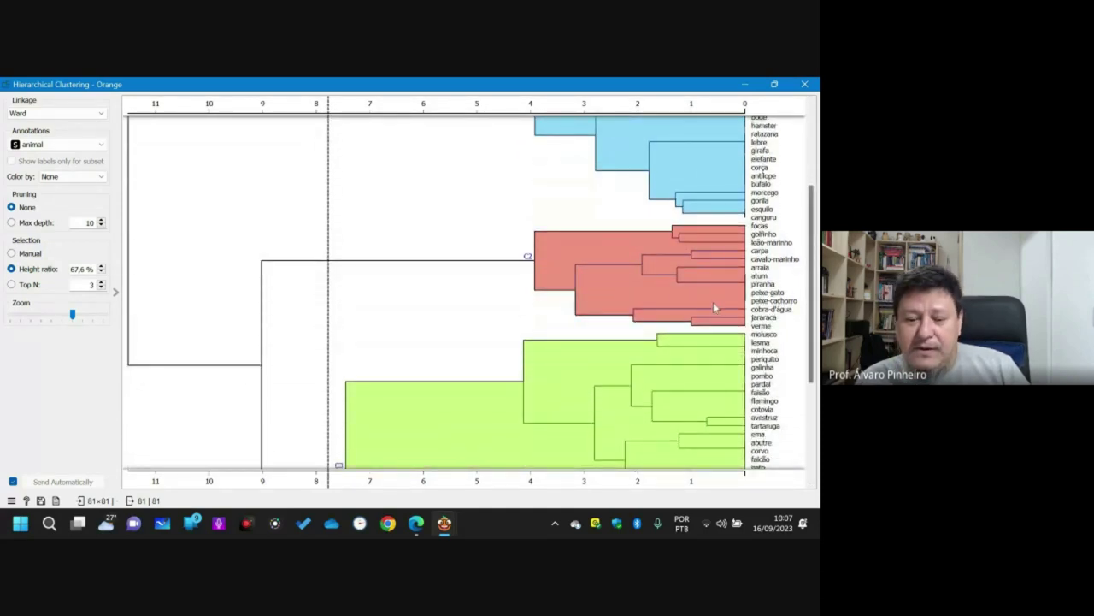
{"action": "scroll", "coordinate": [735, 287], "scroll_direction": "down", "scroll_amount": 5}
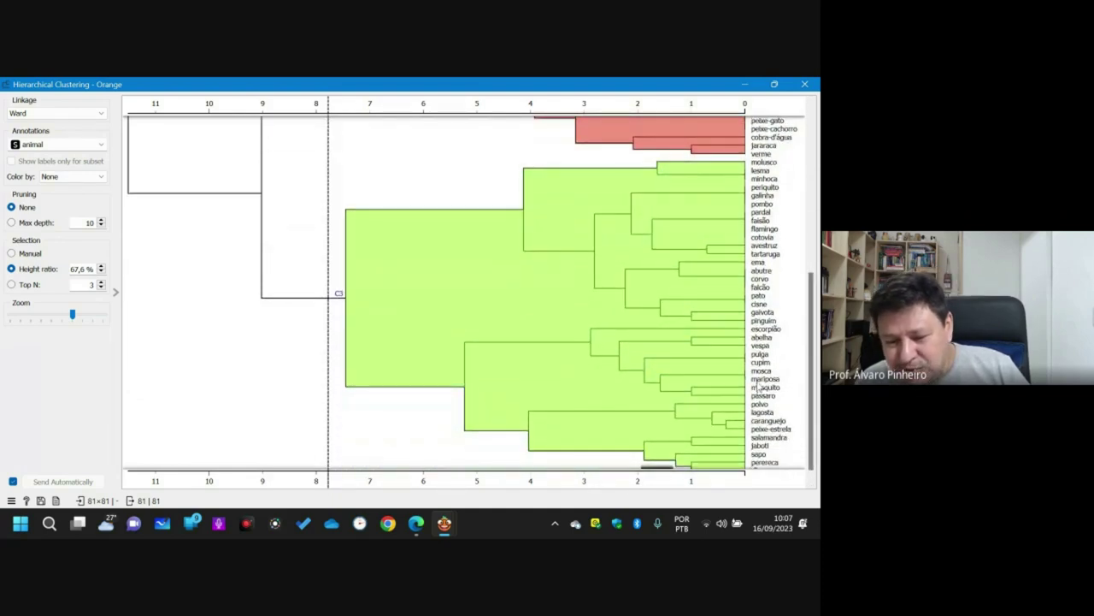
{"action": "scroll", "coordinate": [809, 402], "scroll_direction": "down", "scroll_amount": 1}
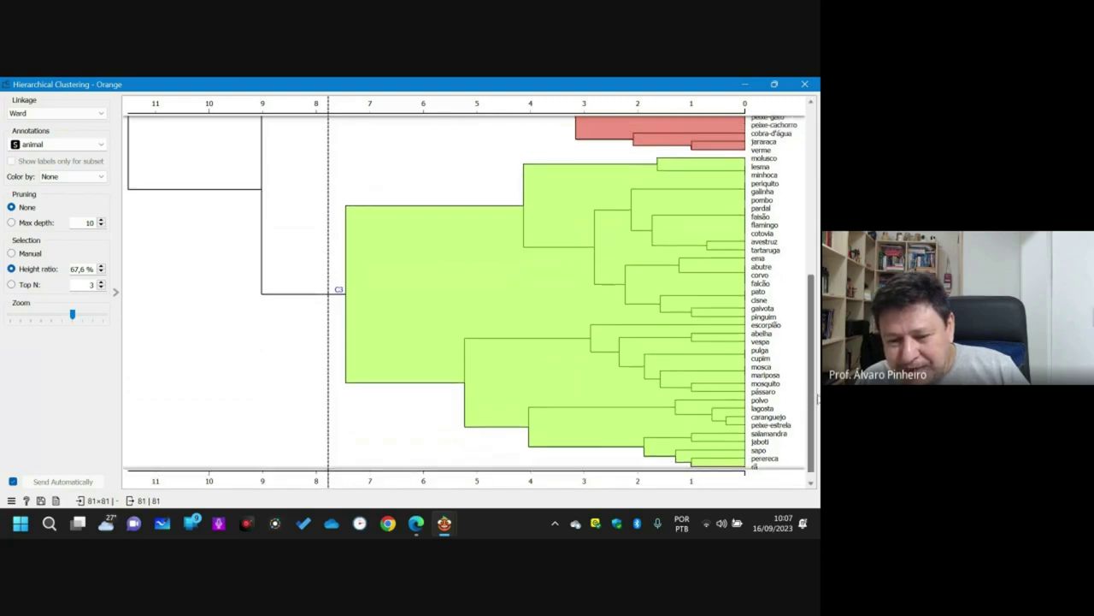
{"action": "scroll", "coordinate": [456, 268], "scroll_direction": "up", "scroll_amount": 3}
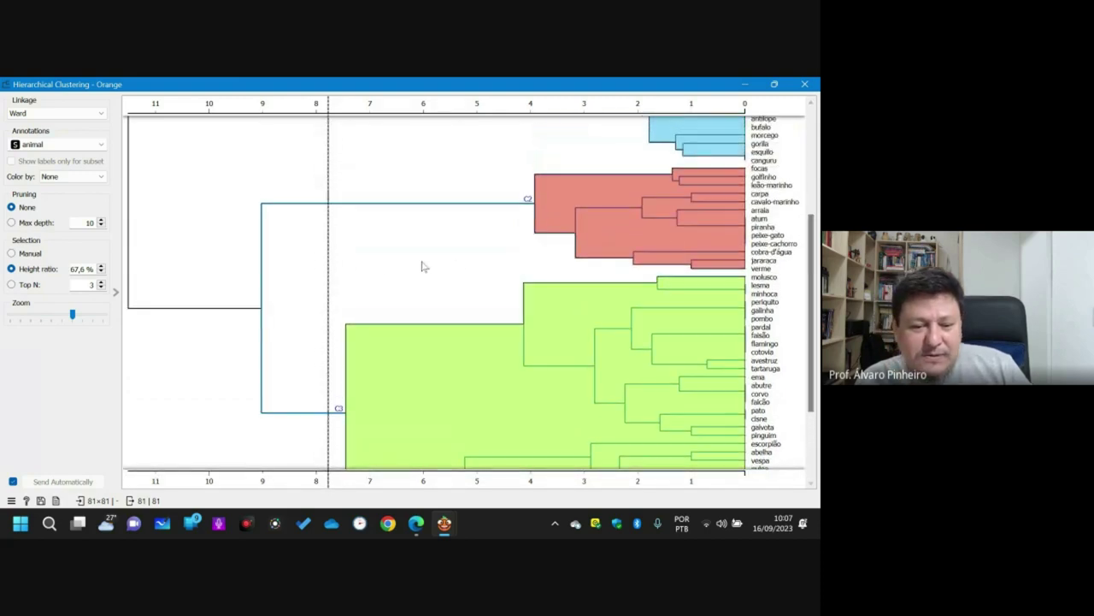
- Try height ratio cutoffs of 58.3% and 44.0%, and review how the animals are grouped along the dendrogram
{"action": "left_click_drag", "start_coordinate": [330, 270], "coordinate": [385, 274]}
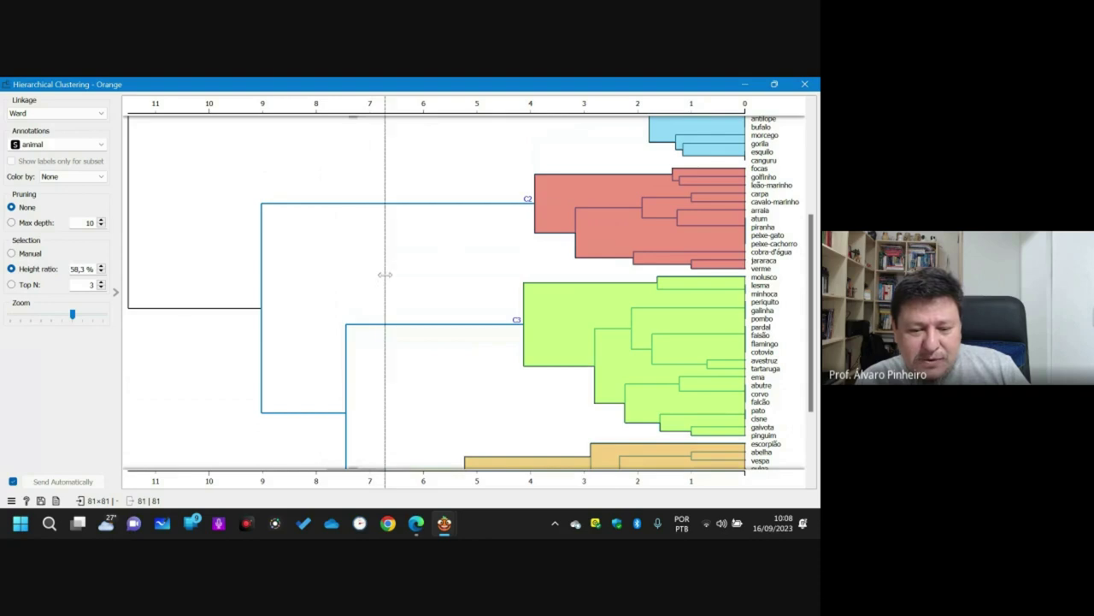
{"action": "scroll", "coordinate": [812, 410], "scroll_direction": "down", "scroll_amount": 3}
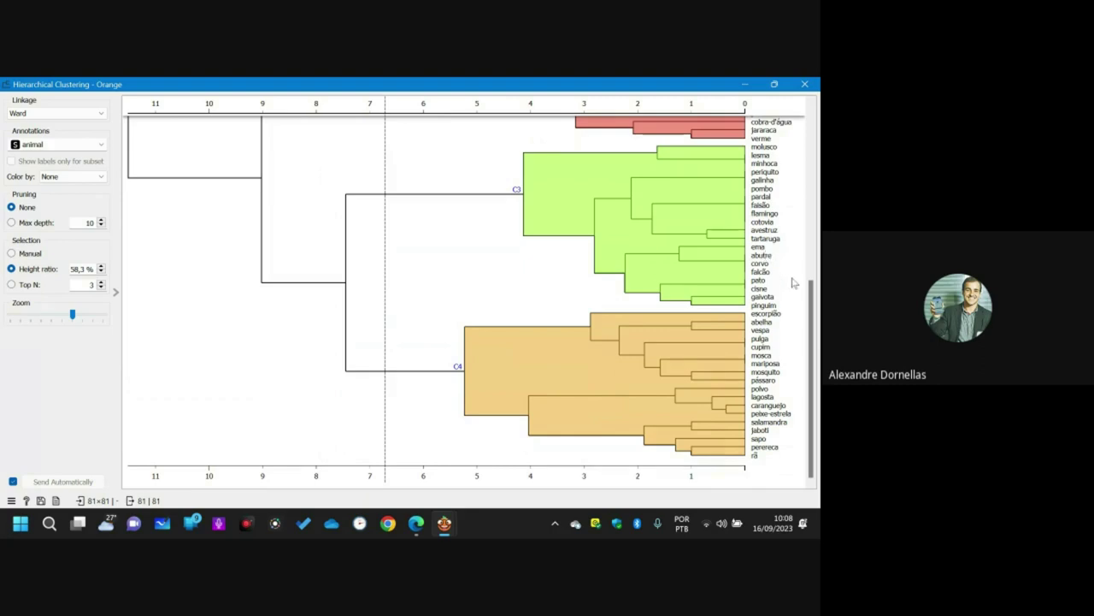
{"action": "left_click_drag", "start_coordinate": [385, 265], "coordinate": [473, 270]}
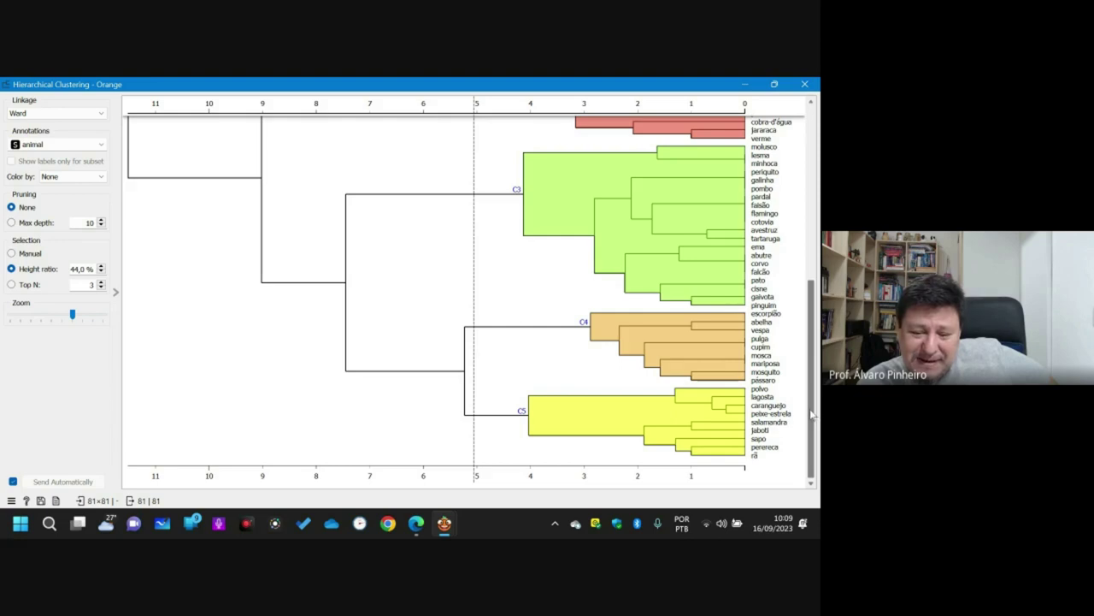
{"action": "scroll", "coordinate": [815, 414], "scroll_direction": "up", "scroll_amount": 3}
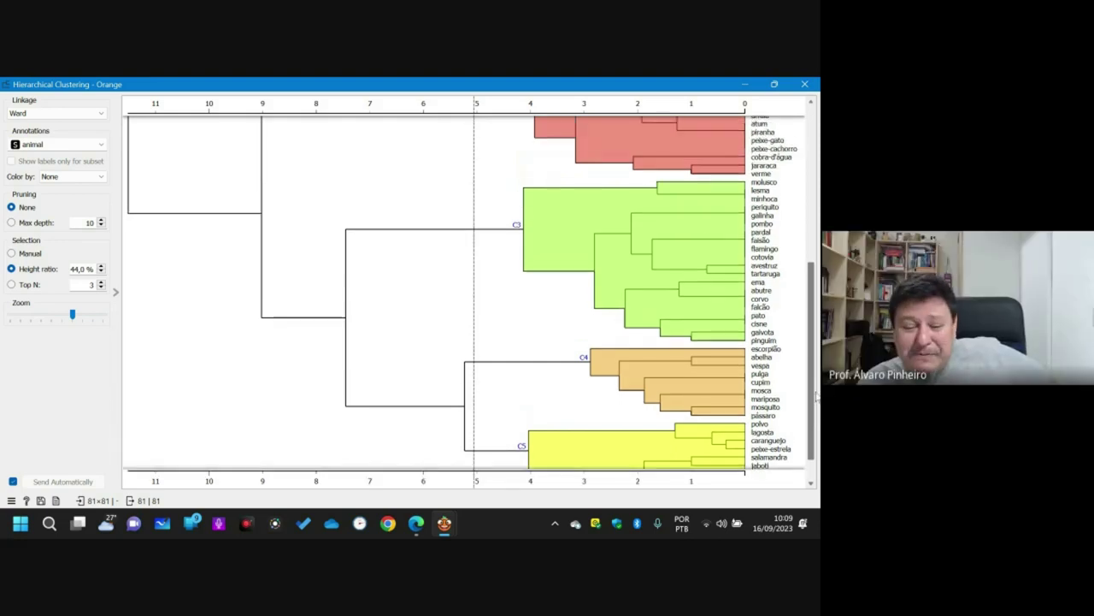
{"action": "scroll", "coordinate": [470, 292], "scroll_direction": "up", "scroll_amount": 5}
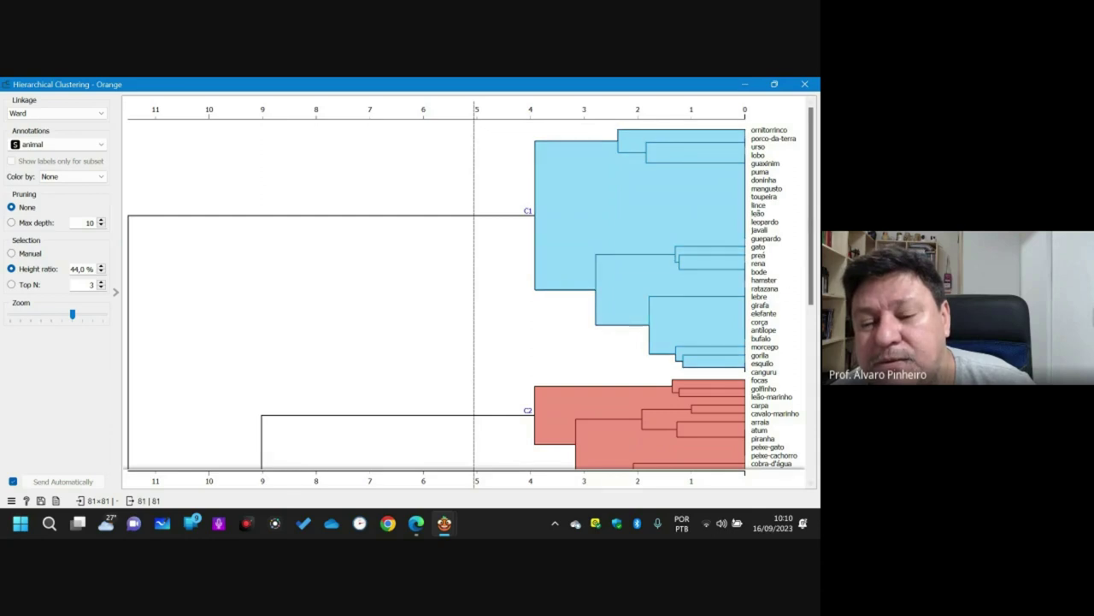
{"action": "scroll", "coordinate": [748, 232], "scroll_direction": "down", "scroll_amount": 3}
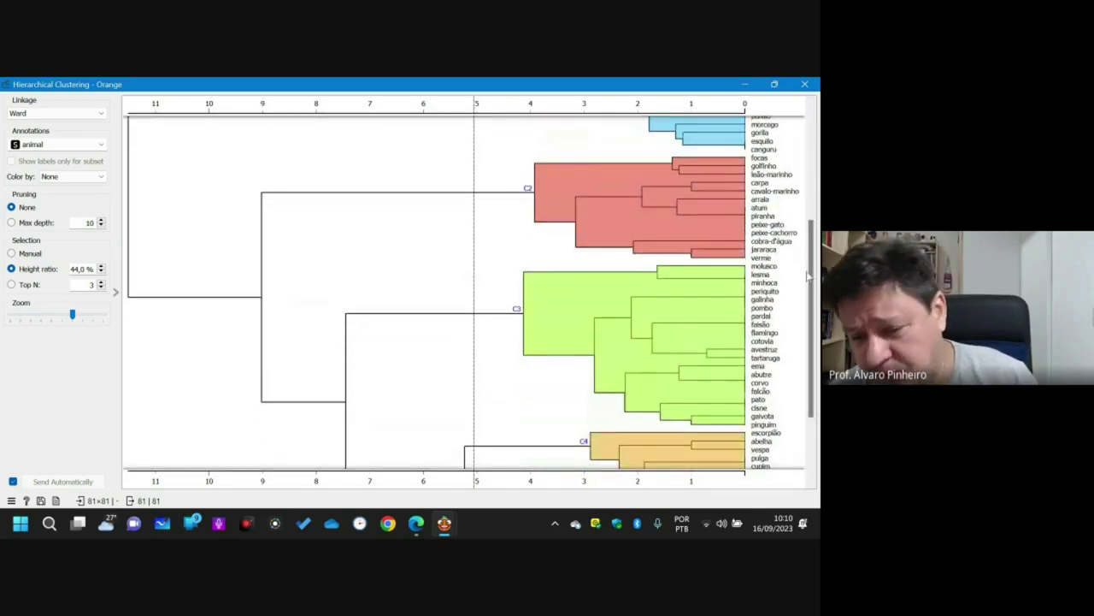
{"action": "scroll", "coordinate": [812, 301], "scroll_direction": "down", "scroll_amount": 1}
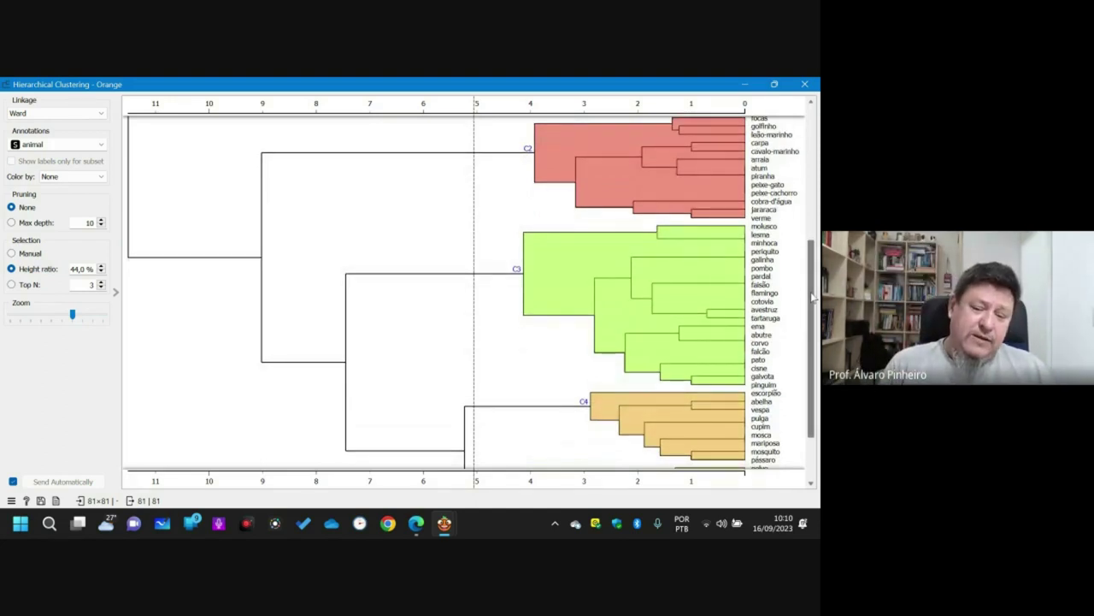
{"action": "scroll", "coordinate": [812, 297], "scroll_direction": "down", "scroll_amount": 2}
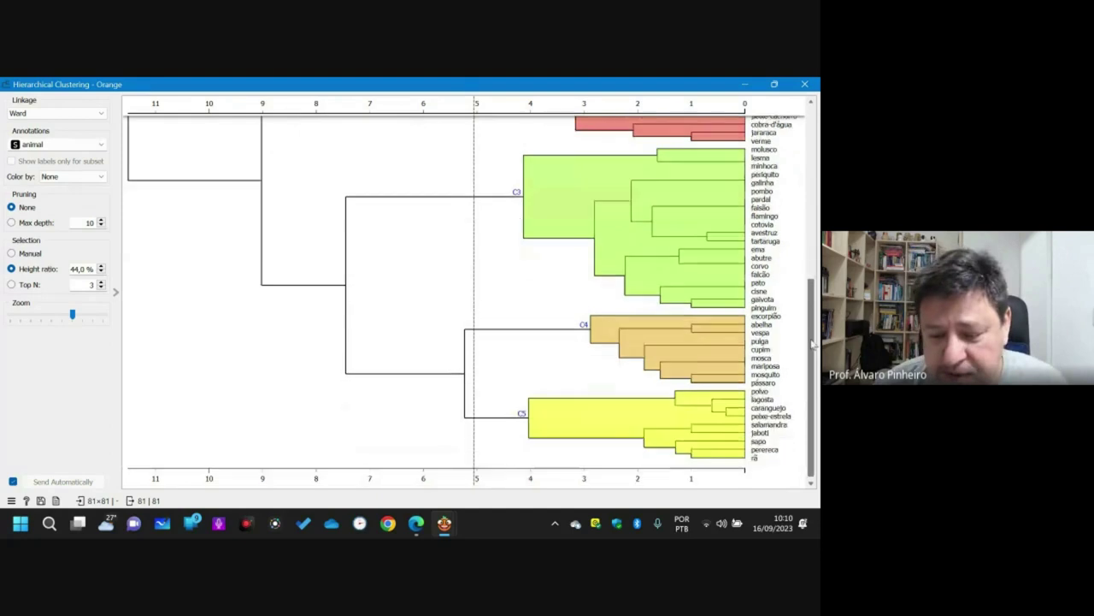
{"action": "scroll", "coordinate": [812, 296], "scroll_direction": "up", "scroll_amount": 9}
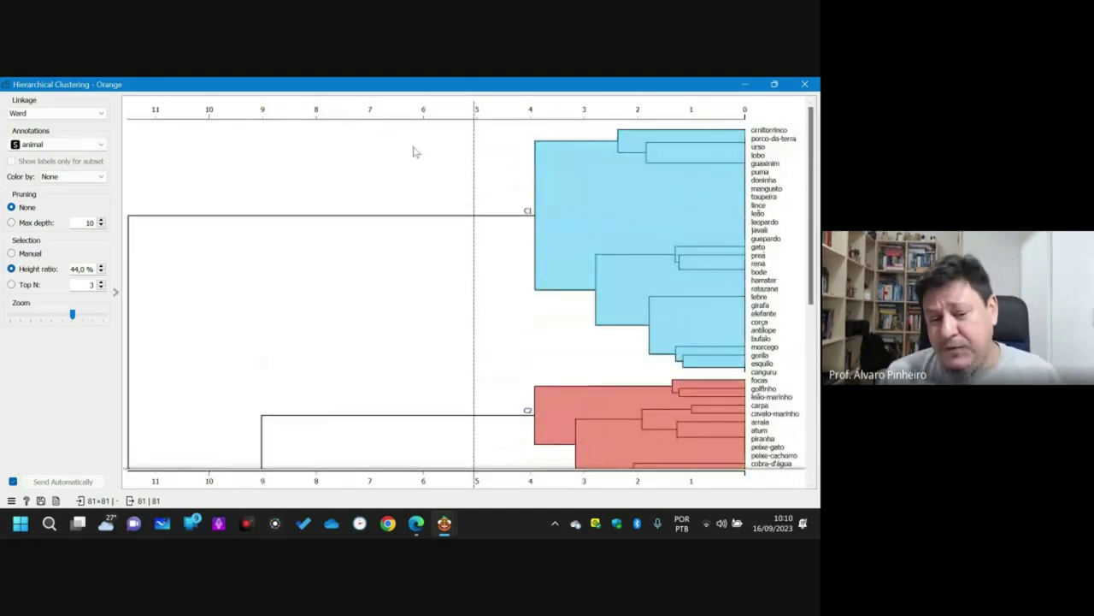
- Move the height ratio cutoff to 64.2% and on to 68.5%, checking the clusters along the dendrogram
{"action": "left_click_drag", "start_coordinate": [471, 162], "coordinate": [349, 160]}
{"action": "scroll", "coordinate": [349, 159], "scroll_direction": "down", "scroll_amount": 3}
{"action": "scroll", "coordinate": [349, 160], "scroll_direction": "down", "scroll_amount": 2}
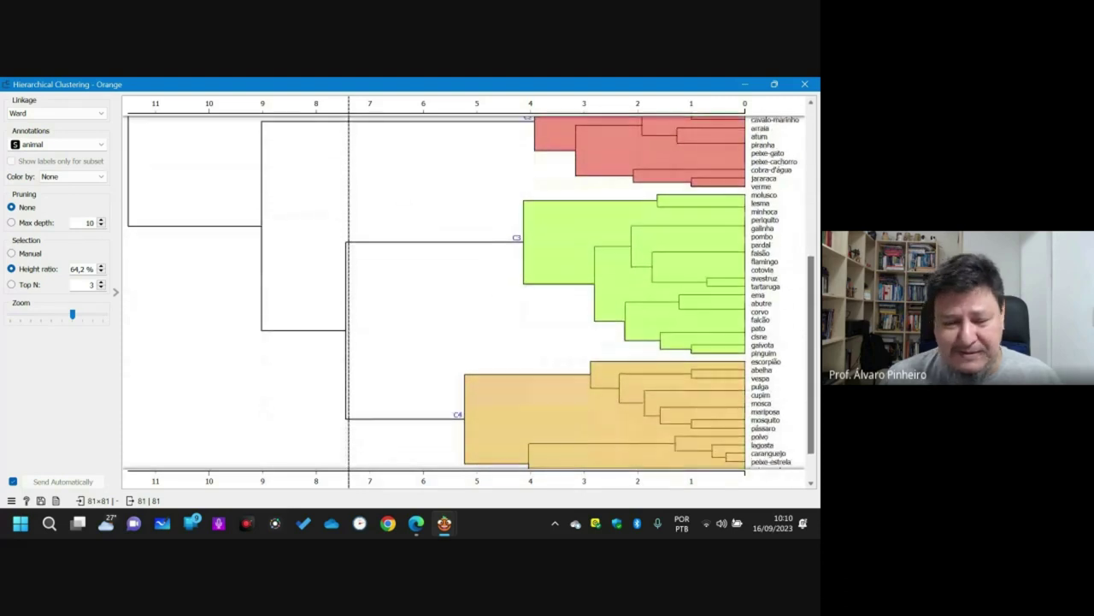
{"action": "left_click_drag", "start_coordinate": [350, 155], "coordinate": [323, 157]}
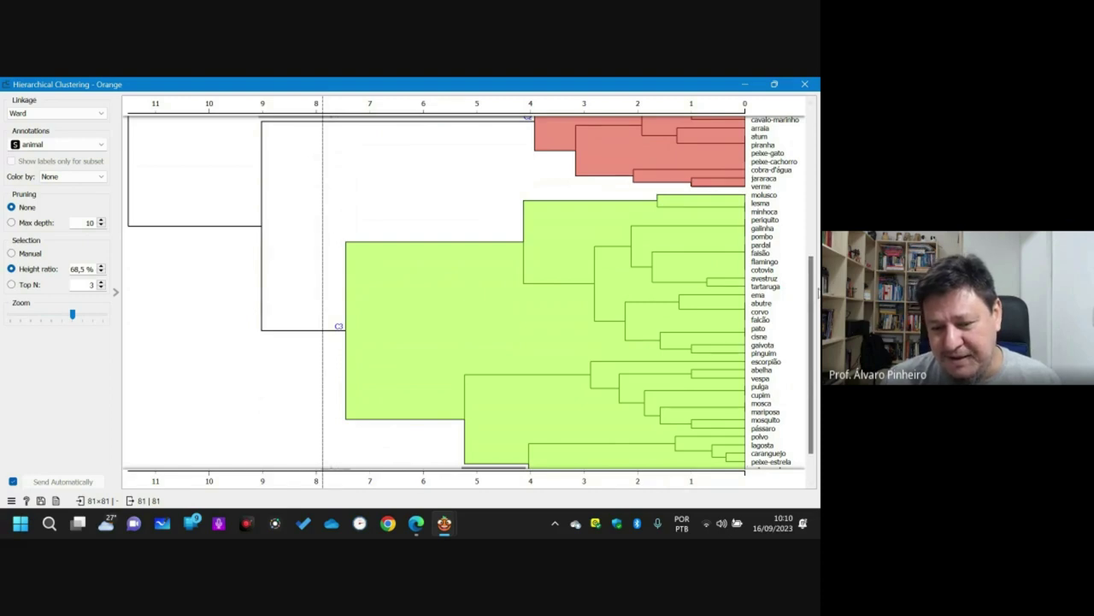
{"action": "scroll", "coordinate": [466, 290], "scroll_direction": "down", "scroll_amount": 2}
{"action": "scroll", "coordinate": [466, 290], "scroll_direction": "up", "scroll_amount": 10}
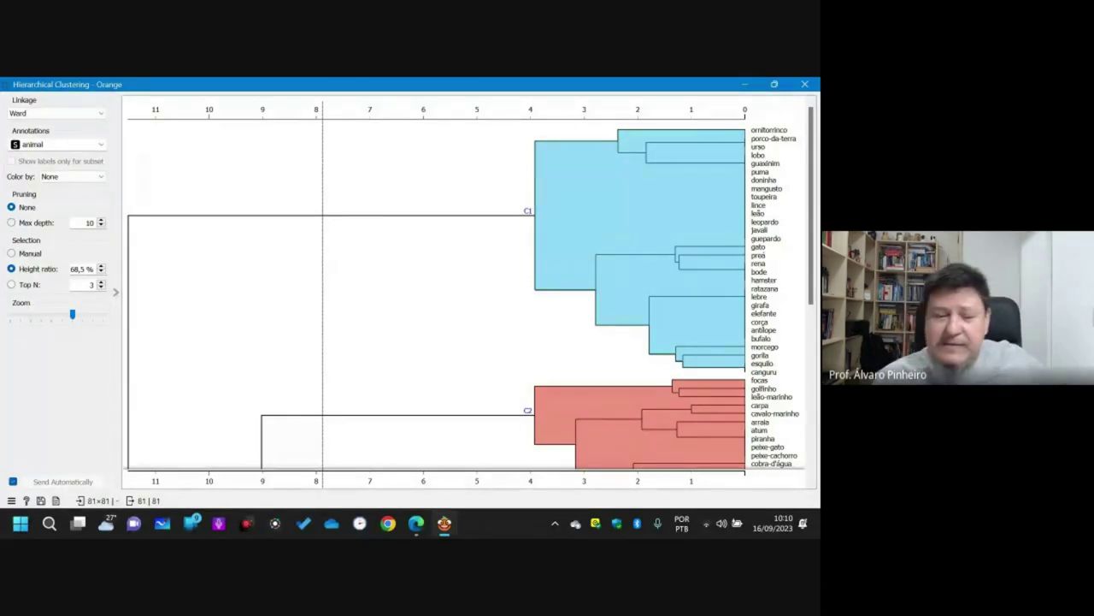
- Close the dendrogram and connect a new Data Table to the Selected Data output of Hierarchical Clustering
{"action": "left_click", "coordinate": [805, 83]}
{"action": "left_click_drag", "start_coordinate": [486, 203], "coordinate": [640, 238]}
{"action": "left_click", "coordinate": [583, 241]}
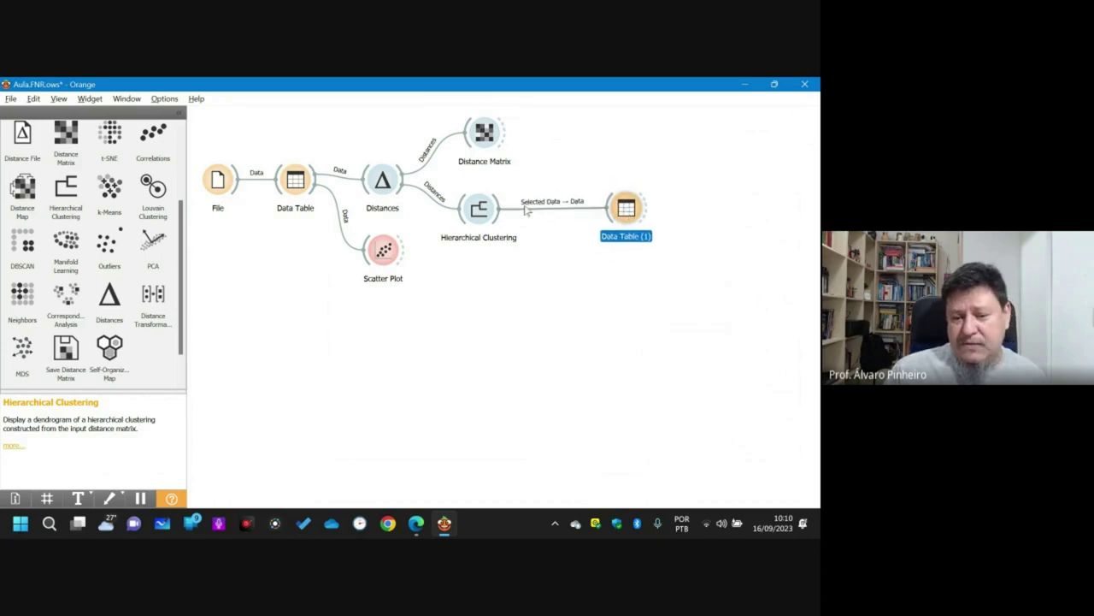
- Select only the ornitorrinco to canguru branch as a cluster in the Hierarchical Clustering dendrogram and close it
{"action": "double_click", "coordinate": [482, 218]}
{"action": "left_click", "coordinate": [549, 201]}
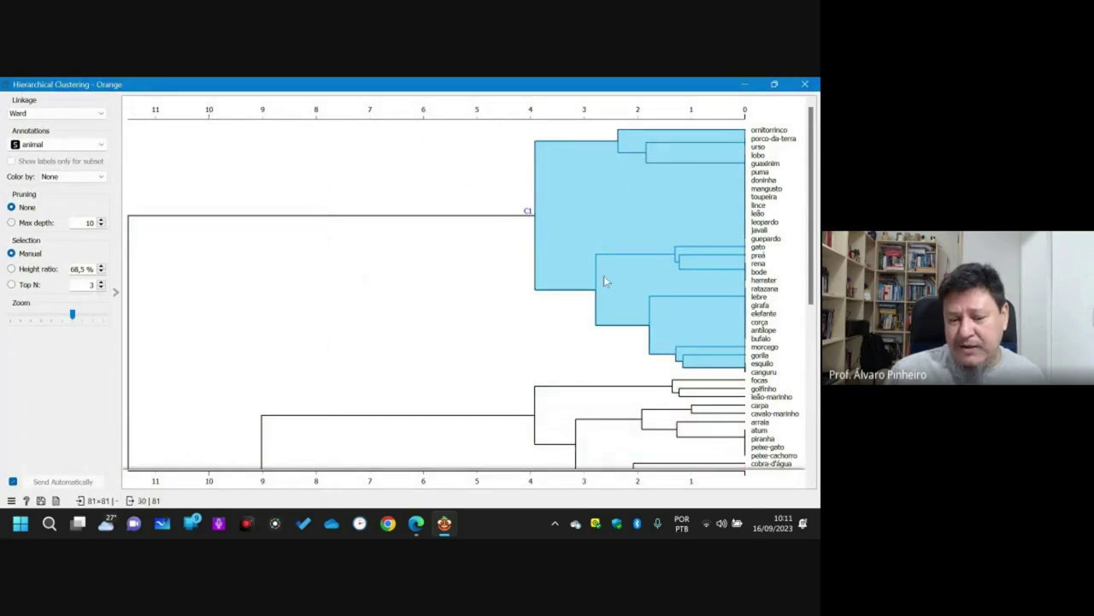
{"action": "left_click", "coordinate": [805, 84]}
- Open the new Data Table maximized and examine the traits of the animals in cluster C1, such as pelo and ovíparo
{"action": "double_click", "coordinate": [625, 210]}
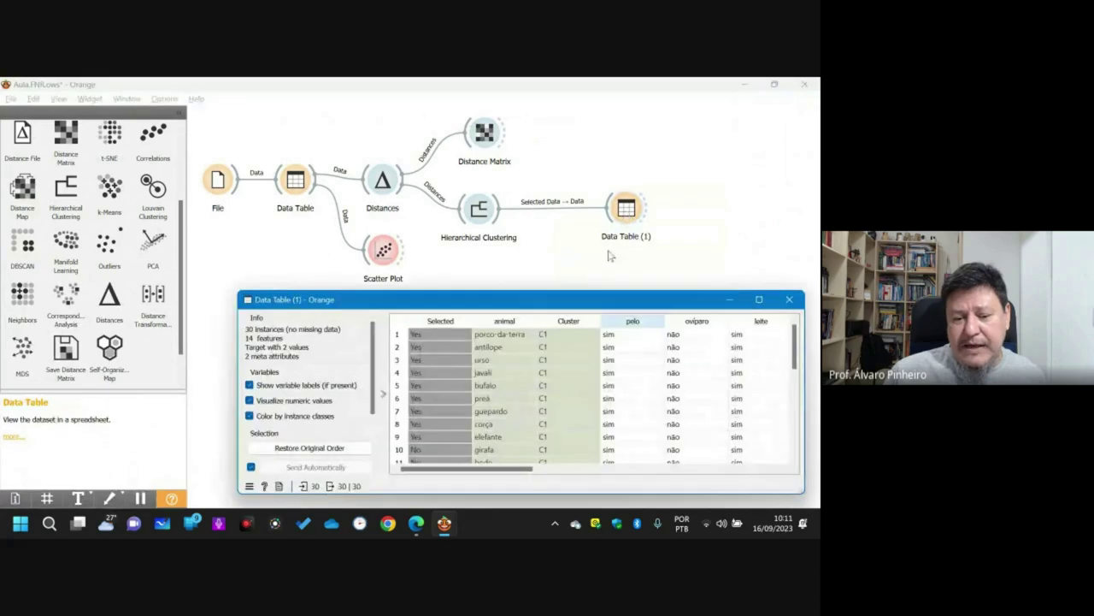
{"action": "double_click", "coordinate": [603, 299]}
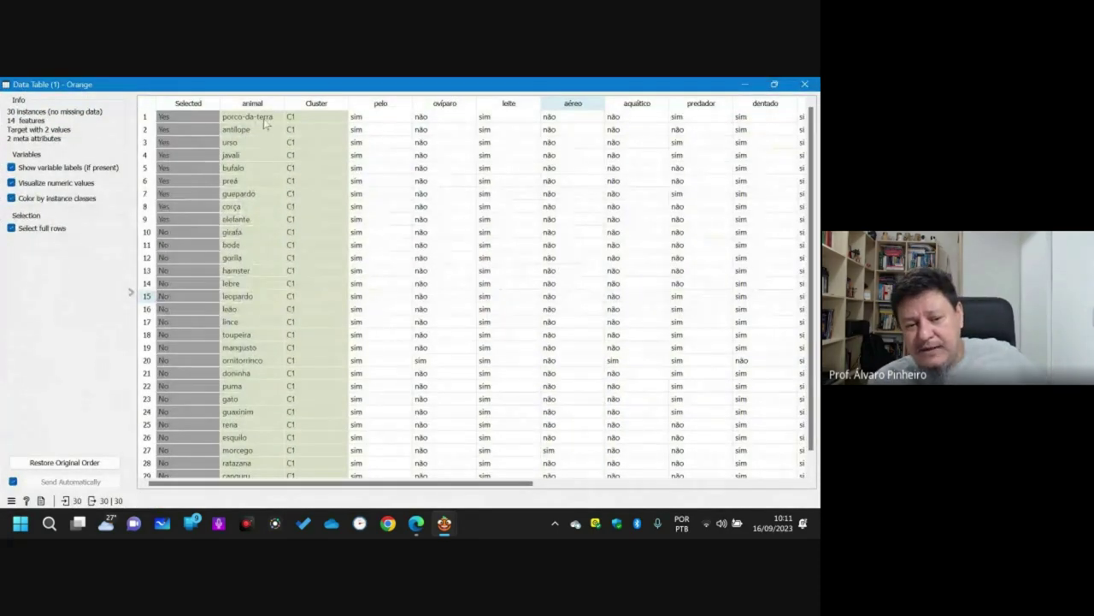
{"action": "scroll", "coordinate": [263, 251], "scroll_direction": "down", "scroll_amount": 1}
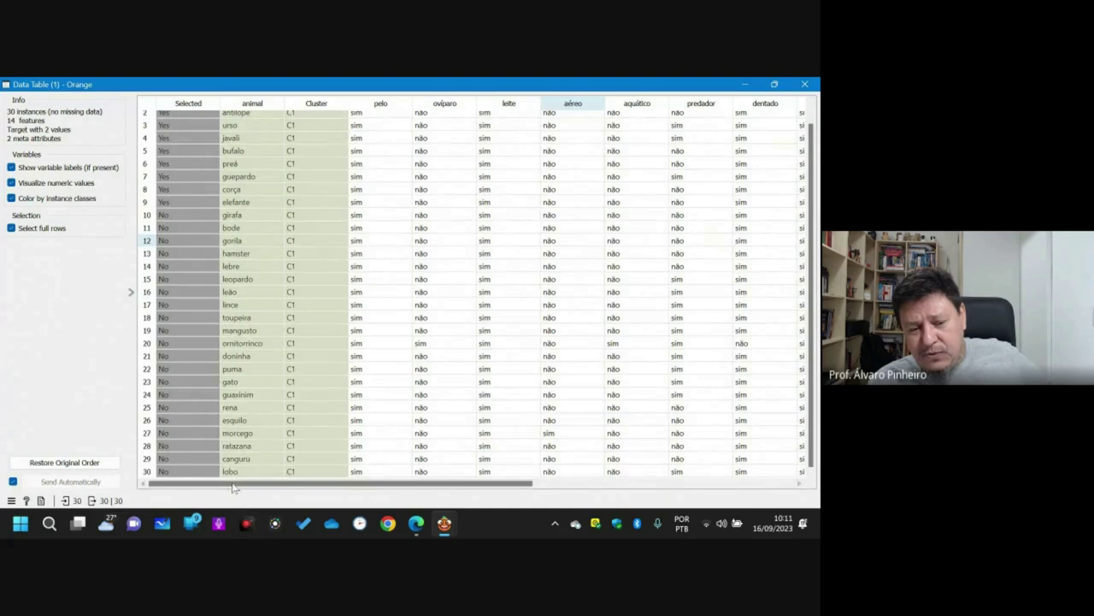
{"action": "scroll", "coordinate": [350, 173], "scroll_direction": "up", "scroll_amount": 1}
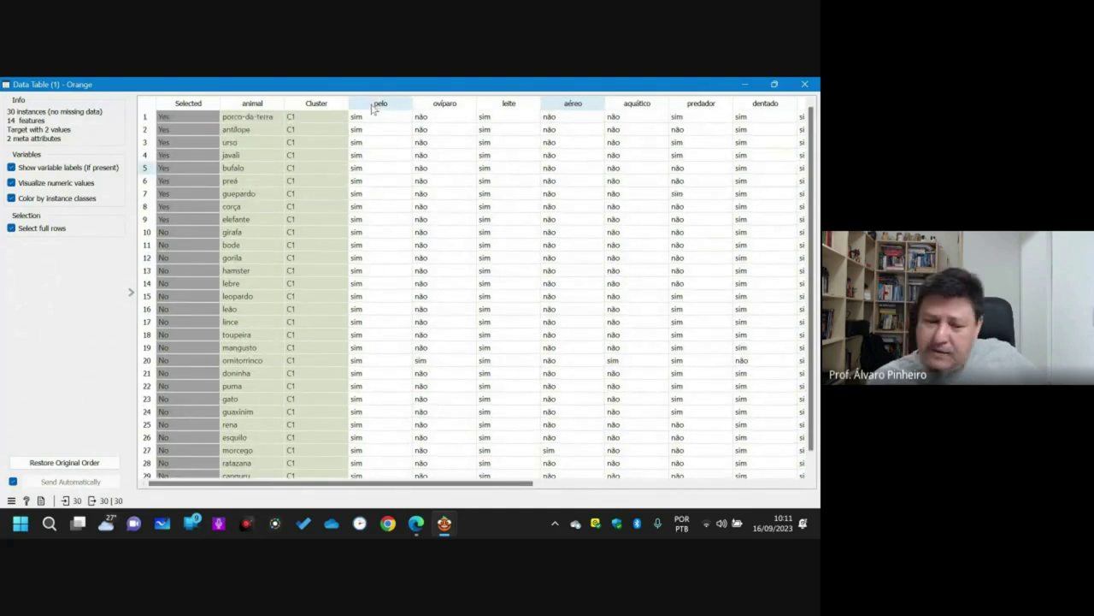
{"action": "scroll", "coordinate": [373, 214], "scroll_direction": "down", "scroll_amount": 1}
{"action": "scroll", "coordinate": [372, 214], "scroll_direction": "up", "scroll_amount": 1}
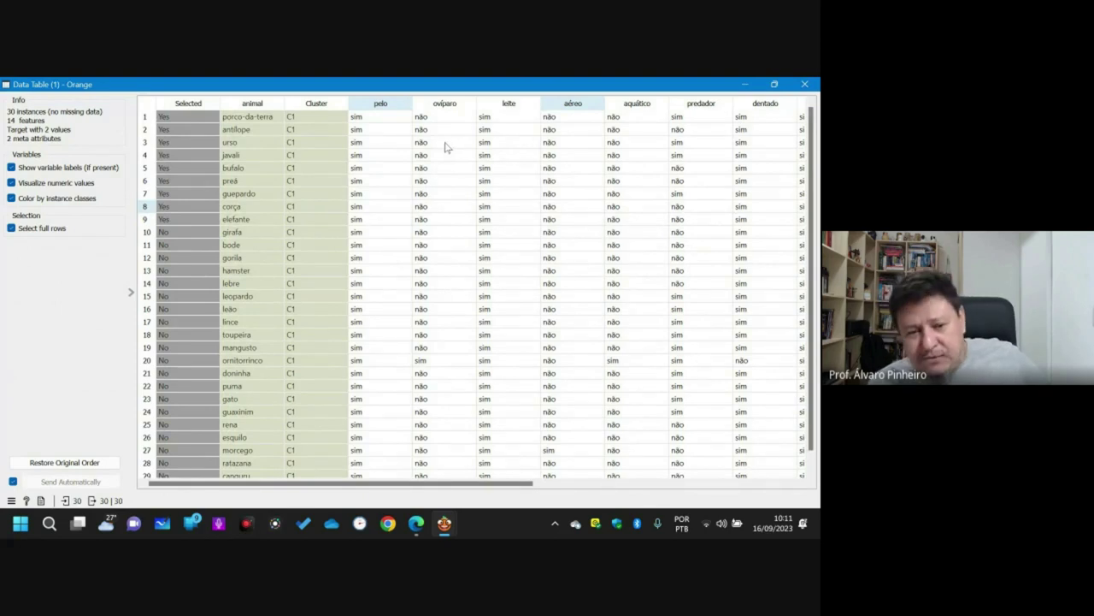
{"action": "scroll", "coordinate": [445, 148], "scroll_direction": "down", "scroll_amount": 1}
{"action": "scroll", "coordinate": [444, 149], "scroll_direction": "up", "scroll_amount": 1}
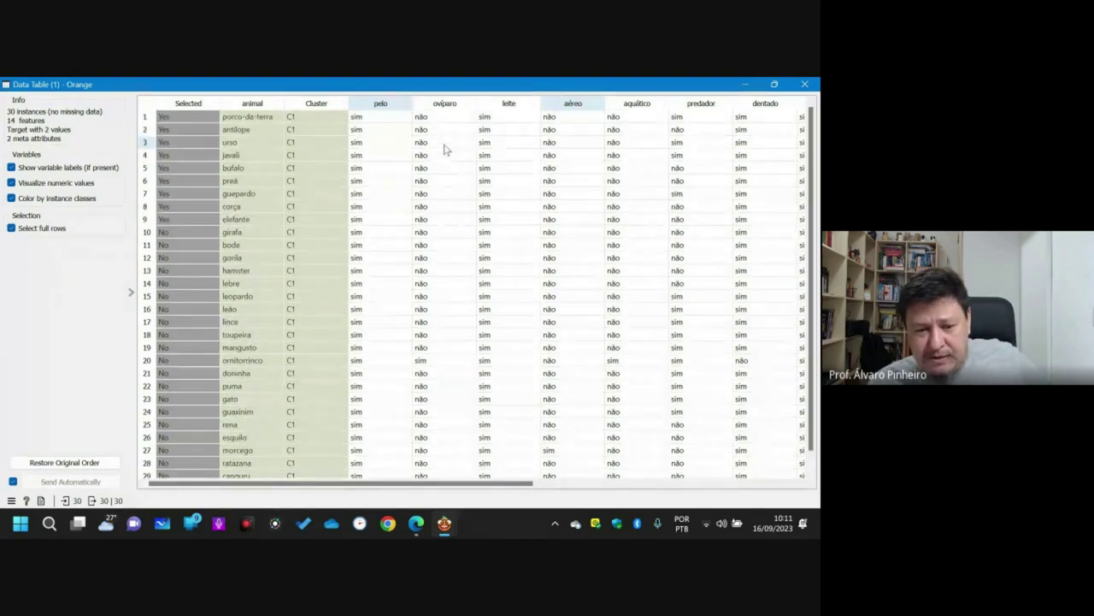
{"action": "scroll", "coordinate": [445, 150], "scroll_direction": "down", "scroll_amount": 1}
{"action": "scroll", "coordinate": [445, 150], "scroll_direction": "up", "scroll_amount": 1}
{"action": "scroll", "coordinate": [445, 150], "scroll_direction": "down", "scroll_amount": 1}
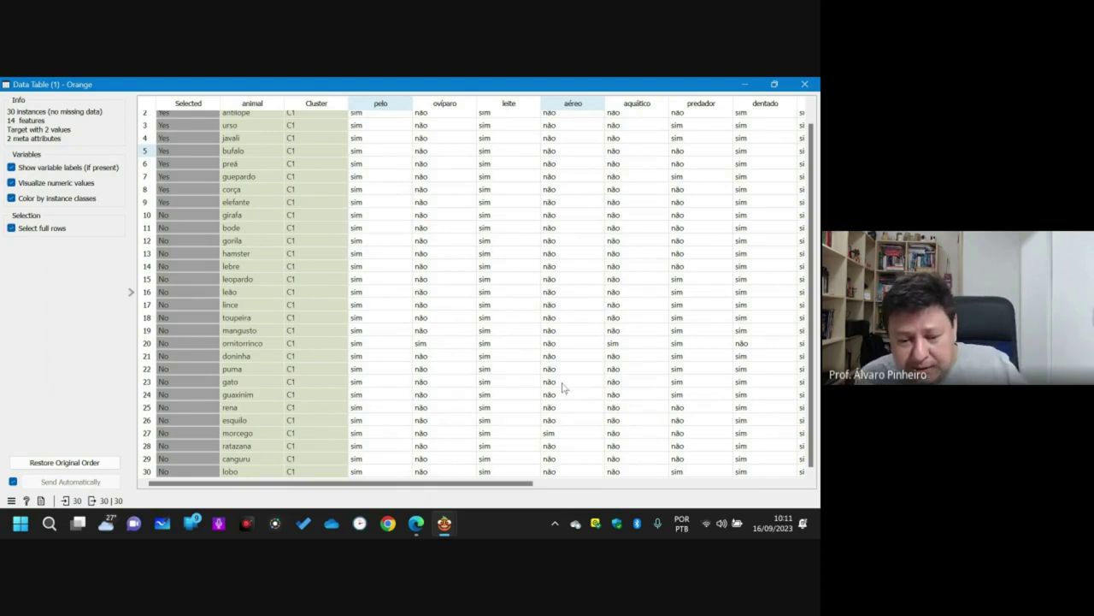
- Highlight the ornitorrinco row in Data Table (1), compare its traits with the other animals through the pernas column, and close the table
{"action": "left_click", "coordinate": [159, 343]}
{"action": "left_click_drag", "start_coordinate": [492, 489], "coordinate": [757, 488]}
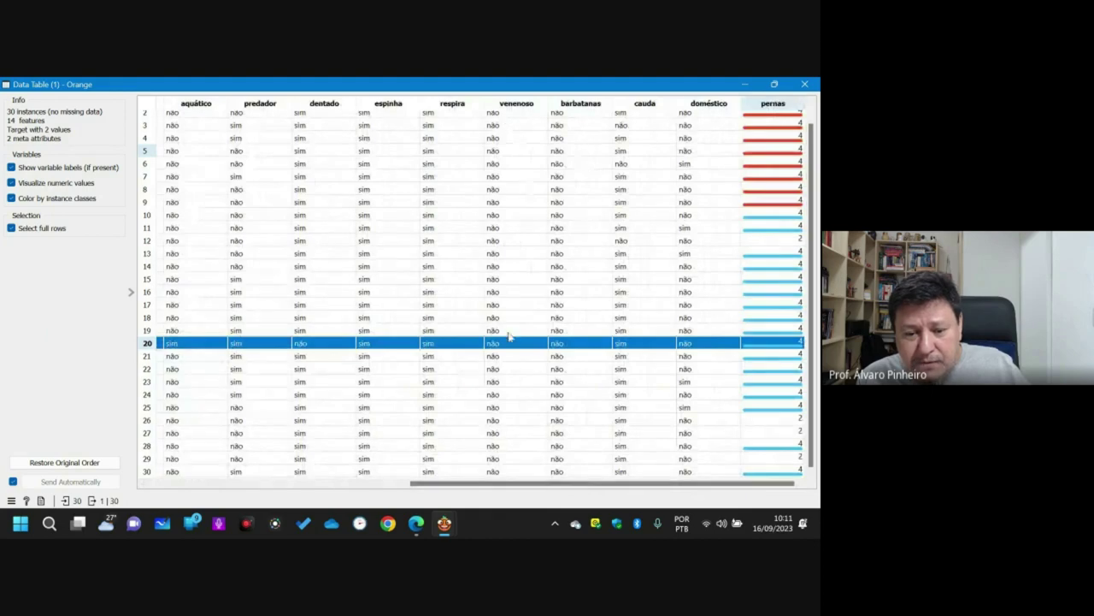
{"action": "left_click_drag", "start_coordinate": [564, 484], "coordinate": [240, 475]}
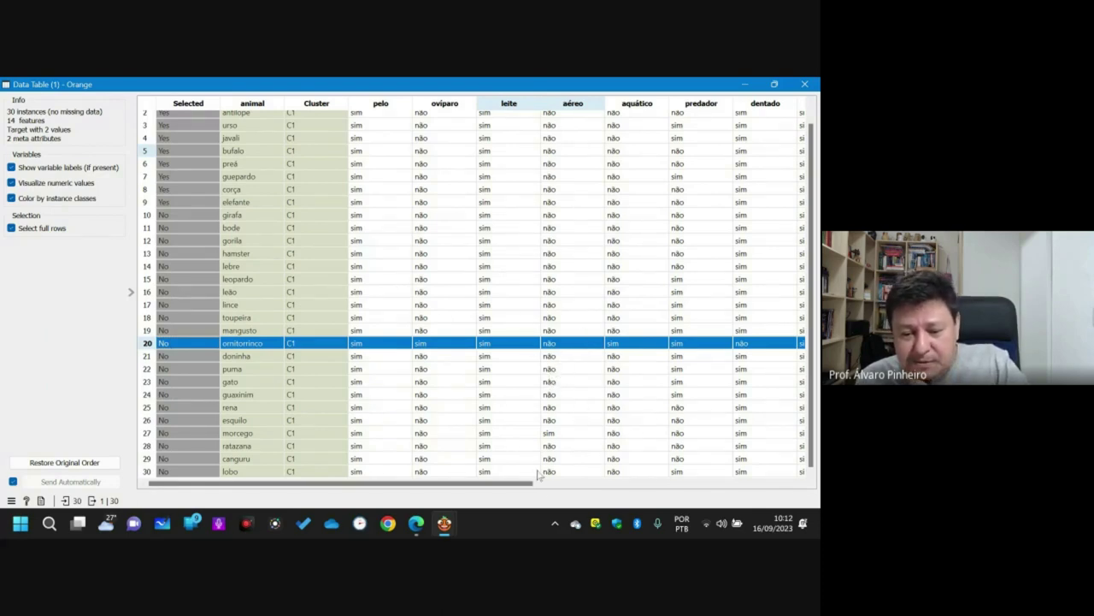
{"action": "scroll", "coordinate": [529, 489], "scroll_direction": "right", "scroll_amount": 2}
{"action": "scroll", "coordinate": [529, 489], "scroll_direction": "left", "scroll_amount": 2}
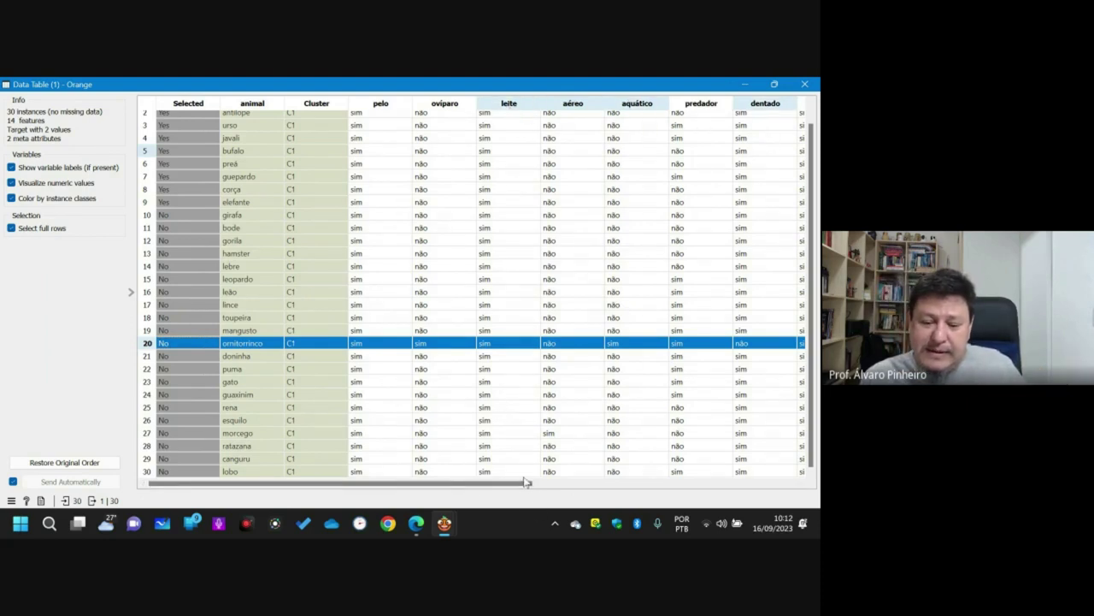
{"action": "left_click_drag", "start_coordinate": [528, 484], "coordinate": [818, 501]}
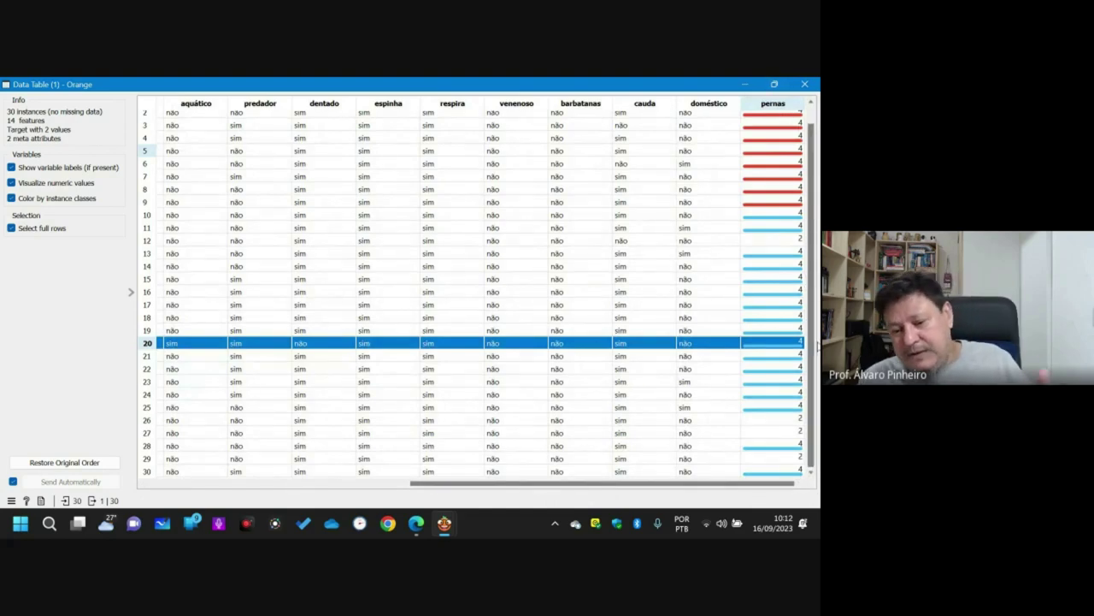
{"action": "scroll", "coordinate": [815, 320], "scroll_direction": "up", "scroll_amount": 1}
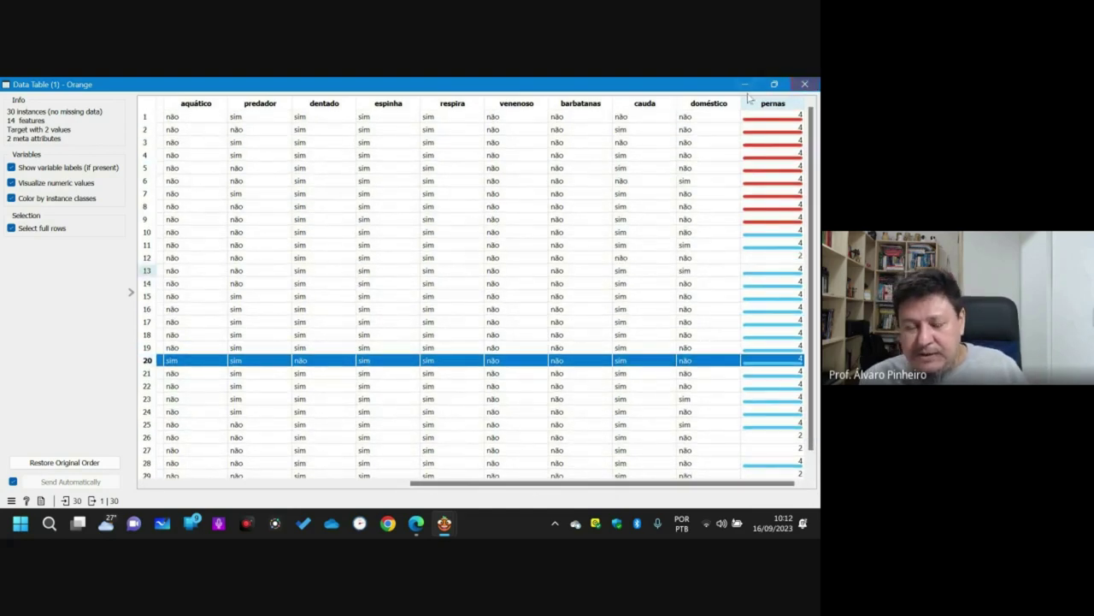
{"action": "left_click", "coordinate": [805, 84]}
- Open the Hierarchical Clustering dendrogram and try selecting the focas to rã branch and the whole tree as the cluster
{"action": "double_click", "coordinate": [477, 218]}
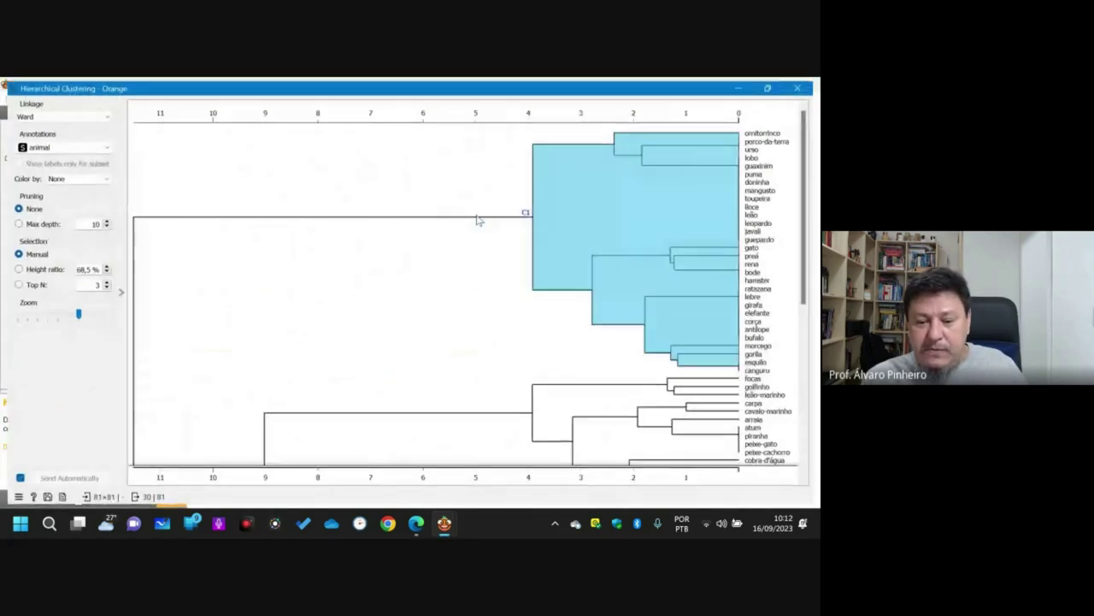
{"action": "scroll", "coordinate": [396, 416], "scroll_direction": "down", "scroll_amount": 5}
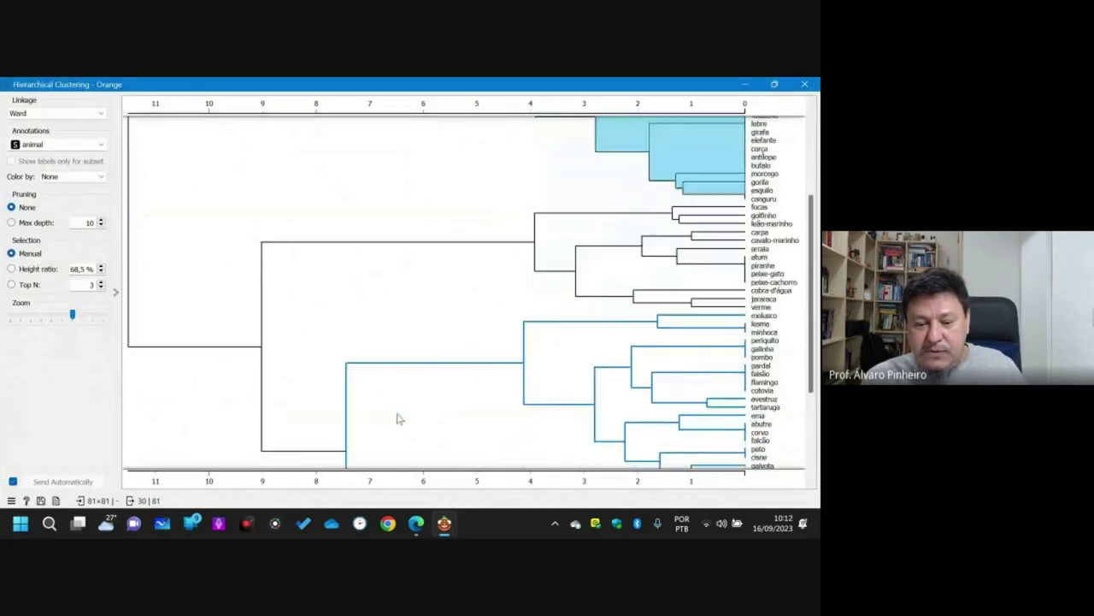
{"action": "left_click", "coordinate": [433, 296]}
{"action": "scroll", "coordinate": [526, 305], "scroll_direction": "down", "scroll_amount": 3}
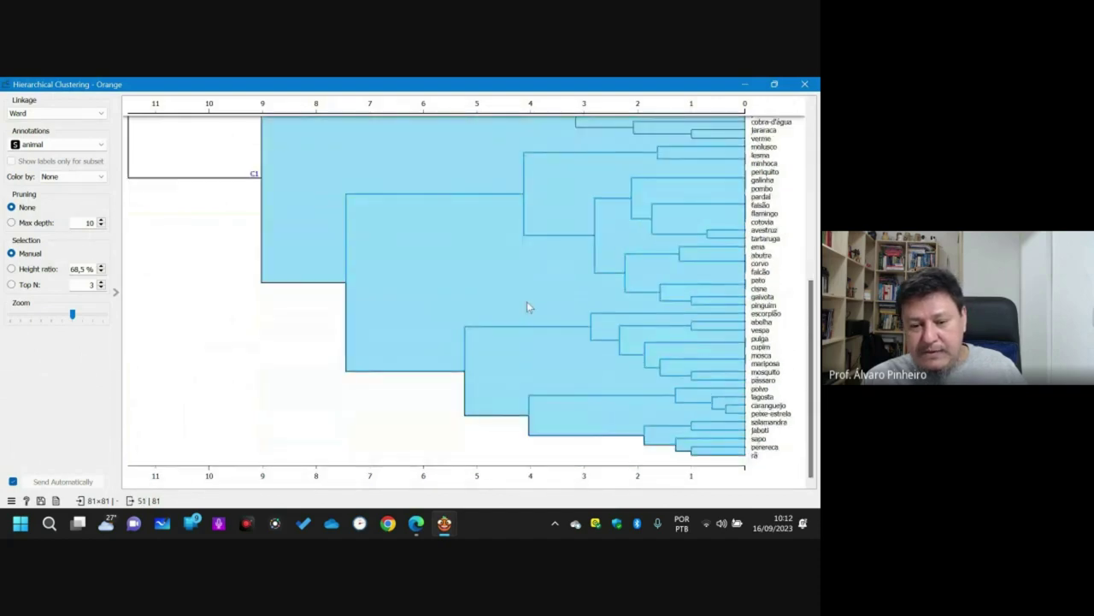
{"action": "scroll", "coordinate": [526, 301], "scroll_direction": "up", "scroll_amount": 3}
{"action": "left_click", "coordinate": [227, 240]}
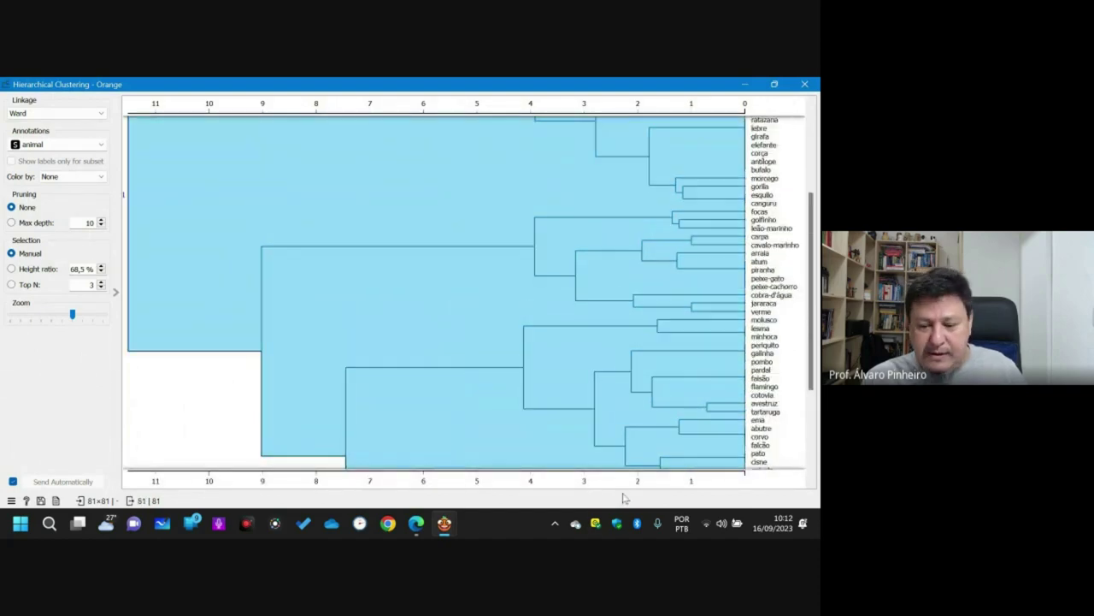
- Move the height ratio cutoff to 44.7%, select only the focas to verme branch as a cluster, and close the dendrogram
{"action": "left_click", "coordinate": [675, 479]}
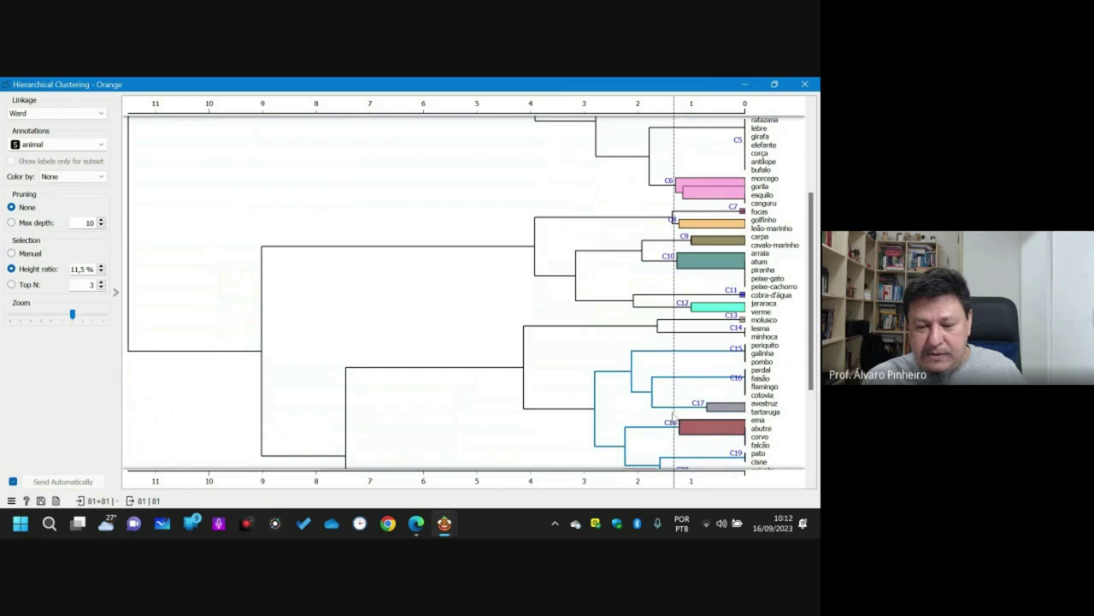
{"action": "left_click_drag", "start_coordinate": [676, 420], "coordinate": [471, 418]}
{"action": "left_click", "coordinate": [573, 233]}
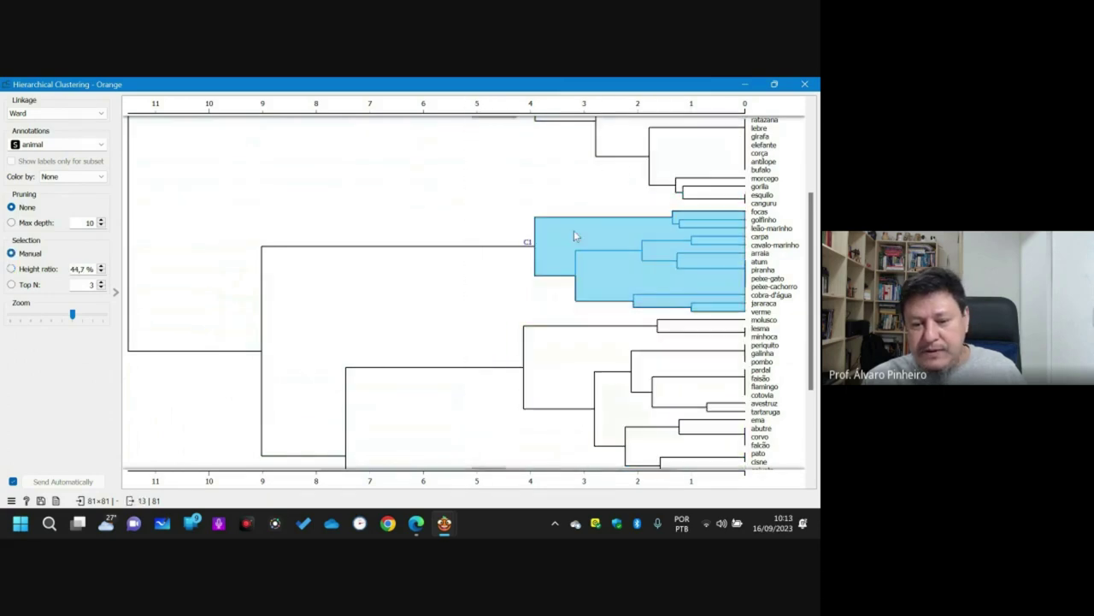
{"action": "left_click", "coordinate": [805, 84]}
- Open Data Table (1), highlight the verme row, examine its traits against the other animals across all columns, and close the table
{"action": "double_click", "coordinate": [627, 210]}
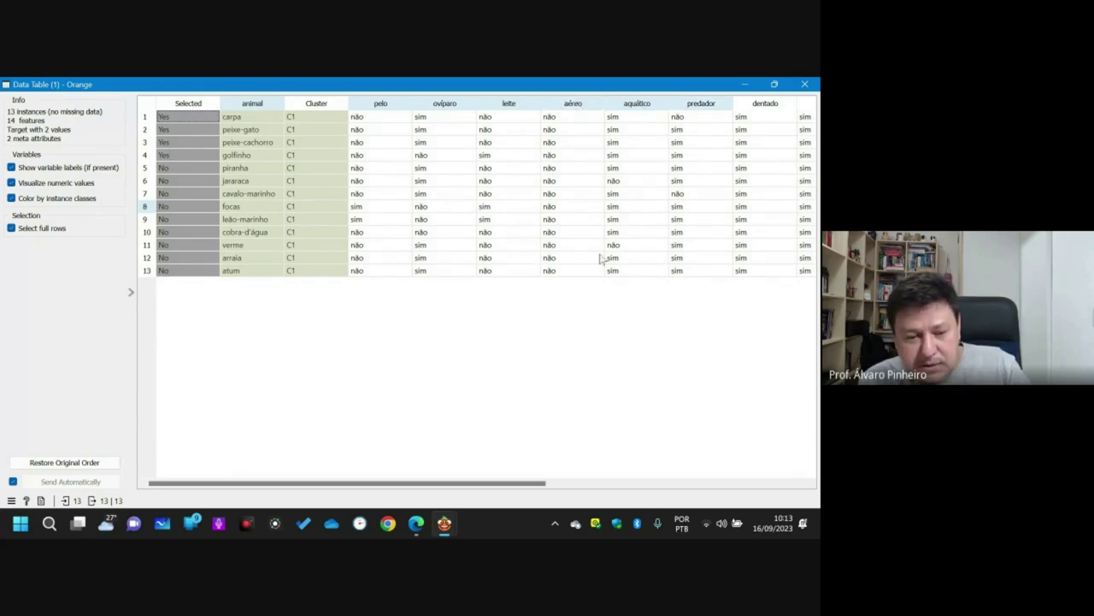
{"action": "left_click", "coordinate": [163, 246]}
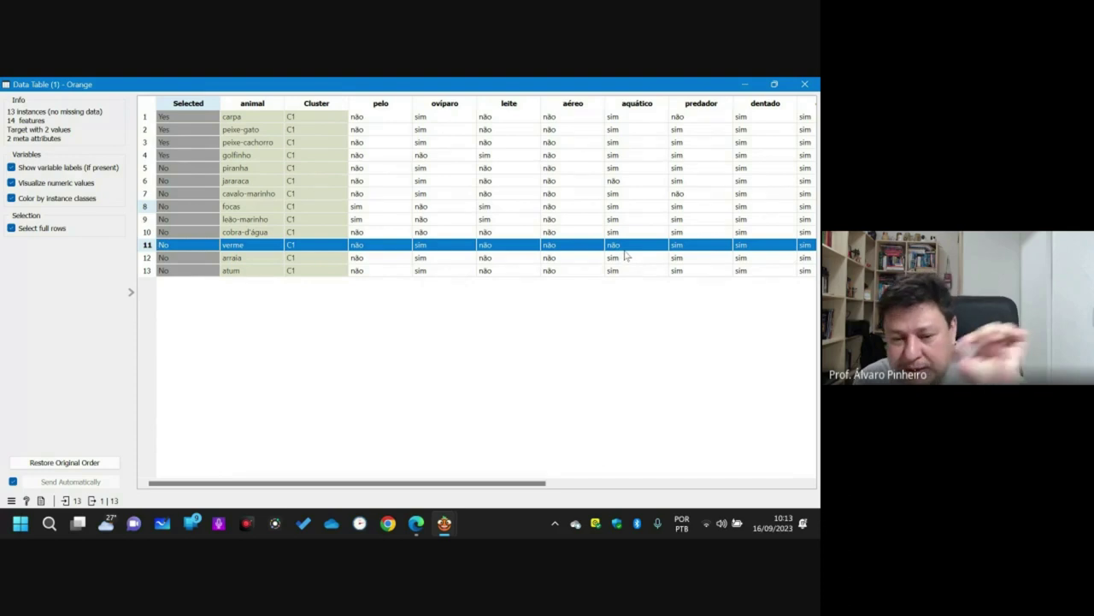
{"action": "left_click", "coordinate": [560, 105]}
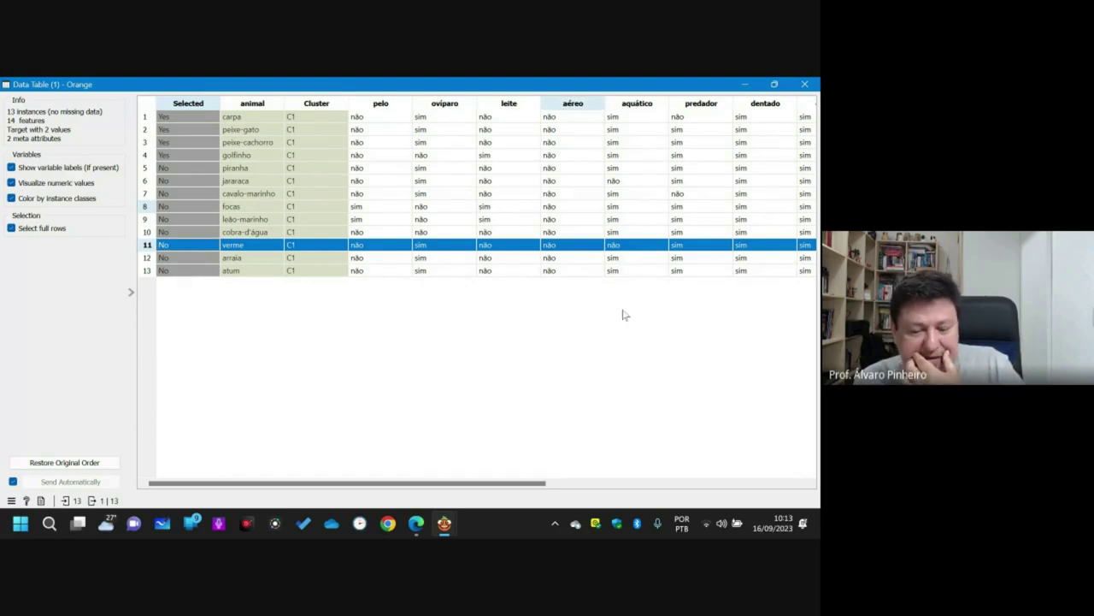
{"action": "left_click_drag", "start_coordinate": [542, 484], "coordinate": [746, 502]}
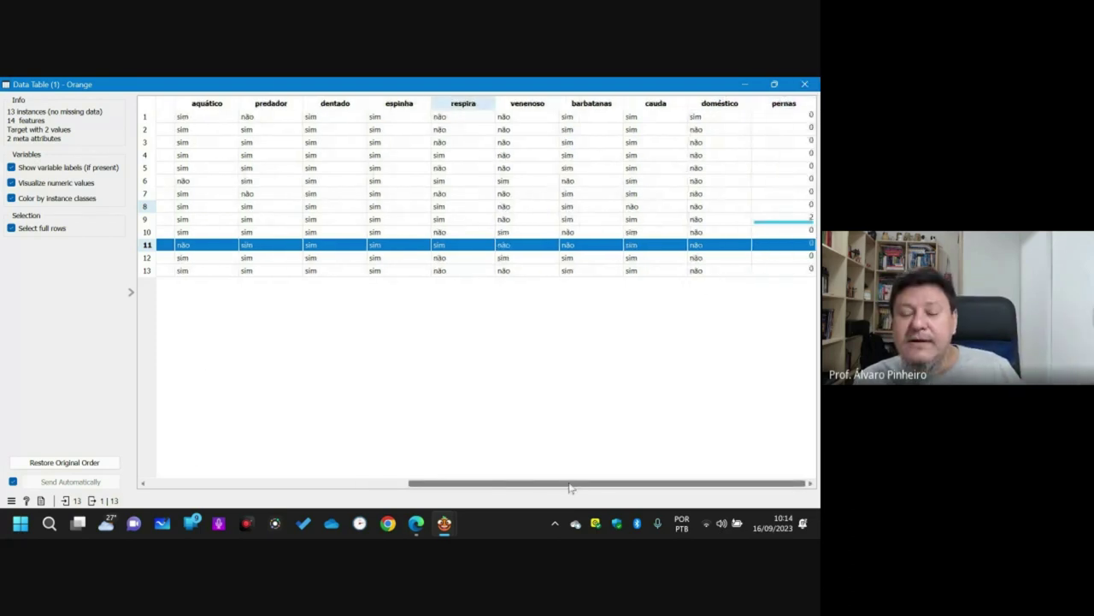
{"action": "left_click_drag", "start_coordinate": [572, 484], "coordinate": [128, 456]}
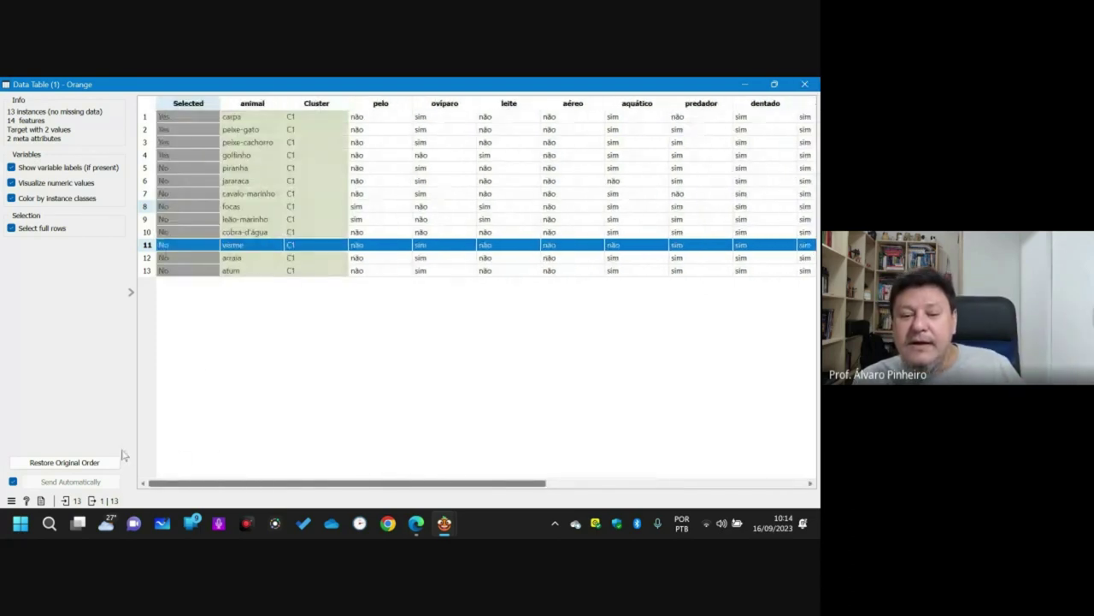
{"action": "left_click", "coordinate": [804, 83]}
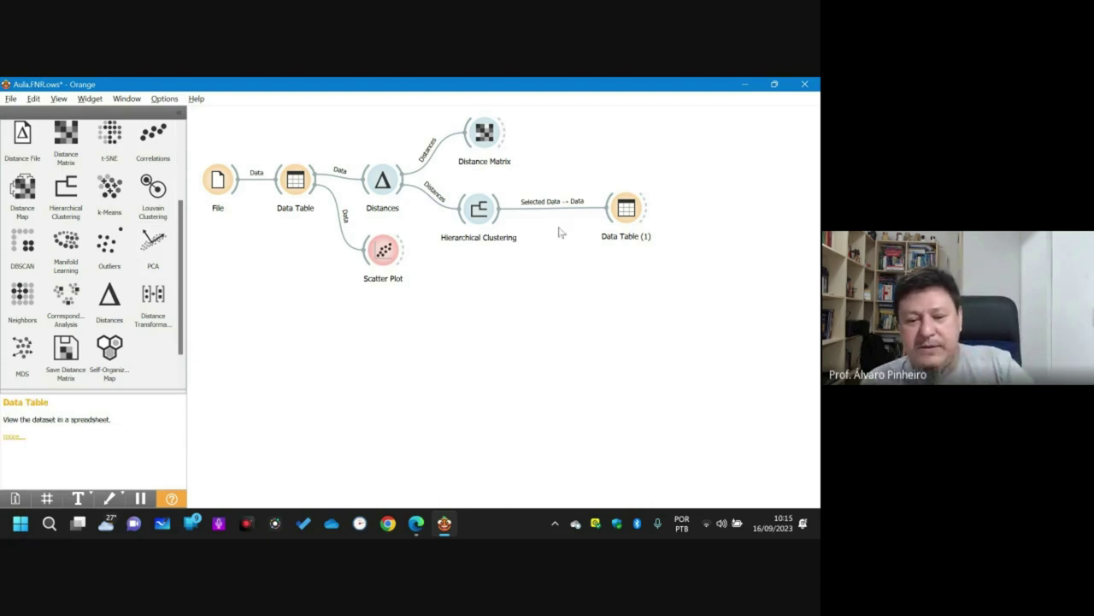
- Move Data Table (1) closer to Hierarchical Clustering and connect a new Outliers widget to it, aligned in the same row
{"action": "left_click_drag", "start_coordinate": [627, 214], "coordinate": [576, 219]}
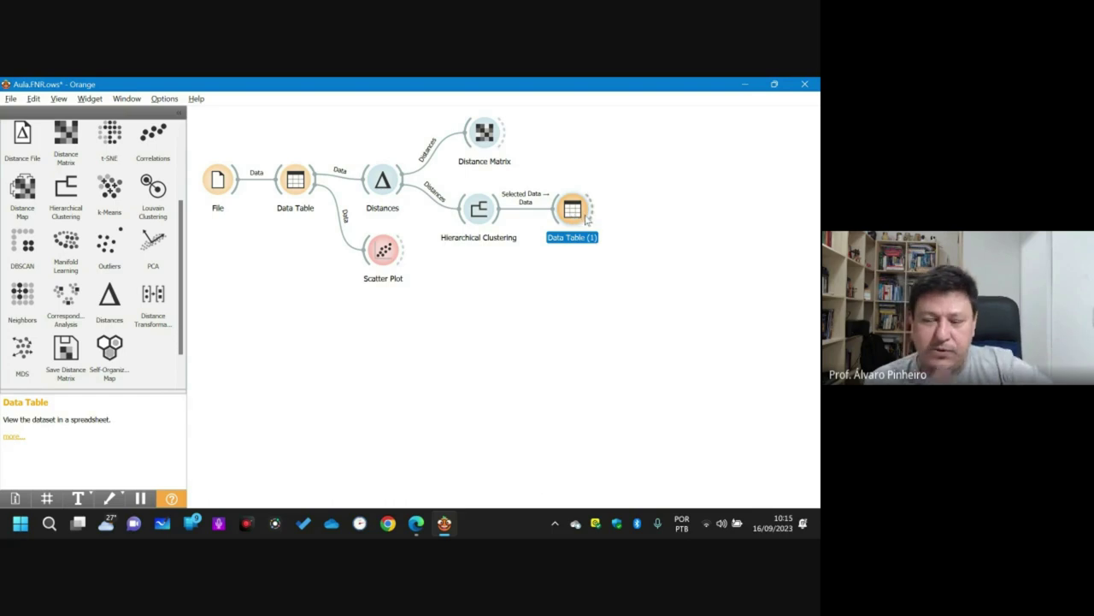
{"action": "left_click_drag", "start_coordinate": [591, 218], "coordinate": [652, 229]}
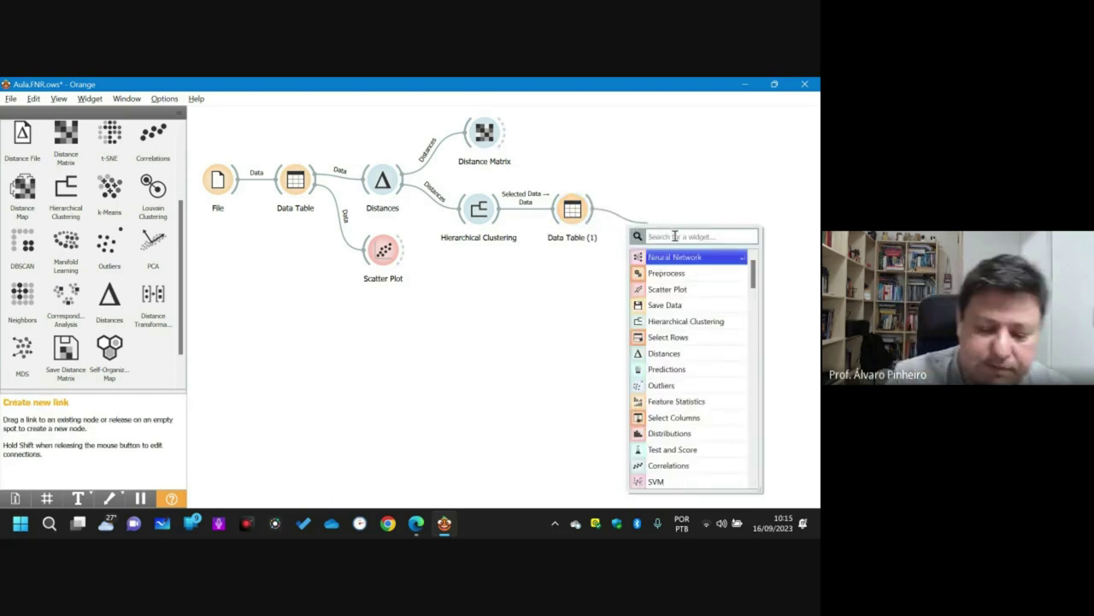
{"action": "type", "text": "out"}
{"action": "key", "text": "Return"}
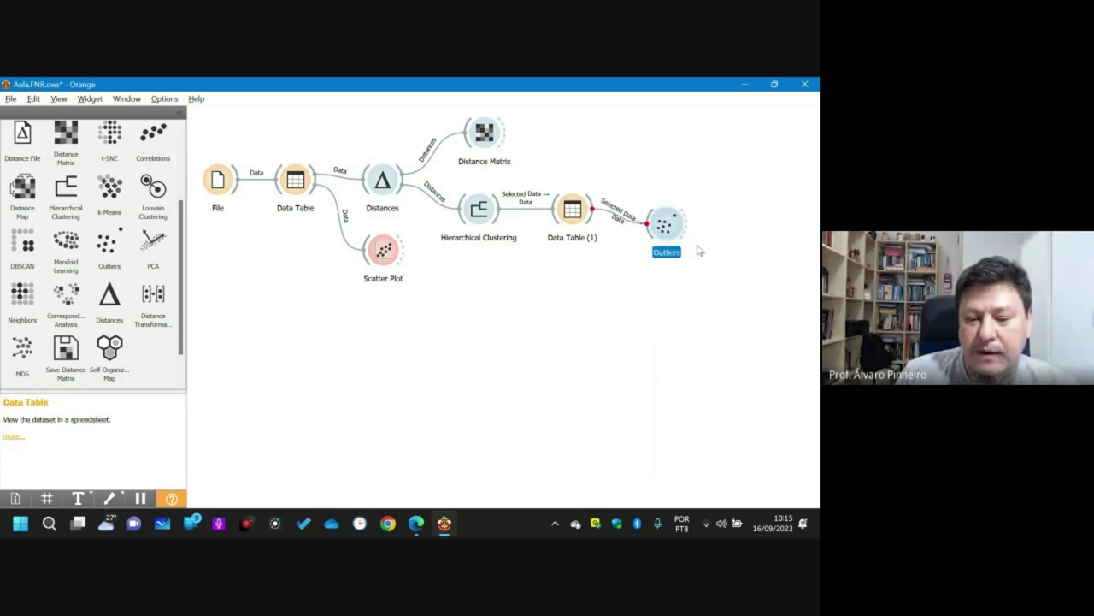
{"action": "left_click_drag", "start_coordinate": [668, 233], "coordinate": [684, 219]}
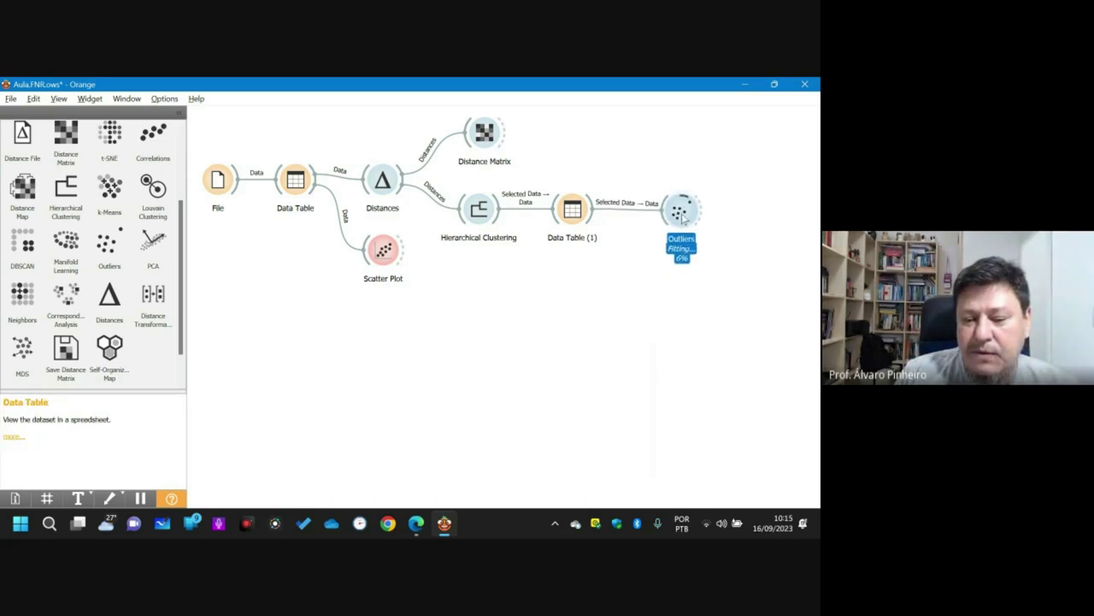
- Set the detection method of the Outliers widget to Isolation Forest and close its settings
{"action": "double_click", "coordinate": [681, 210]}
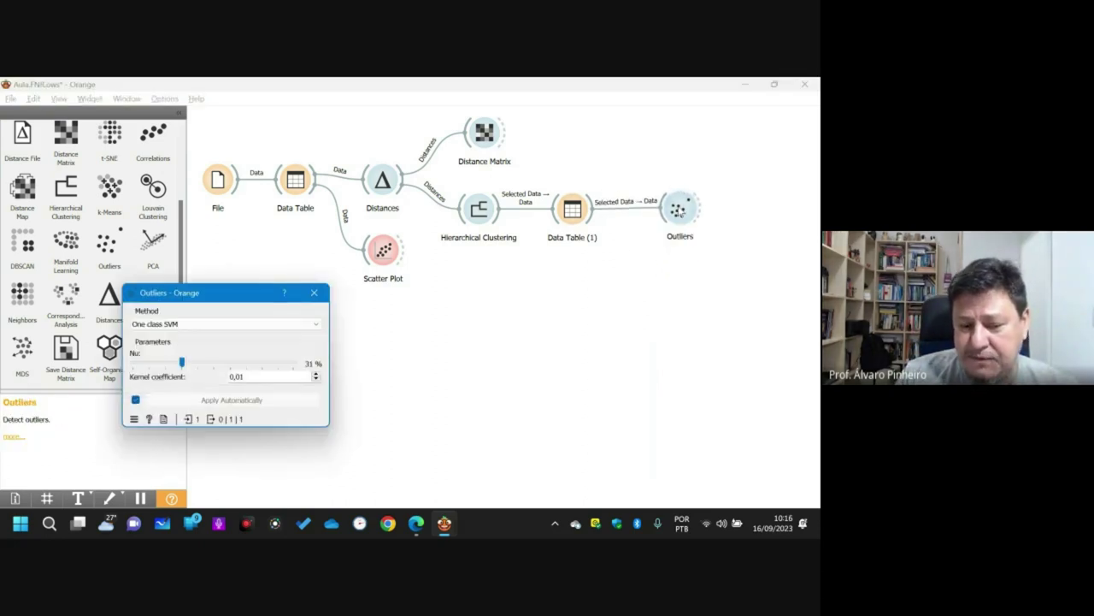
{"action": "left_click_drag", "start_coordinate": [228, 298], "coordinate": [332, 205]}
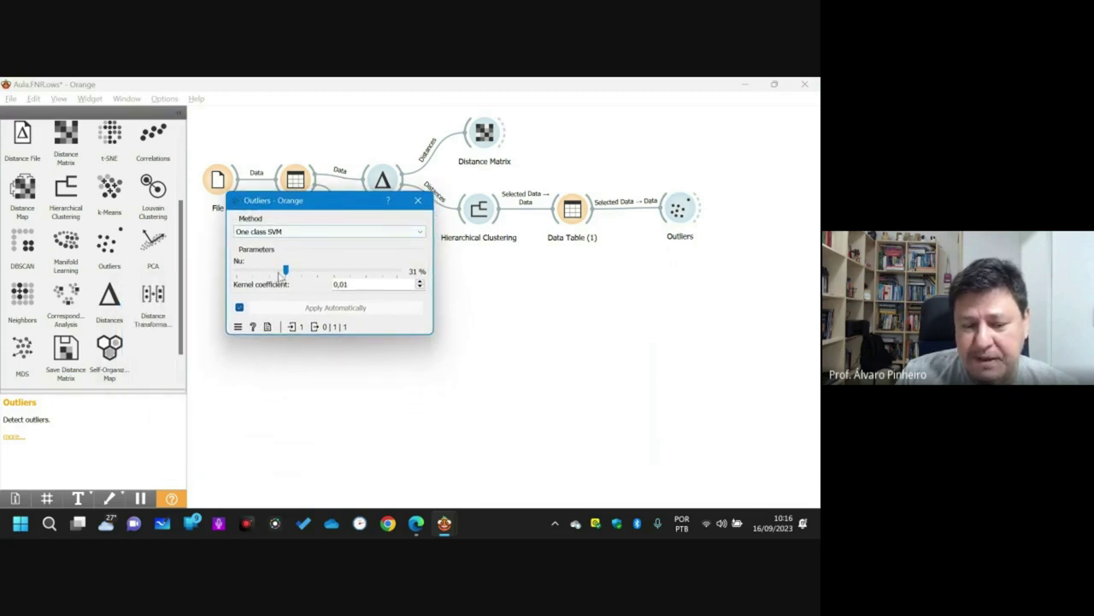
{"action": "left_click", "coordinate": [272, 232]}
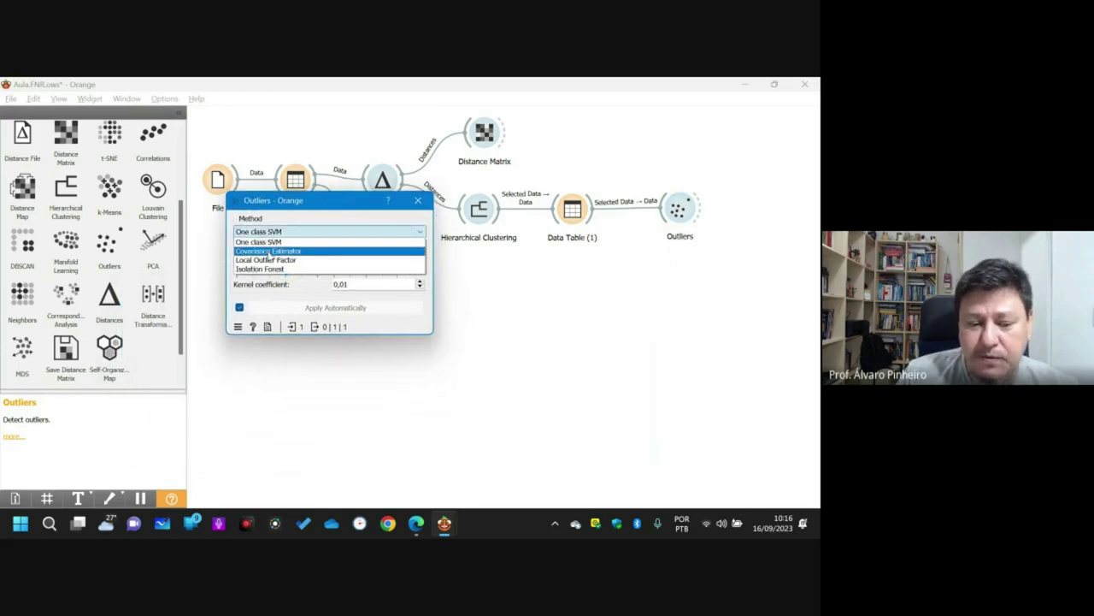
{"action": "left_click", "coordinate": [270, 270]}
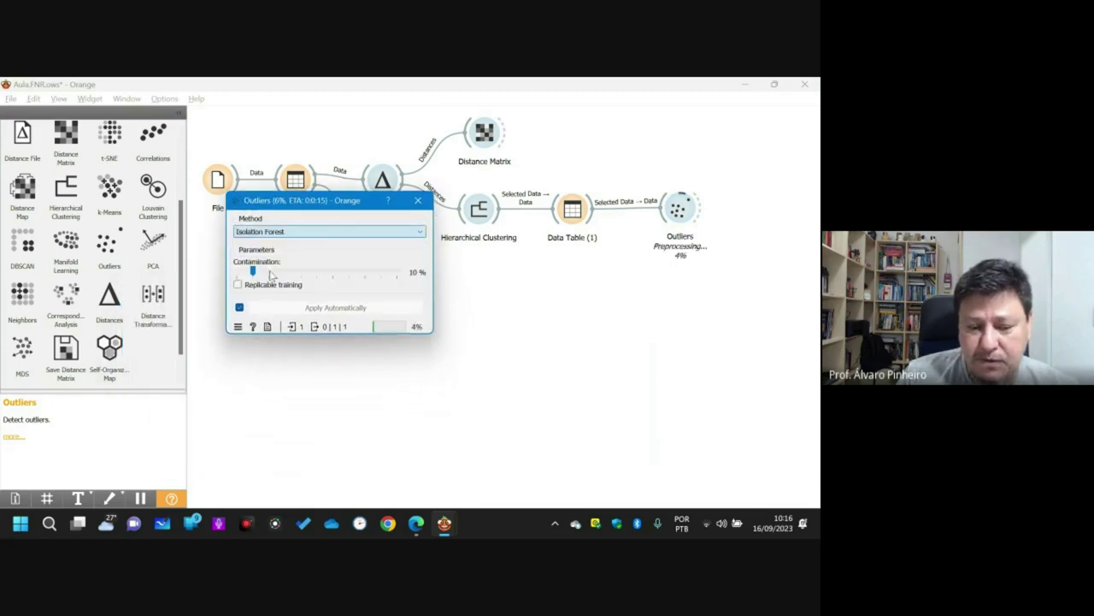
{"action": "left_click", "coordinate": [418, 202]}
- Connect a new Data Table to the Outliers output of the Outliers widget and open it to view the detected animals
{"action": "left_click_drag", "start_coordinate": [703, 208], "coordinate": [756, 208]}
{"action": "left_click", "coordinate": [756, 237]}
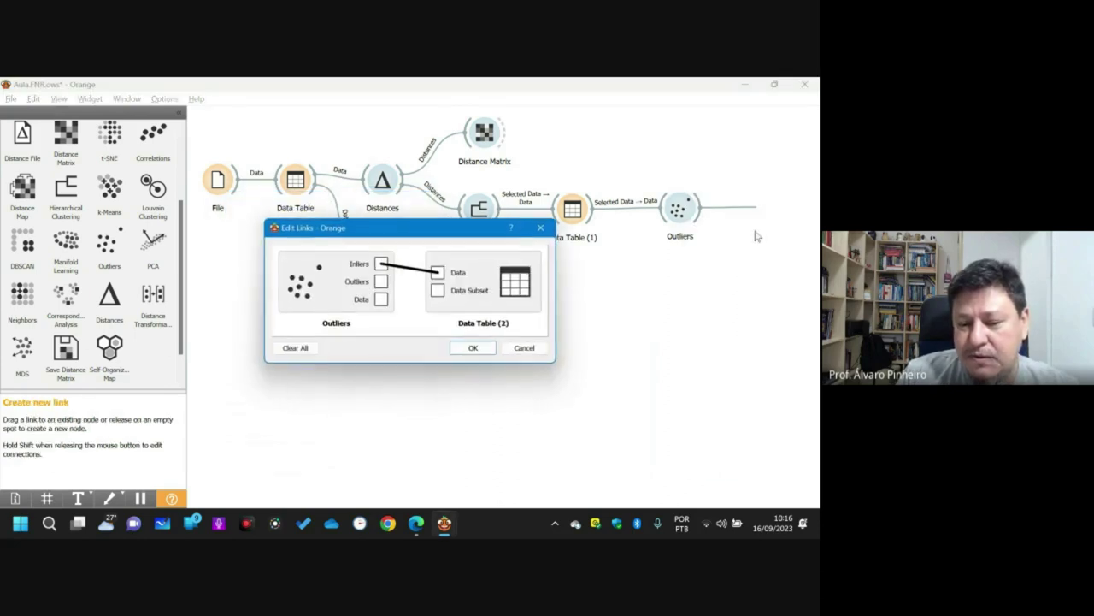
{"action": "left_click_drag", "start_coordinate": [382, 281], "coordinate": [439, 280]}
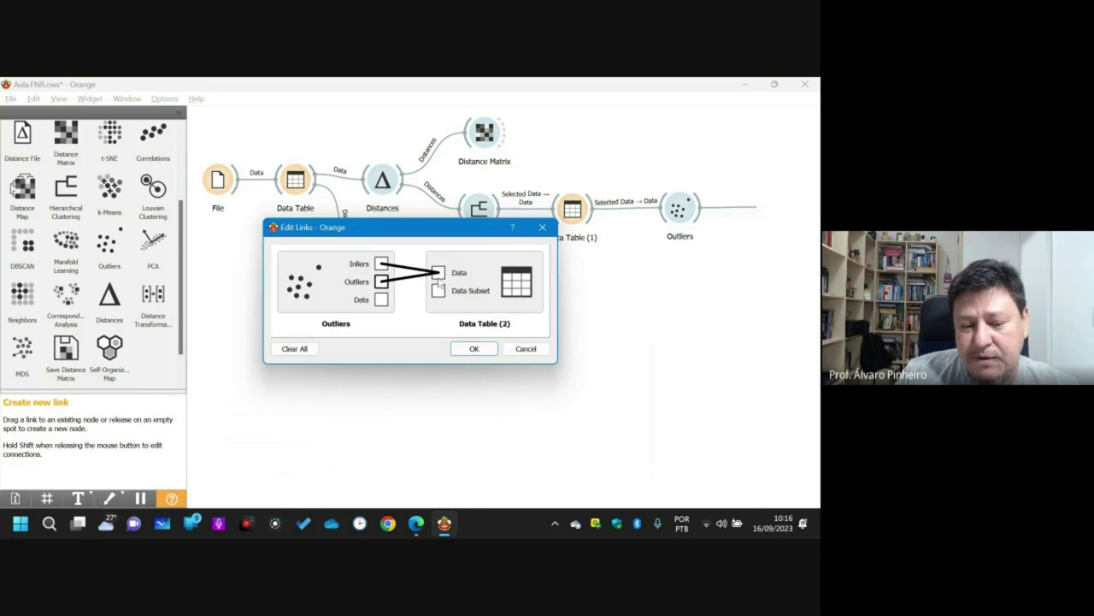
{"action": "left_click", "coordinate": [474, 348]}
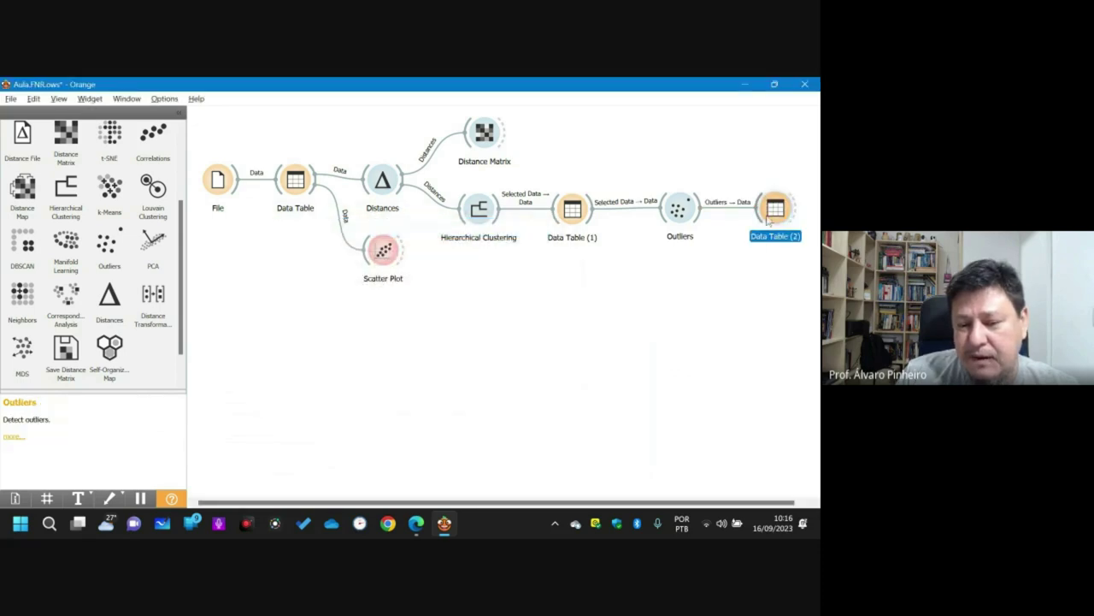
{"action": "double_click", "coordinate": [777, 210]}
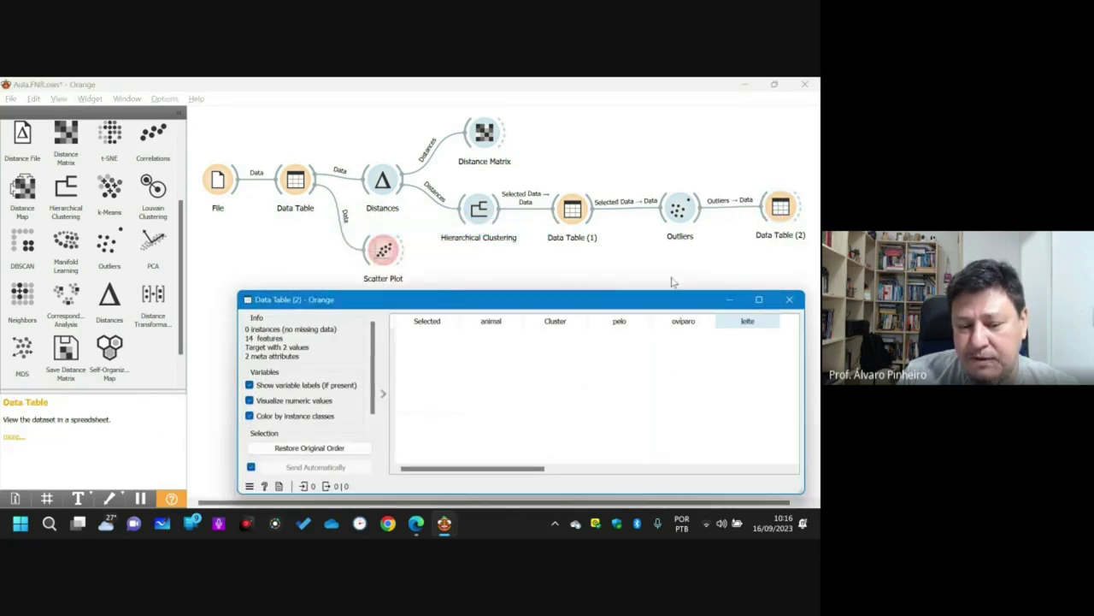
{"action": "left_click", "coordinate": [672, 282]}
{"action": "double_click", "coordinate": [782, 212]}
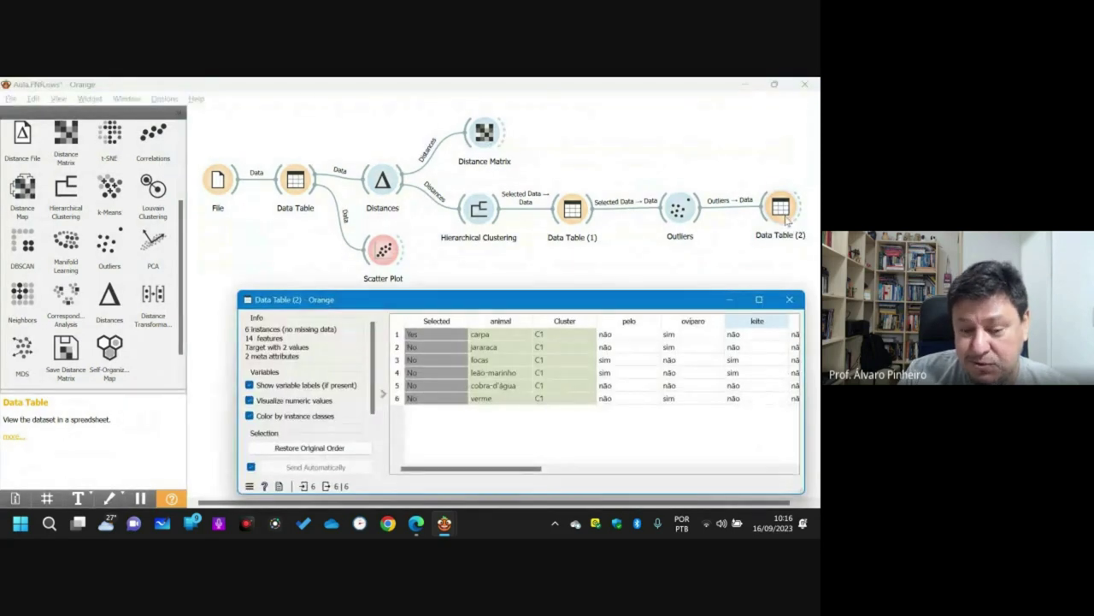
- Change the link between Data Table (1) and Outliers to send the Data output instead of Selected Data
{"action": "double_click", "coordinate": [625, 212]}
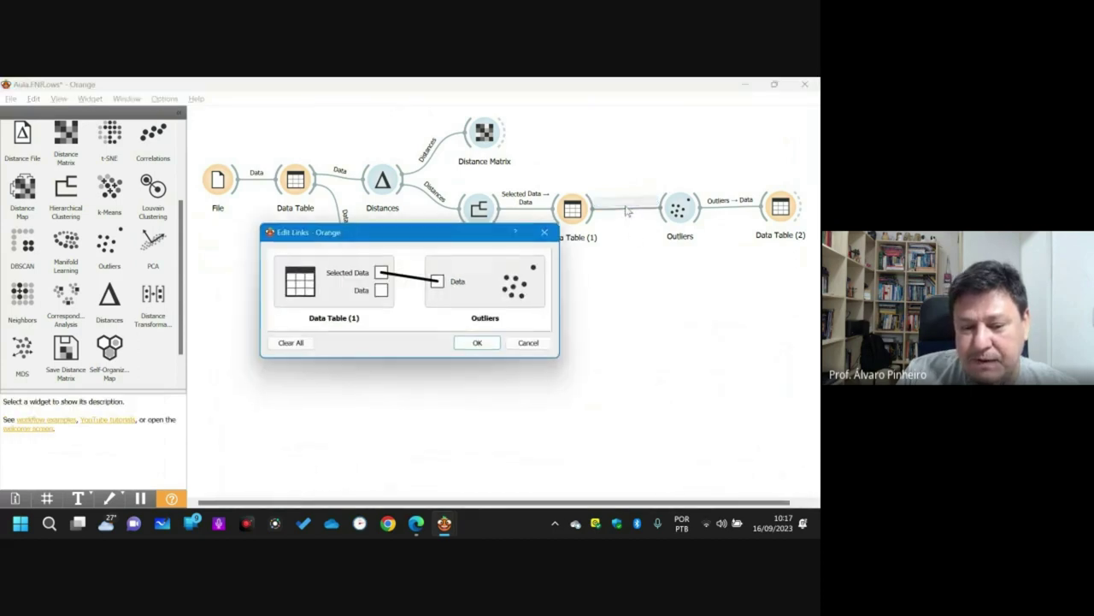
{"action": "left_click_drag", "start_coordinate": [382, 290], "coordinate": [438, 282]}
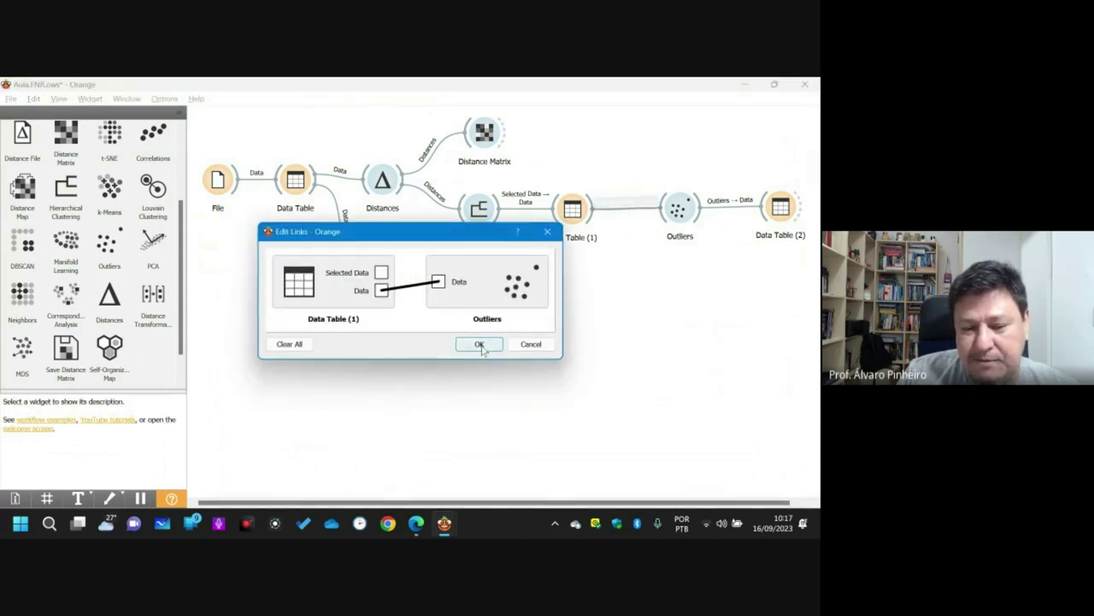
{"action": "left_click", "coordinate": [480, 344]}
- Set the Isolation Forest contamination to 10% in the Outliers widget and open Data Table (2) to view the outliers
{"action": "double_click", "coordinate": [679, 208]}
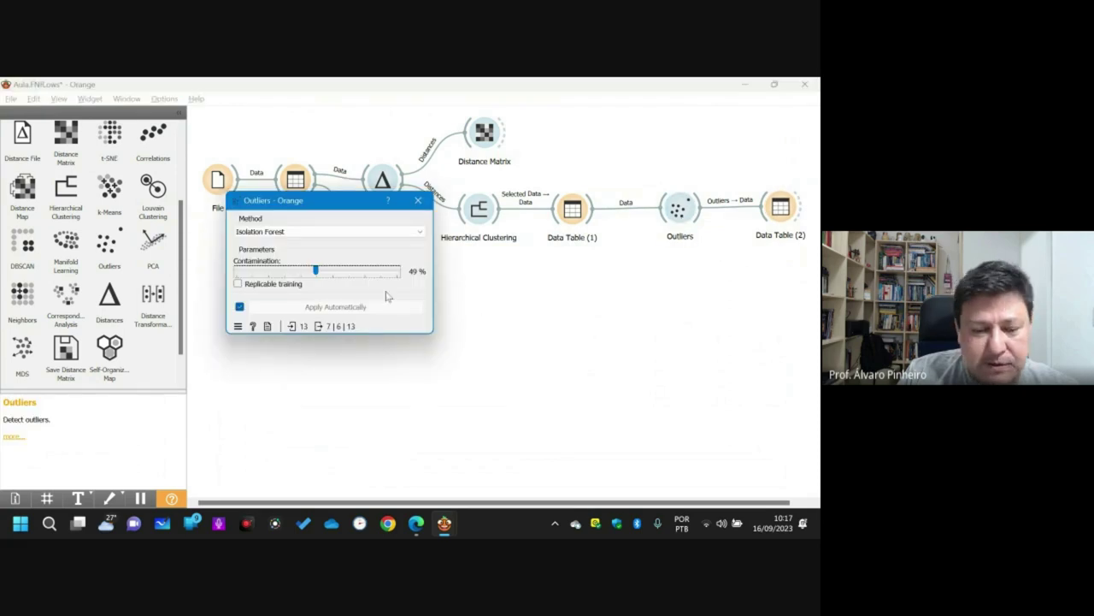
{"action": "left_click_drag", "start_coordinate": [315, 271], "coordinate": [253, 274]}
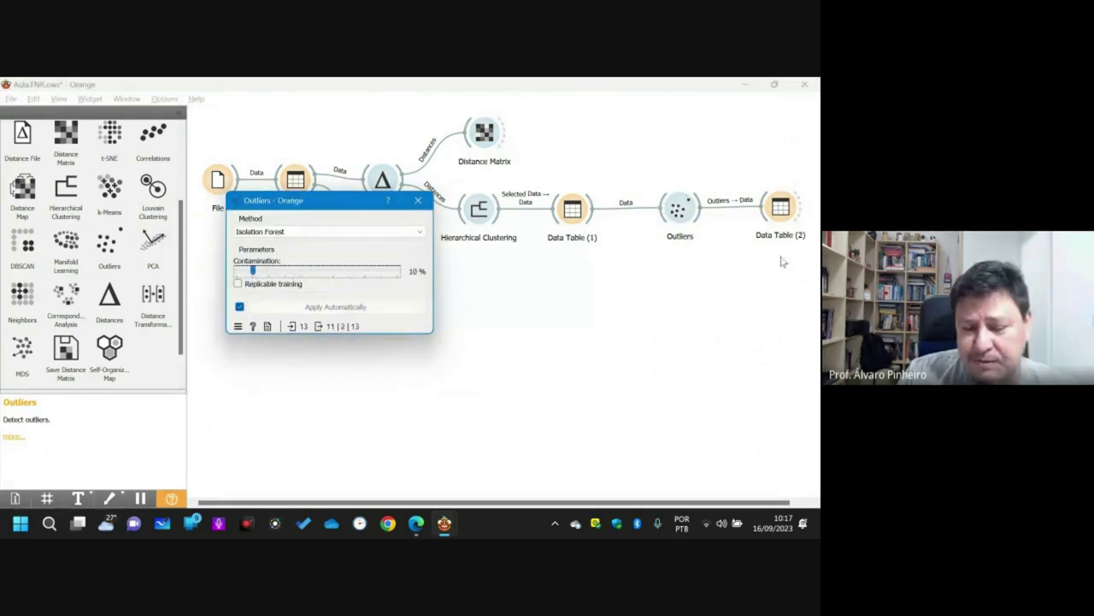
{"action": "double_click", "coordinate": [781, 208]}
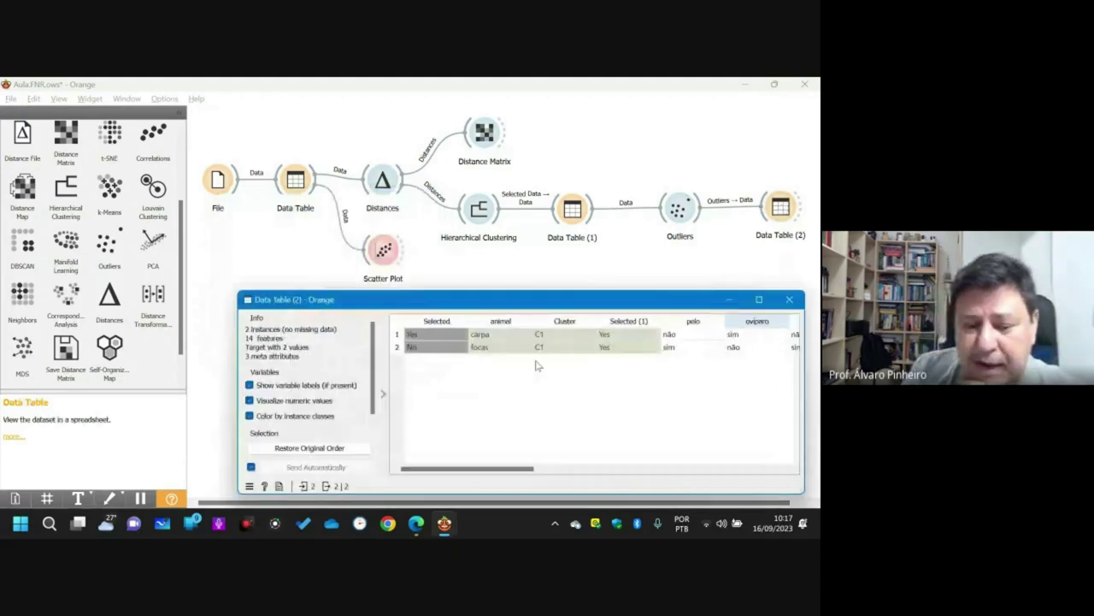
- Open Data Table (1) and then Data Table (2) to compare the clustered animals with the detected outliers
{"action": "double_click", "coordinate": [568, 212]}
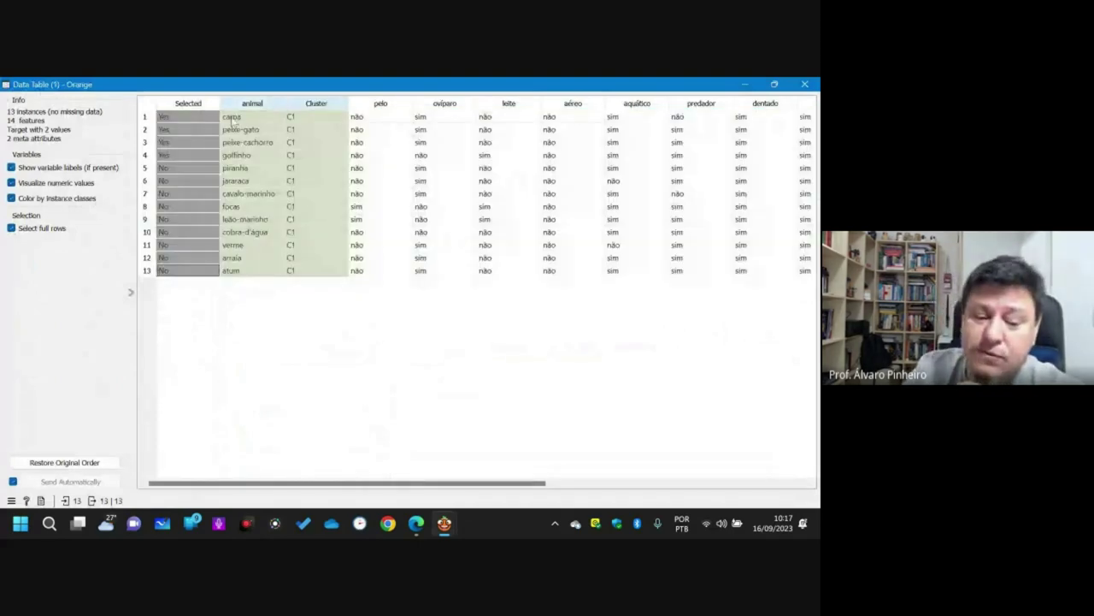
{"action": "left_click", "coordinate": [805, 85]}
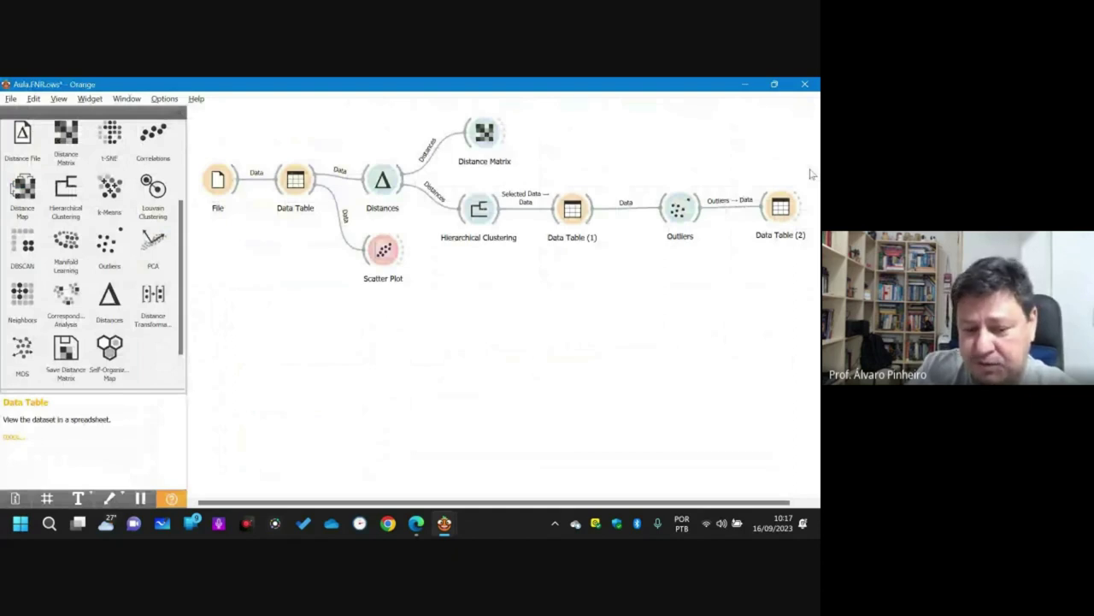
{"action": "double_click", "coordinate": [781, 206]}
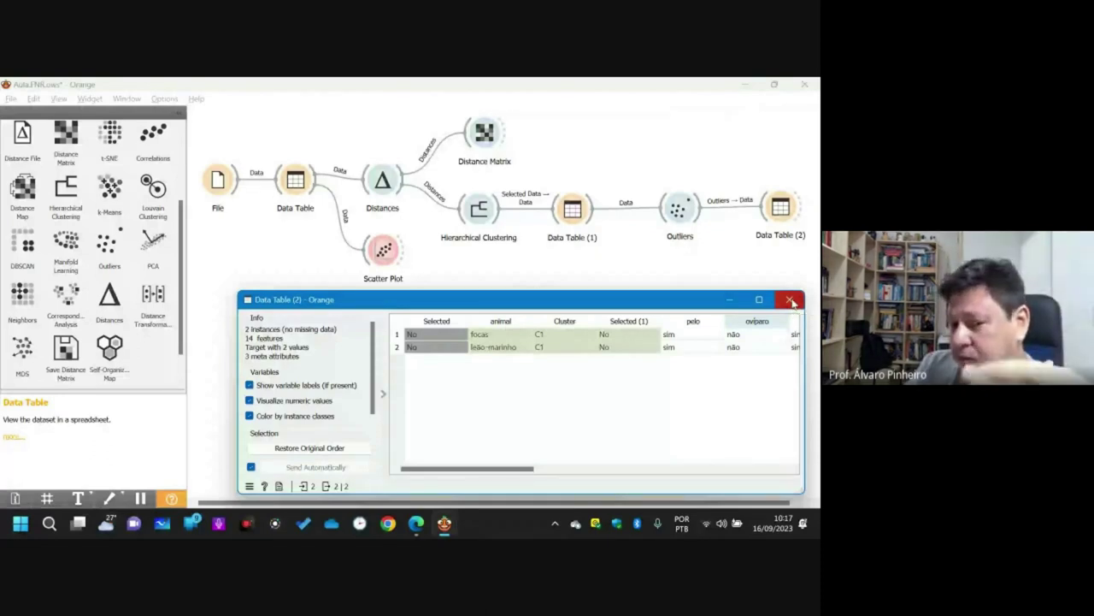
{"action": "left_click", "coordinate": [790, 300]}
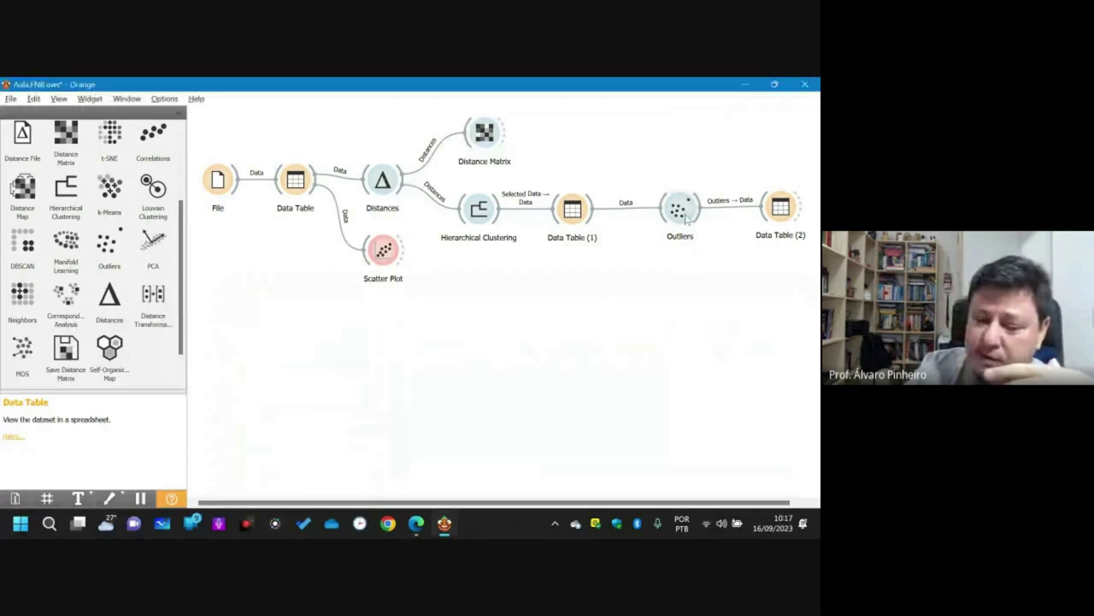
- Delete the Outliers and Data Table (2) widgets from the workflow
{"action": "left_click_drag", "start_coordinate": [687, 218], "coordinate": [659, 217]}
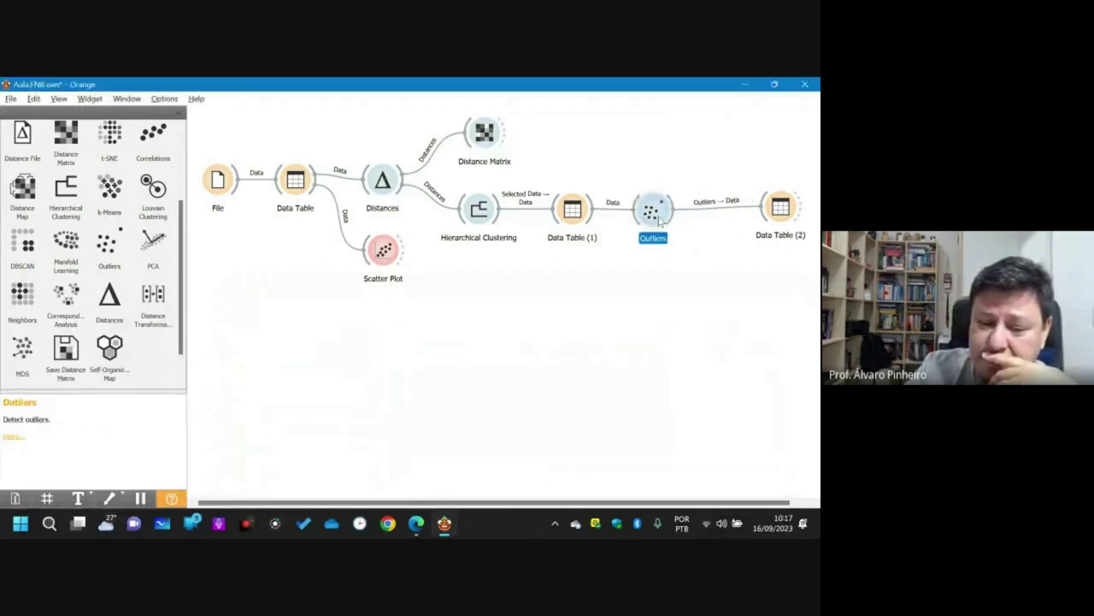
{"action": "left_click_drag", "start_coordinate": [780, 213], "coordinate": [748, 214]}
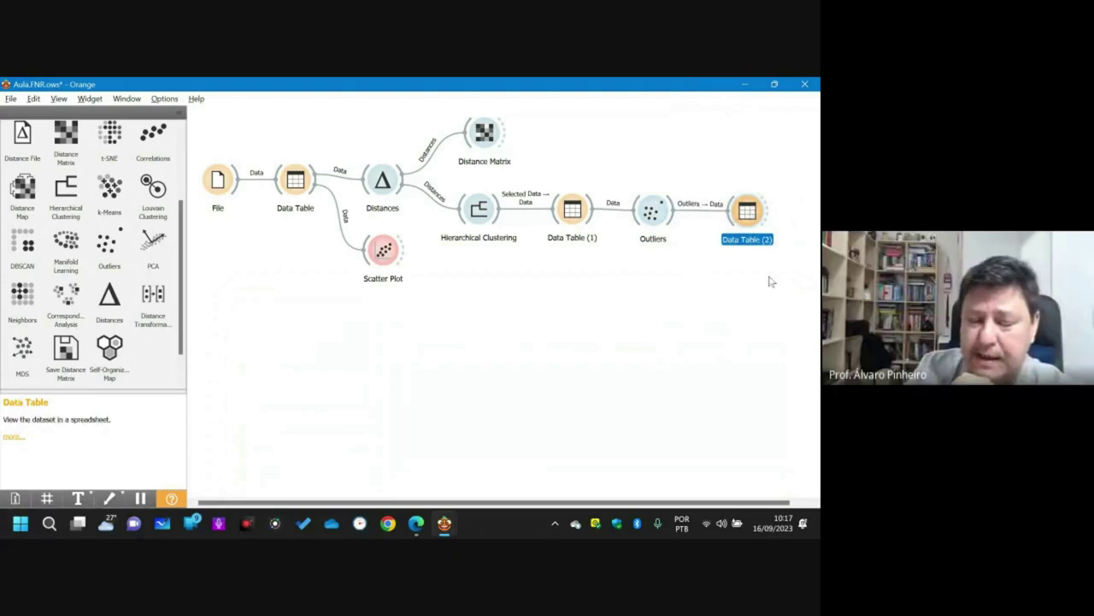
{"action": "left_click", "coordinate": [635, 176]}
{"action": "left_click_drag", "start_coordinate": [619, 173], "coordinate": [794, 266]}
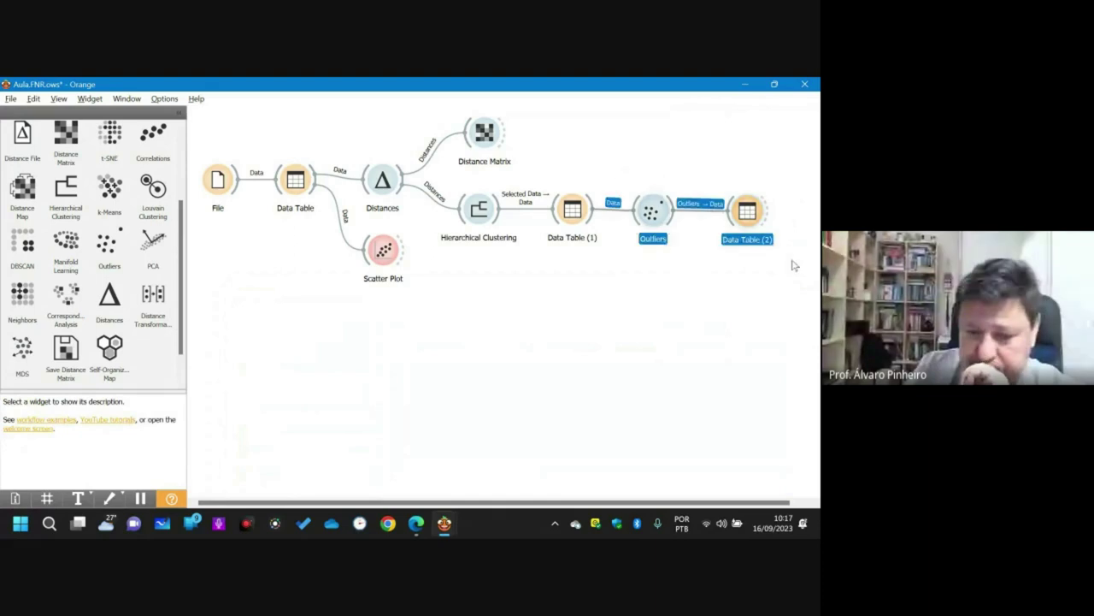
{"action": "key", "text": "Delete"}
- Connect a new Scatter Plot to Hierarchical Clustering and open it to view the selected data
{"action": "left_click", "coordinate": [601, 212]}
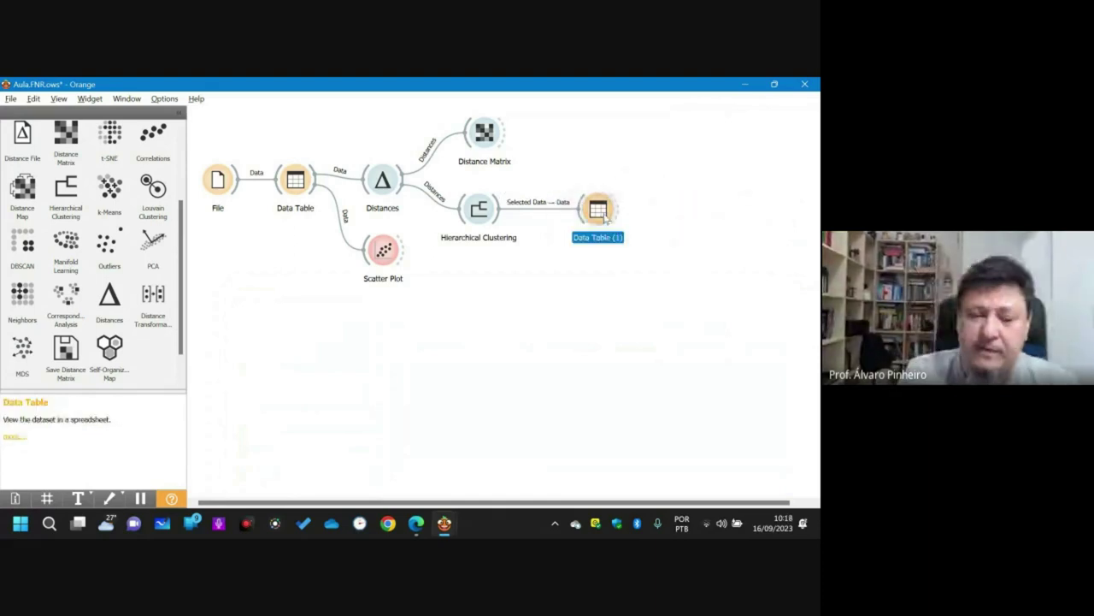
{"action": "left_click_drag", "start_coordinate": [604, 218], "coordinate": [626, 218]}
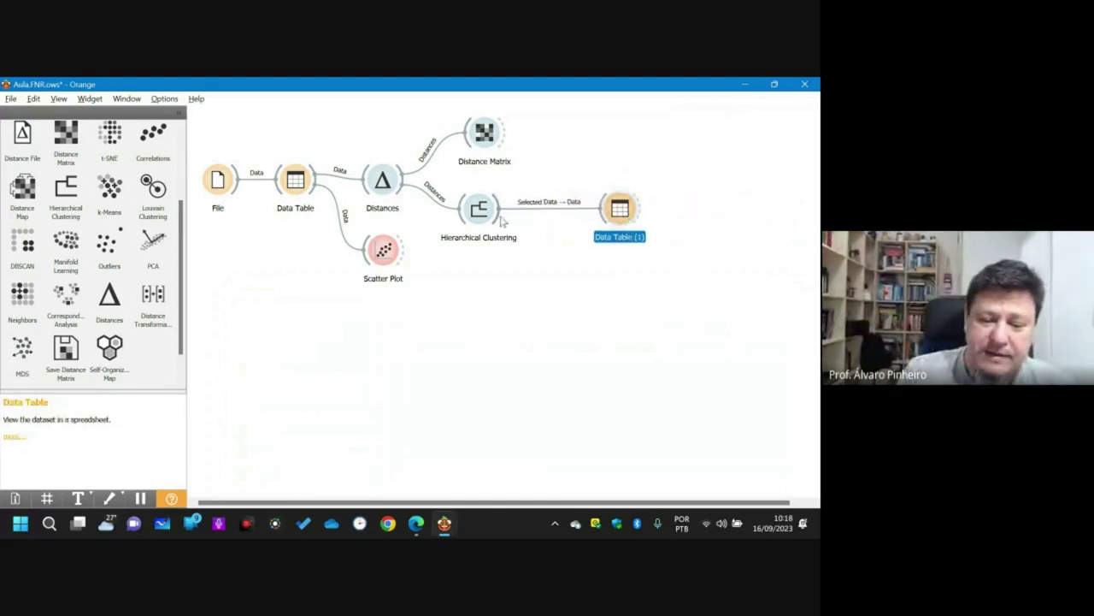
{"action": "left_click_drag", "start_coordinate": [502, 222], "coordinate": [559, 272]}
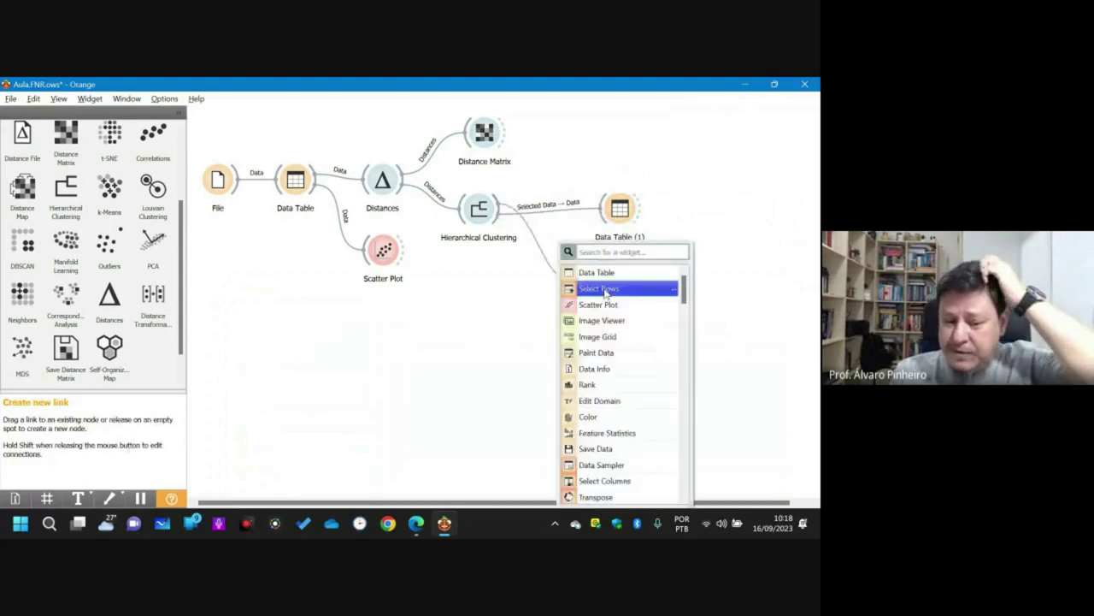
{"action": "left_click", "coordinate": [597, 305]}
{"action": "double_click", "coordinate": [606, 282]}
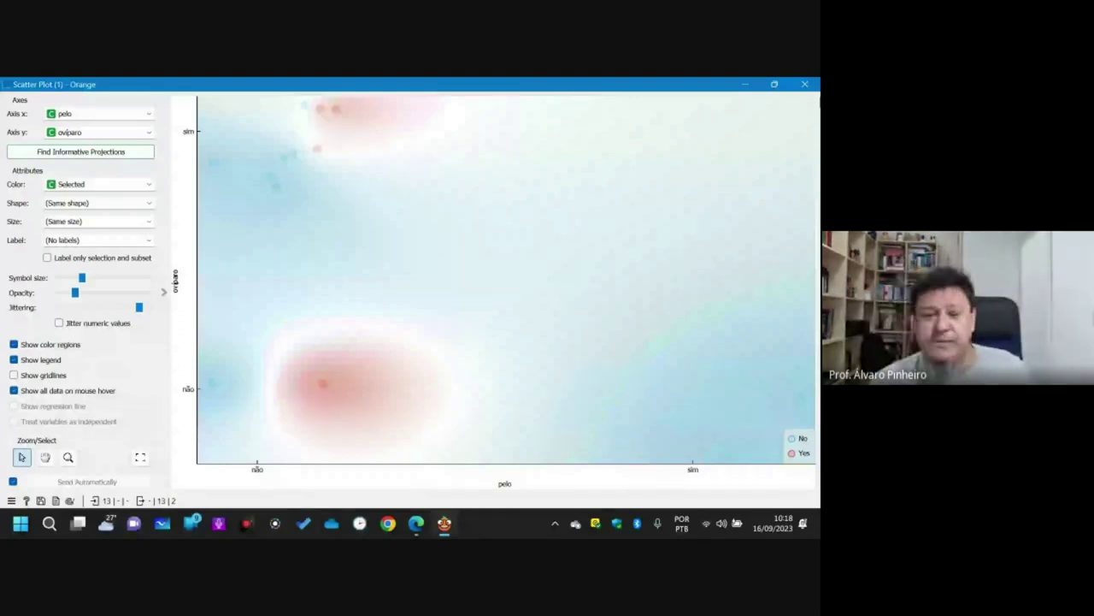
{"action": "key", "text": "alt+Tab"}
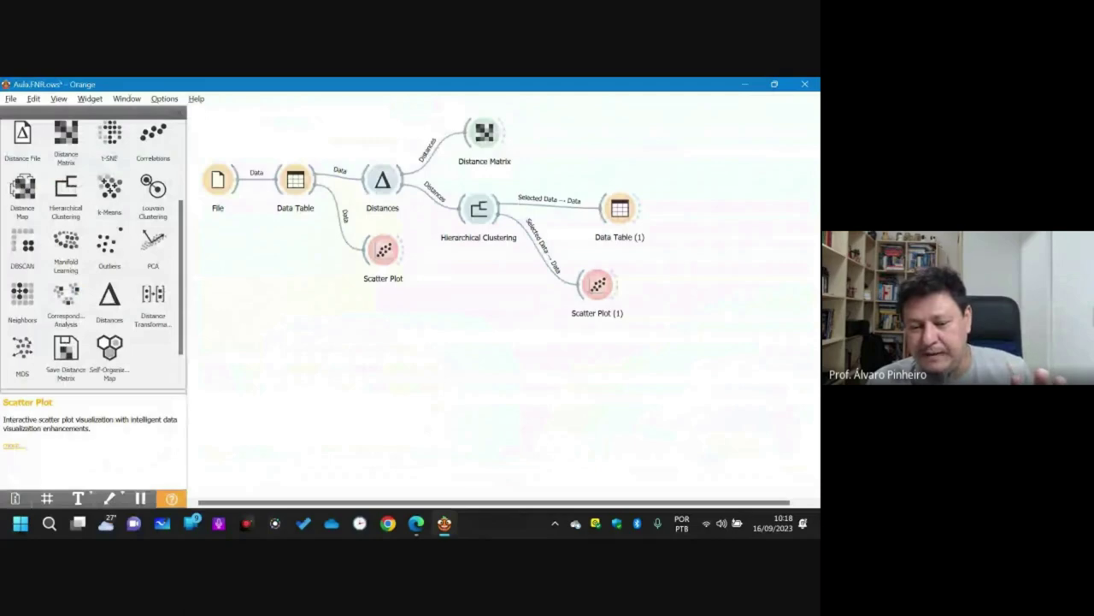
- In Hierarchical Clustering, move the dendrogram cut to a 67,6 % height ratio and select only the uppermost cluster, from ornitorrinco to canguru
{"action": "double_click", "coordinate": [478, 209]}
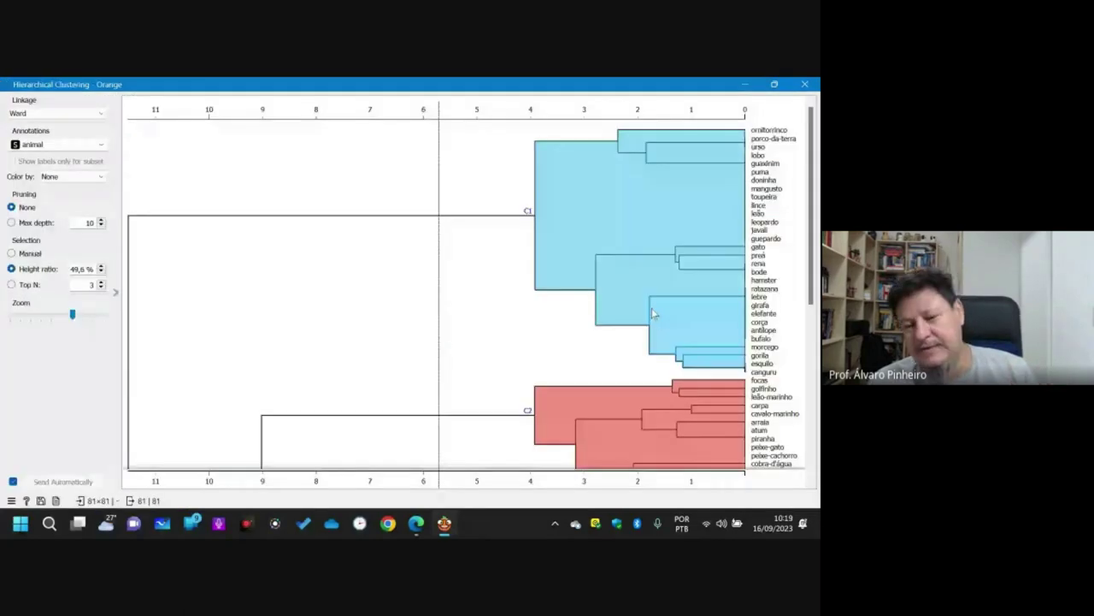
{"action": "scroll", "coordinate": [652, 314], "scroll_direction": "down", "scroll_amount": 5}
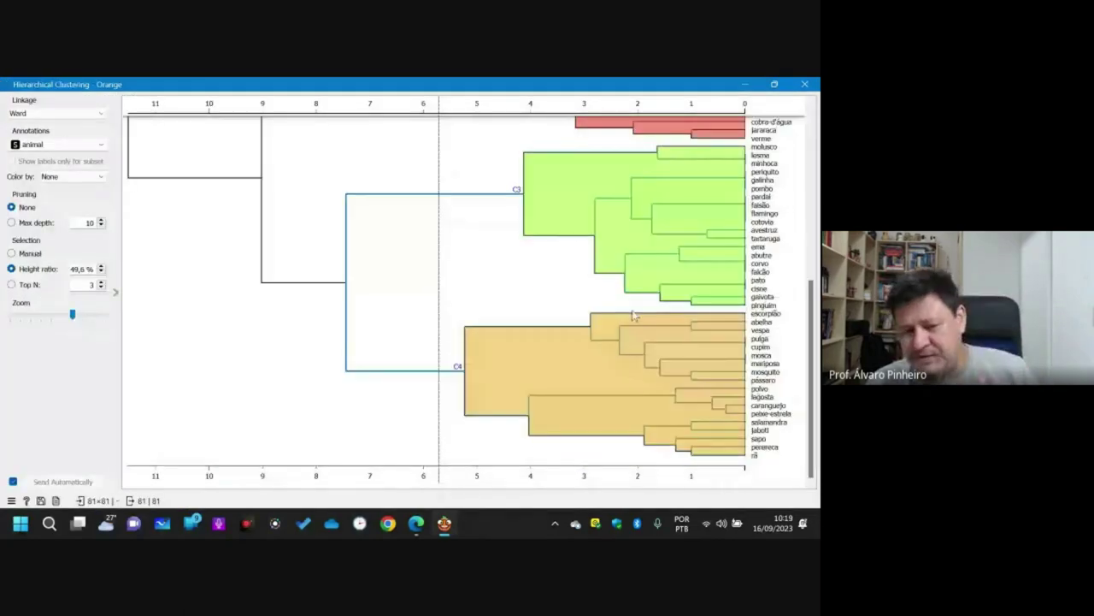
{"action": "left_click", "coordinate": [481, 303]}
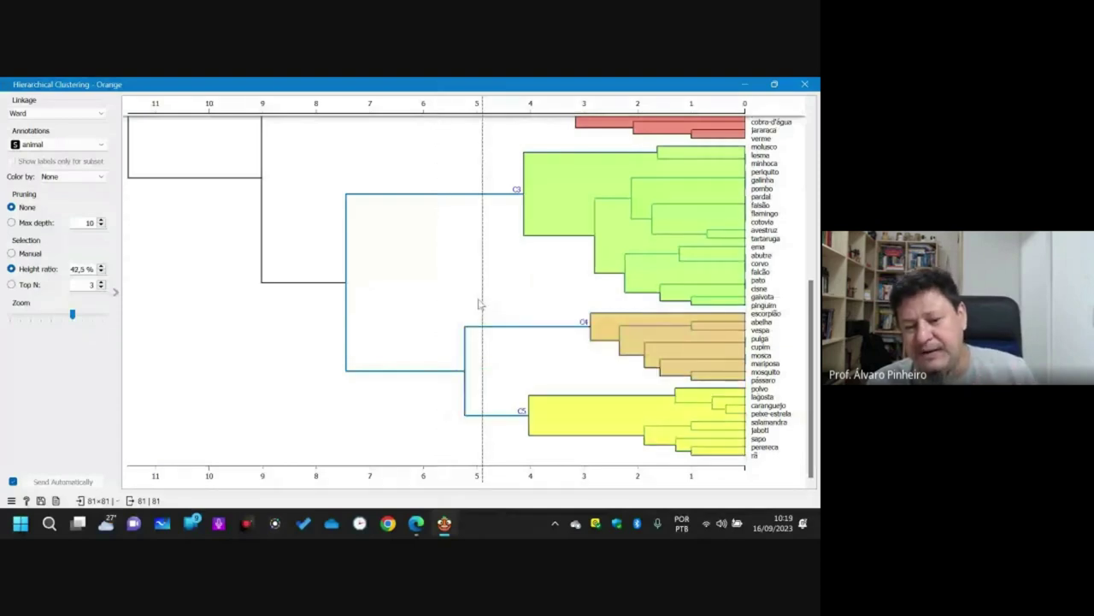
{"action": "left_click", "coordinate": [328, 291]}
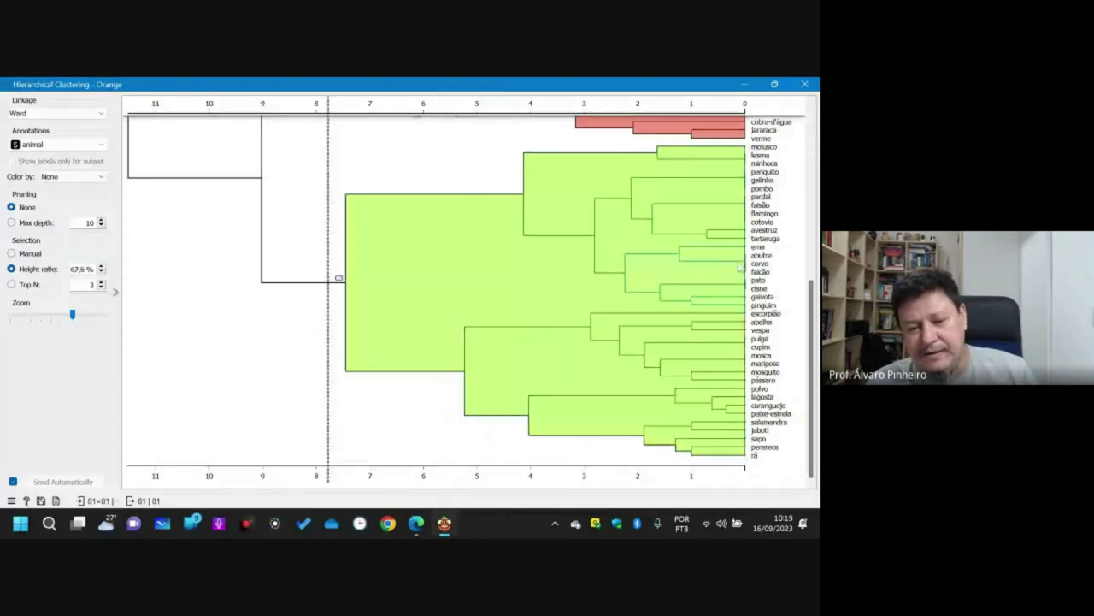
{"action": "scroll", "coordinate": [741, 266], "scroll_direction": "up", "scroll_amount": 5}
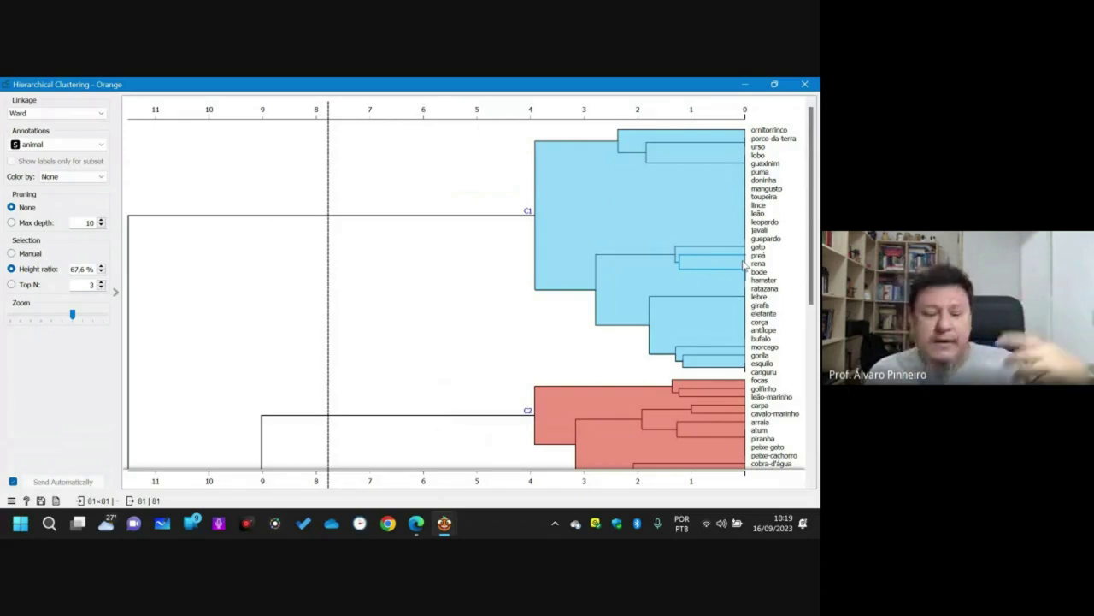
{"action": "left_click", "coordinate": [566, 177]}
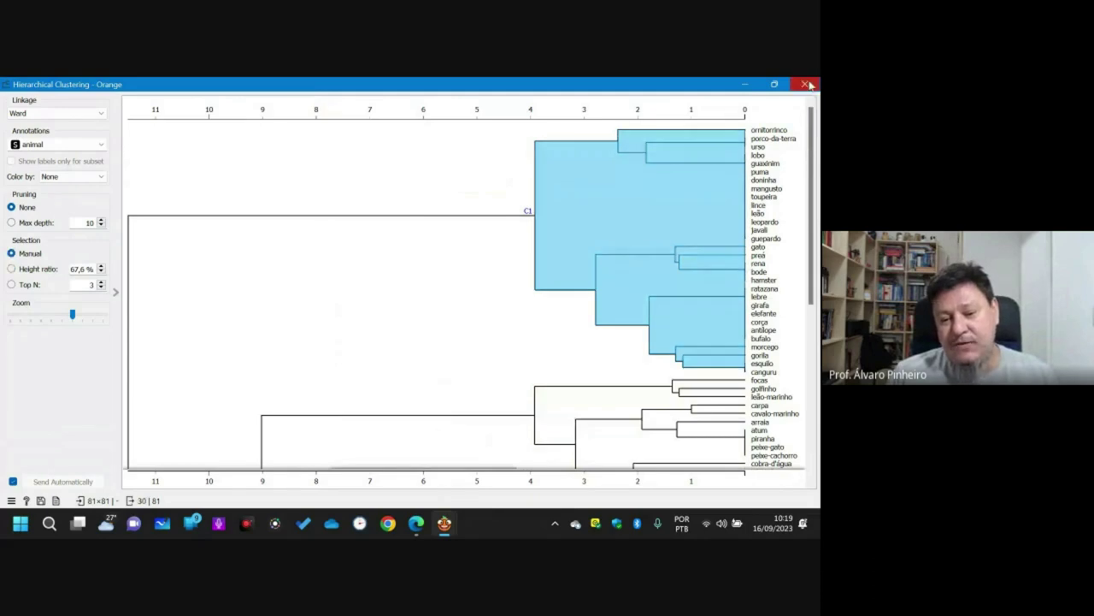
{"action": "left_click", "coordinate": [805, 83]}
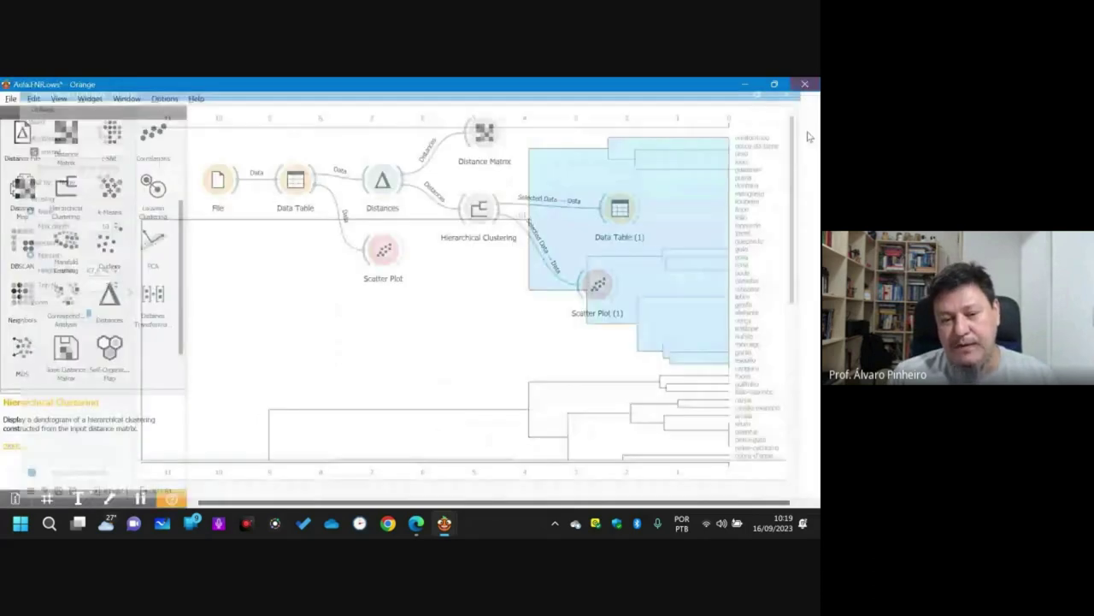
- Remove Scatter Plot (1) and the link between Hierarchical Clustering and Data Table (1)
{"action": "left_click", "coordinate": [609, 211]}
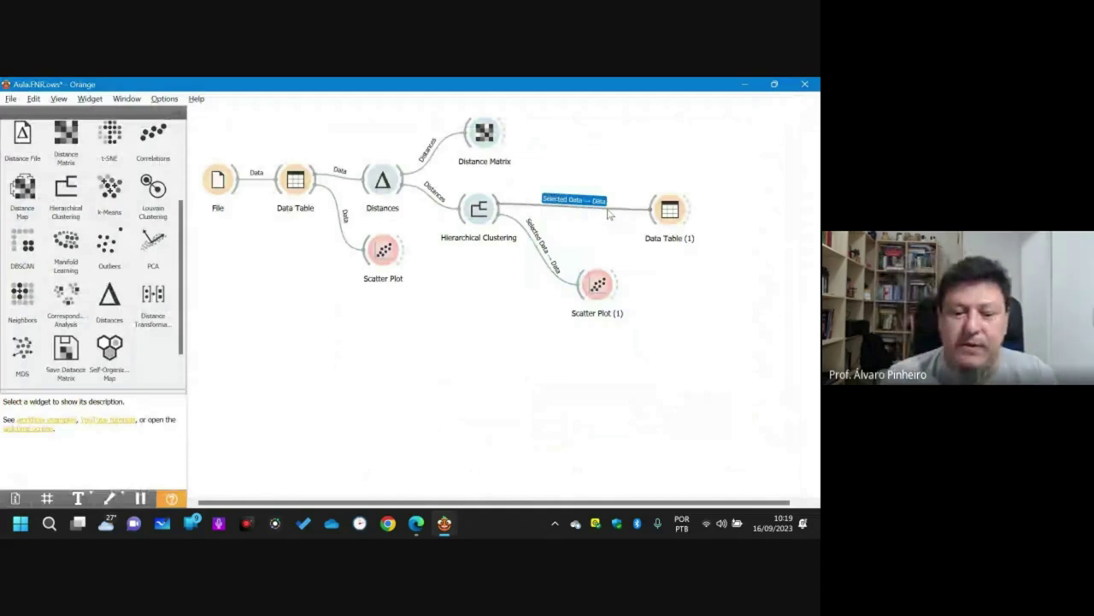
{"action": "key", "text": "ctrl+z"}
{"action": "key", "text": "ctrl+z"}
{"action": "key", "text": "ctrl+z"}
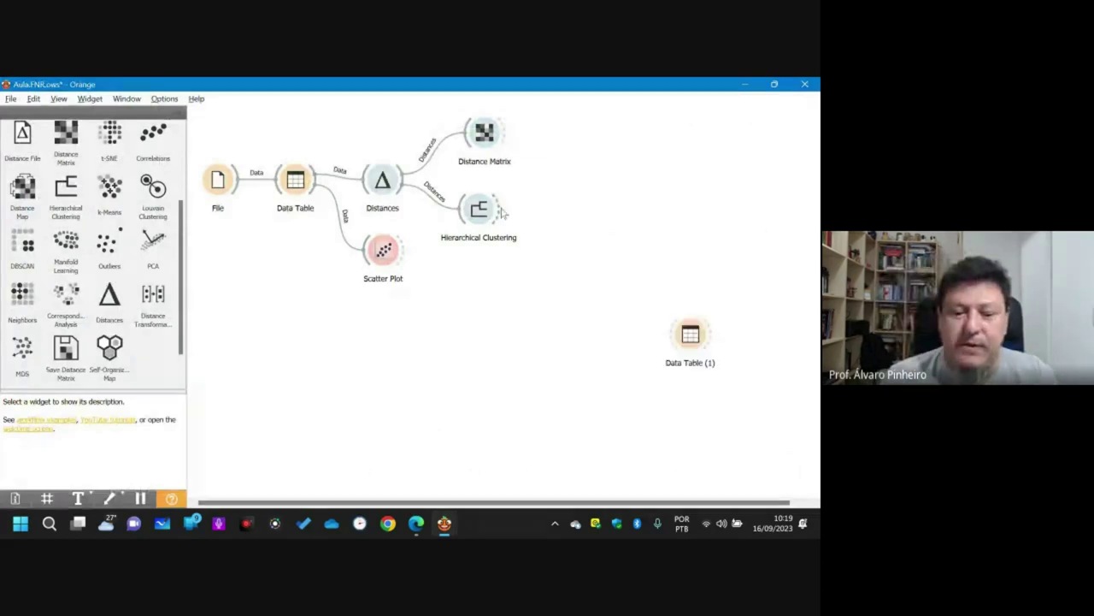
- Connect a new Create Class widget to the output of Hierarchical Clustering
{"action": "left_click_drag", "start_coordinate": [514, 215], "coordinate": [528, 212]}
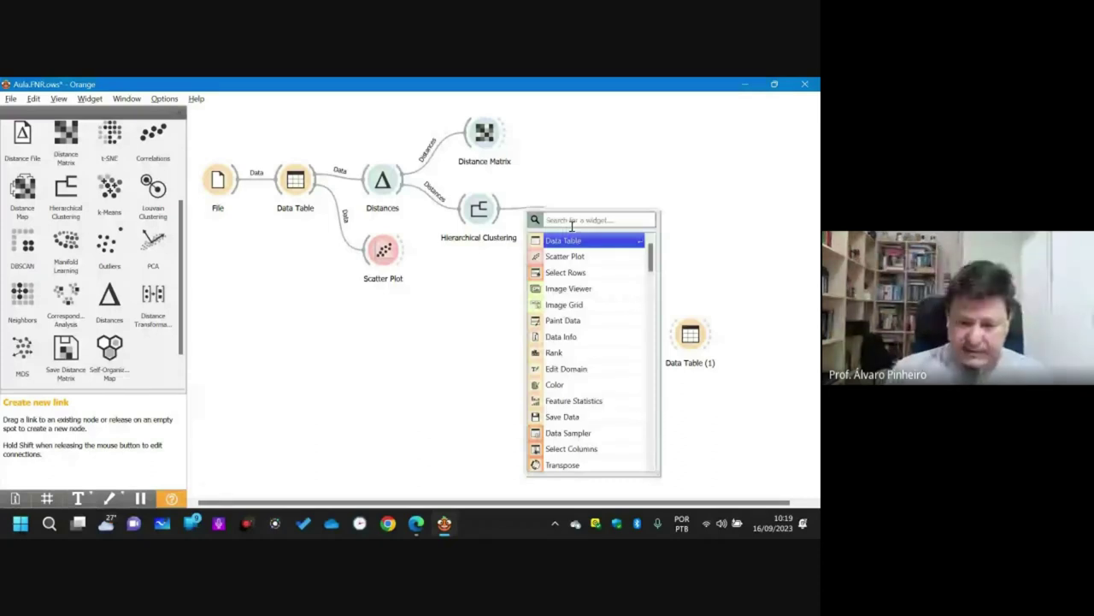
{"action": "type", "text": "cla"}
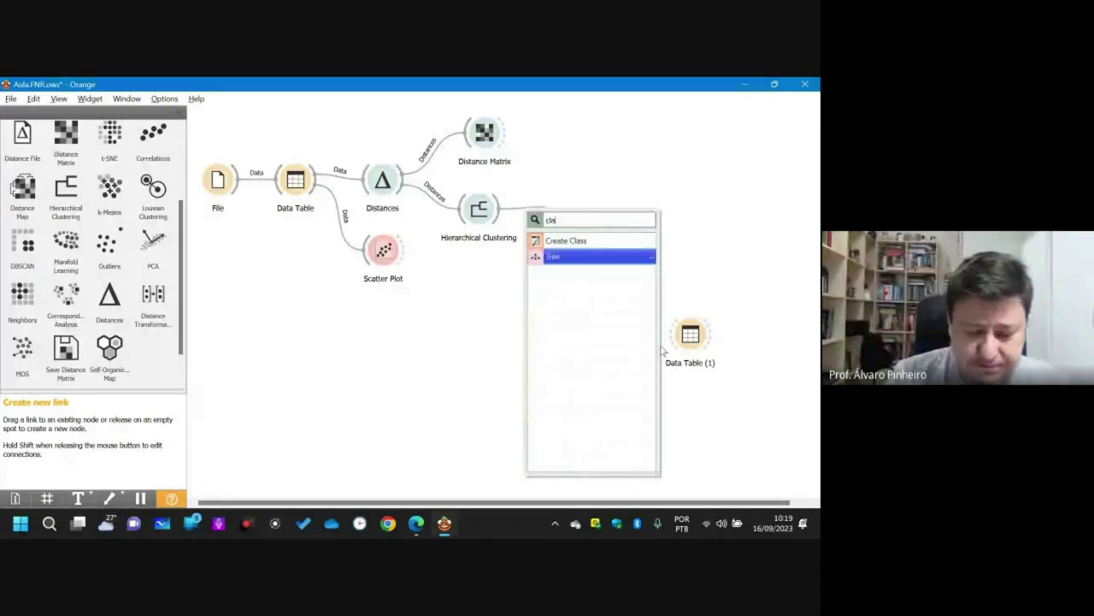
{"action": "left_click", "coordinate": [566, 241]}
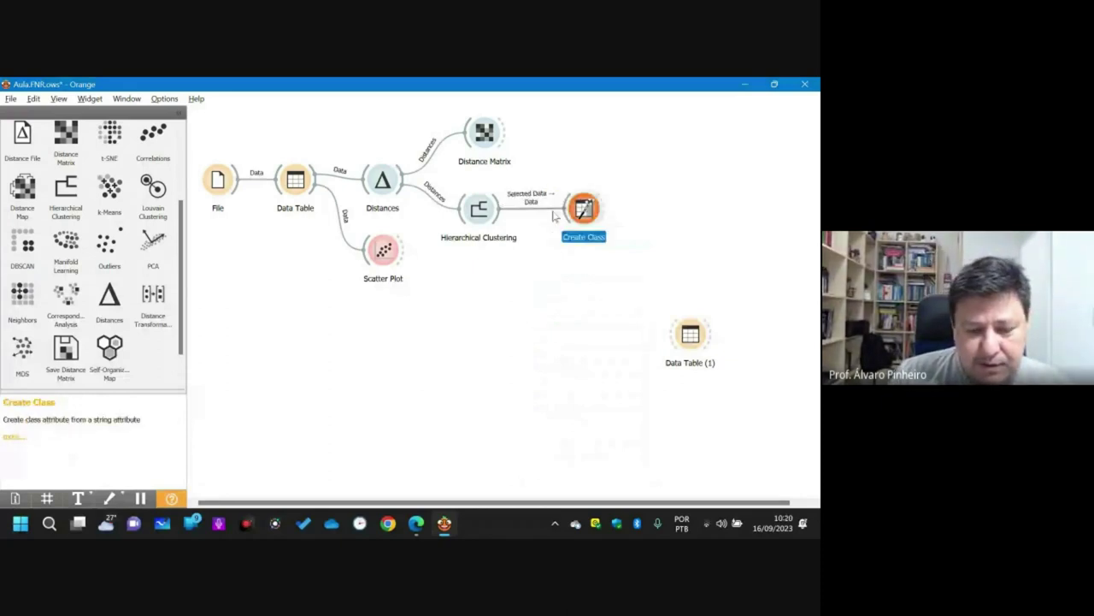
- Open the settings of the Create Class widget at the name of the first class
{"action": "double_click", "coordinate": [482, 211]}
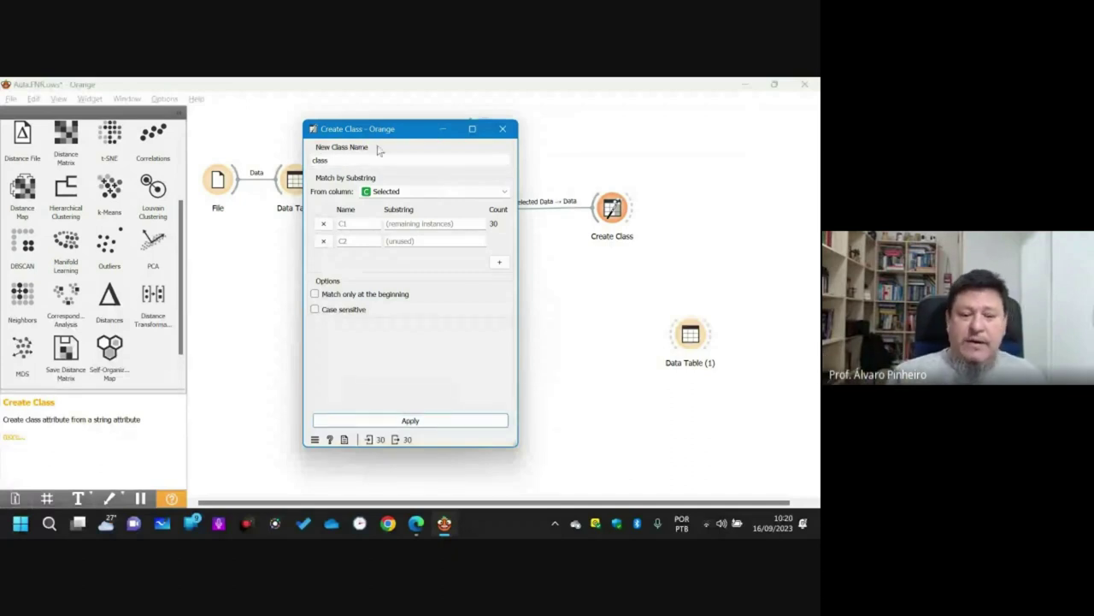
{"action": "left_click", "coordinate": [369, 220]}
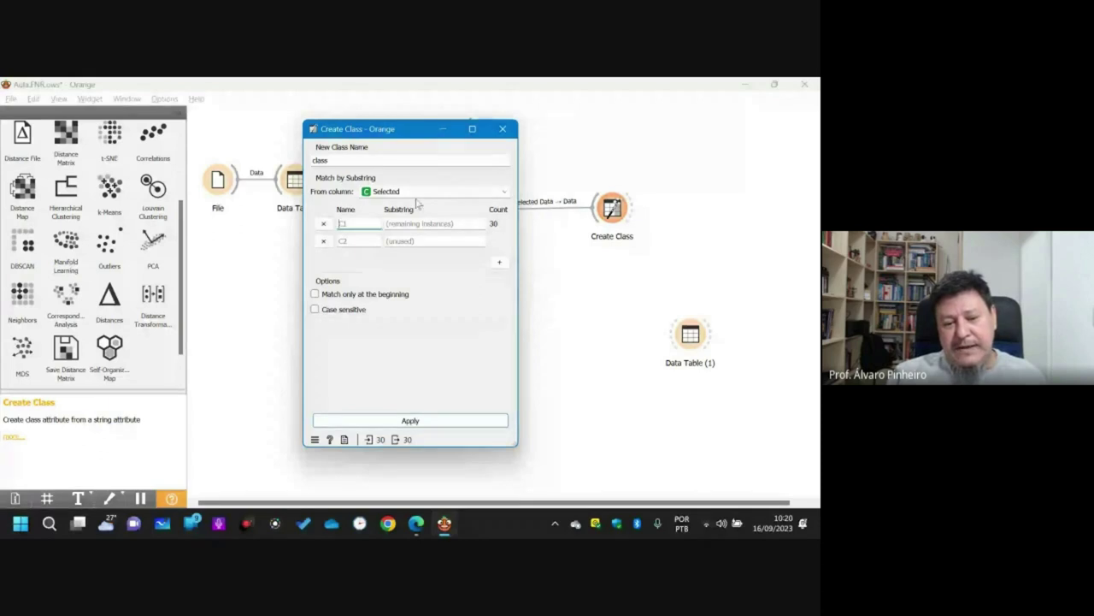
{"action": "left_click", "coordinate": [365, 222]}
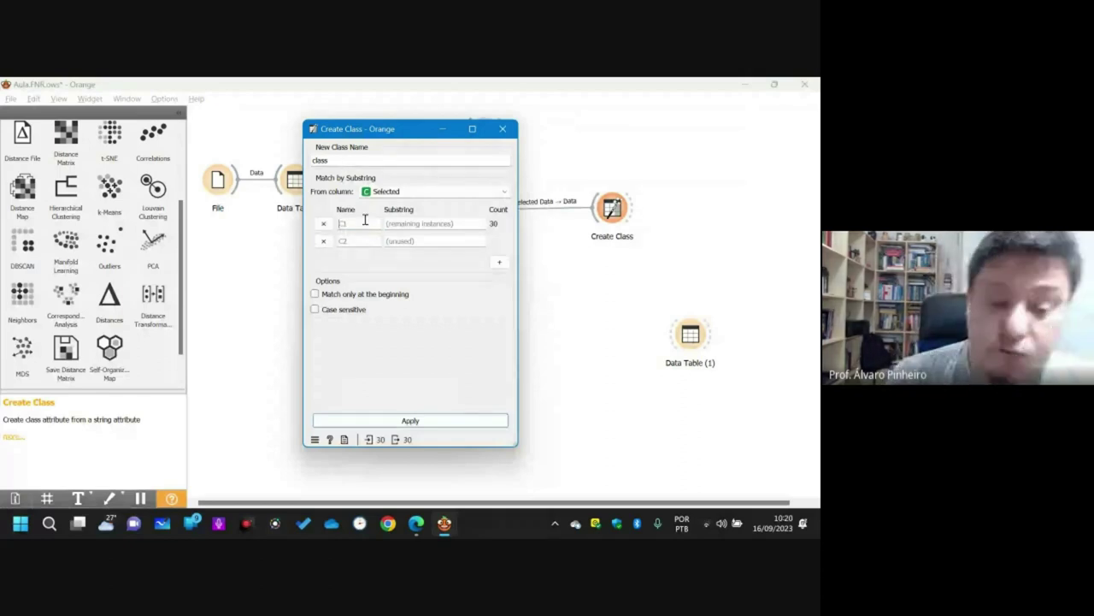
{"action": "type", "text": "C"}
{"action": "key", "text": "BackSpace"}
{"action": "type", "text": "Mer"}
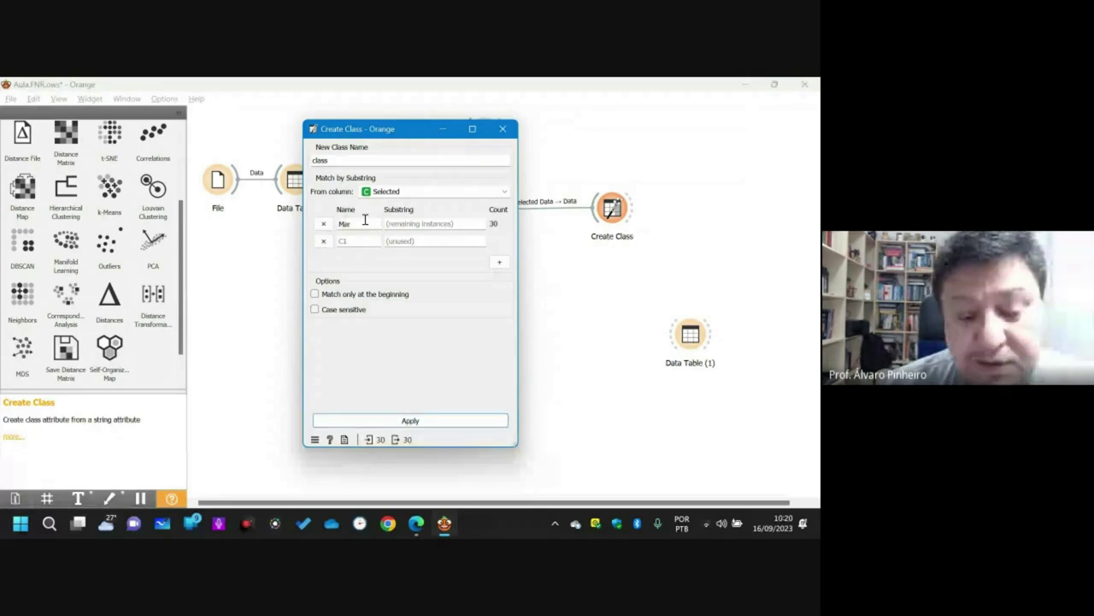
{"action": "type", "text": "arinho"}
{"action": "key", "text": "BackSpace"}
{"action": "key", "text": "BackSpace"}
{"action": "key", "text": "BackSpace"}
{"action": "key", "text": "BackSpace"}
{"action": "key", "text": "BackSpace"}
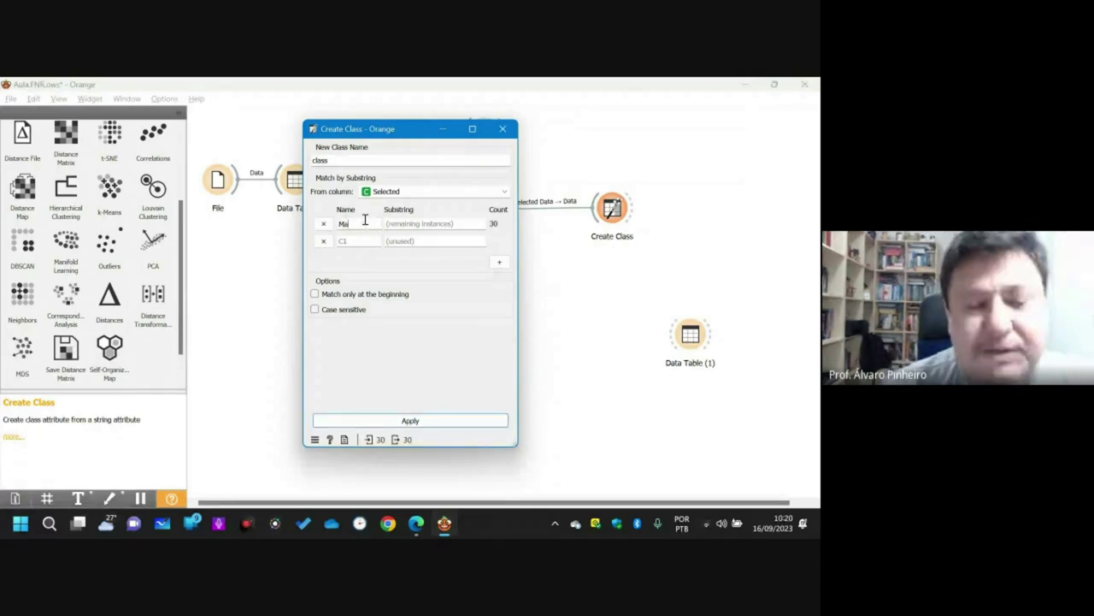
{"action": "type", "text": "m"}
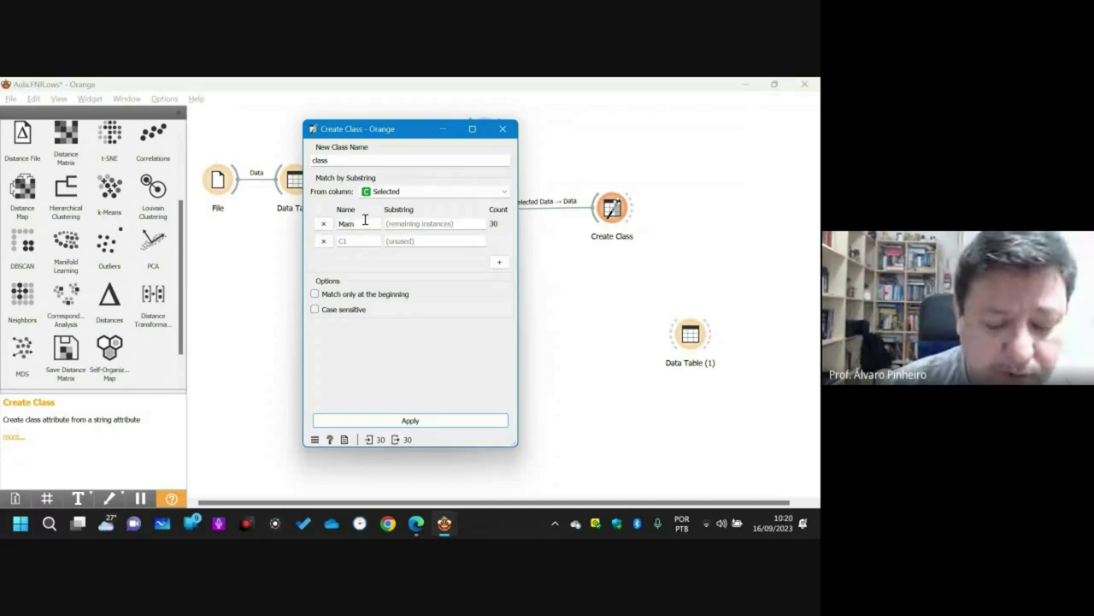
{"action": "key", "text": "BackSpace"}
{"action": "key", "text": "BackSpace"}
{"action": "key", "text": "BackSpace"}
- Name the first class Classe1 in Create Class and apply the settings
{"action": "type", "text": "C1"}
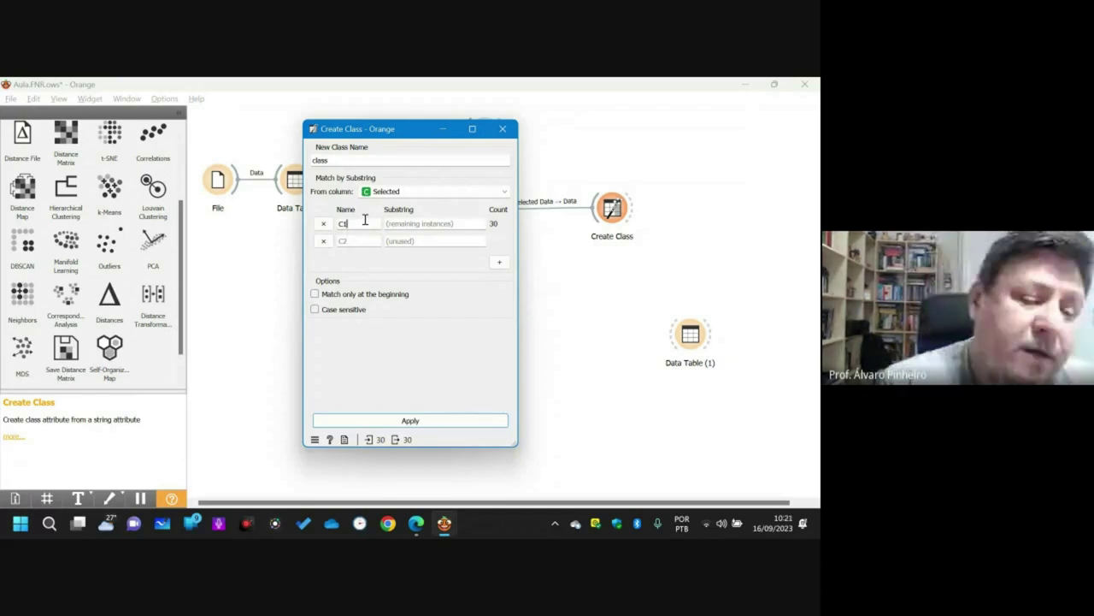
{"action": "type", "text": "Classe1"}
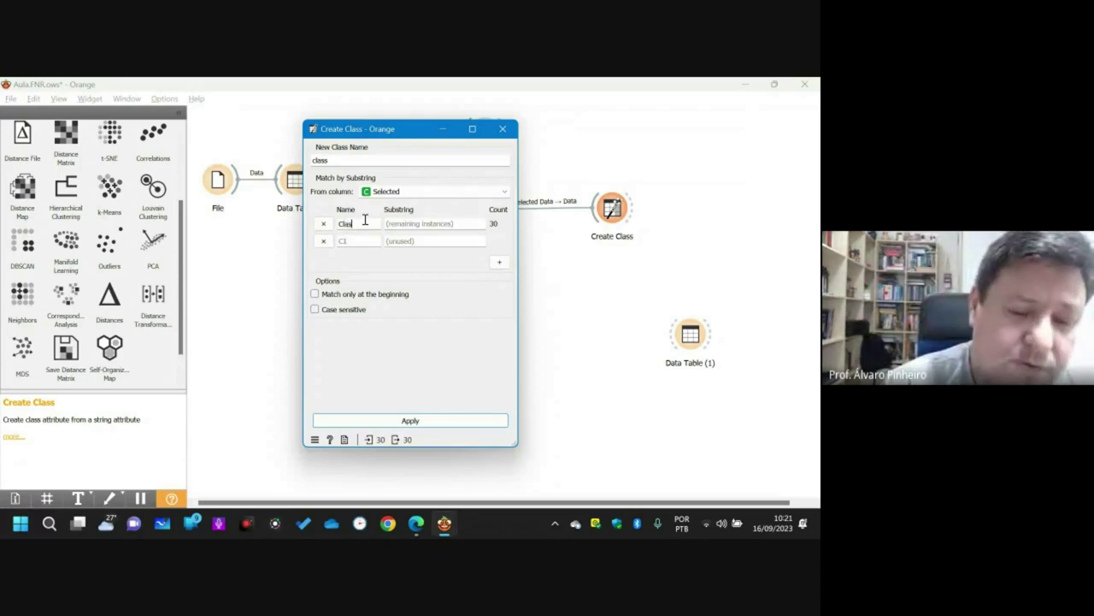
{"action": "left_click", "coordinate": [436, 421]}
- Replace the unlinked Data Table with a new one connected to Create Class and open it to view the classified animals
{"action": "mouse_move", "coordinate": [617, 214]}
{"action": "left_mouse_down"}
{"action": "mouse_move", "coordinate": [592, 215]}
{"action": "mouse_move", "coordinate": [633, 216]}
{"action": "left_mouse_up"}
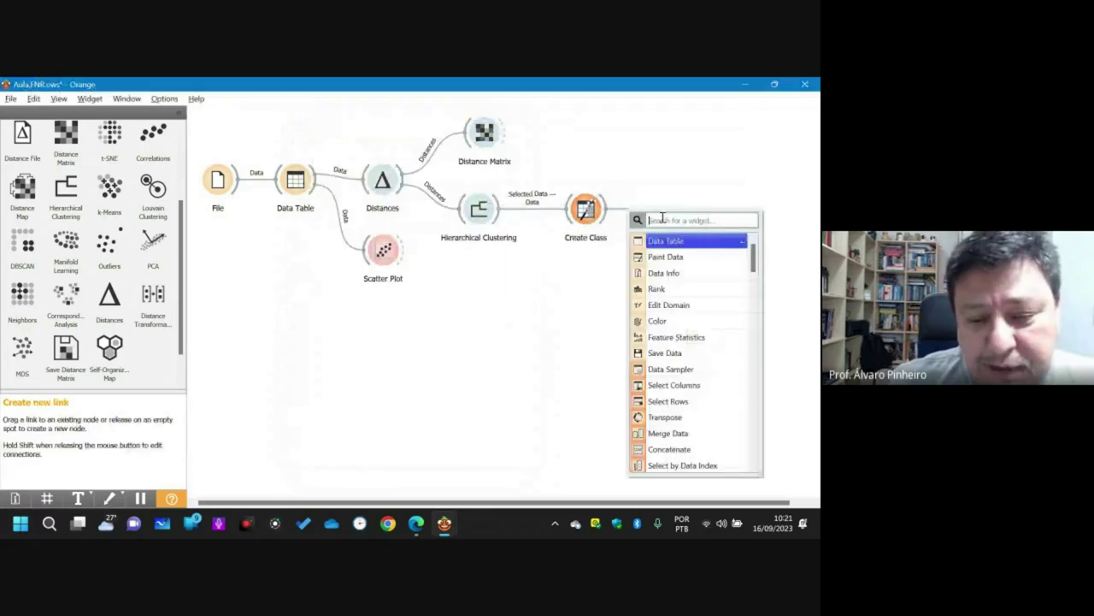
{"action": "key", "text": "Return"}
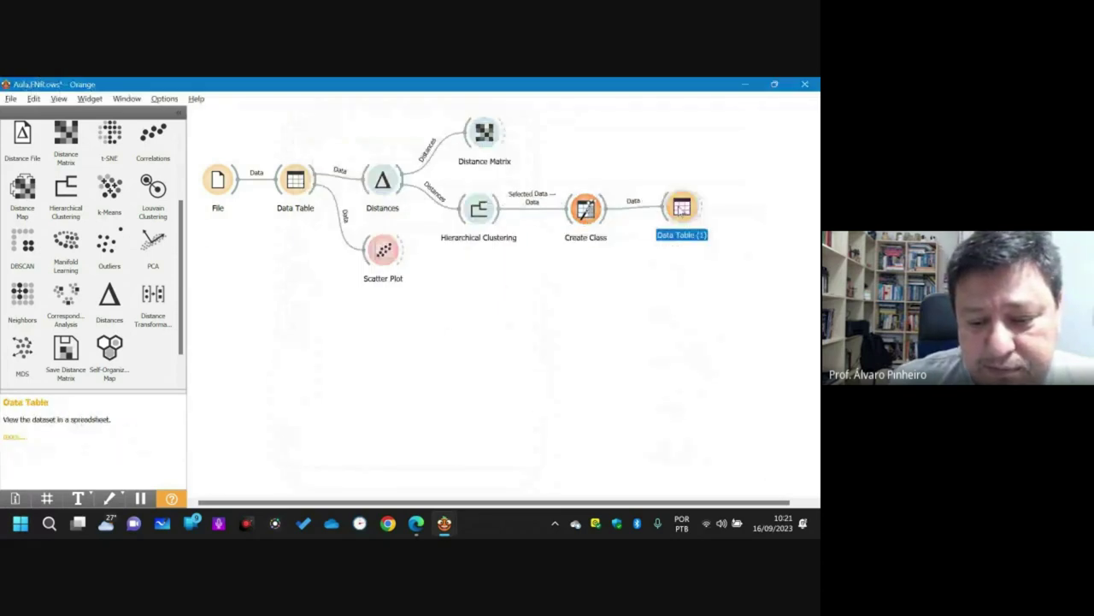
{"action": "double_click", "coordinate": [682, 208]}
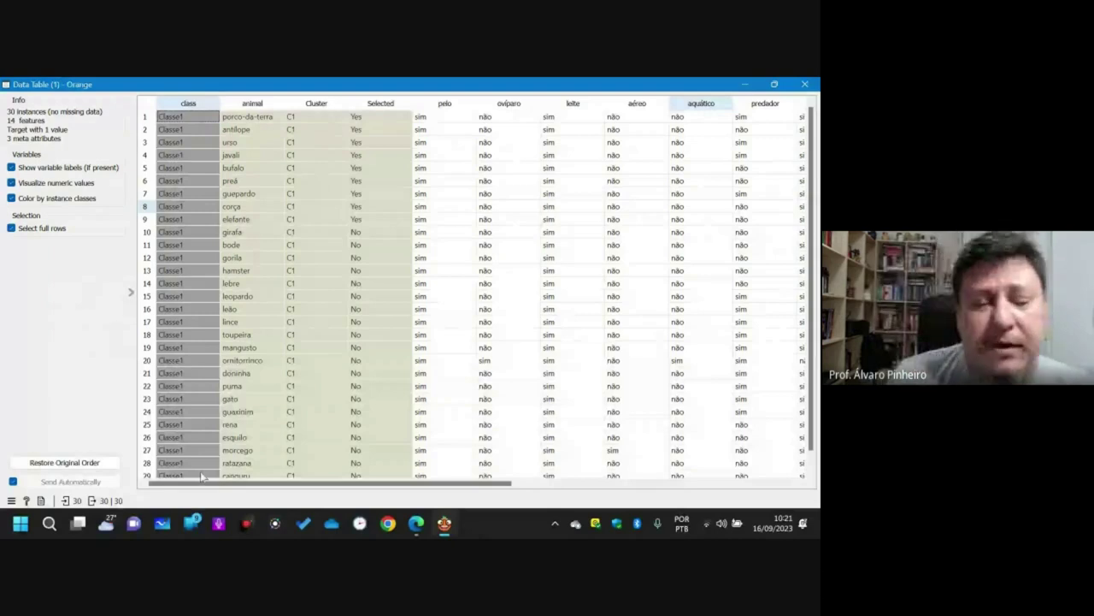
- Review the rest of the classified animals, then rename the first class in Create Class as Mamífero
{"action": "scroll", "coordinate": [250, 379], "scroll_direction": "down", "scroll_amount": 1}
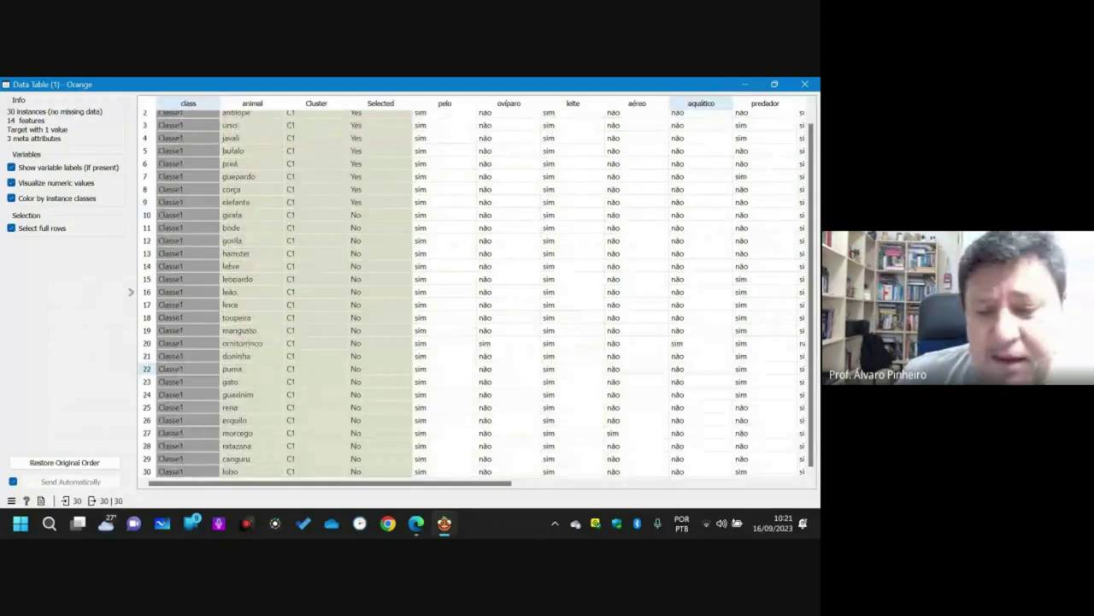
{"action": "left_click", "coordinate": [804, 84]}
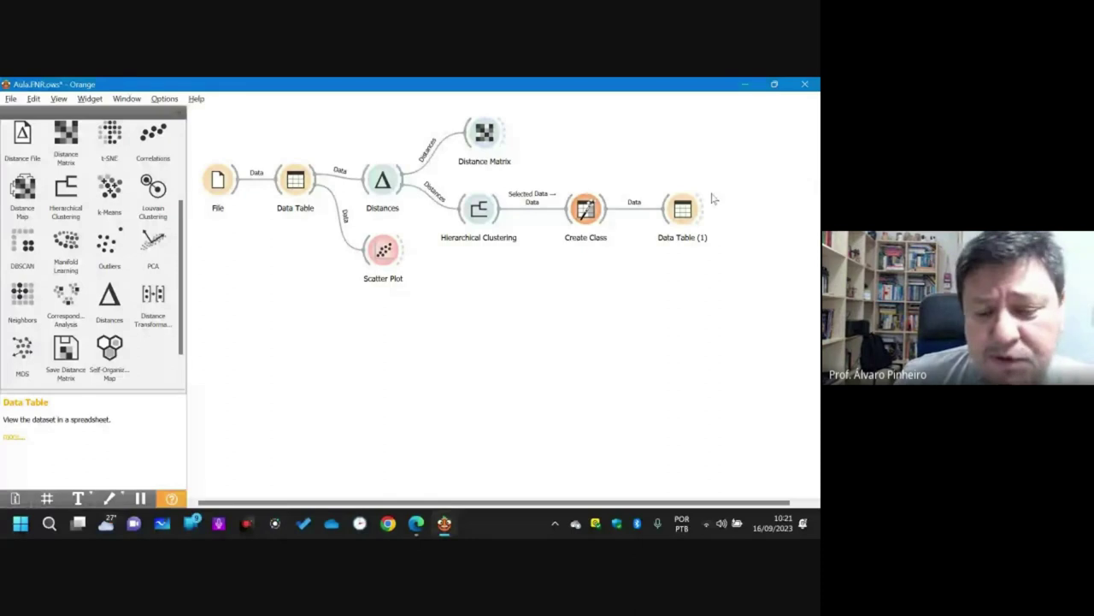
{"action": "double_click", "coordinate": [588, 214]}
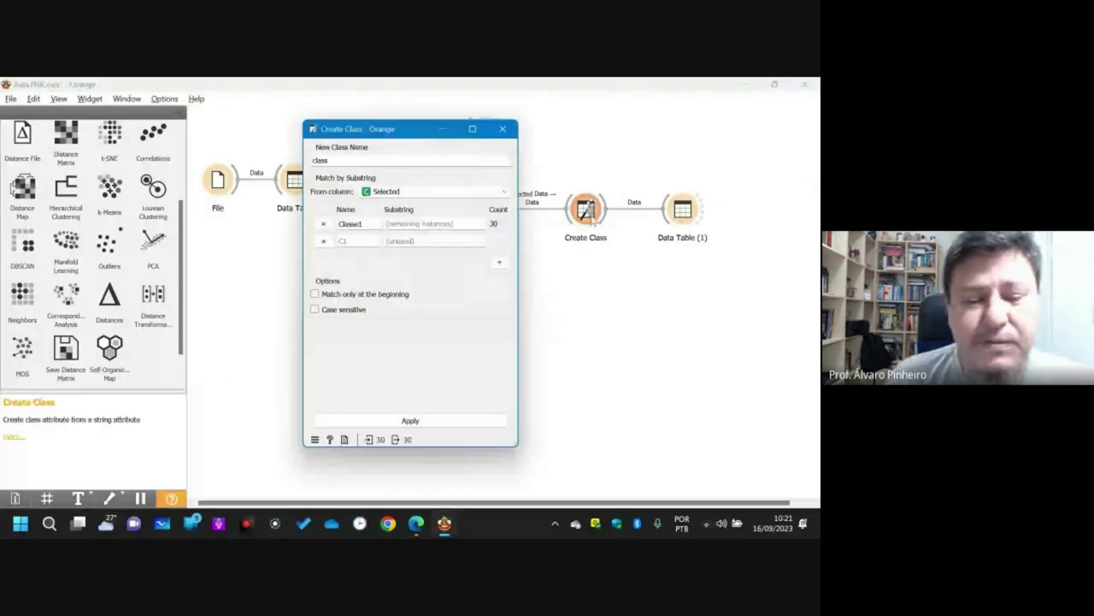
{"action": "double_click", "coordinate": [350, 223]}
{"action": "type", "text": "Mamífero"}
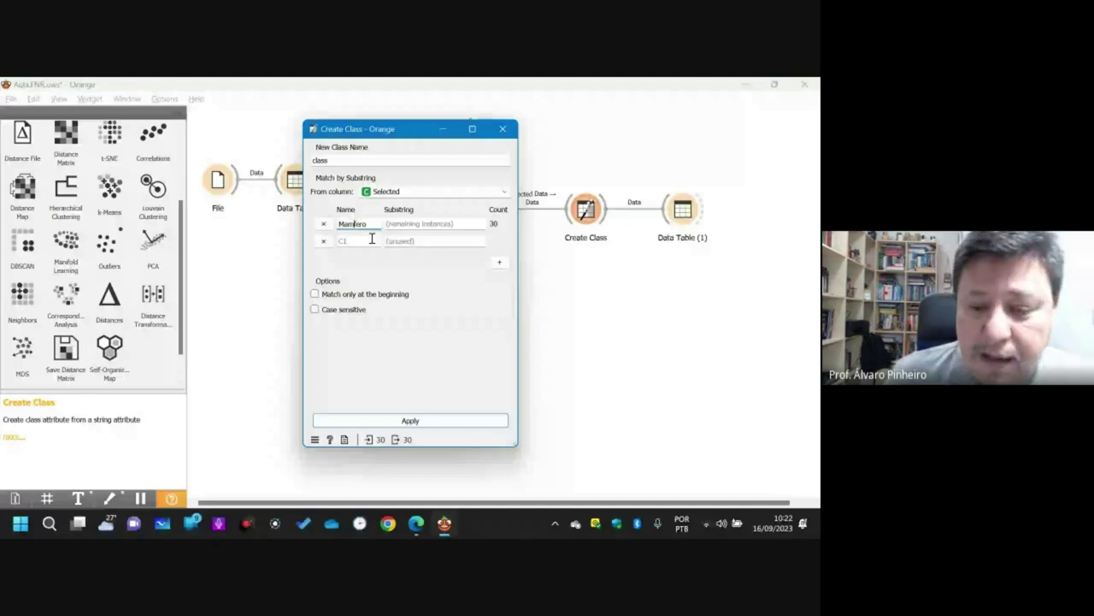
{"action": "left_click", "coordinate": [800, 187]}
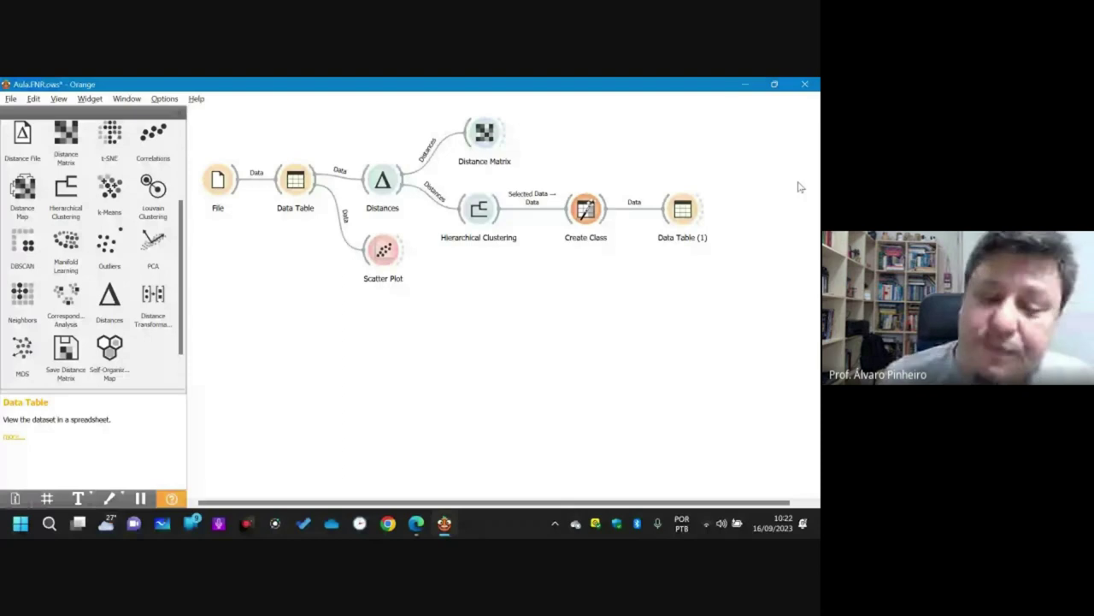
- Connect a new Save Data widget to the output of the Data Table that follows Create Class
{"action": "mouse_move", "coordinate": [690, 219]}
{"action": "left_mouse_down"}
{"action": "mouse_move", "coordinate": [677, 220]}
{"action": "mouse_move", "coordinate": [694, 215]}
{"action": "left_mouse_up"}
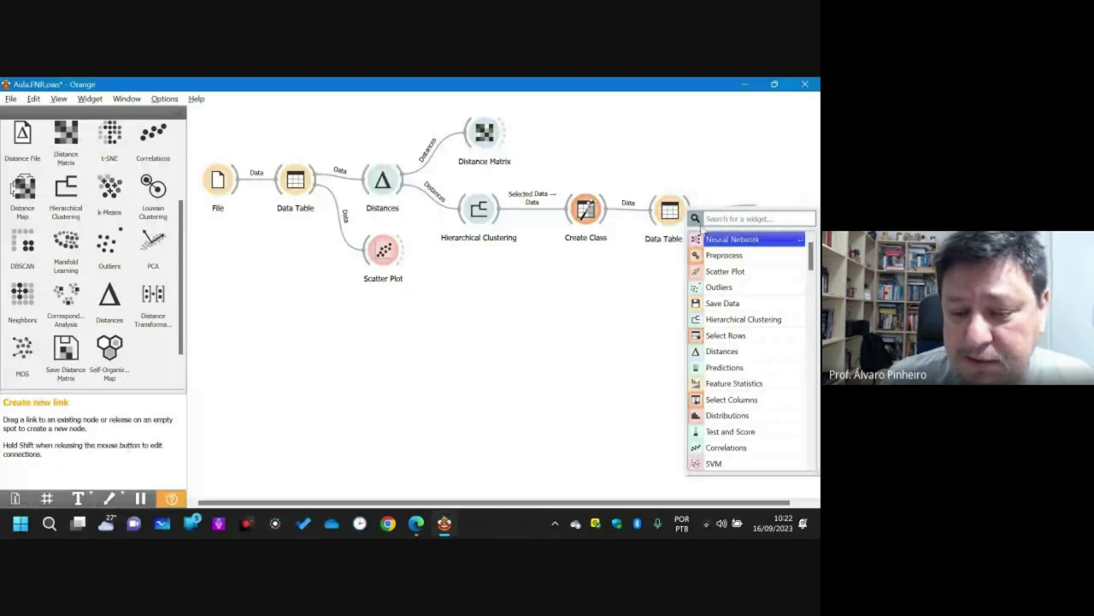
{"action": "type", "text": "s"}
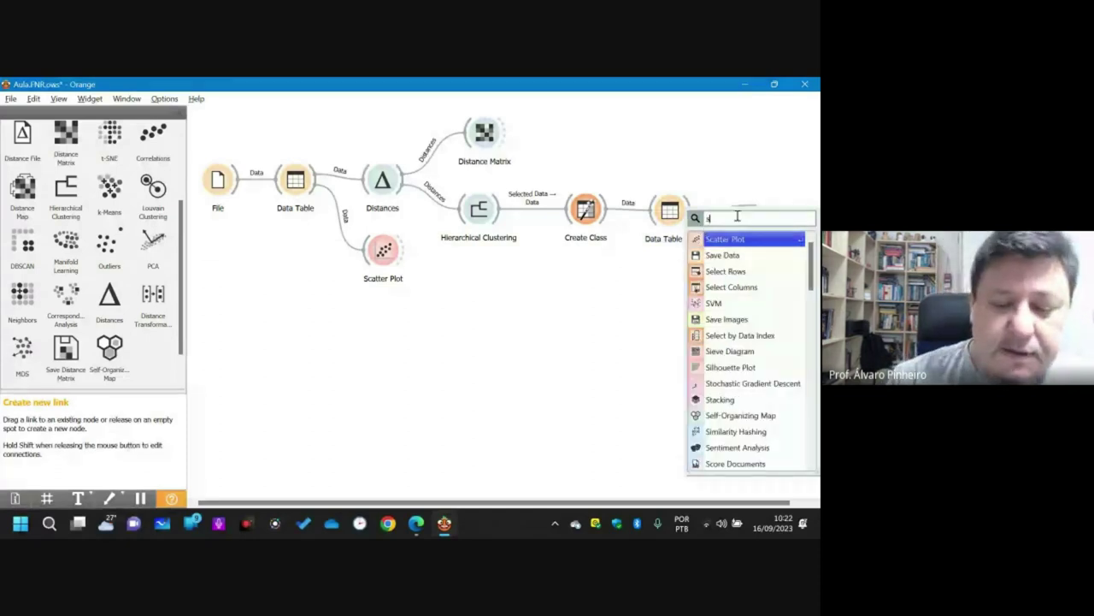
{"action": "type", "text": "a"}
{"action": "key", "text": "Return"}
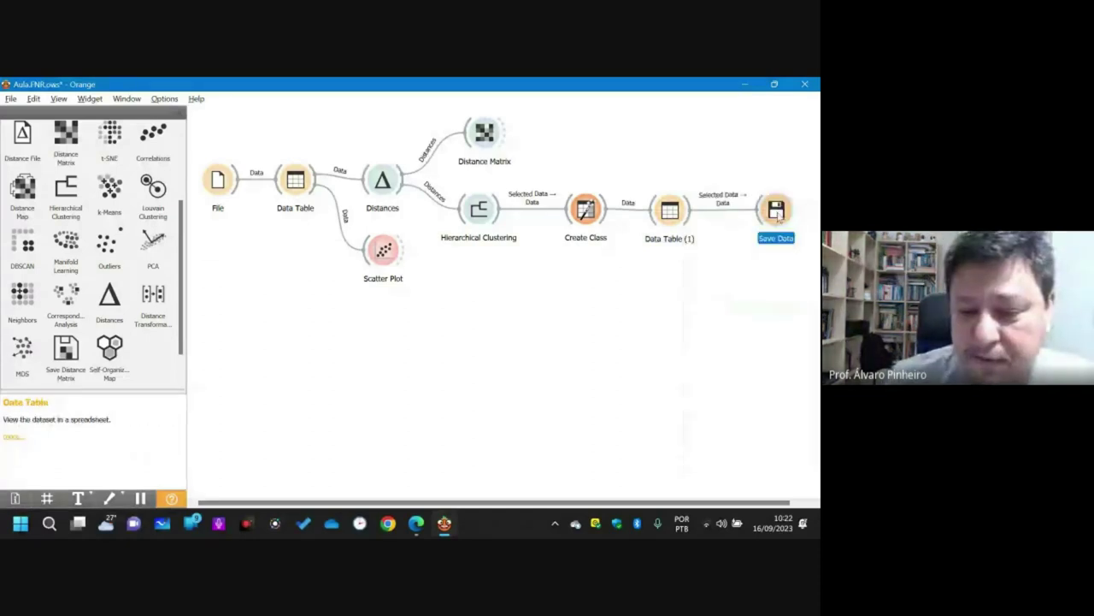
- Save the classified data from Save Data as animais.mamiferos.xlsx in the animais folder
{"action": "double_click", "coordinate": [776, 212]}
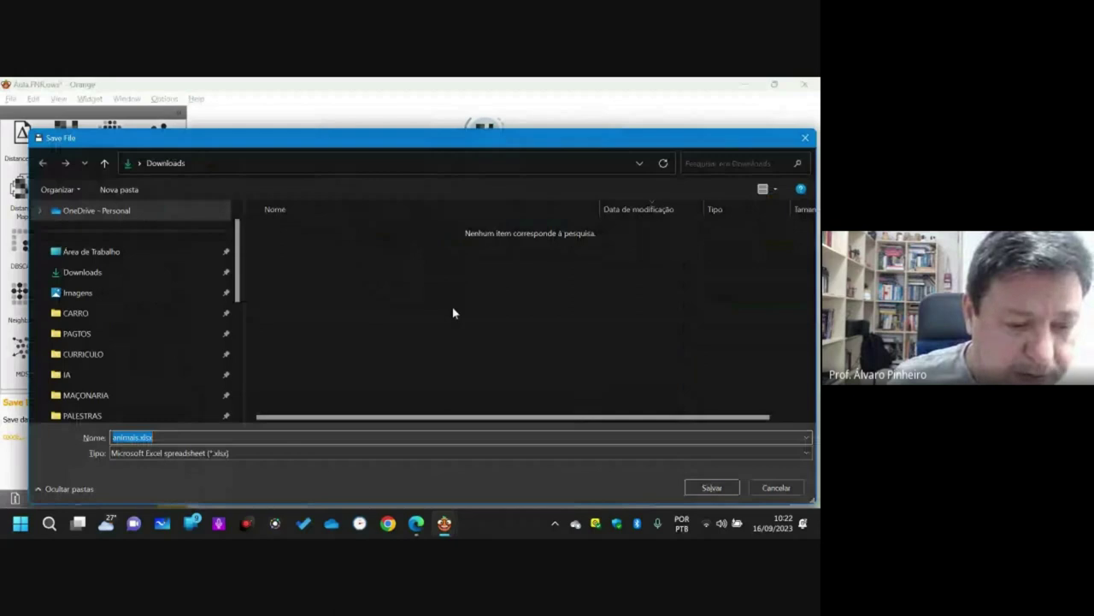
{"action": "scroll", "coordinate": [241, 321], "scroll_direction": "down", "scroll_amount": 2}
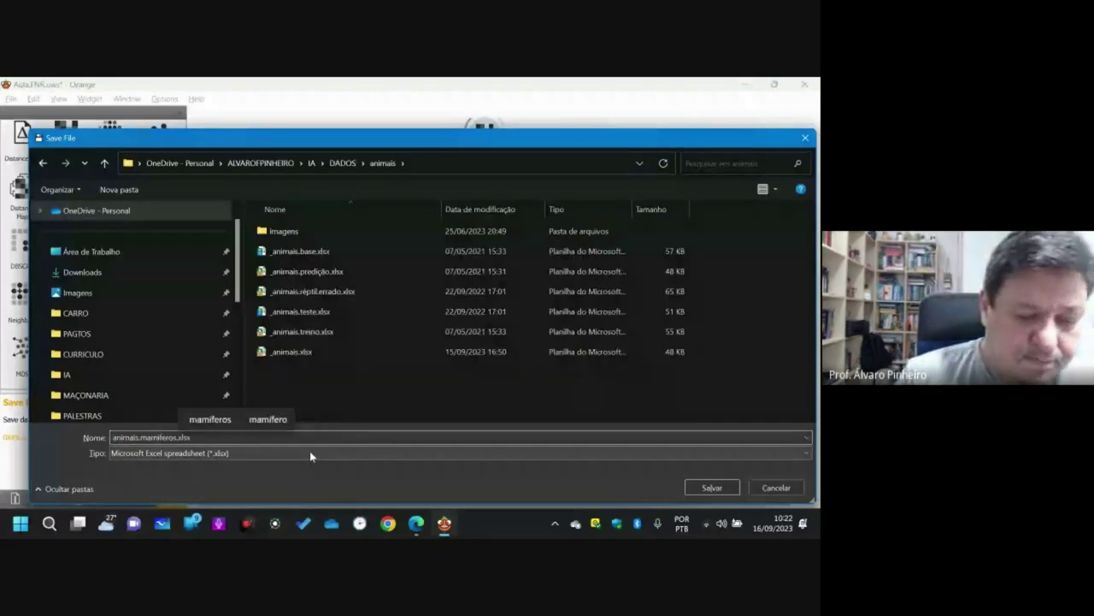
{"action": "key", "text": "Return"}
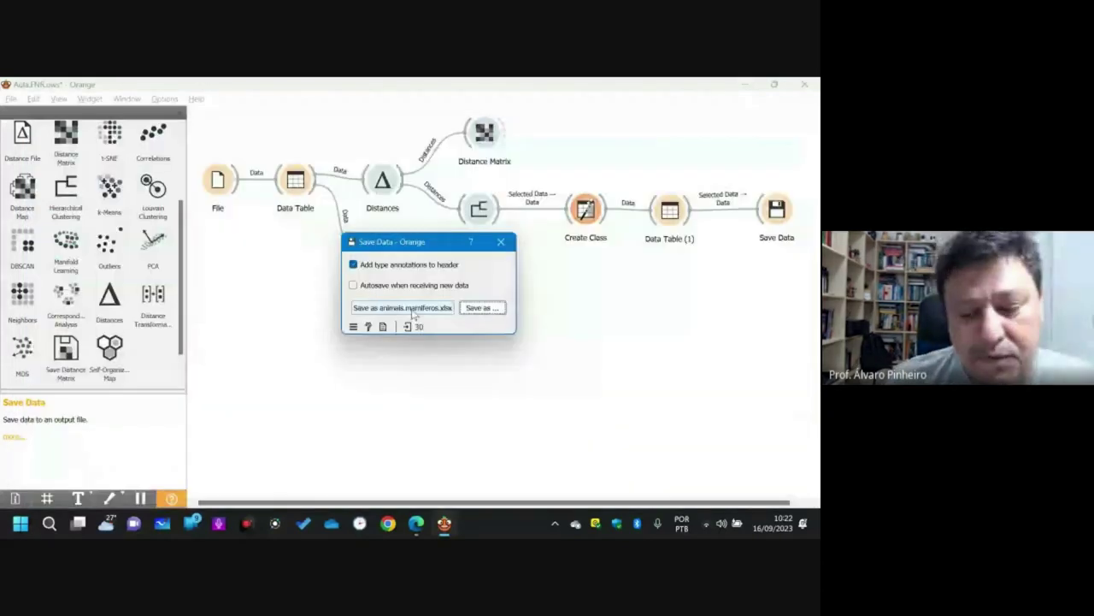
{"action": "left_click", "coordinate": [412, 310]}
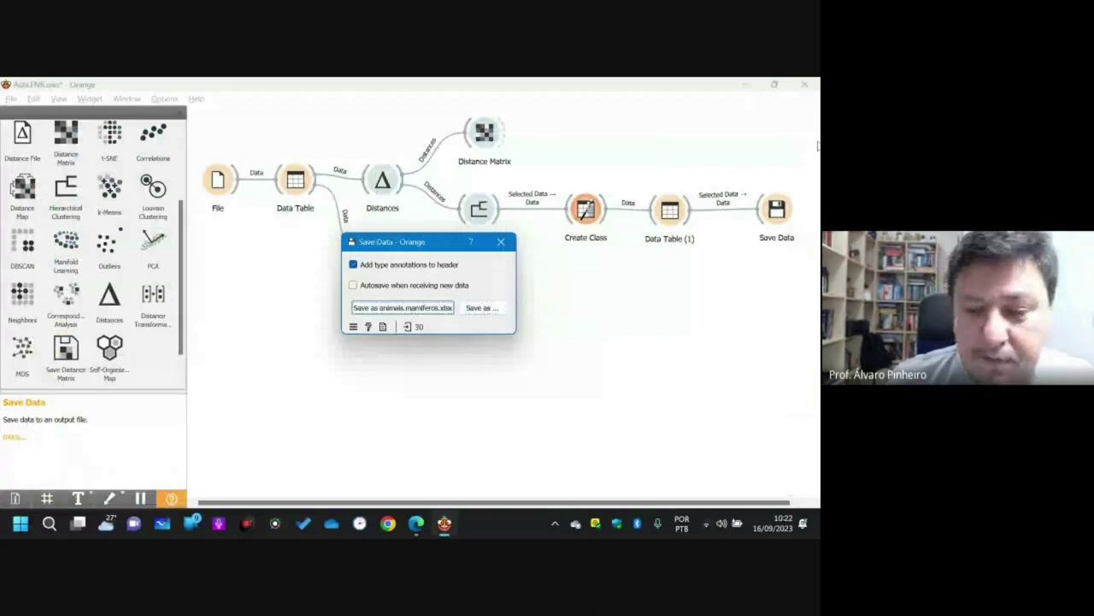
{"action": "left_click", "coordinate": [606, 382]}
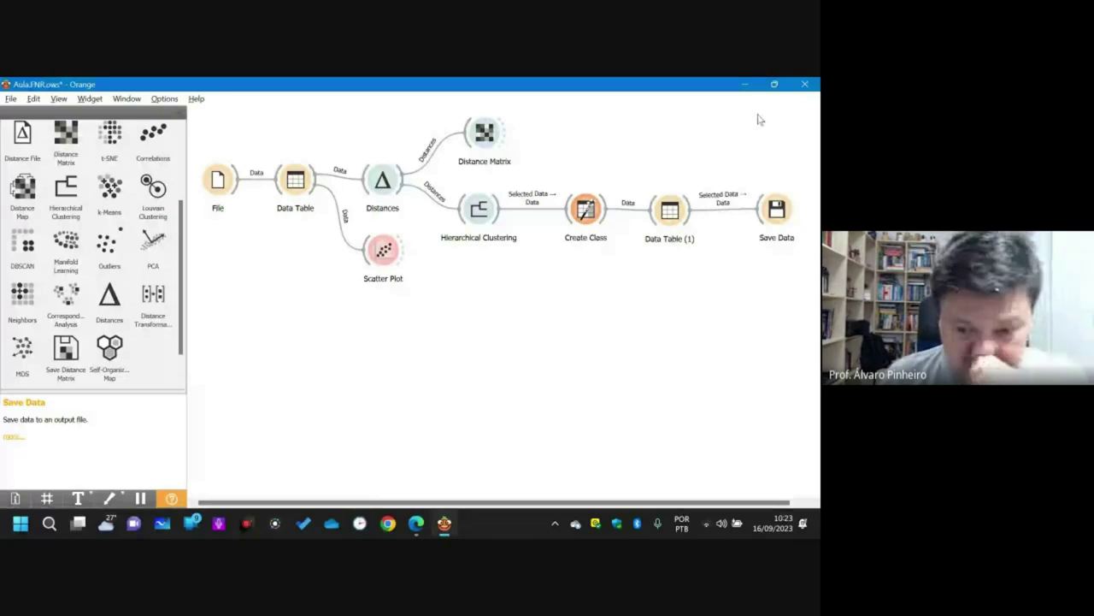
- Check the animais folder in File Explorer for the exported file and return to the Orange workflow
{"action": "left_click", "coordinate": [745, 85]}
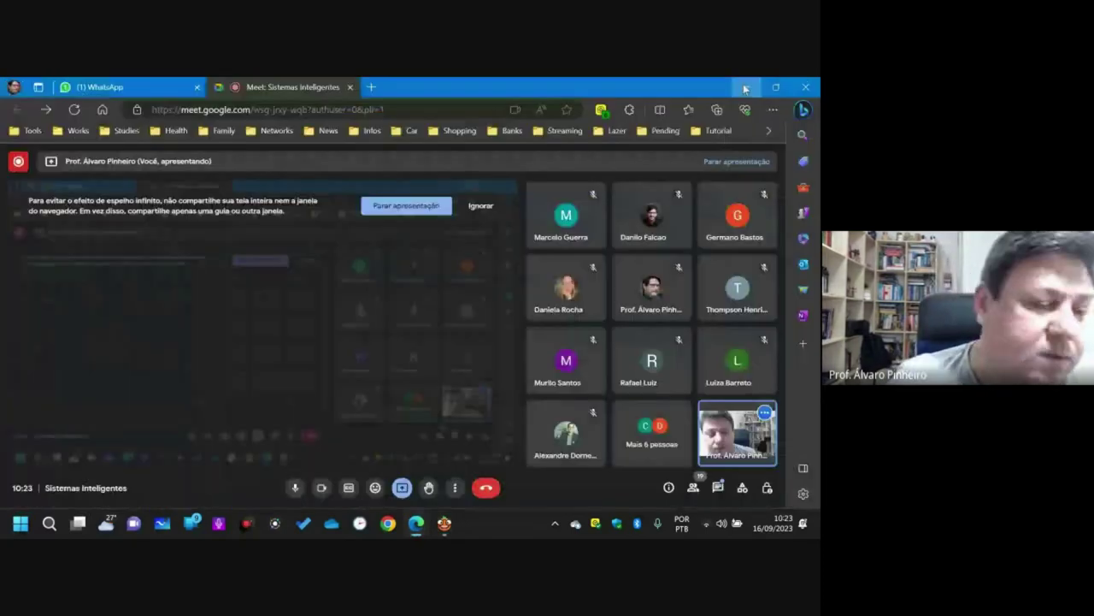
{"action": "left_click", "coordinate": [745, 89]}
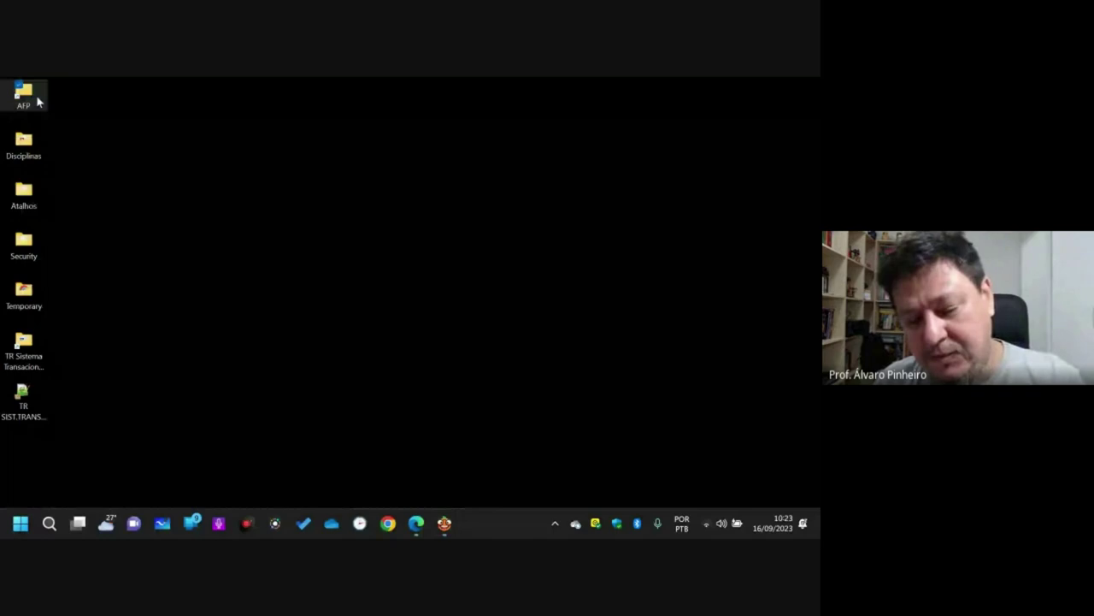
{"action": "double_click", "coordinate": [37, 101]}
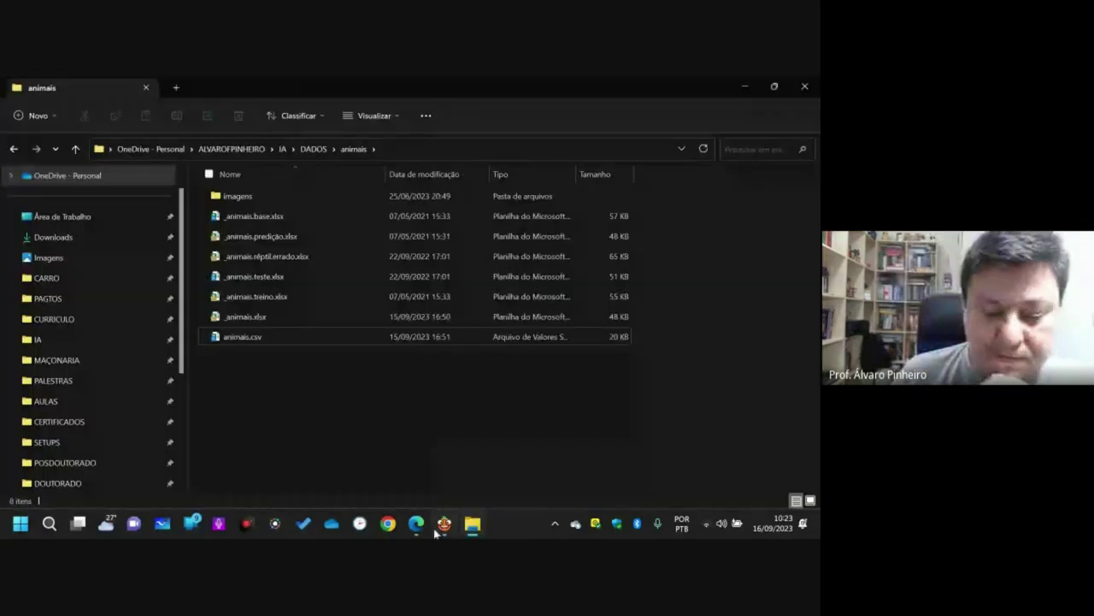
{"action": "mouse_move", "coordinate": [447, 528]}
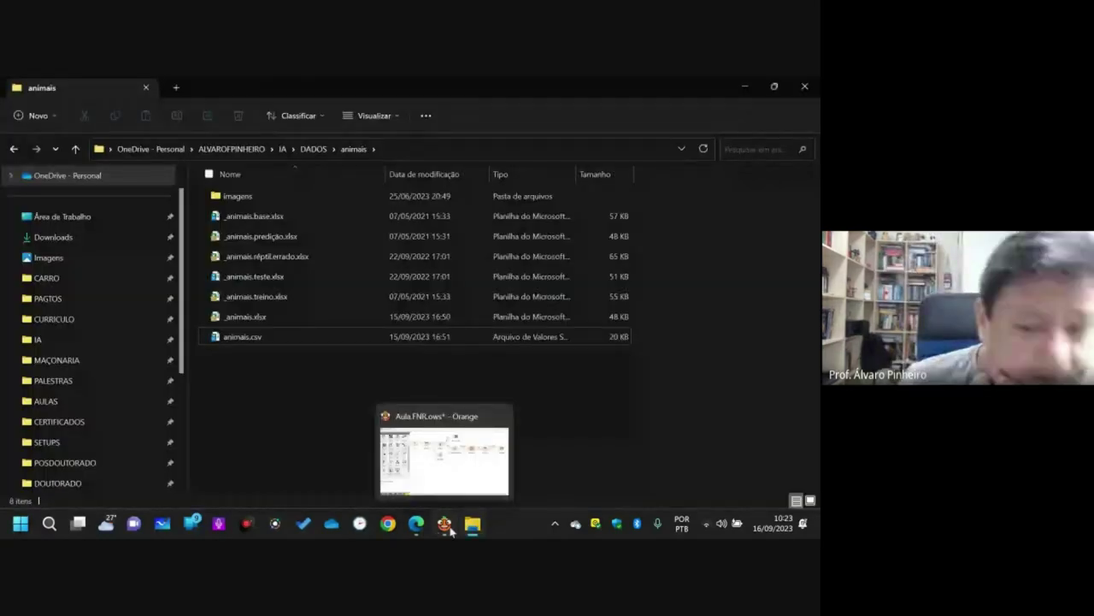
{"action": "left_click", "coordinate": [446, 526]}
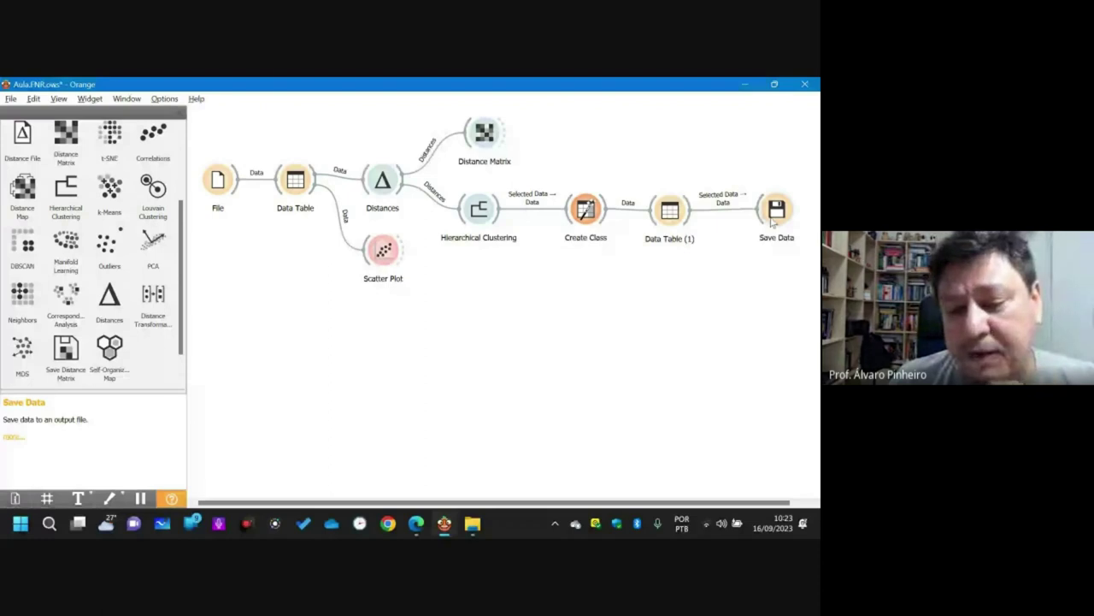
- Save the data from Save Data in comma-separated values format as animais.mamiferos.csv in the animais folder
{"action": "double_click", "coordinate": [773, 214]}
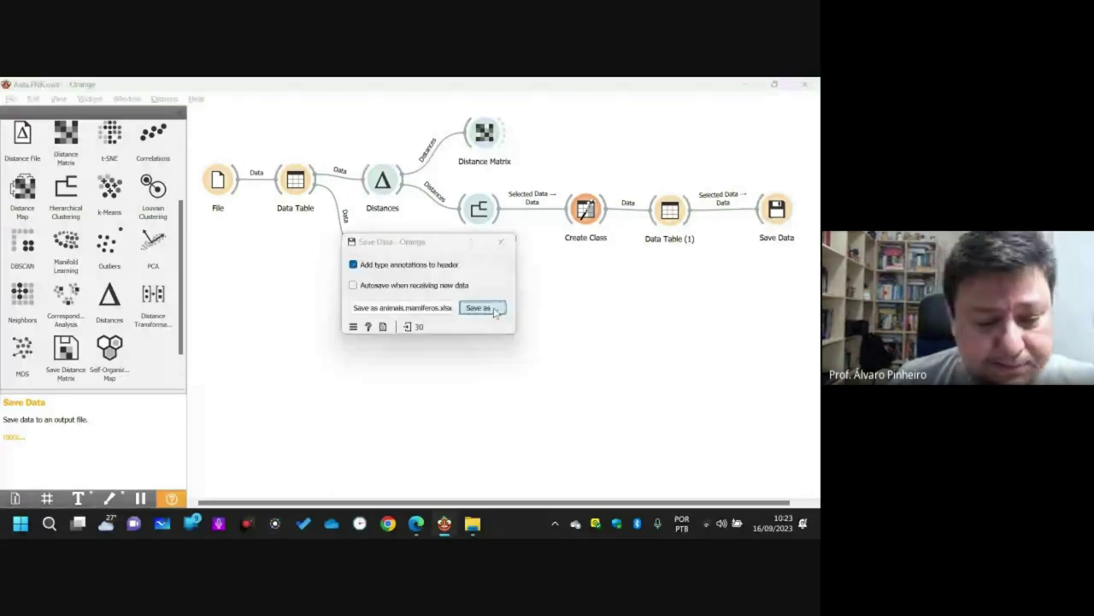
{"action": "left_click", "coordinate": [480, 308]}
{"action": "left_click", "coordinate": [192, 453]}
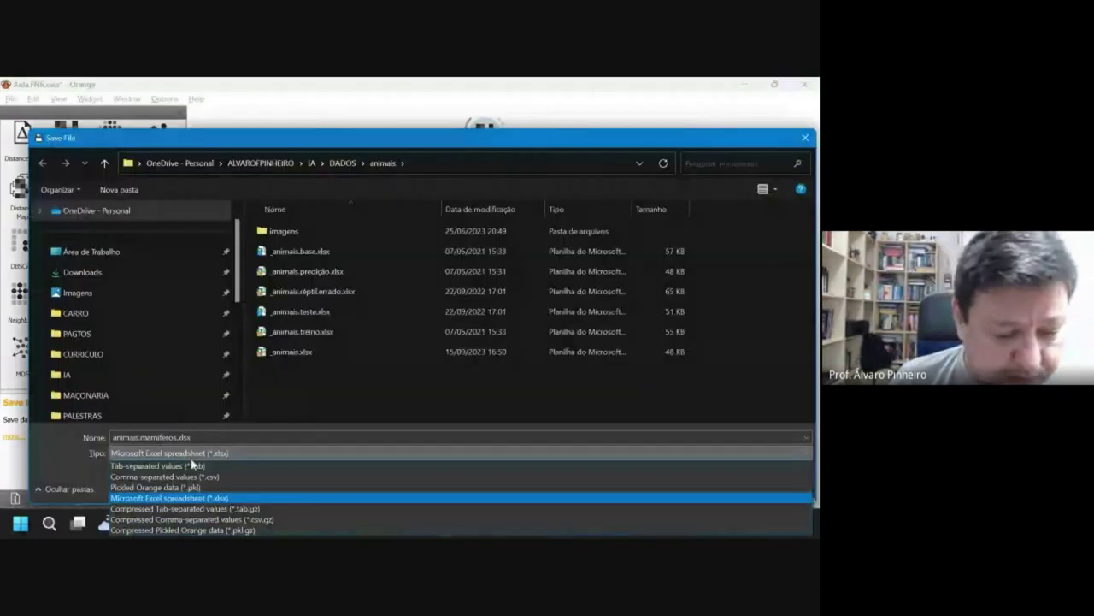
{"action": "left_click", "coordinate": [164, 477]}
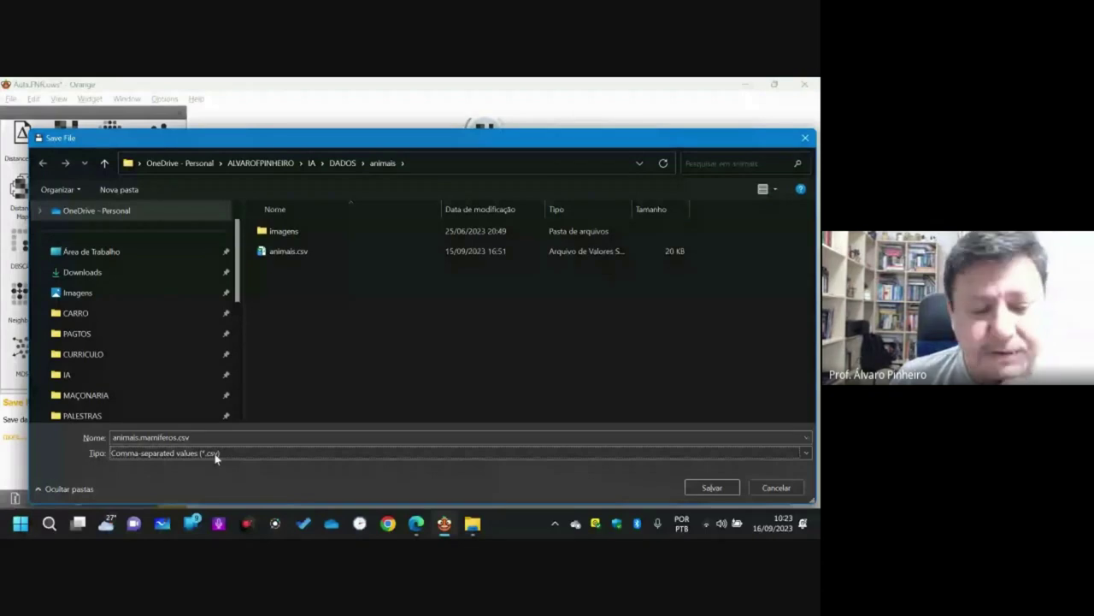
{"action": "left_click", "coordinate": [709, 487]}
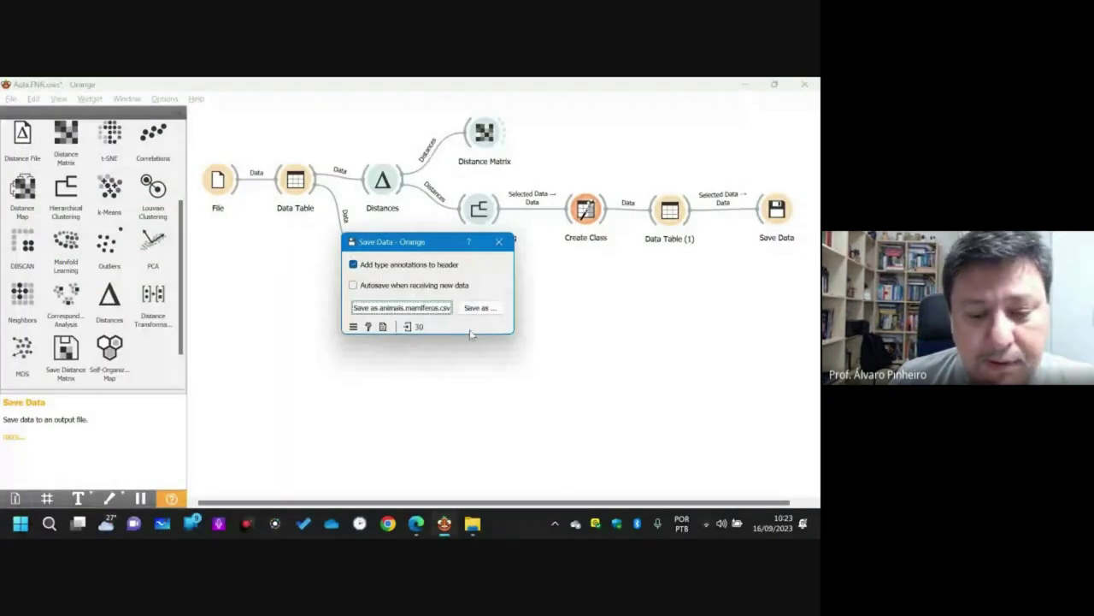
- Open animais.mamiferos.csv from File Explorer in Excel, inspect its contents with column A widened, and close it without saving
{"action": "left_click", "coordinate": [472, 309]}
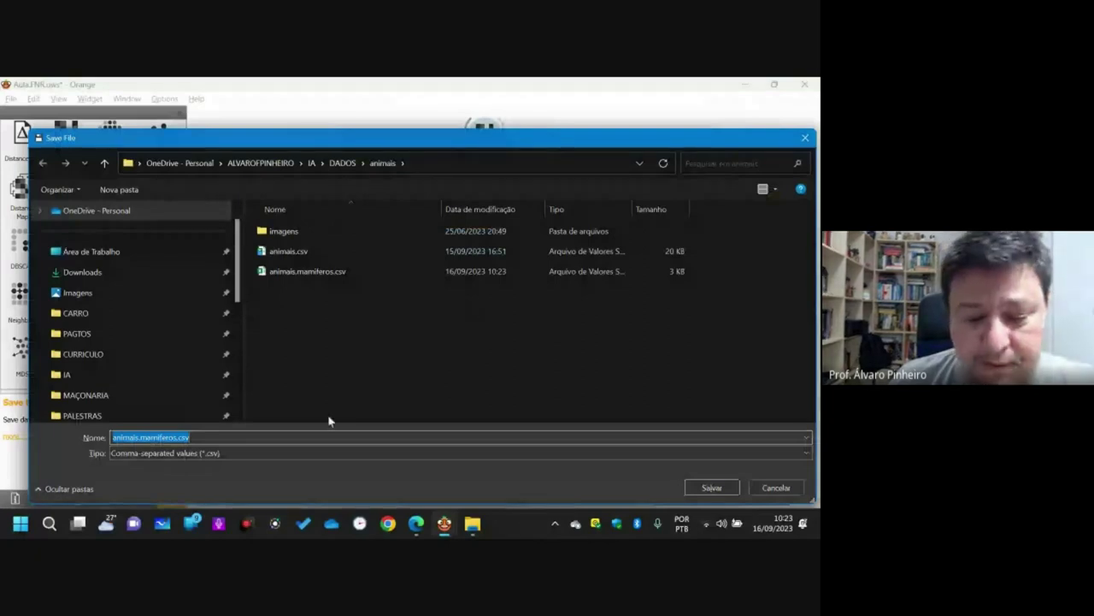
{"action": "left_click", "coordinate": [473, 525]}
{"action": "key", "text": "alt+Up"}
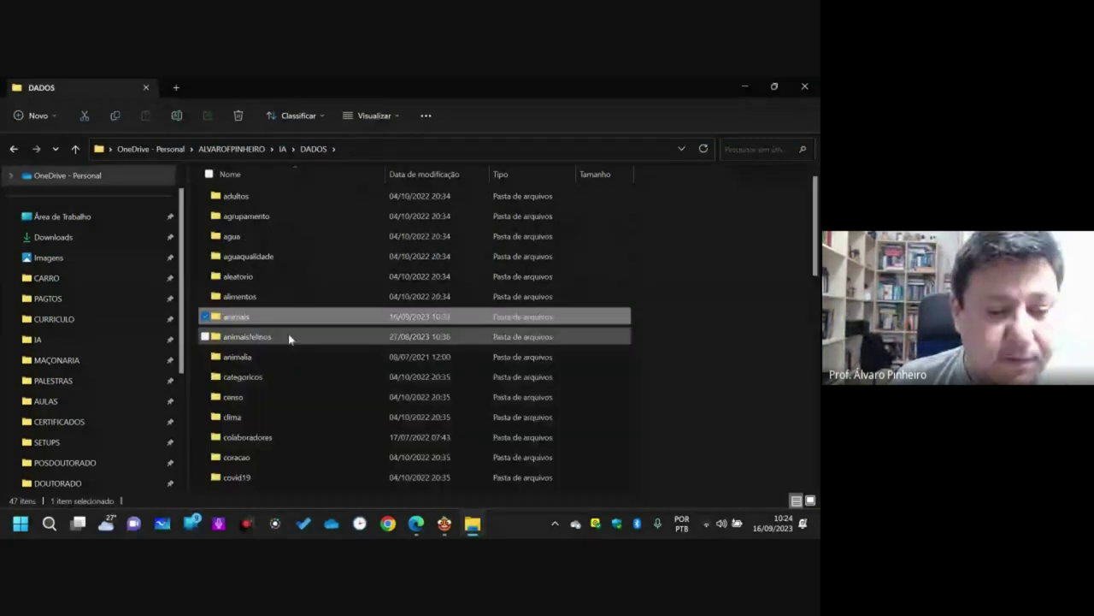
{"action": "key", "text": "alt+Left"}
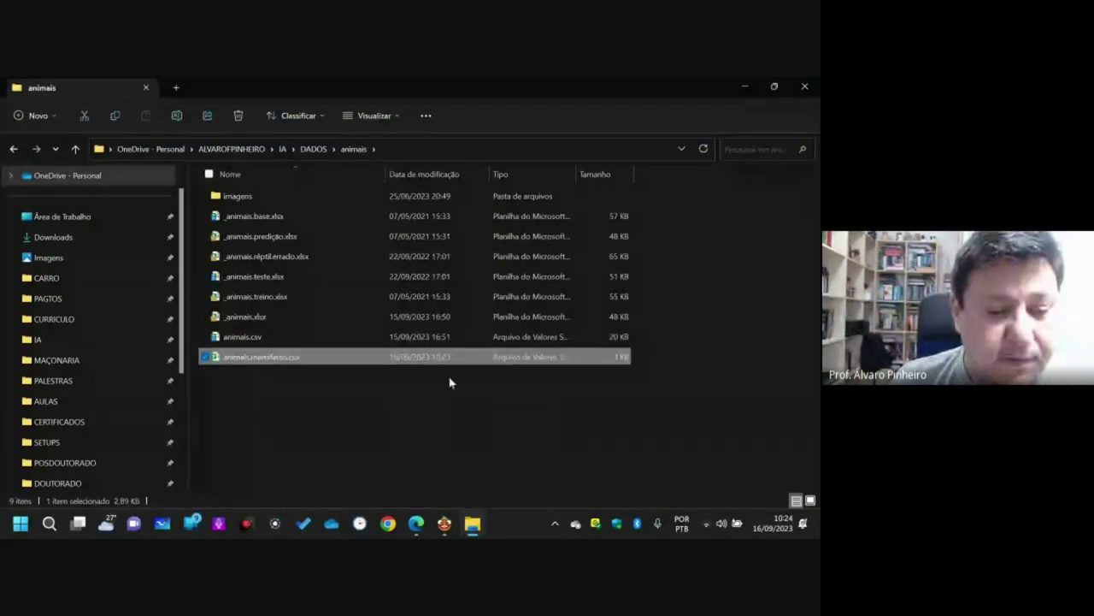
{"action": "key", "text": "Return"}
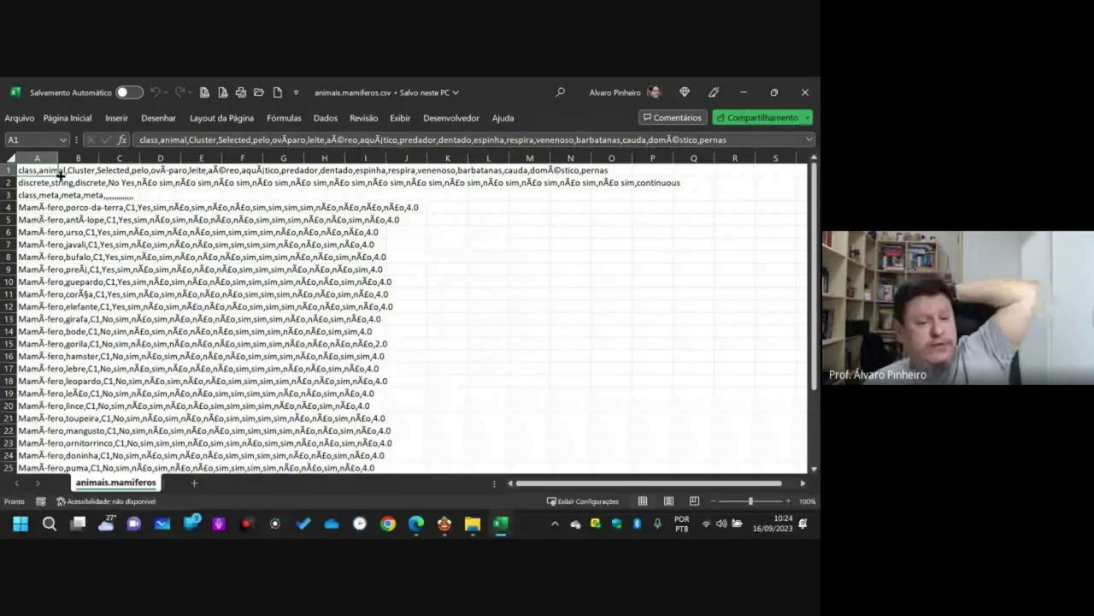
{"action": "left_click_drag", "start_coordinate": [57, 158], "coordinate": [174, 158]}
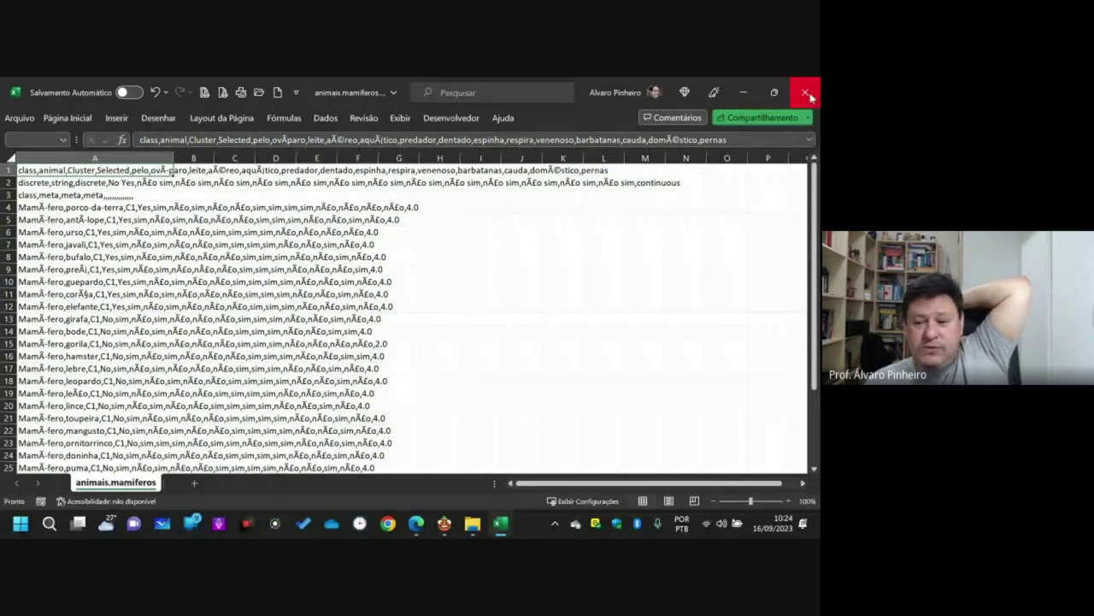
{"action": "left_click", "coordinate": [805, 91]}
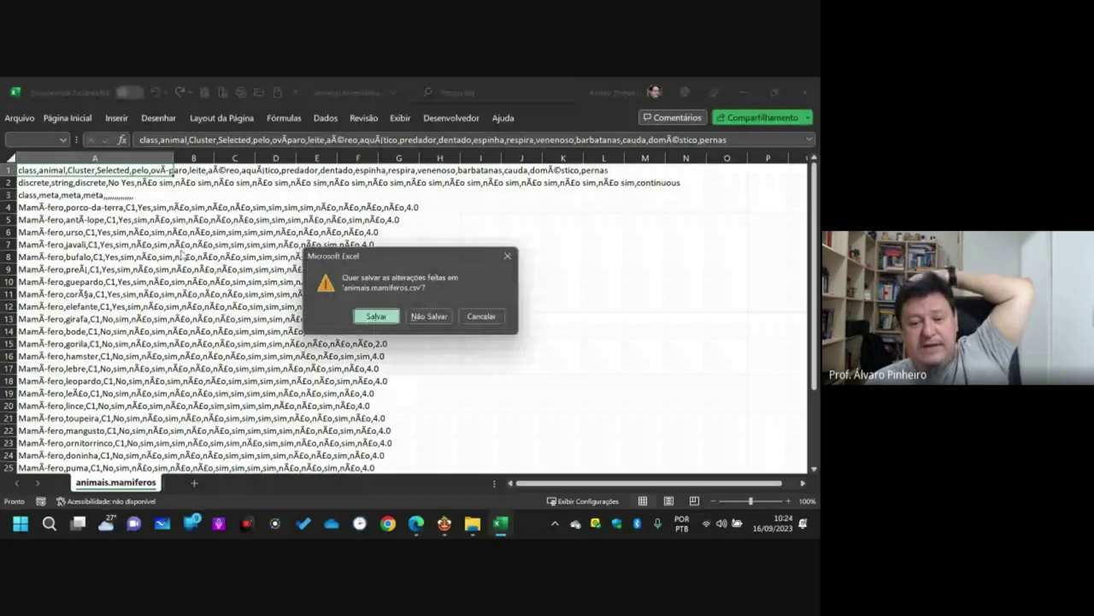
{"action": "left_click", "coordinate": [429, 316]}
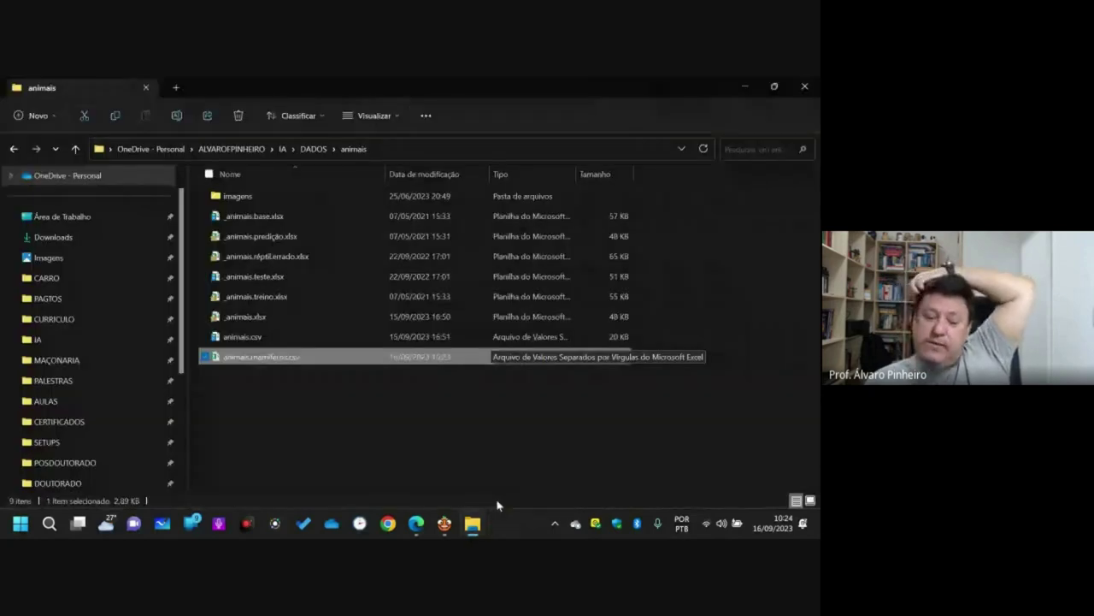
- Switch back to Orange and cut the Hierarchical Clustering dendrogram at a height ratio of 73.1%
{"action": "key", "text": "alt+Tab"}
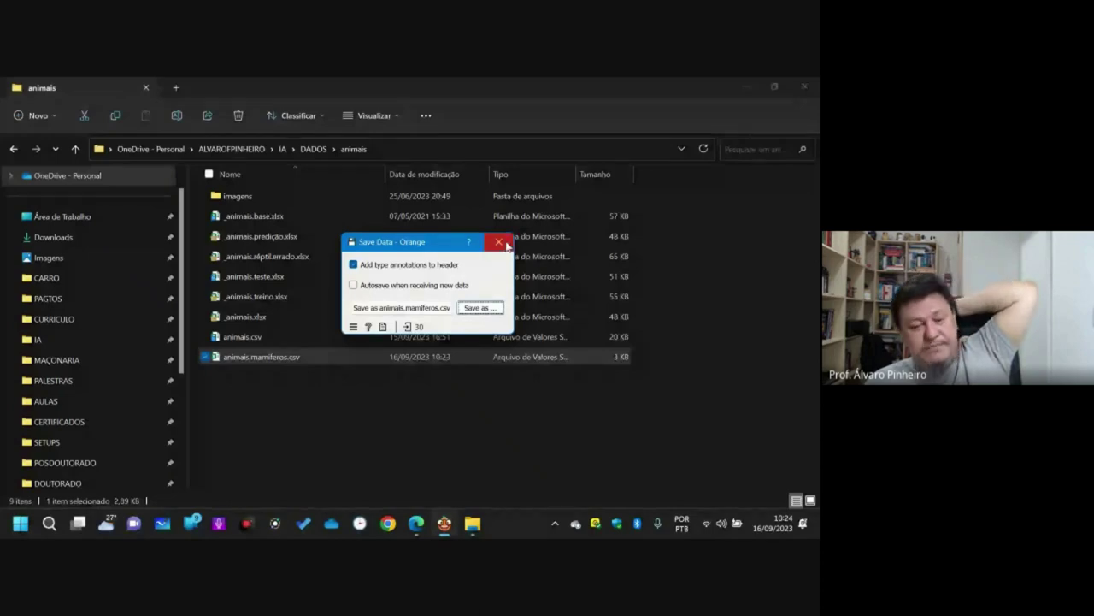
{"action": "left_click", "coordinate": [506, 245]}
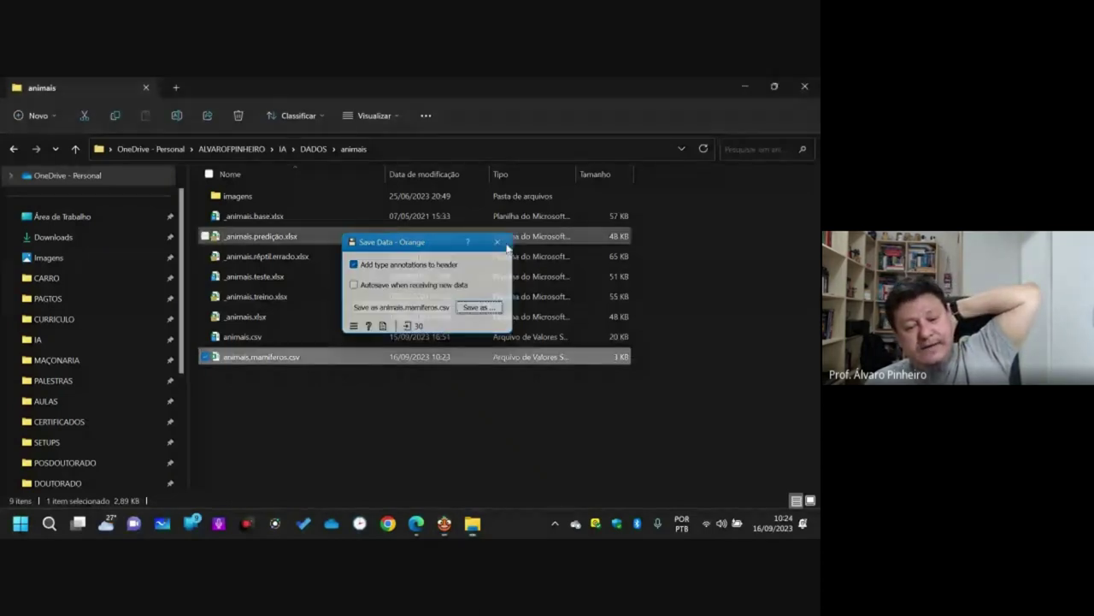
{"action": "key", "text": "alt+Tab"}
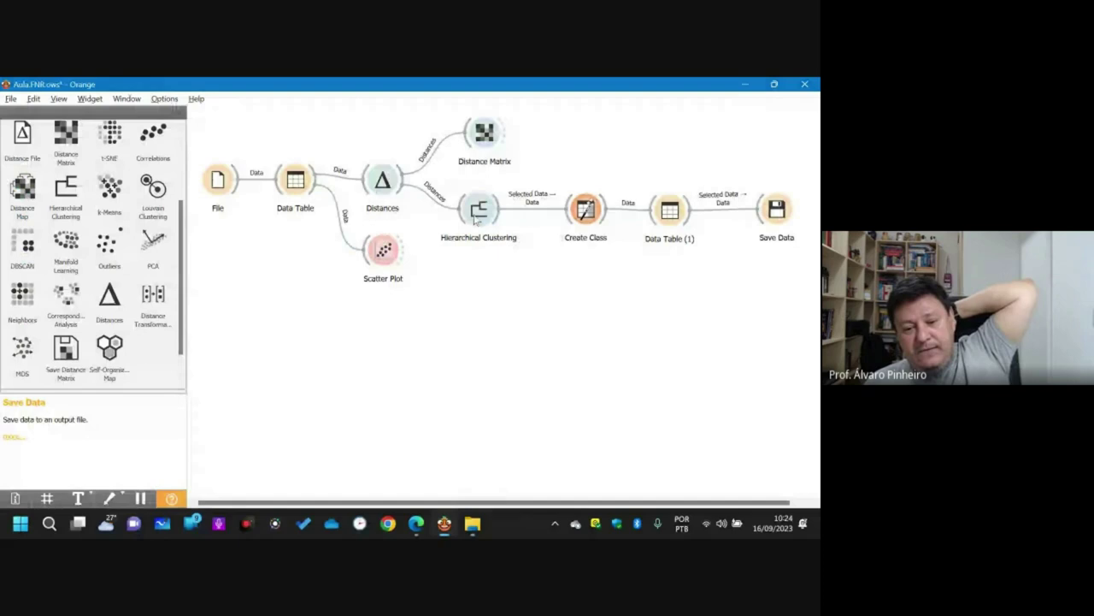
{"action": "double_click", "coordinate": [476, 215]}
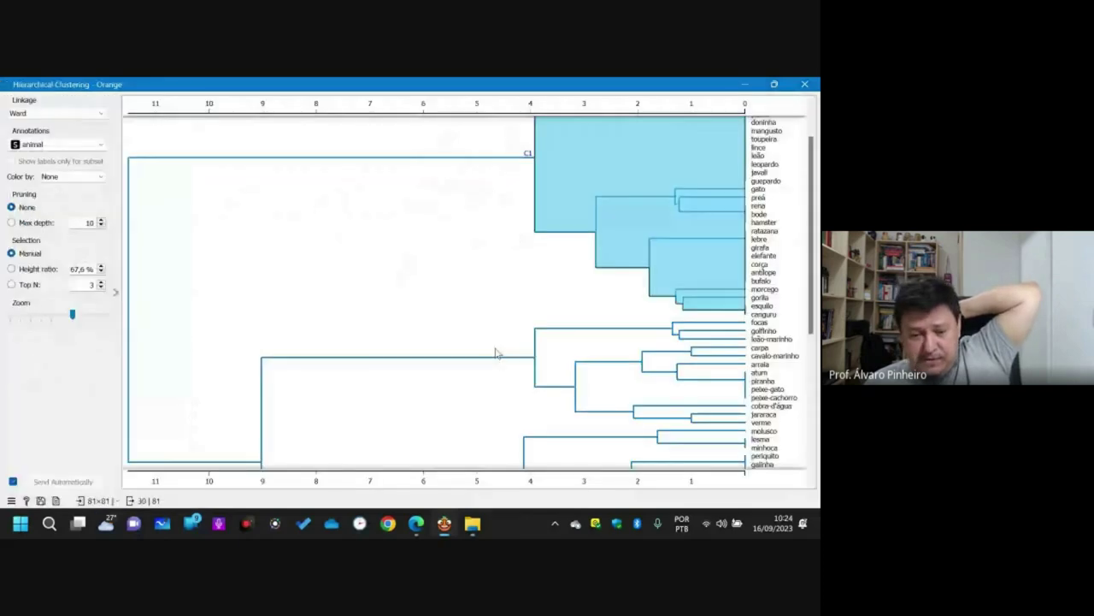
{"action": "scroll", "coordinate": [292, 430], "scroll_direction": "down", "scroll_amount": 3}
{"action": "left_click", "coordinate": [291, 429]}
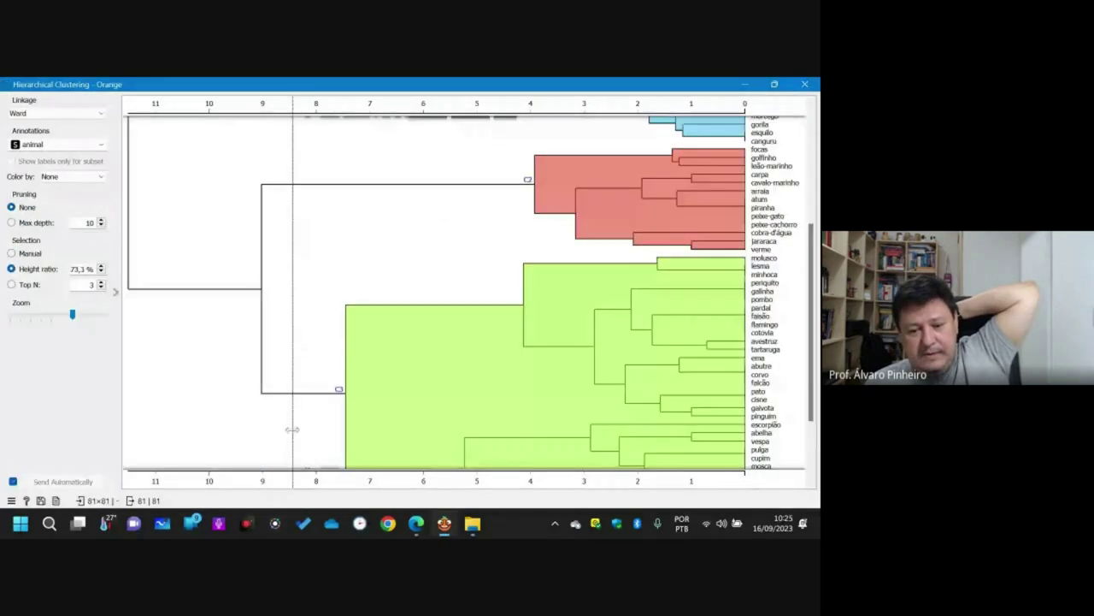
{"action": "scroll", "coordinate": [779, 377], "scroll_direction": "up", "scroll_amount": 3}
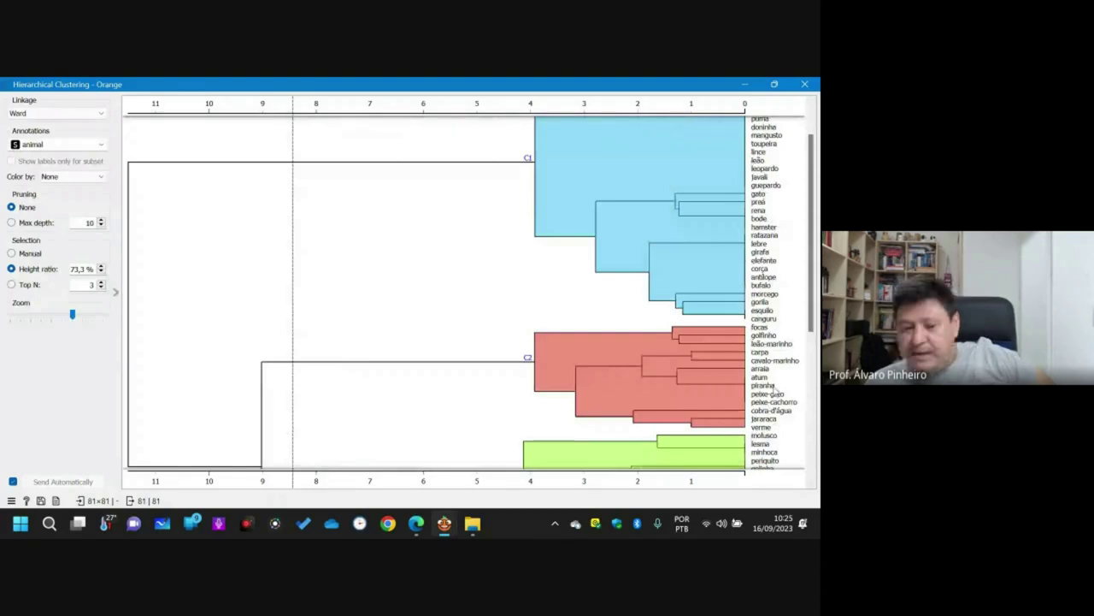
- Select only the cluster from focas to verme in the dendrogram and name its class Marinhos in Create Class
{"action": "left_click", "coordinate": [578, 340]}
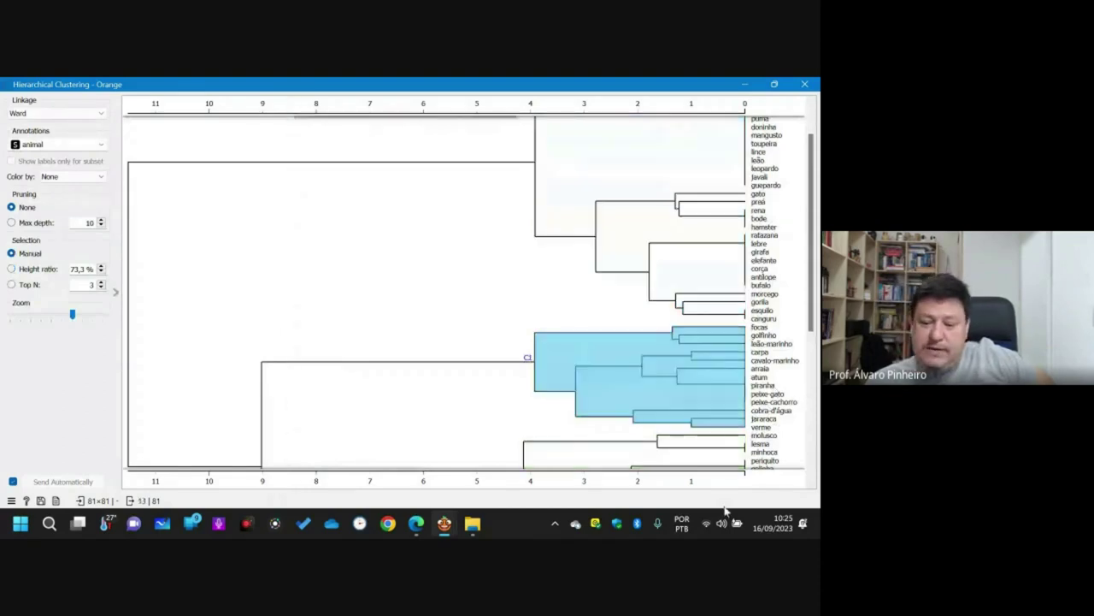
{"action": "key", "text": "alt+Tab"}
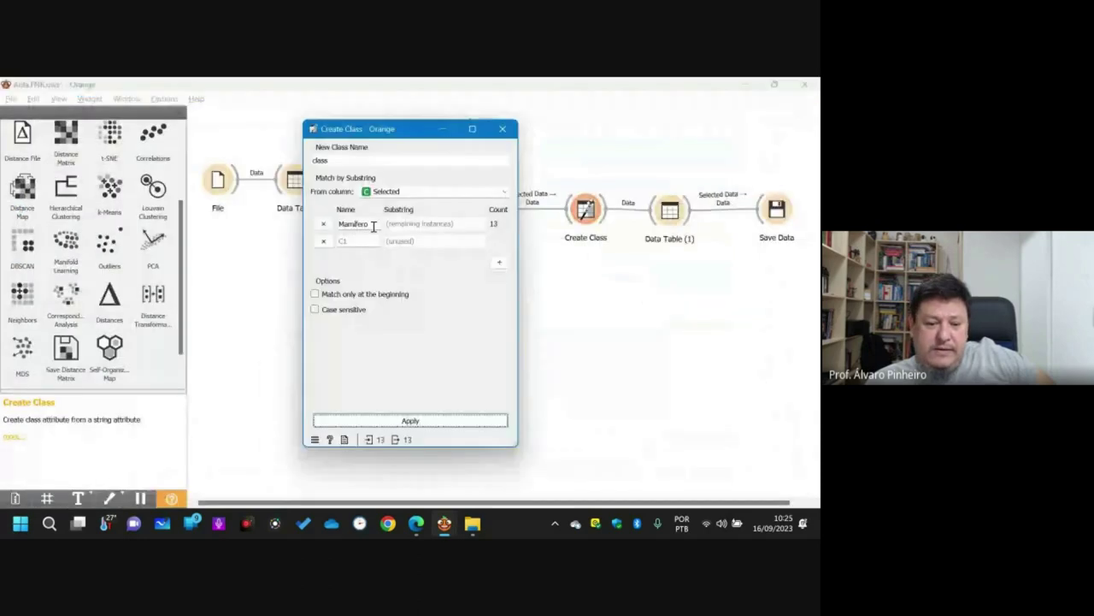
{"action": "double_click", "coordinate": [373, 224]}
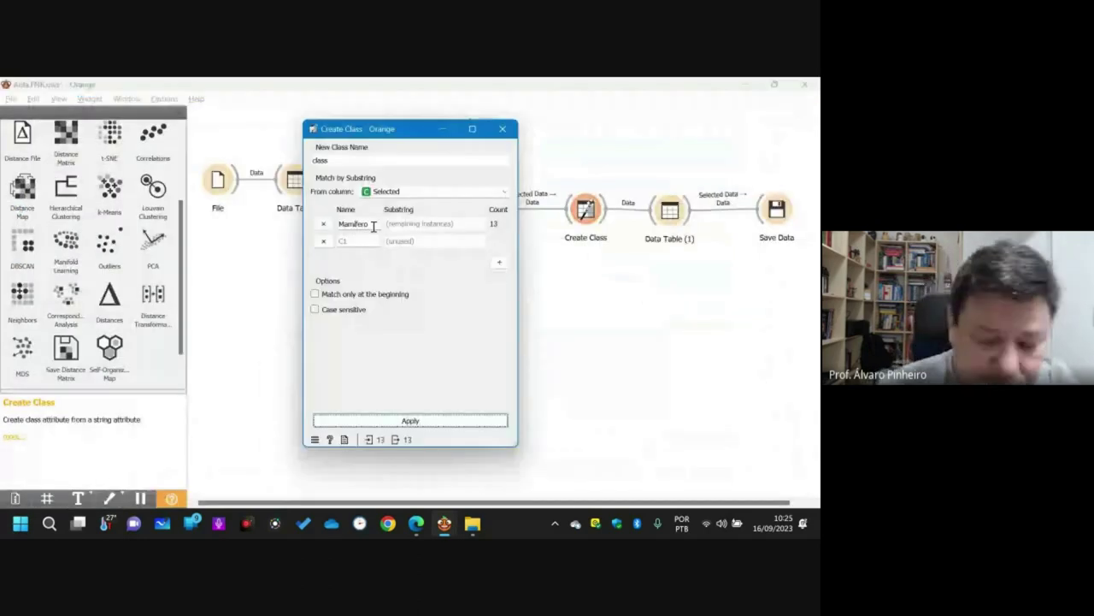
{"action": "type", "text": "Marinhos"}
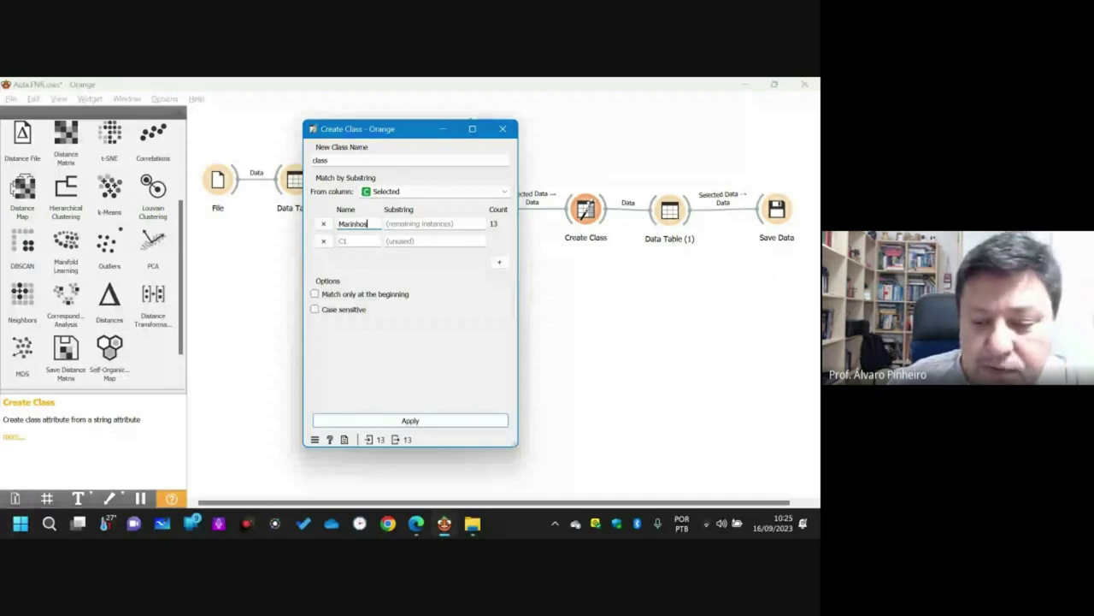
- Inspect the classified animals in Data Table (1) and close the table
{"action": "left_click", "coordinate": [672, 212]}
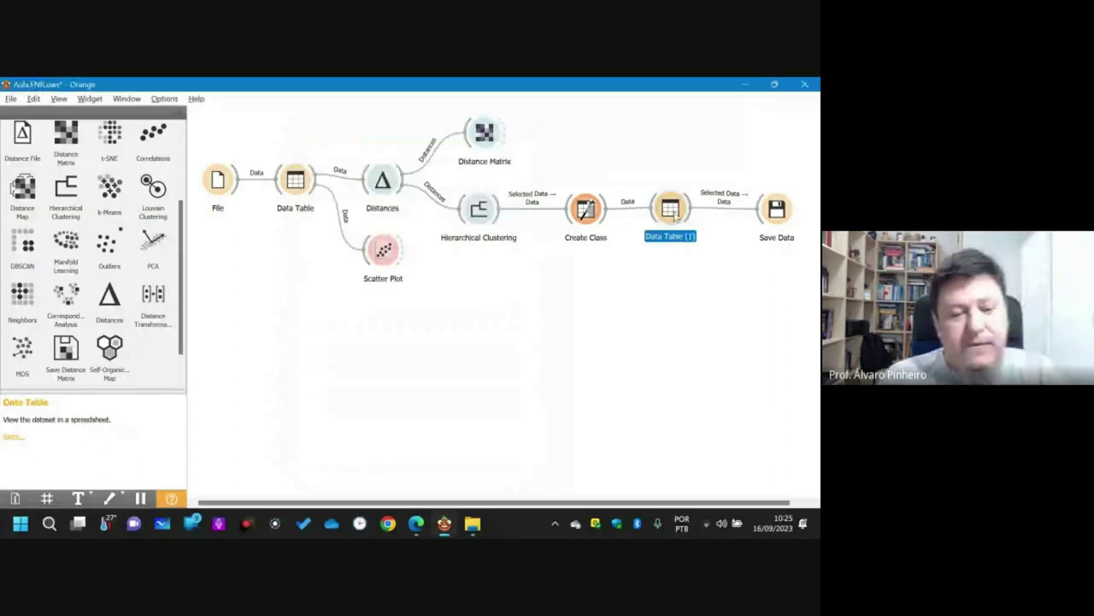
{"action": "double_click", "coordinate": [671, 212]}
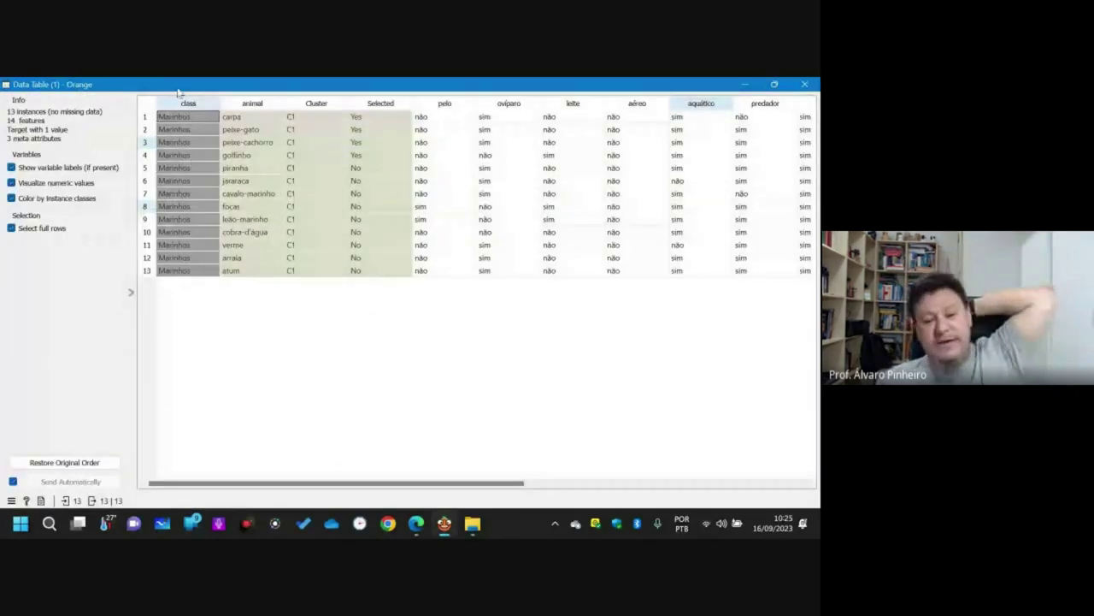
{"action": "left_click", "coordinate": [805, 84]}
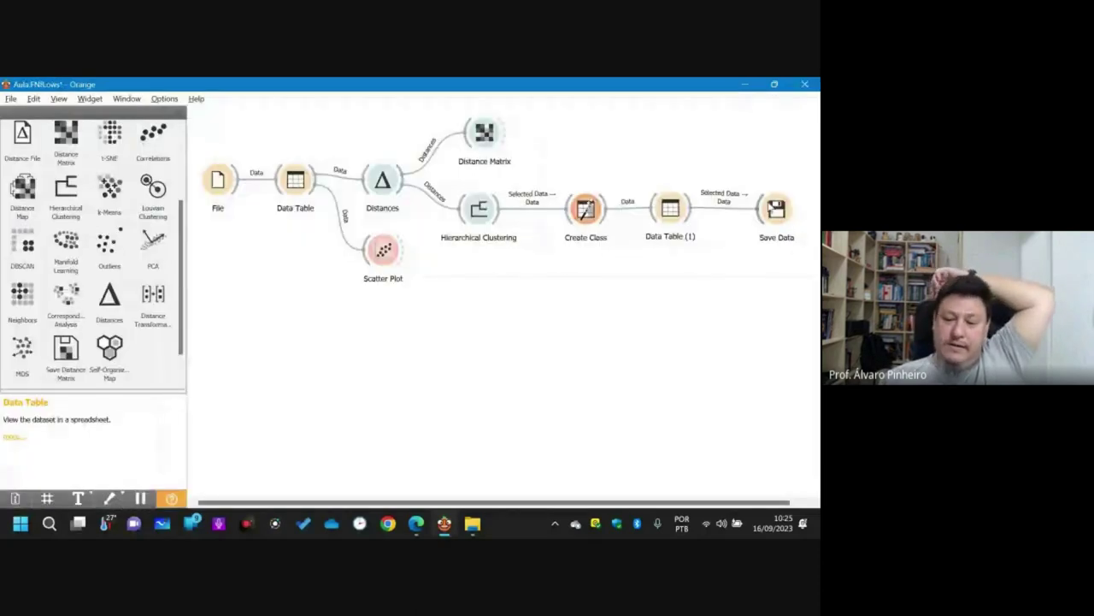
- Save the data from Save Data as animais.marinhos.csv in comma-separated values format in the animais folder
{"action": "double_click", "coordinate": [776, 208]}
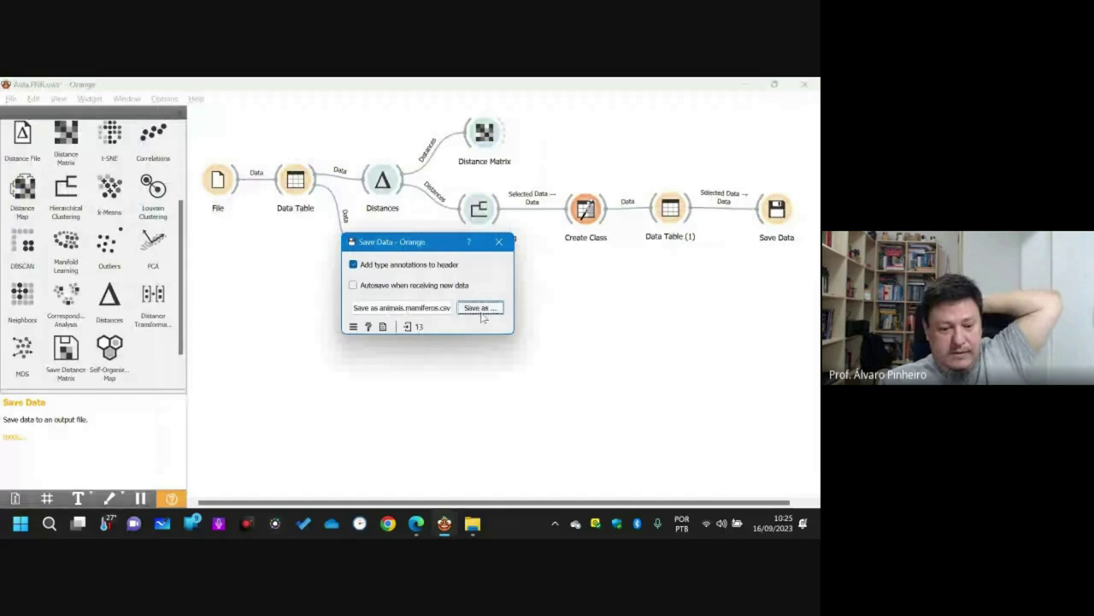
{"action": "left_click", "coordinate": [480, 308]}
{"action": "left_click_drag", "start_coordinate": [140, 436], "coordinate": [178, 437]}
{"action": "type", "text": "marinhos"}
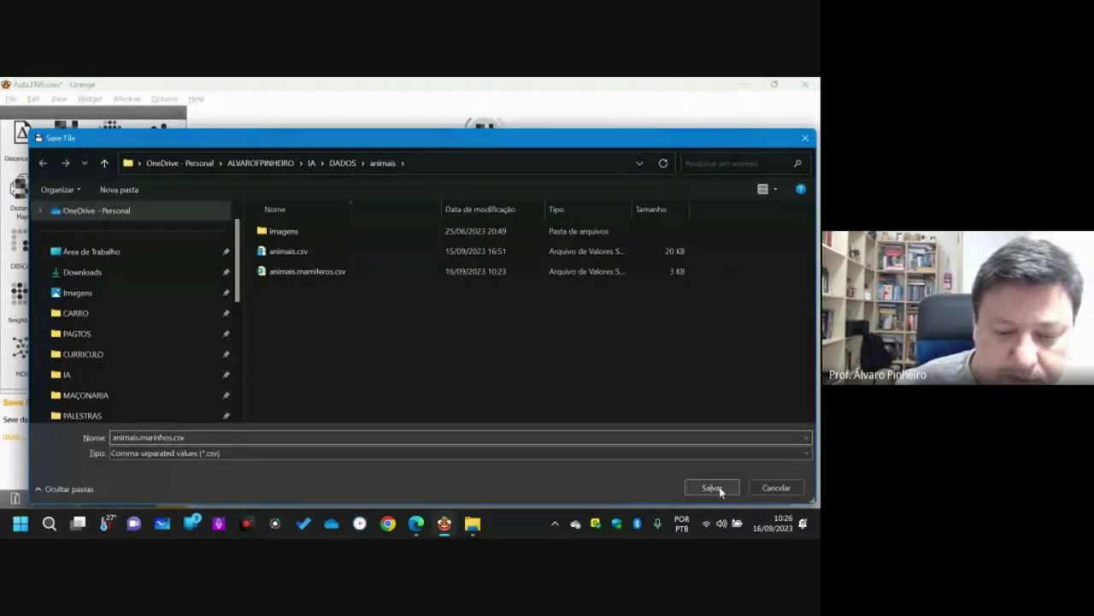
{"action": "left_click", "coordinate": [712, 487]}
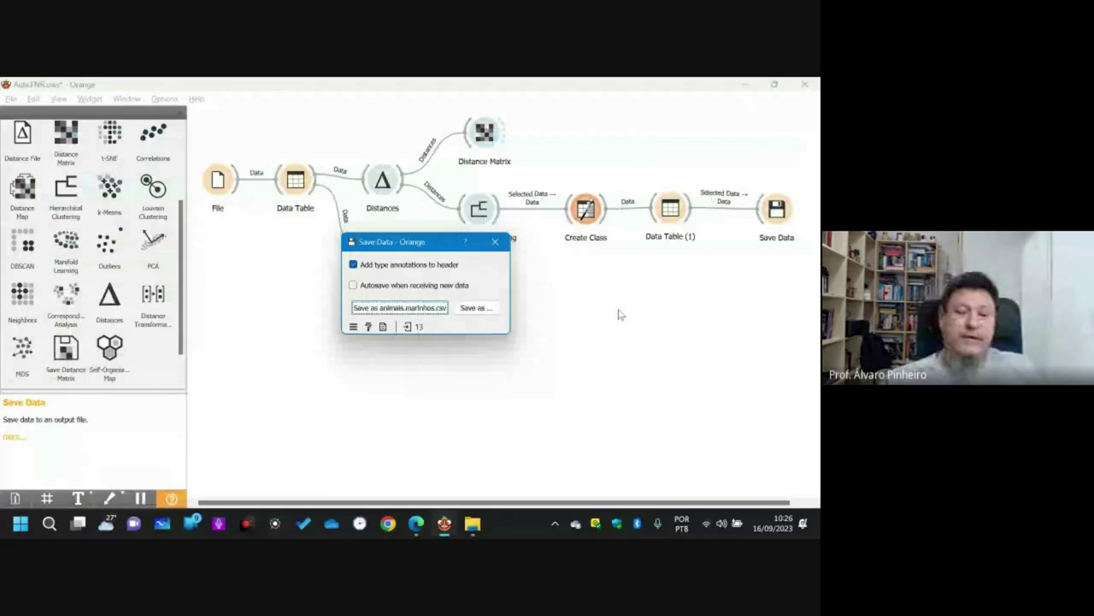
- Reopen the animais folder in File Explorer, inspect animais.marinhos.csv in Excel, close it and return to the Orange workflow
{"action": "key", "text": "alt+Tab"}
{"action": "left_click", "coordinate": [300, 174]}
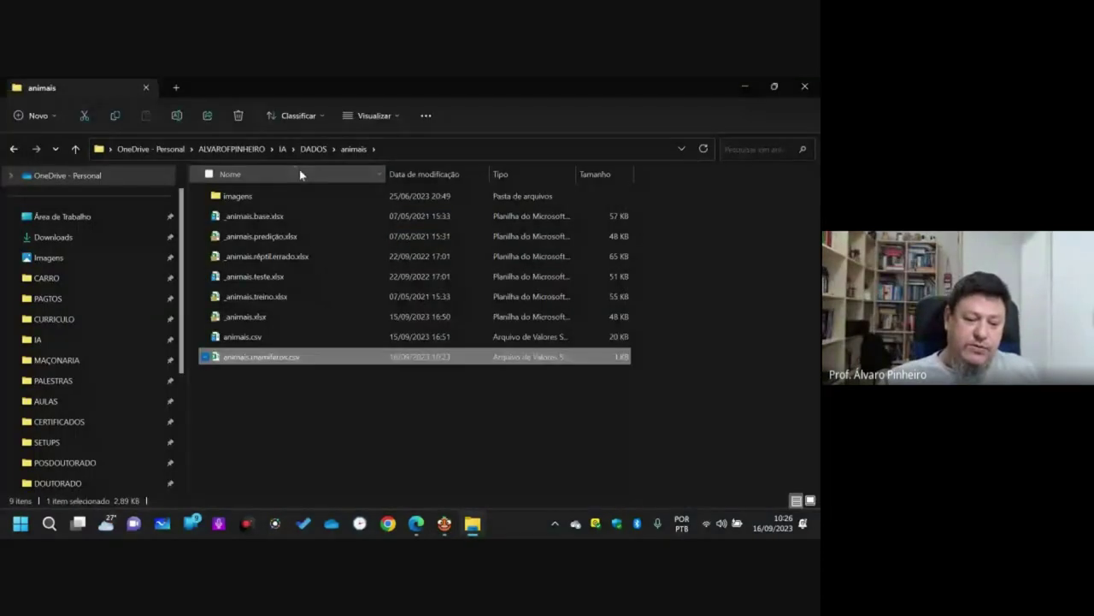
{"action": "left_click", "coordinate": [313, 149]}
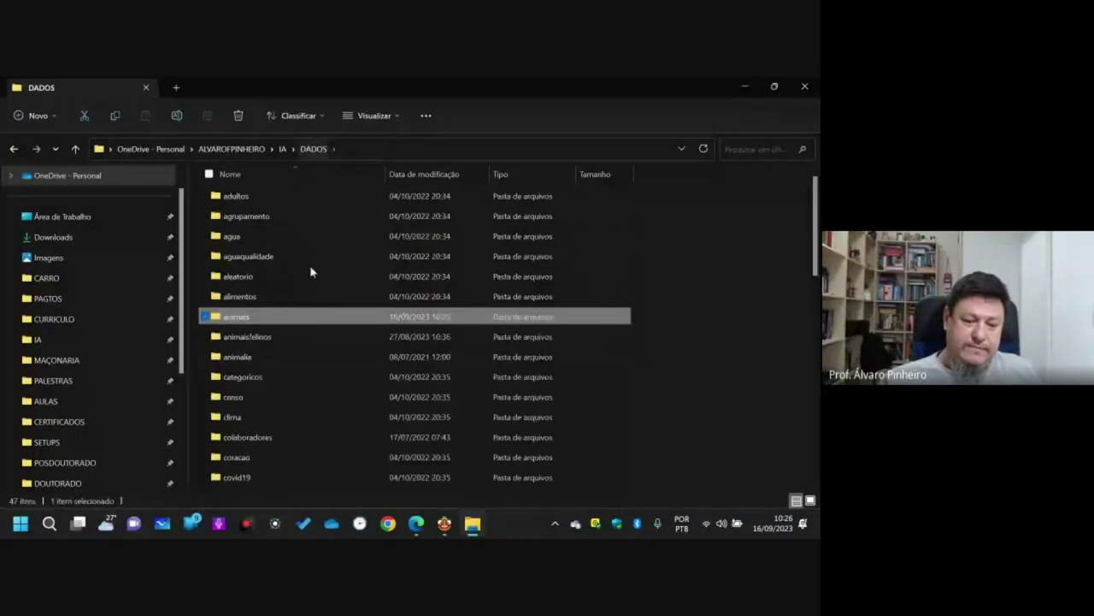
{"action": "double_click", "coordinate": [290, 317]}
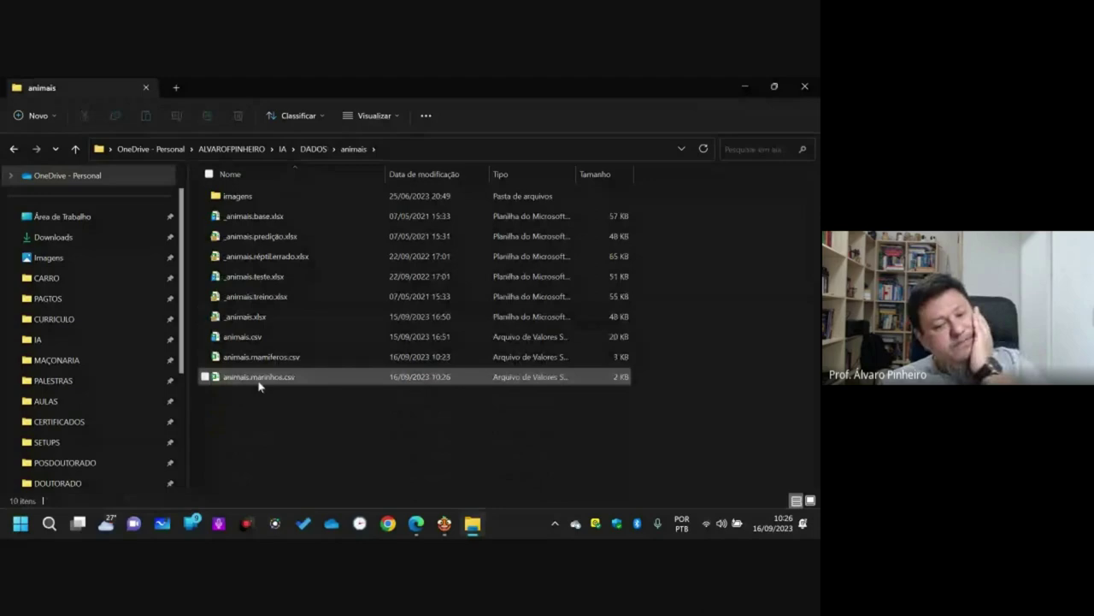
{"action": "double_click", "coordinate": [260, 377]}
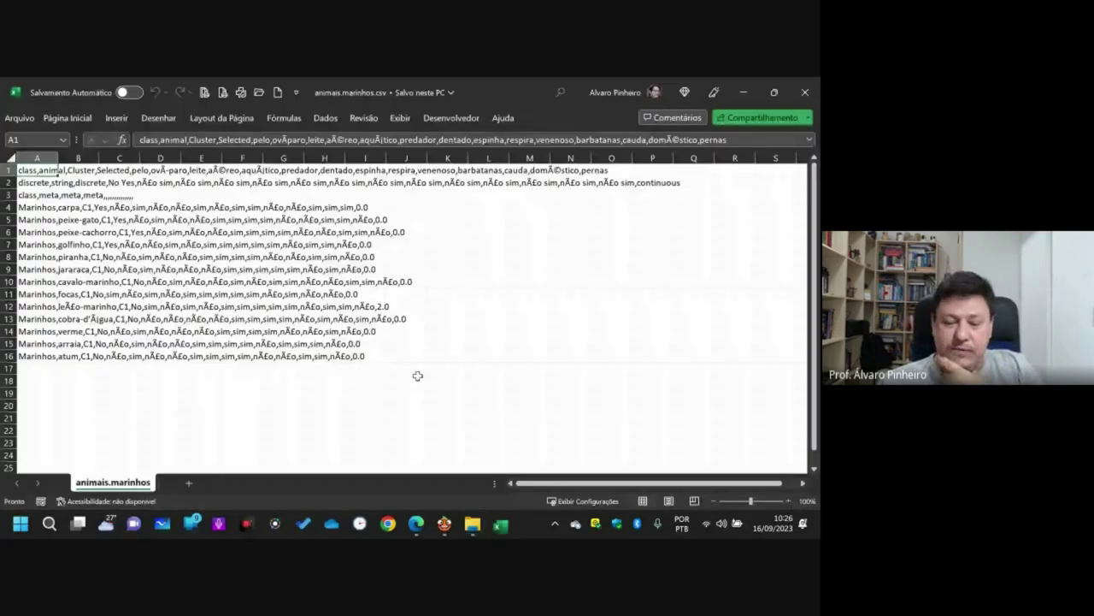
{"action": "key", "text": "alt+F4"}
{"action": "left_click", "coordinate": [444, 523]}
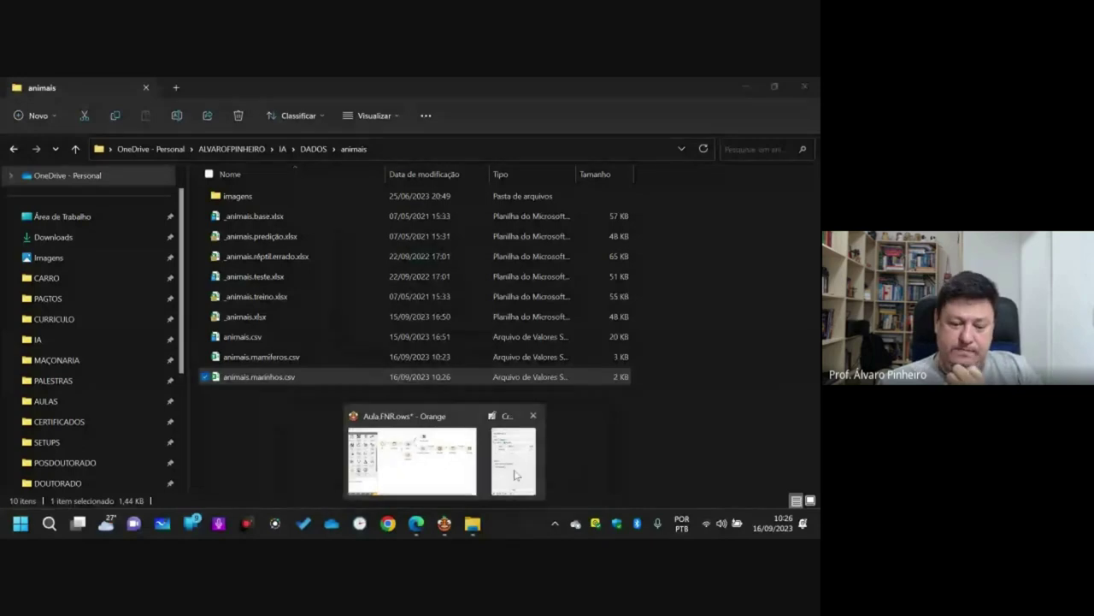
{"action": "left_click", "coordinate": [445, 462]}
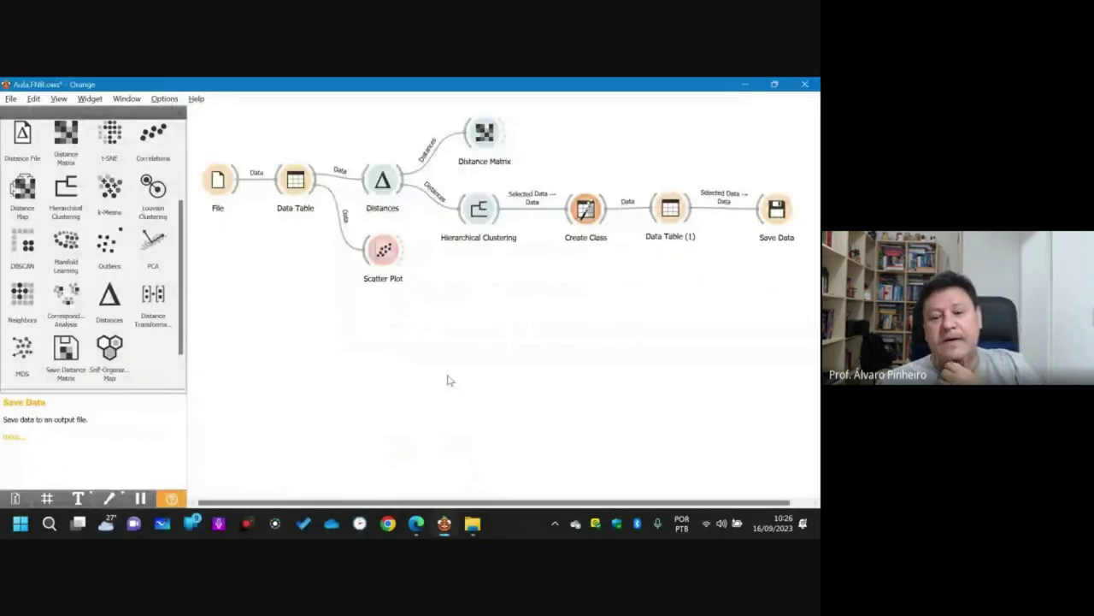
- Cut the Hierarchical Clustering dendrogram at a height ratio of 32.3% and select only the cluster from salamandra to rã
{"action": "double_click", "coordinate": [479, 210]}
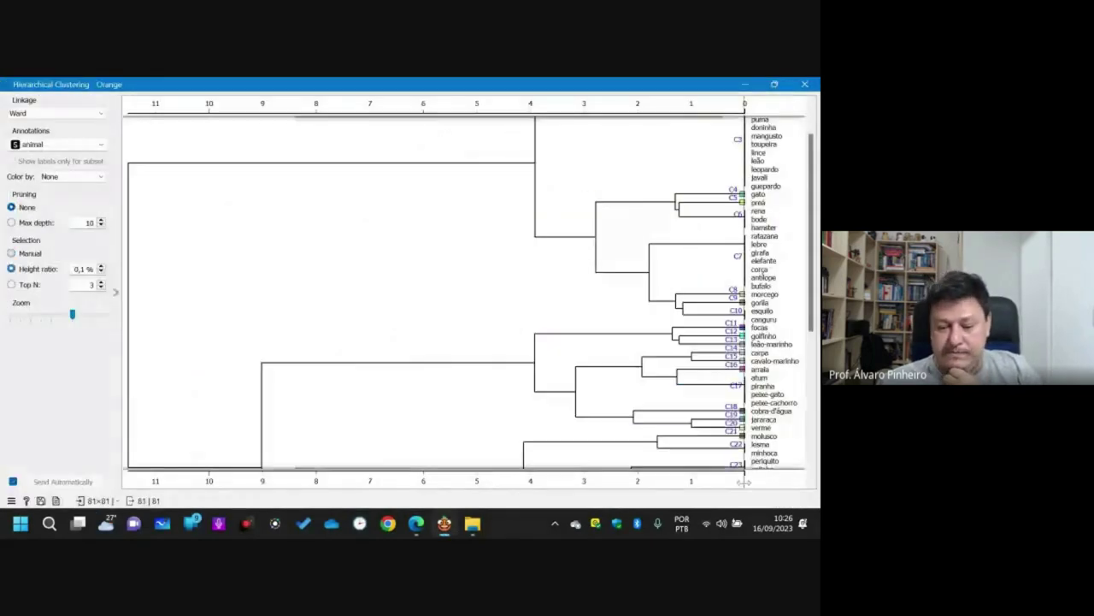
{"action": "left_click_drag", "start_coordinate": [744, 482], "coordinate": [323, 355]}
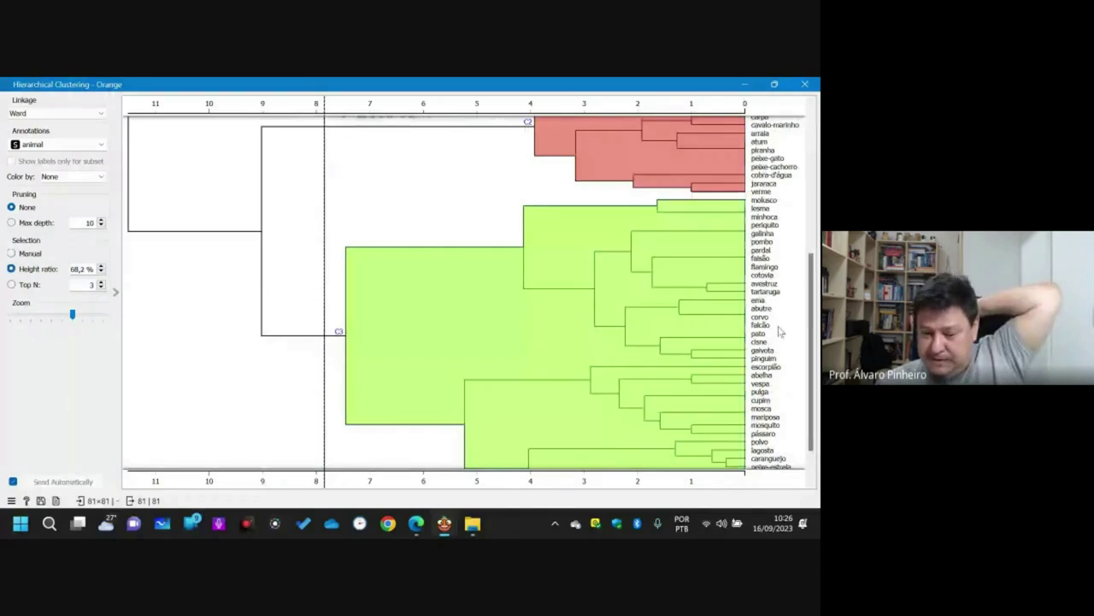
{"action": "scroll", "coordinate": [780, 332], "scroll_direction": "down", "scroll_amount": 2}
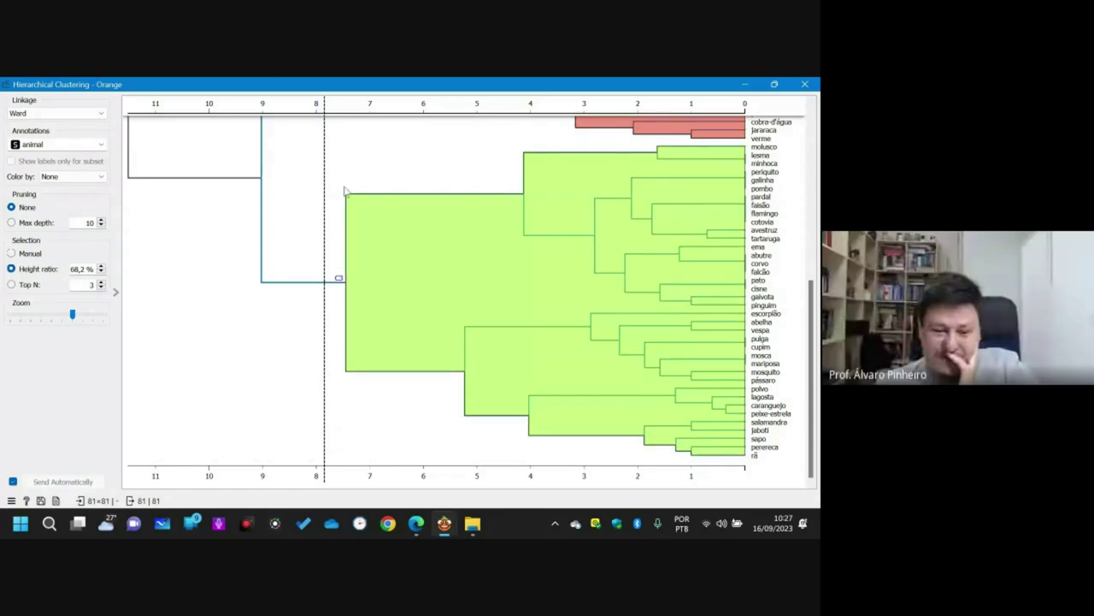
{"action": "left_click_drag", "start_coordinate": [324, 186], "coordinate": [450, 204]}
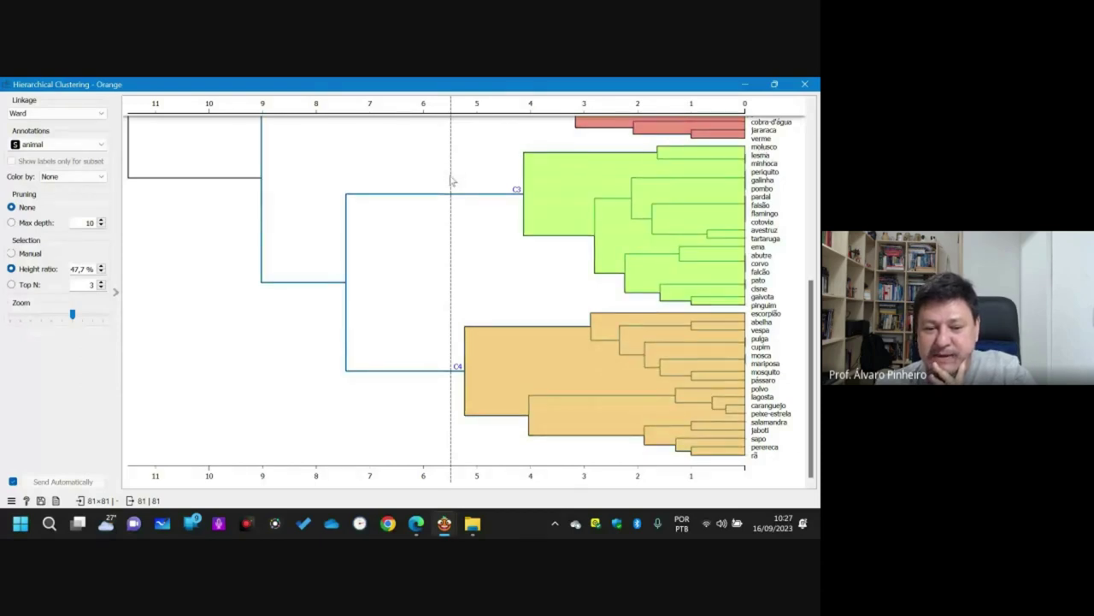
{"action": "left_click_drag", "start_coordinate": [451, 178], "coordinate": [545, 187]}
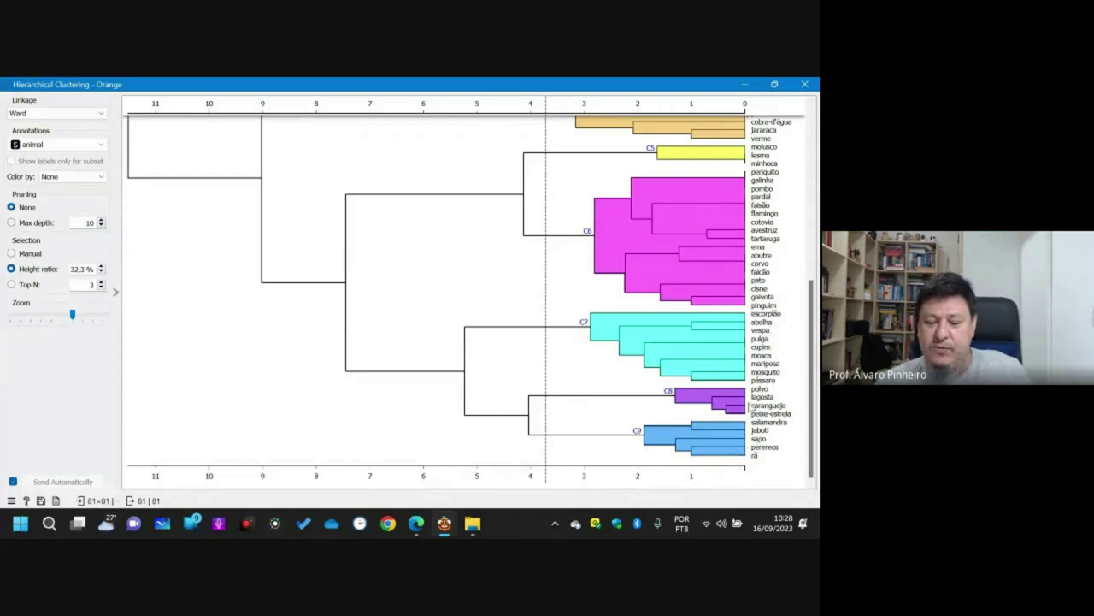
{"action": "left_click", "coordinate": [669, 442]}
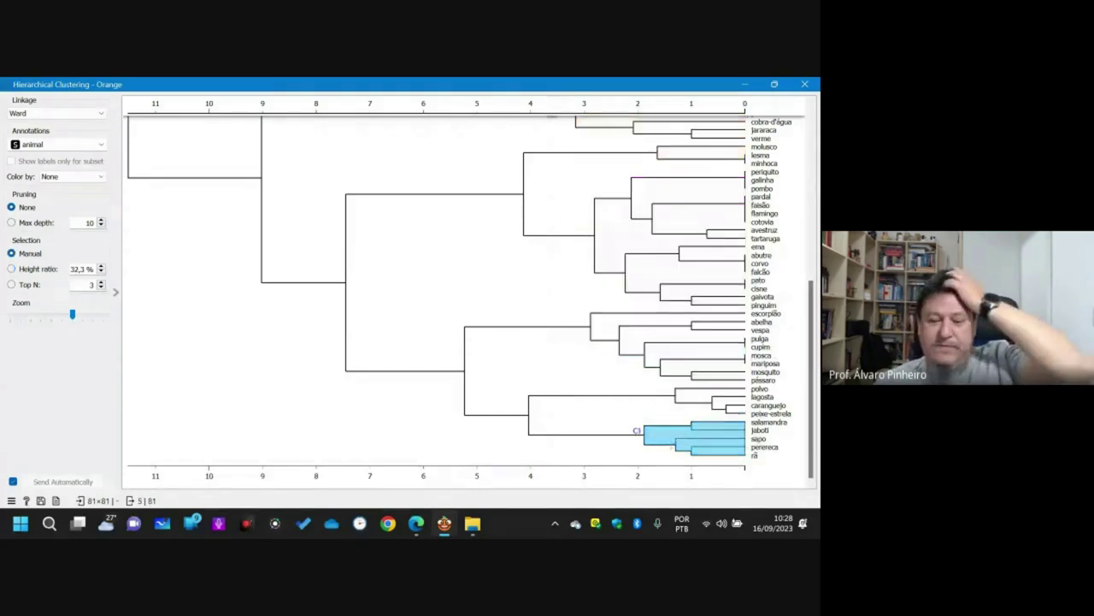
{"action": "left_click", "coordinate": [805, 85]}
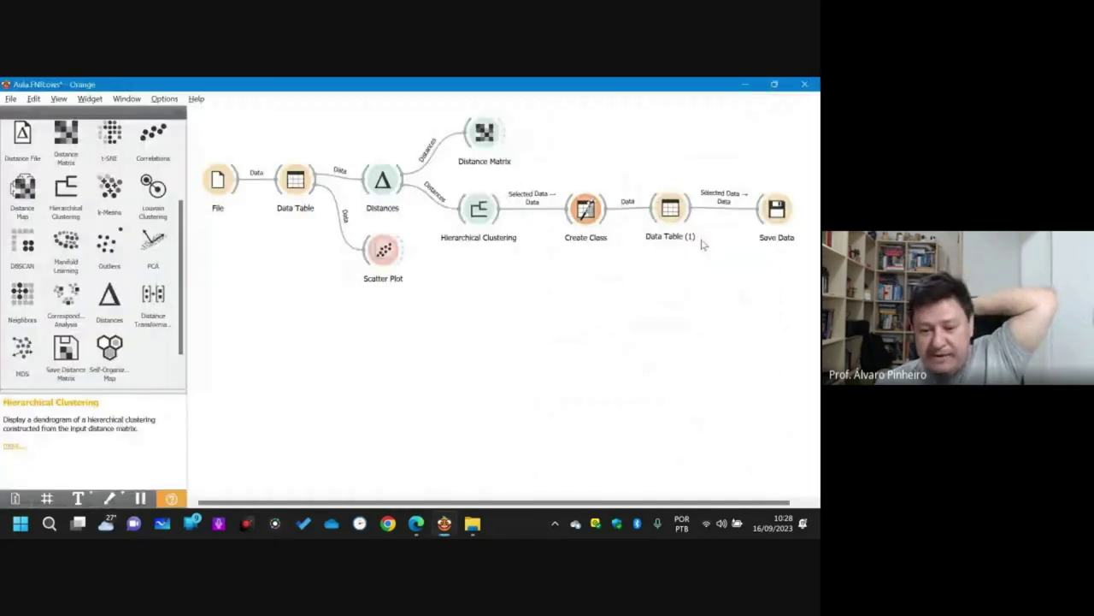
- Rename the Marinhos class to Anfíbios in Create Class, apply the change and close the widget
{"action": "double_click", "coordinate": [595, 220]}
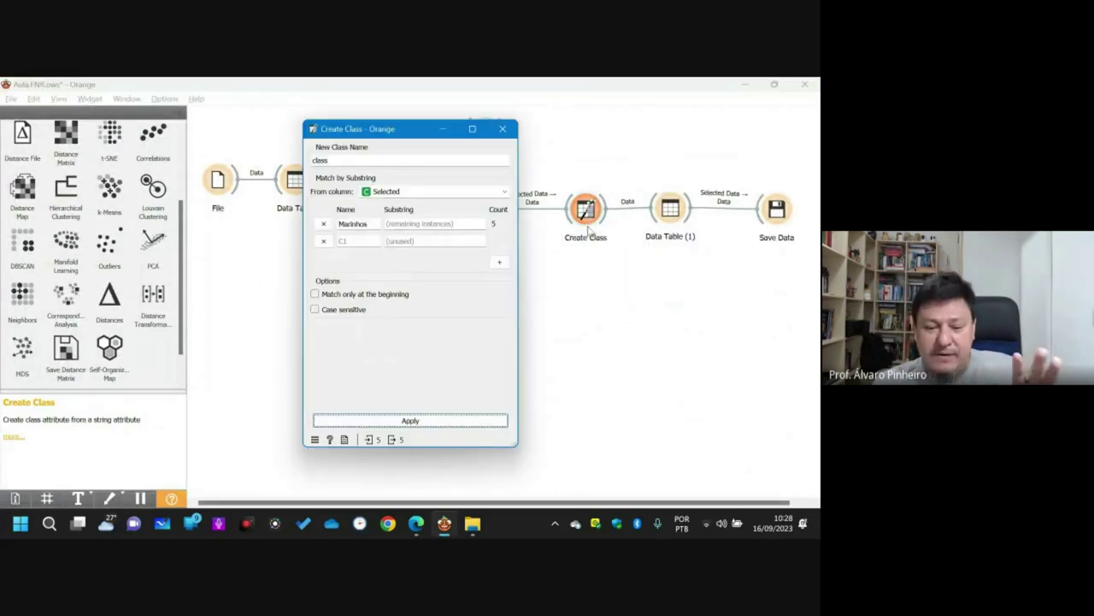
{"action": "double_click", "coordinate": [342, 223]}
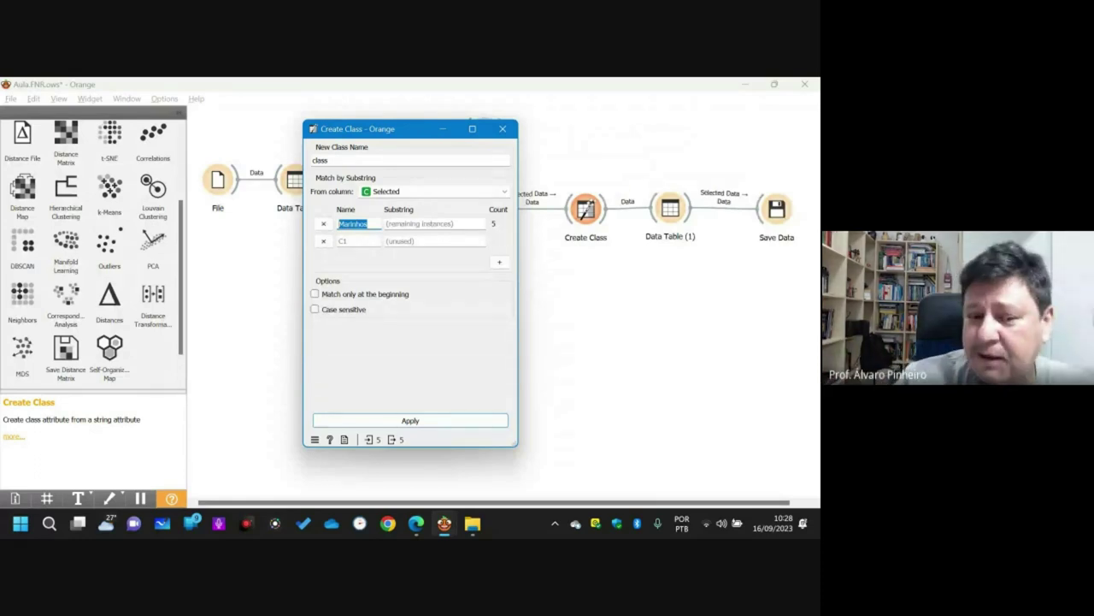
{"action": "type", "text": "Anfíbios"}
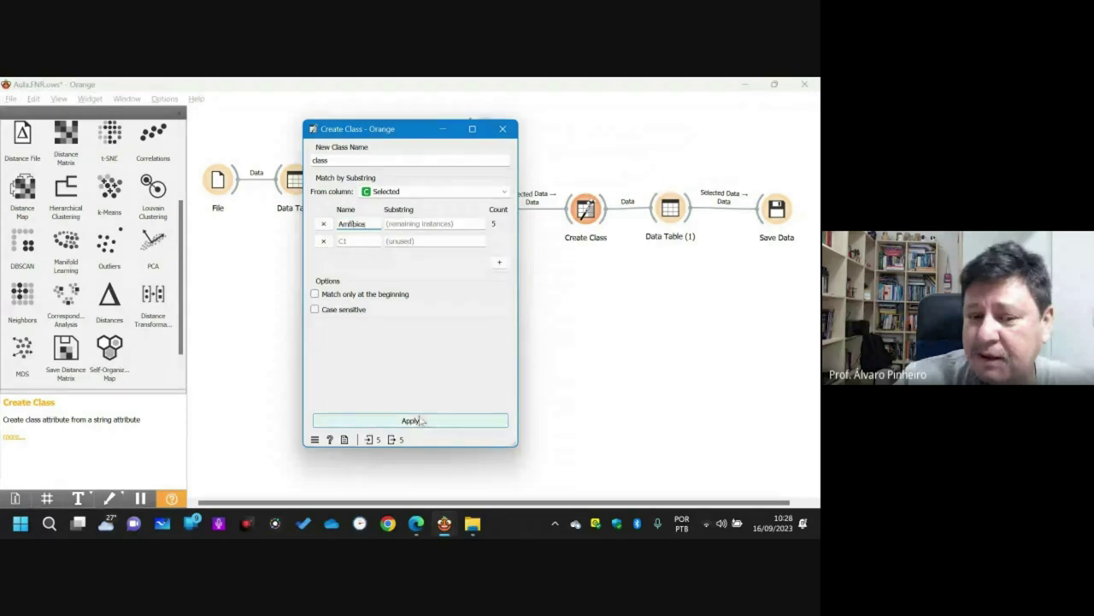
{"action": "left_click", "coordinate": [411, 421]}
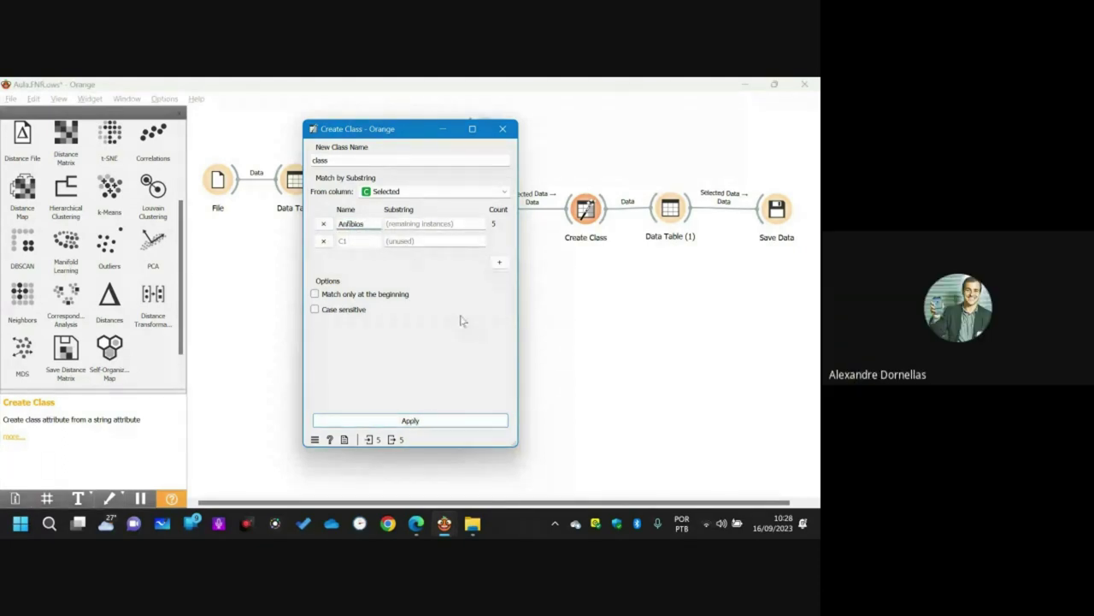
{"action": "left_click", "coordinate": [428, 420]}
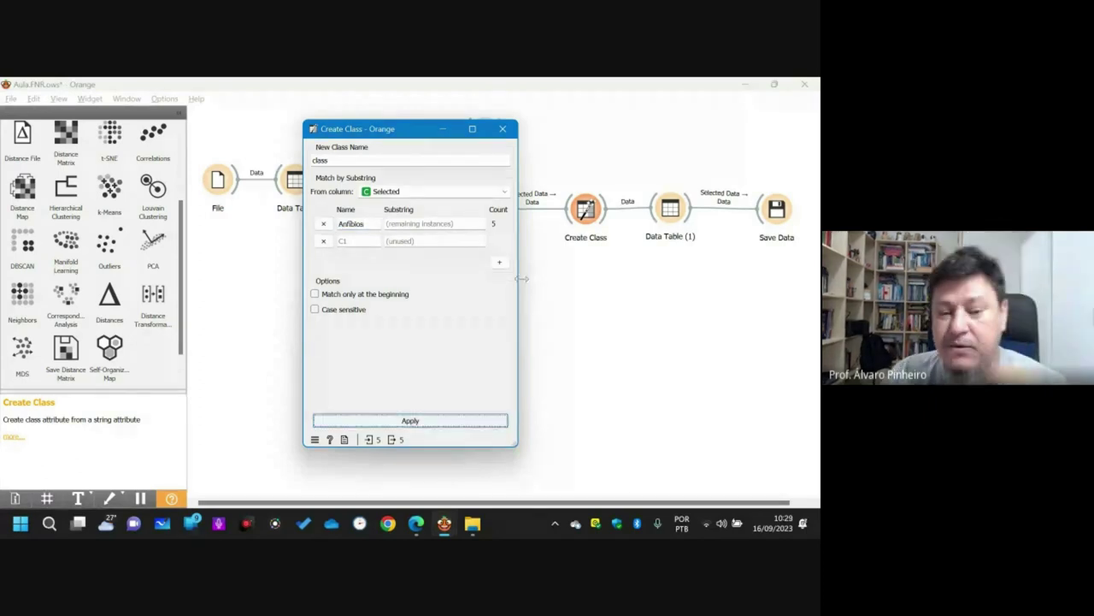
{"action": "left_click", "coordinate": [504, 129]}
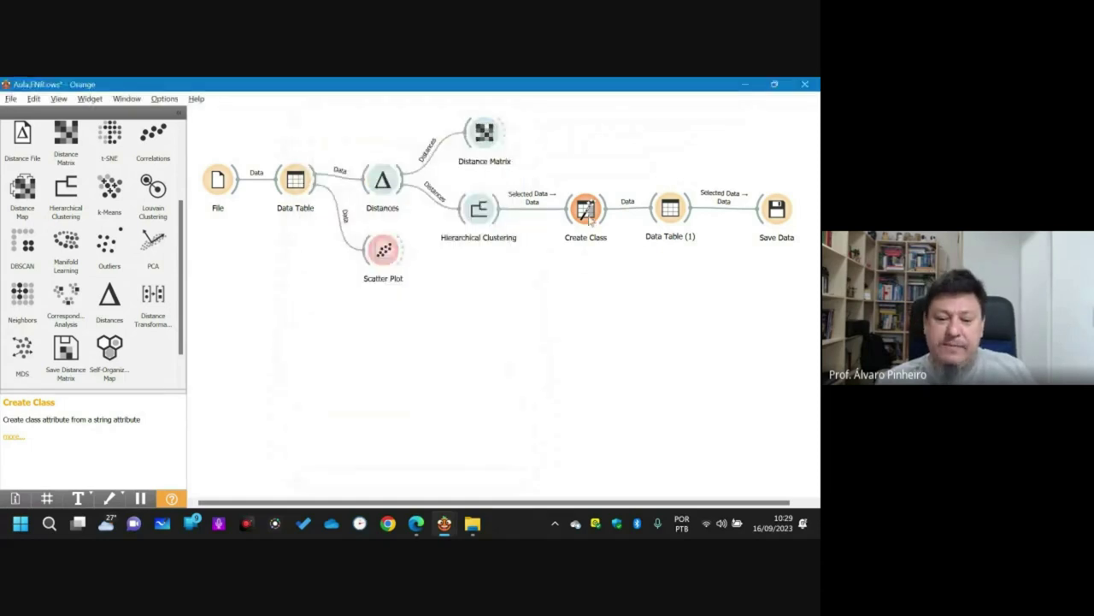
- Save the data from Save Data as animais.anfibios.csv in comma-separated values format in the animais folder
{"action": "left_click_drag", "start_coordinate": [669, 218], "coordinate": [674, 221]}
{"action": "left_click_drag", "start_coordinate": [774, 214], "coordinate": [784, 218]}
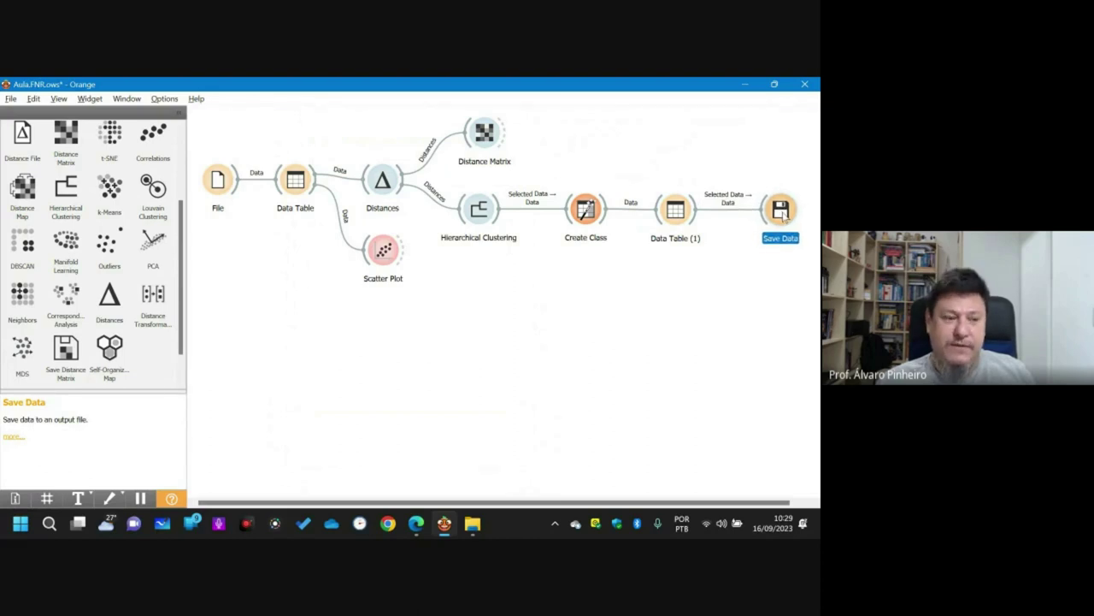
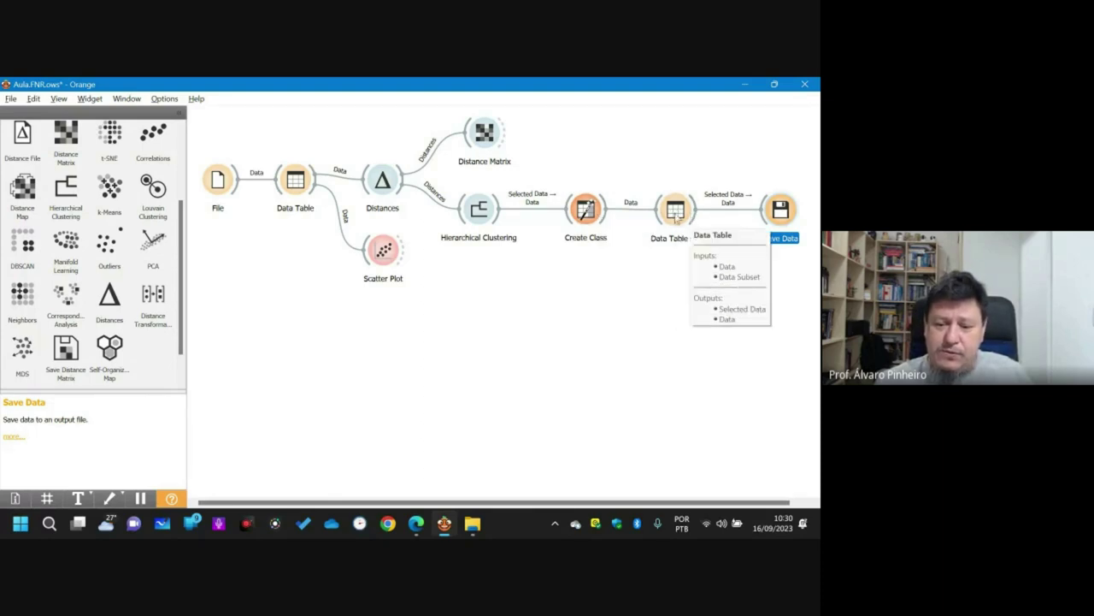
{"action": "double_click", "coordinate": [780, 210]}
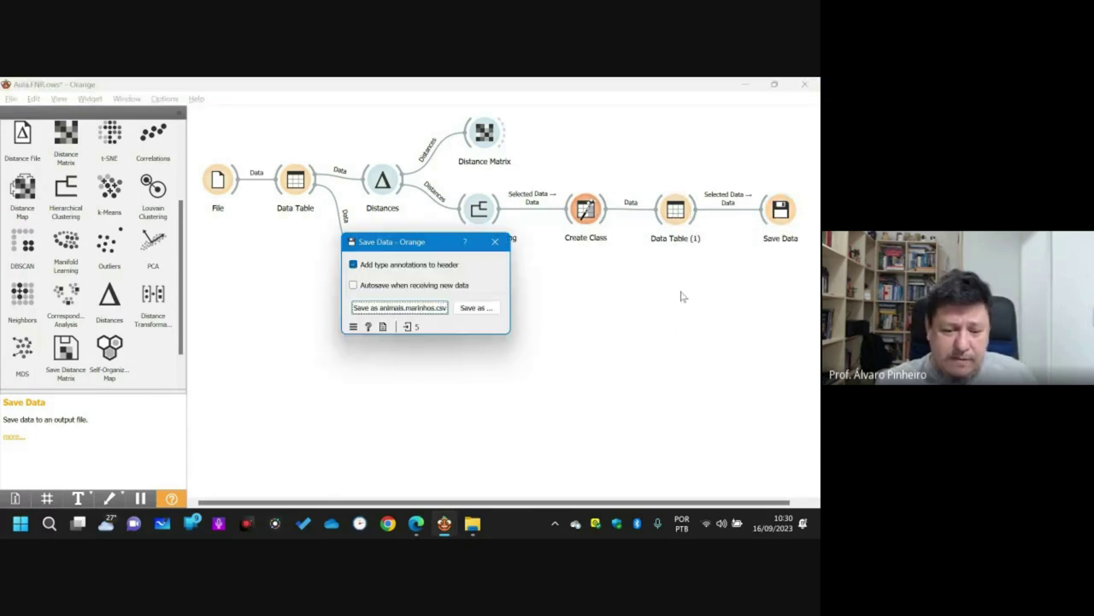
{"action": "left_click", "coordinate": [476, 307]}
{"action": "key", "text": "BackSpace"}
{"action": "type", "text": "animais.anfibios.csv"}
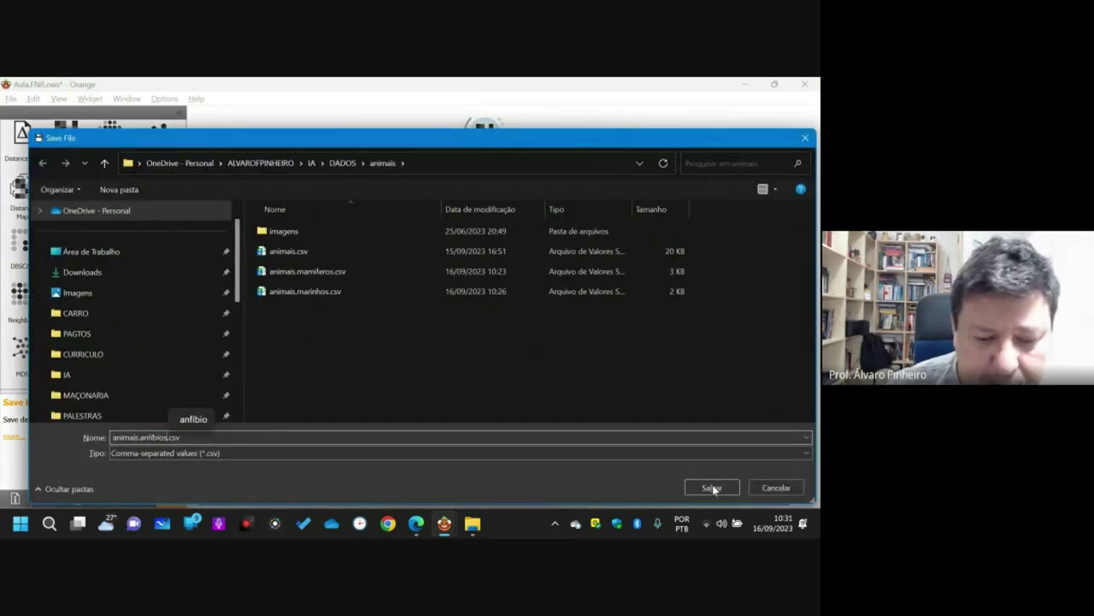
{"action": "left_click", "coordinate": [713, 487]}
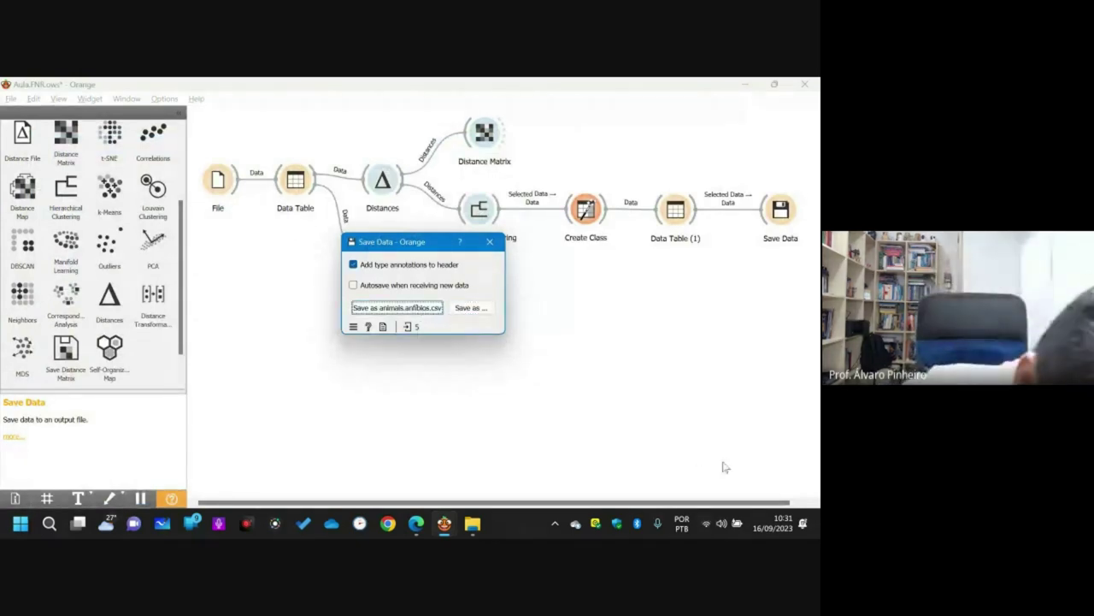
- Refresh the animais folder in File Explorer, check the exported animais.anfibios.csv and animais.marinhos.csv files, and return to the Orange workflow
{"action": "left_click", "coordinate": [472, 523]}
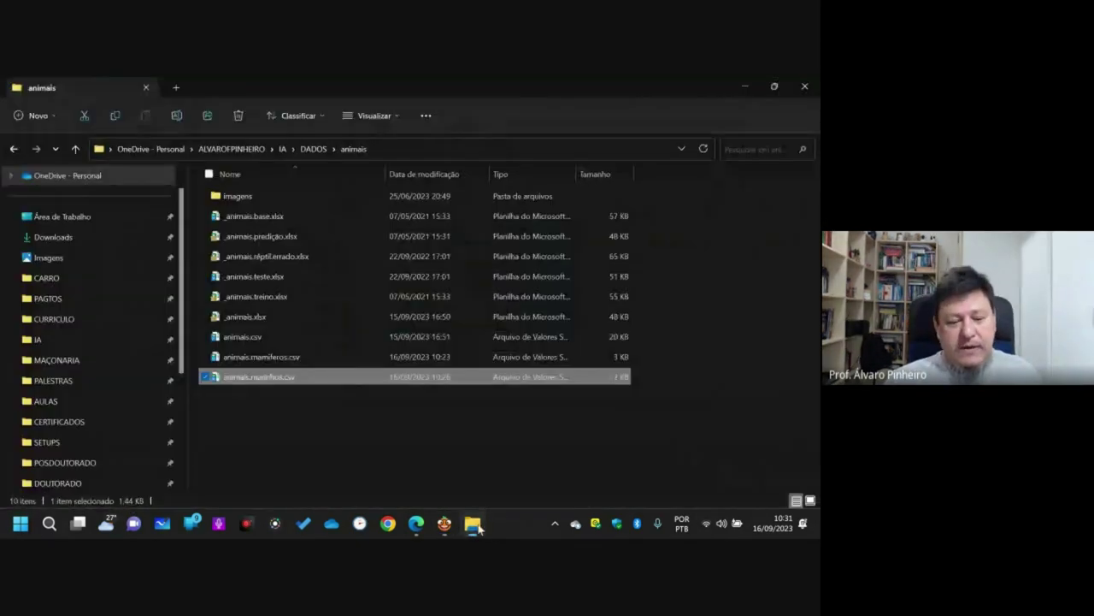
{"action": "left_click", "coordinate": [285, 181]}
{"action": "left_click", "coordinate": [285, 182]}
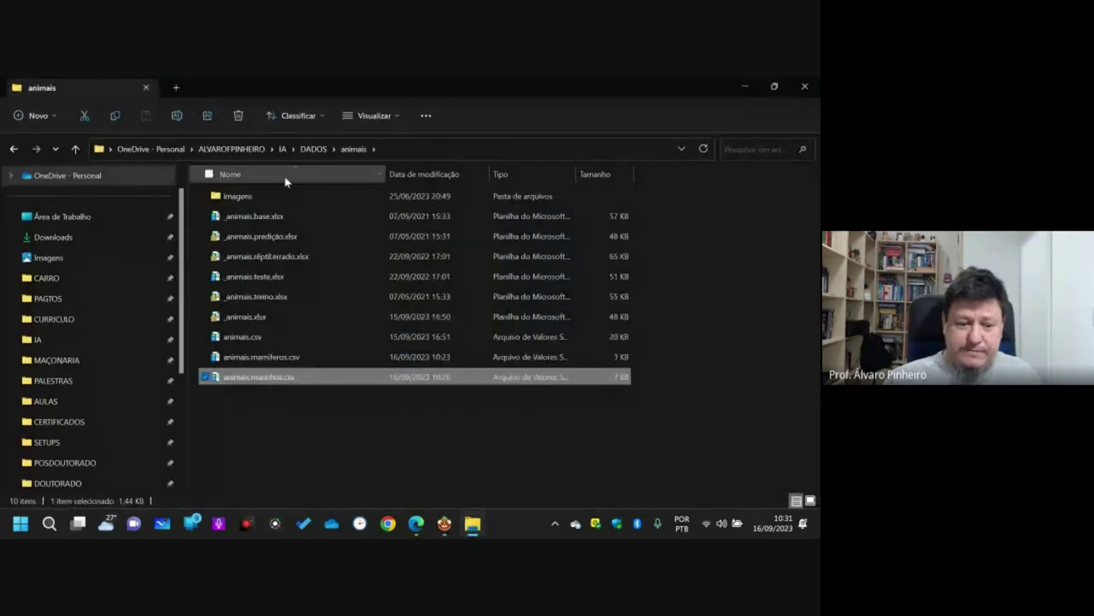
{"action": "left_click", "coordinate": [338, 153]}
{"action": "double_click", "coordinate": [328, 317]}
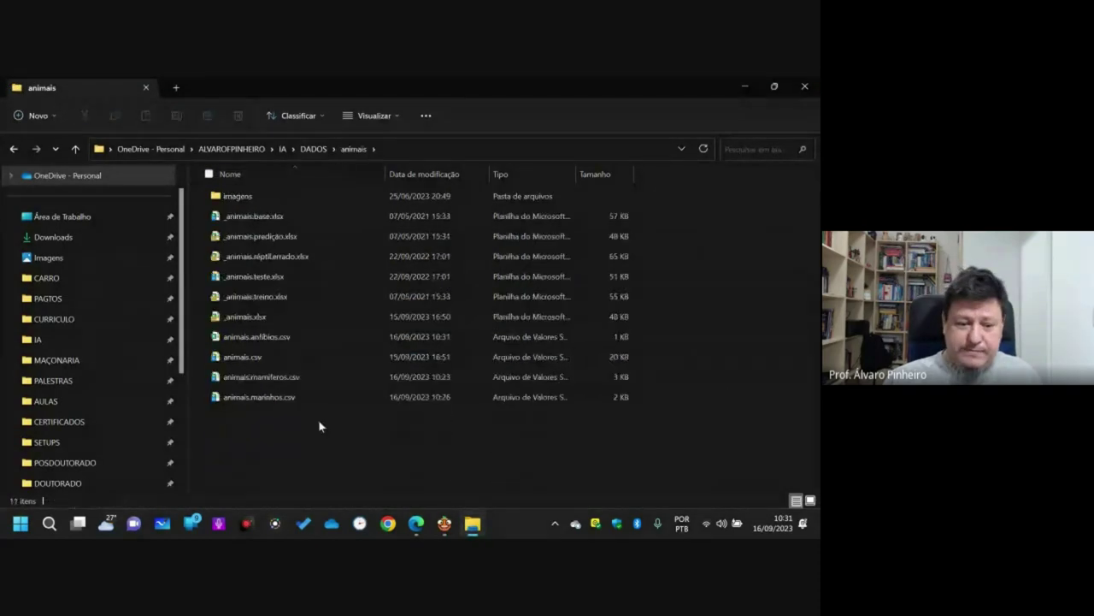
{"action": "left_click", "coordinate": [287, 340]}
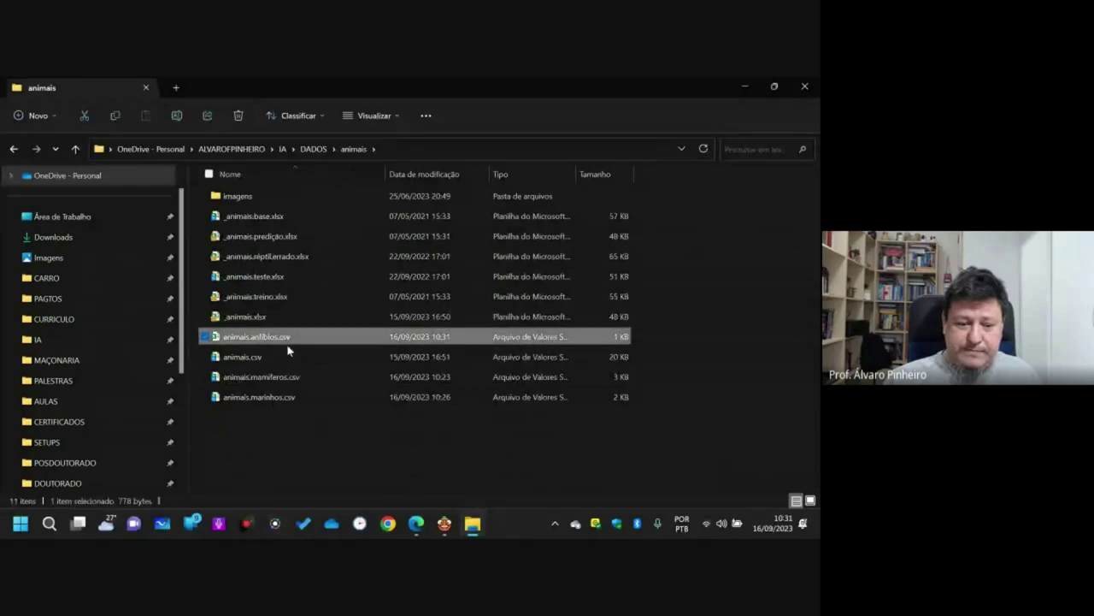
{"action": "left_click", "coordinate": [285, 397]}
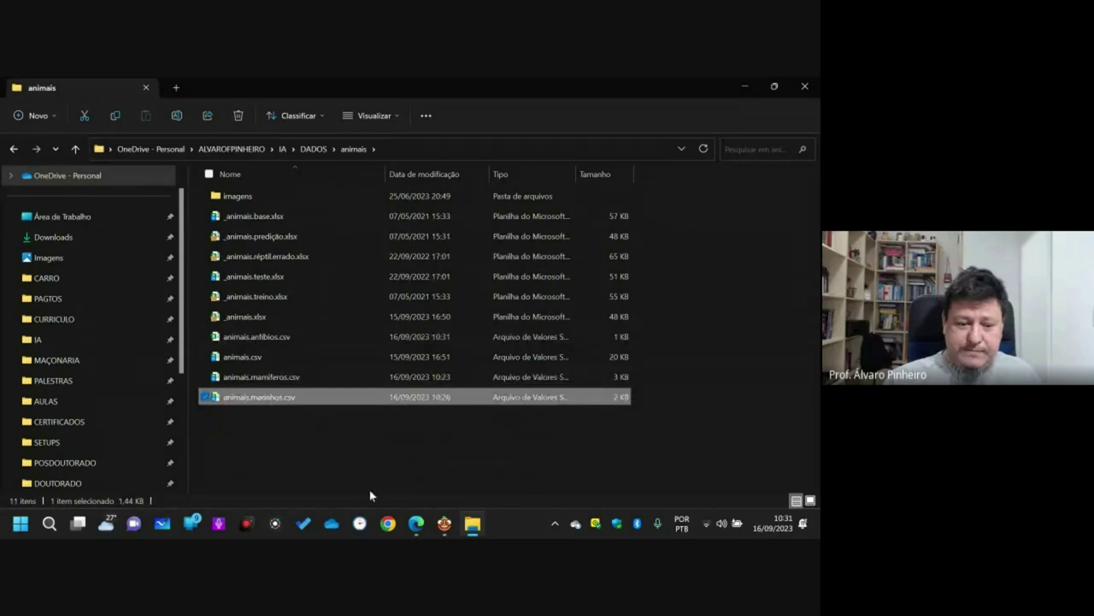
{"action": "left_click", "coordinate": [744, 88]}
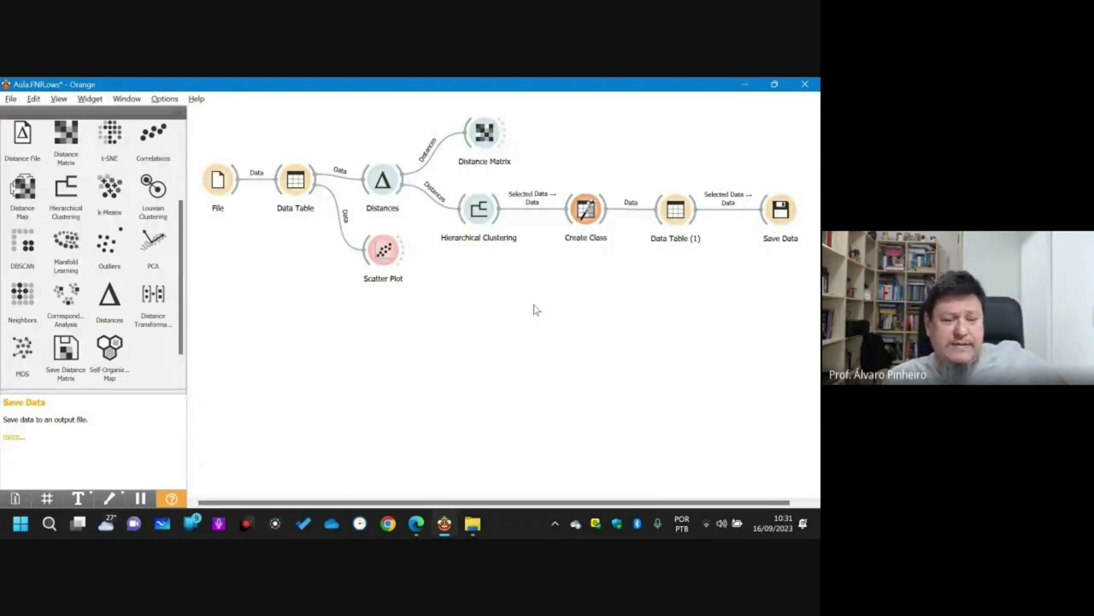
- Add three new File widgets in a column below the original File widget
{"action": "right_click", "coordinate": [218, 272]}
{"action": "left_click", "coordinate": [227, 272]}
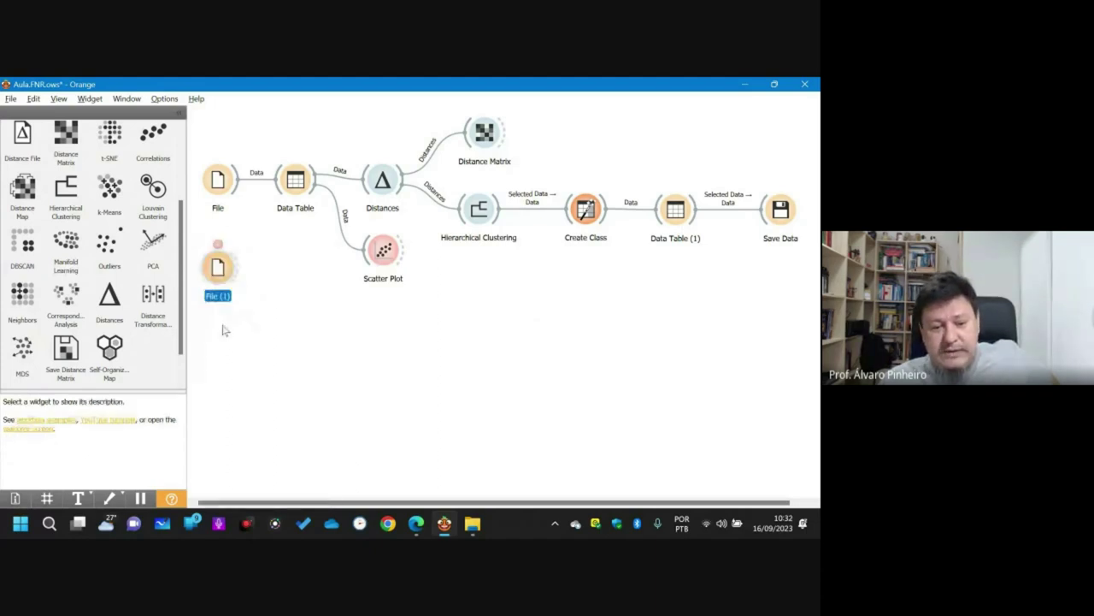
{"action": "right_click", "coordinate": [224, 330]}
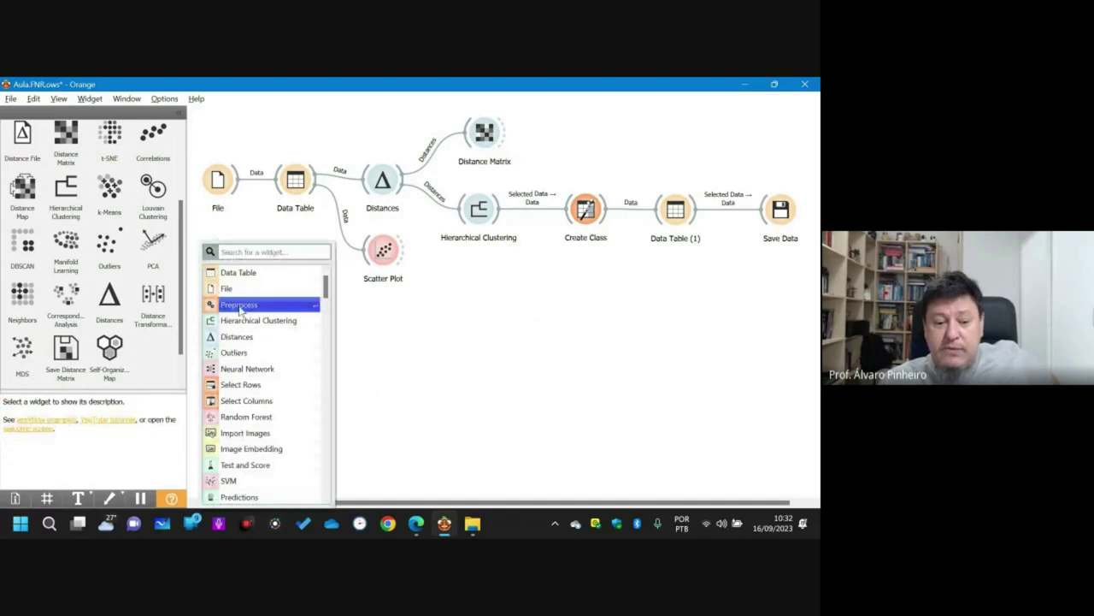
{"action": "right_click", "coordinate": [239, 308]}
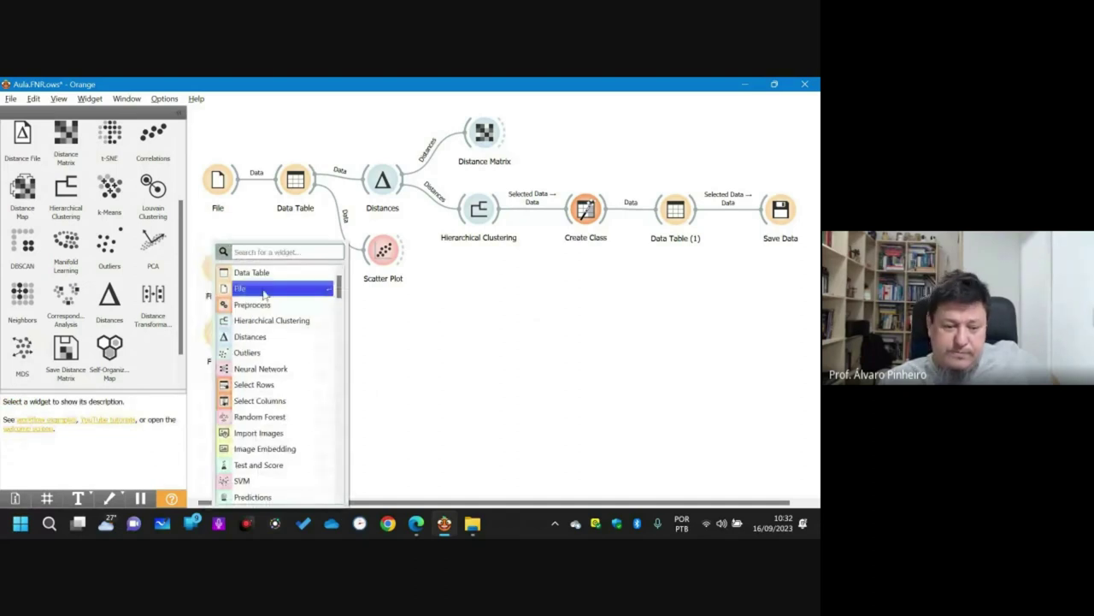
{"action": "left_click", "coordinate": [264, 294]}
- Load animais.mamiferos.csv from the IA/DADOS/animais folder into File (1), review its column roles down to class, and close the widget
{"action": "left_click", "coordinate": [220, 270]}
{"action": "double_click", "coordinate": [221, 268]}
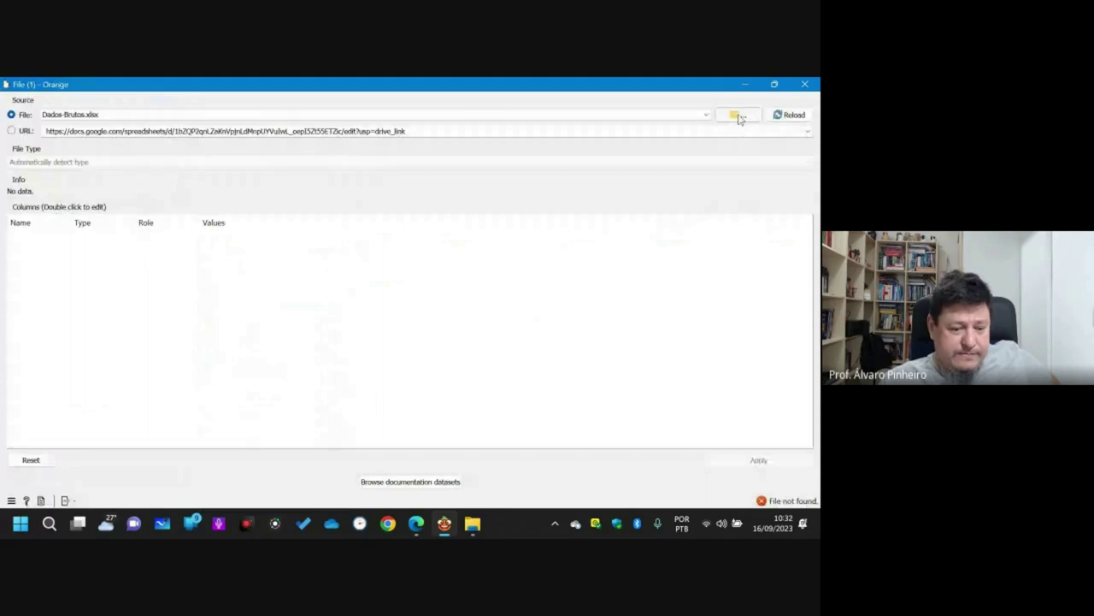
{"action": "left_click", "coordinate": [738, 117]}
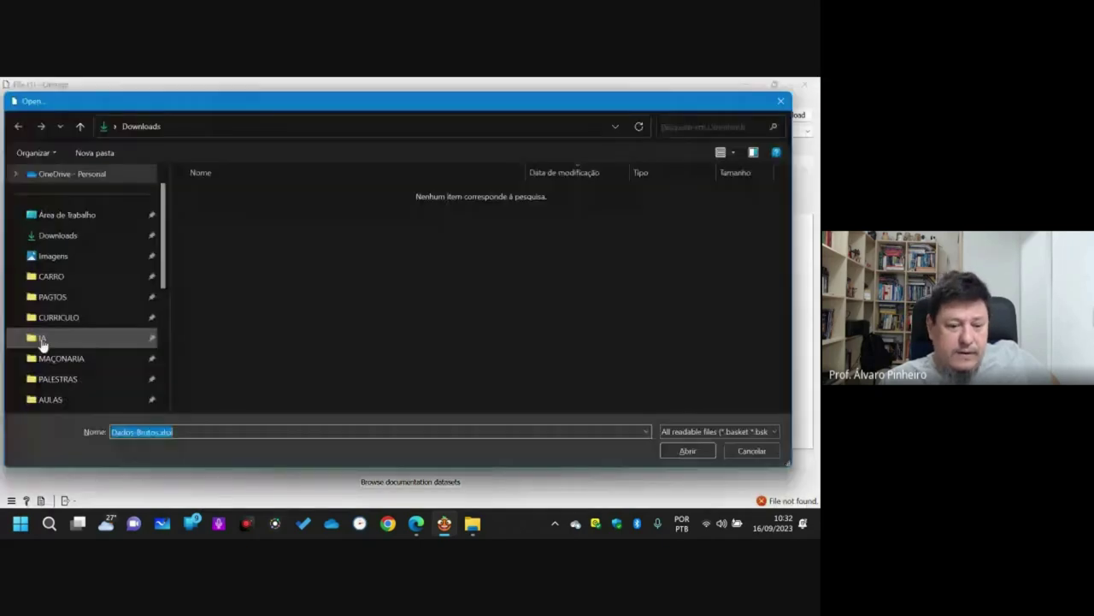
{"action": "left_click", "coordinate": [42, 339]}
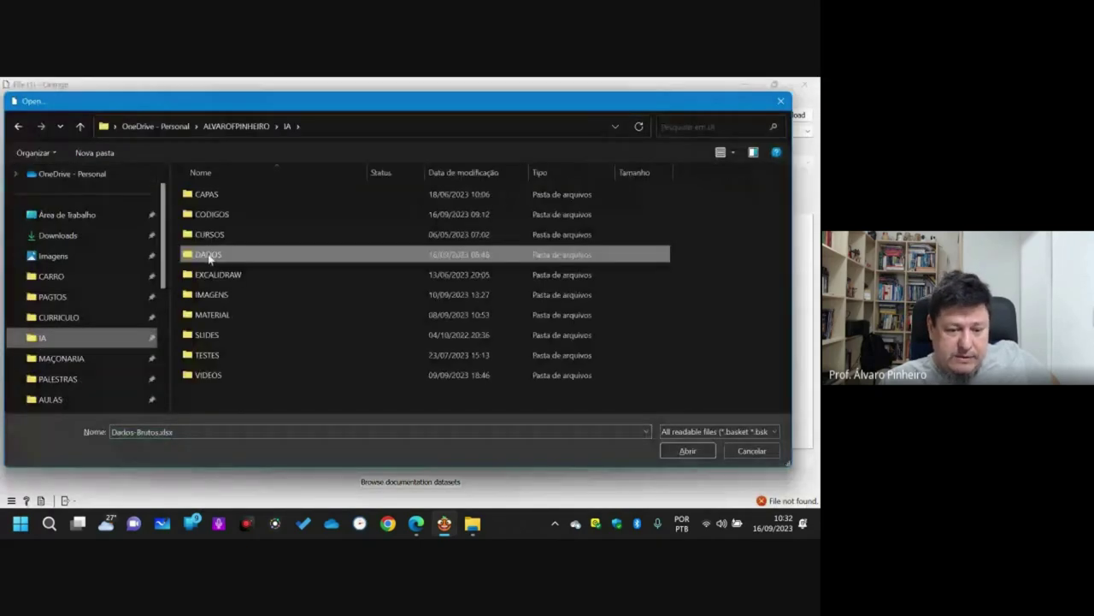
{"action": "double_click", "coordinate": [208, 255]}
{"action": "double_click", "coordinate": [209, 315]}
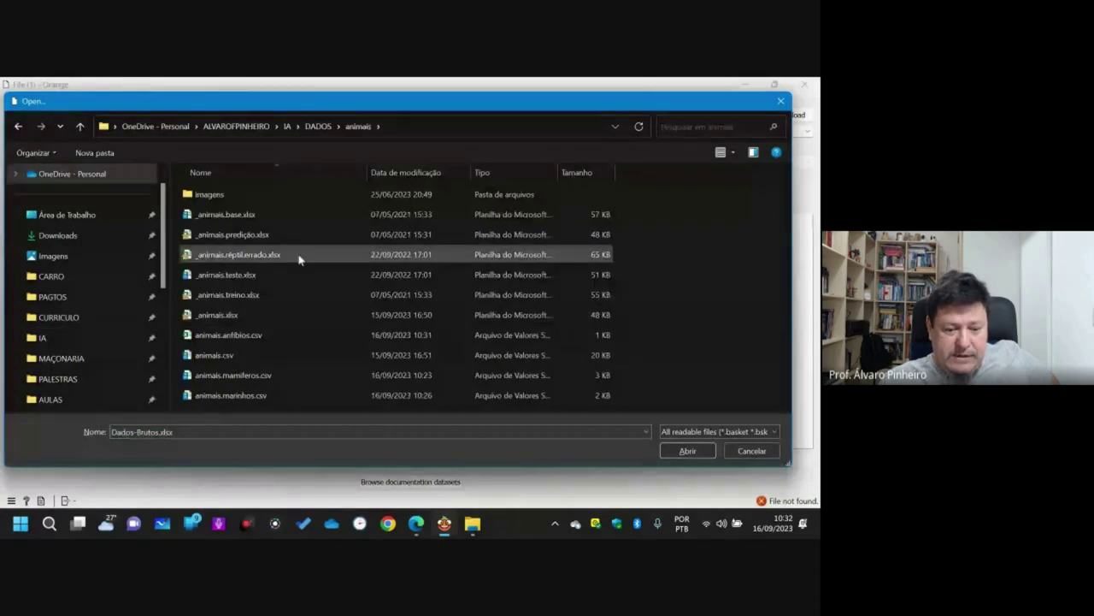
{"action": "double_click", "coordinate": [204, 377]}
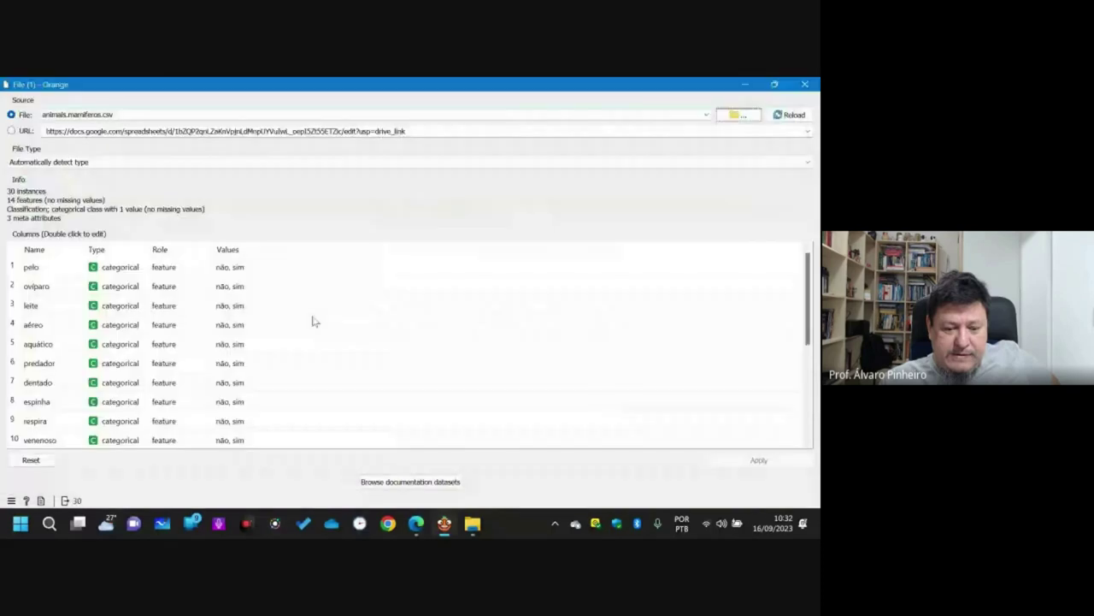
{"action": "scroll", "coordinate": [775, 440], "scroll_direction": "down", "scroll_amount": 3}
{"action": "scroll", "coordinate": [775, 436], "scroll_direction": "down", "scroll_amount": 1}
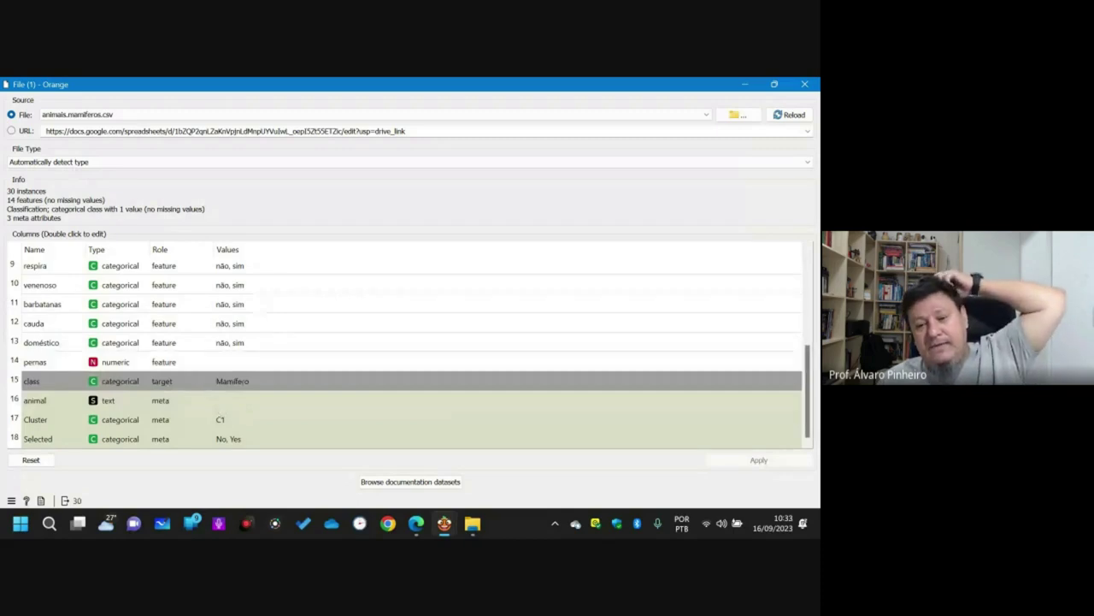
{"action": "left_click", "coordinate": [805, 84]}
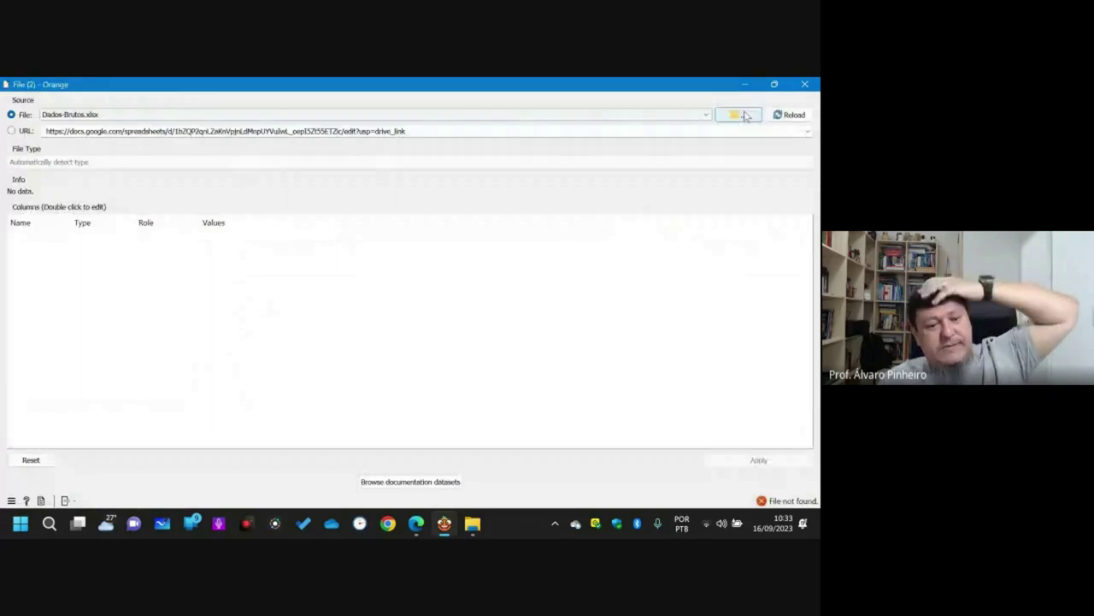
- Load animais.marinhos.csv from the IA/DADOS/animais folder into File (2)
{"action": "left_click", "coordinate": [740, 114]}
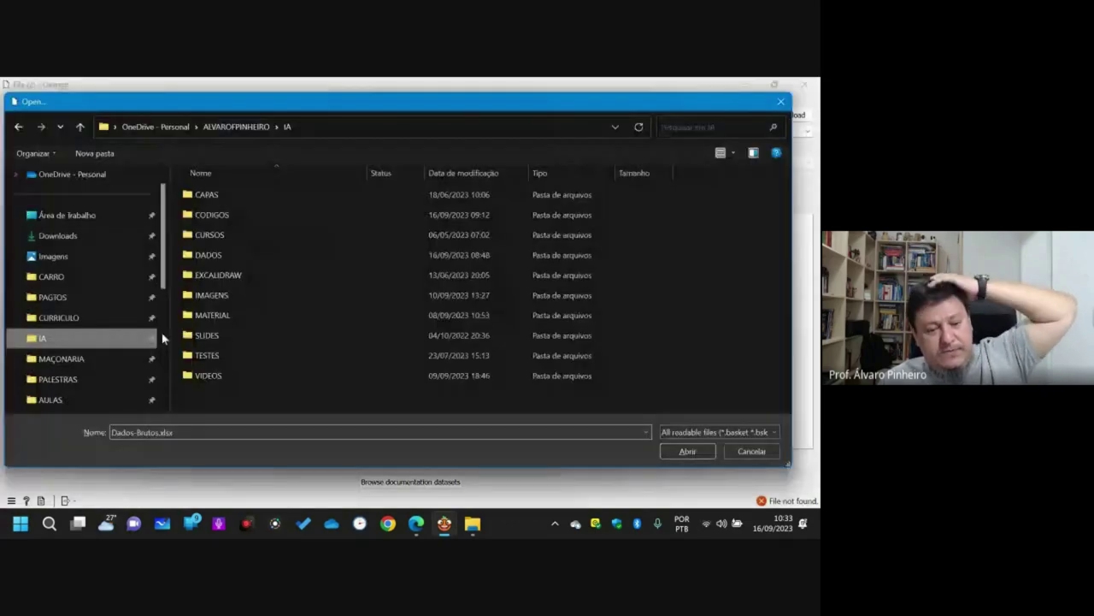
{"action": "double_click", "coordinate": [208, 254]}
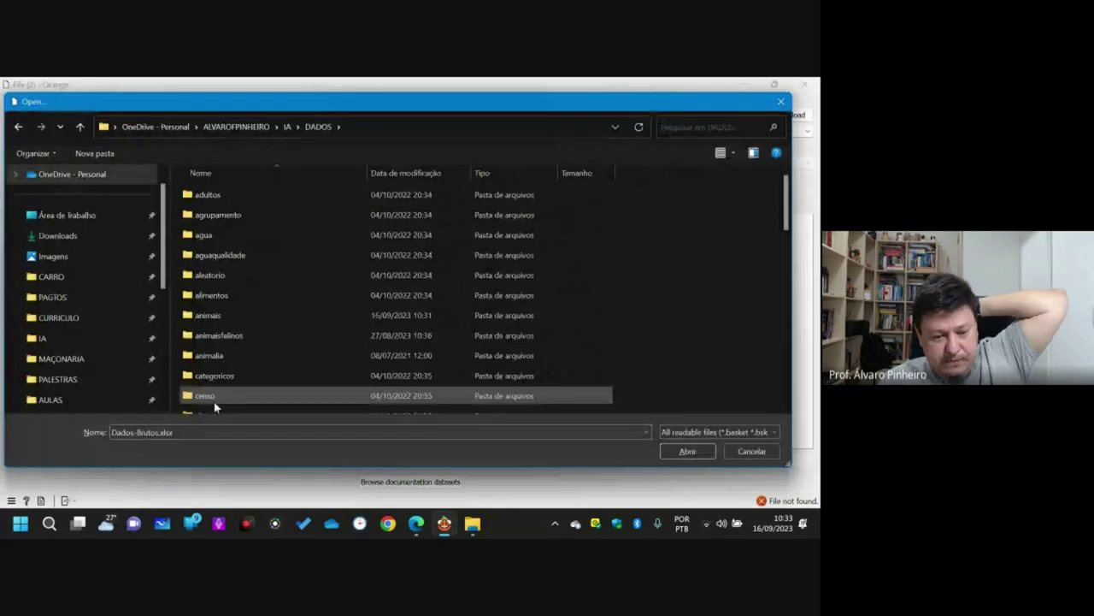
{"action": "double_click", "coordinate": [207, 315]}
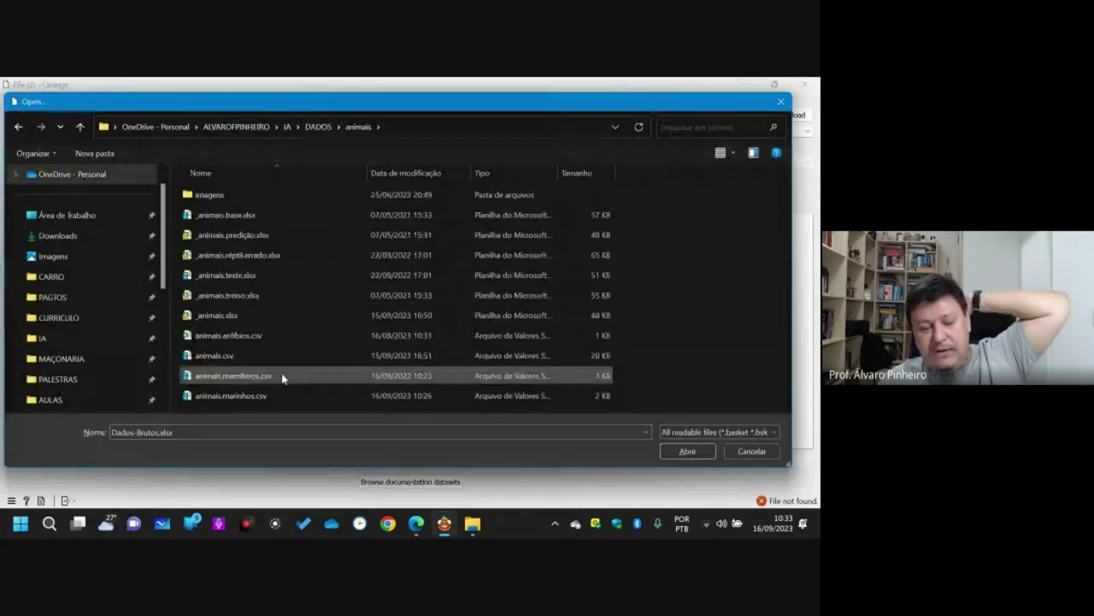
{"action": "double_click", "coordinate": [282, 379]}
- Load animais.anfibios.csv from the IA/DADOS/animais folder into File (3) and close the widget
{"action": "double_click", "coordinate": [215, 415]}
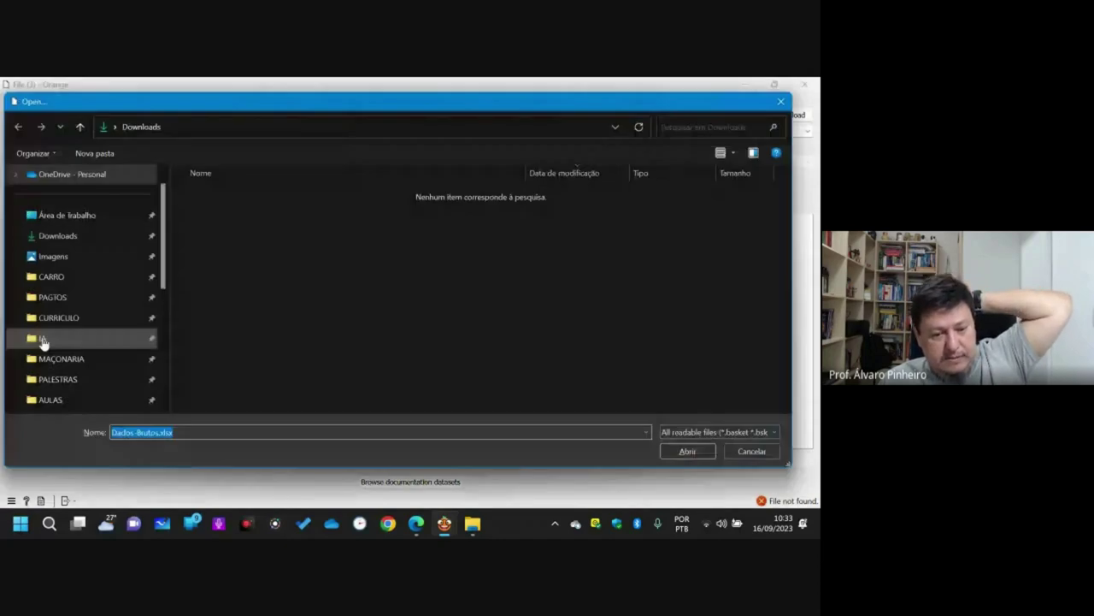
{"action": "left_click", "coordinate": [43, 339]}
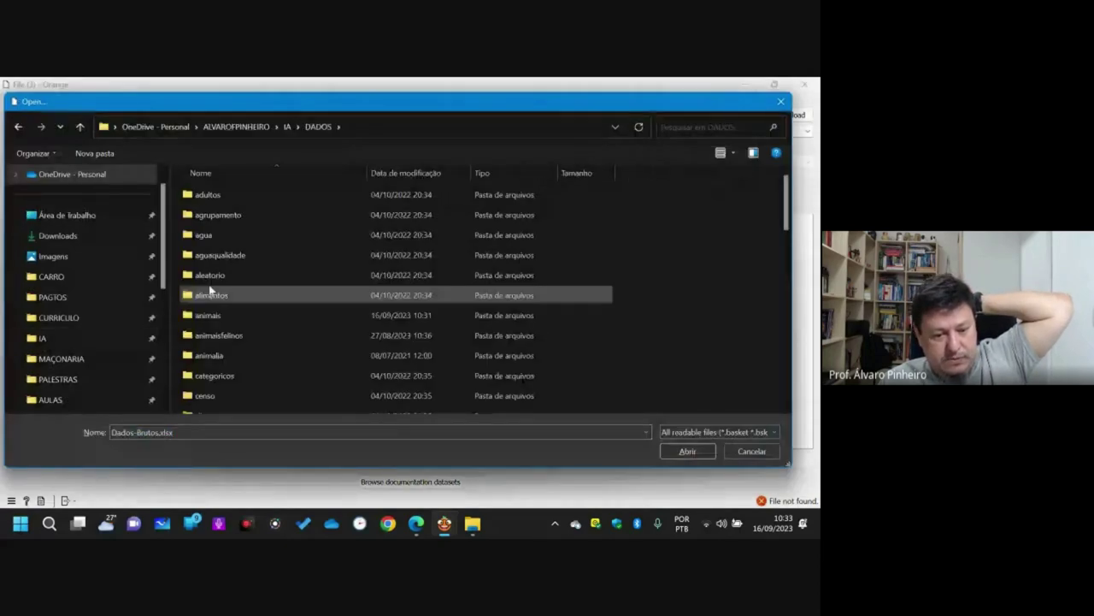
{"action": "double_click", "coordinate": [214, 315]}
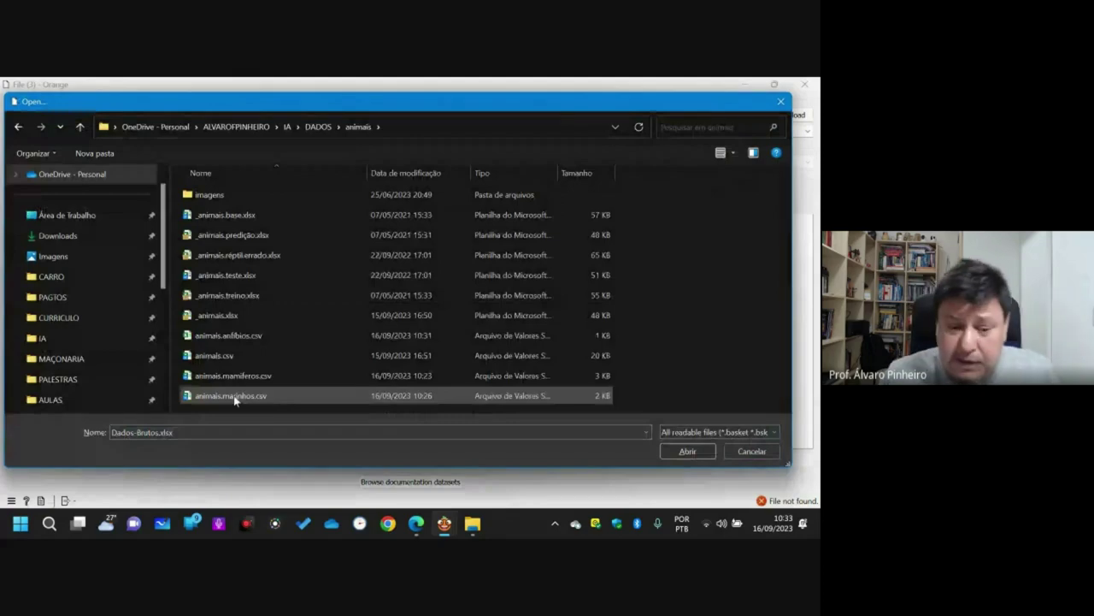
{"action": "double_click", "coordinate": [230, 396]}
{"action": "left_click", "coordinate": [805, 84]}
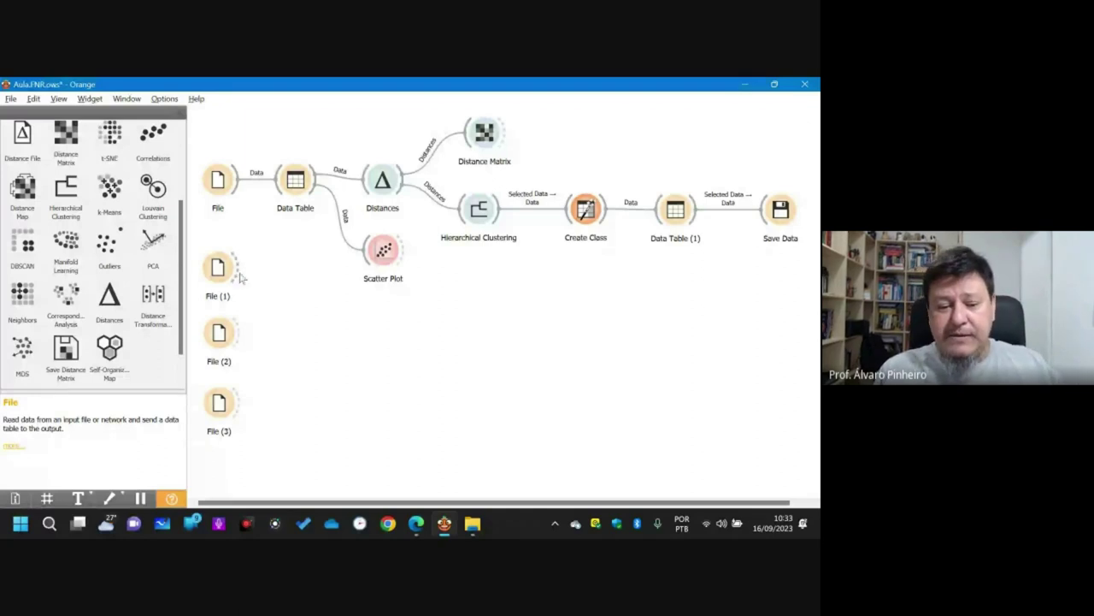
- Connect a new Data Table to File (1), inspect the mammal rows in the enlarged table, and close it
{"action": "left_click_drag", "start_coordinate": [241, 275], "coordinate": [314, 287]}
{"action": "left_click", "coordinate": [325, 342]}
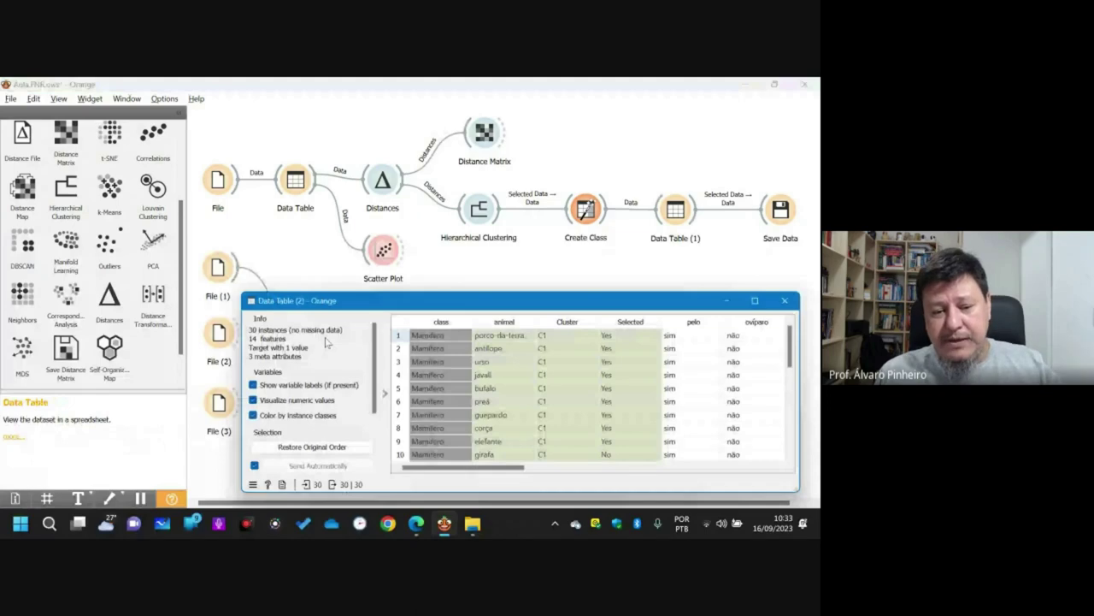
{"action": "double_click", "coordinate": [377, 300]}
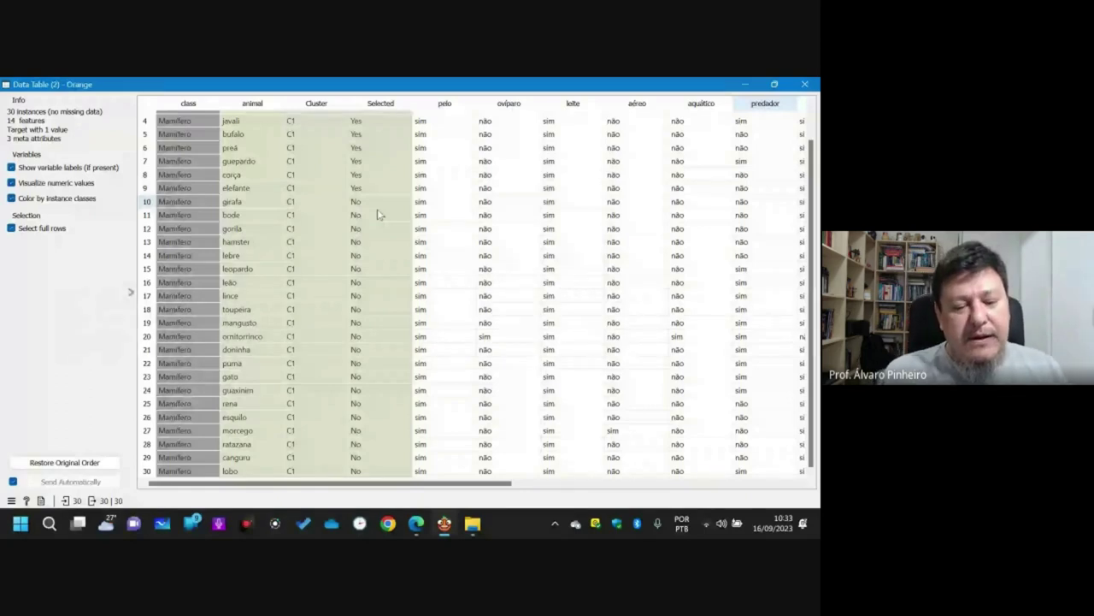
{"action": "key", "text": "Escape"}
- Feed Data Table (2) from File (2) instead, inspect the marine animal rows, and close the table
{"action": "left_click_drag", "start_coordinate": [238, 333], "coordinate": [325, 336]}
{"action": "left_click", "coordinate": [328, 336]}
{"action": "double_click", "coordinate": [327, 336]}
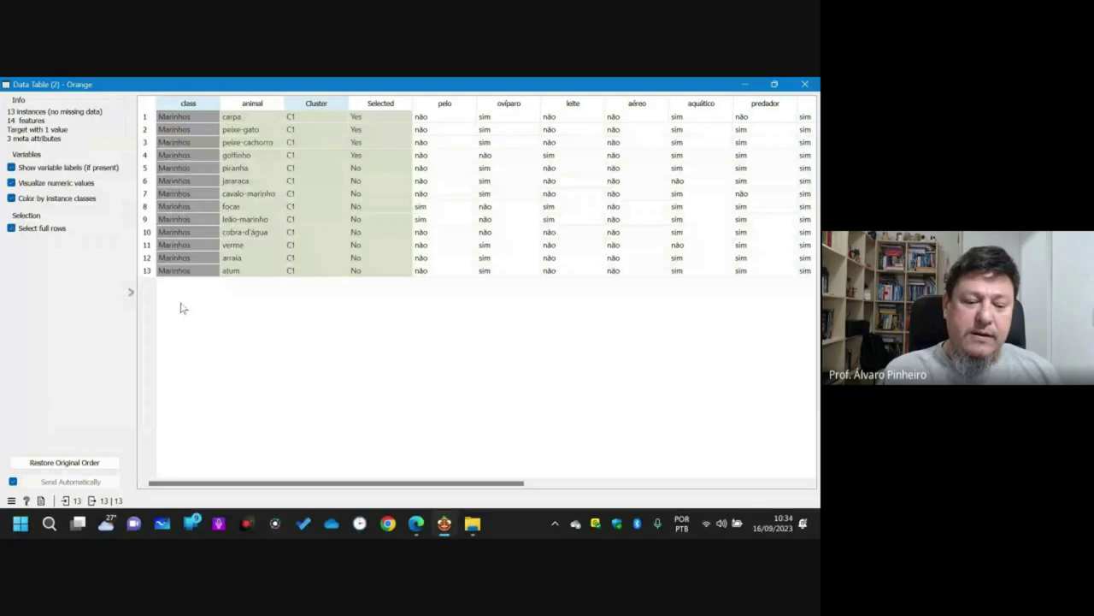
{"action": "key", "text": "ctrl+w"}
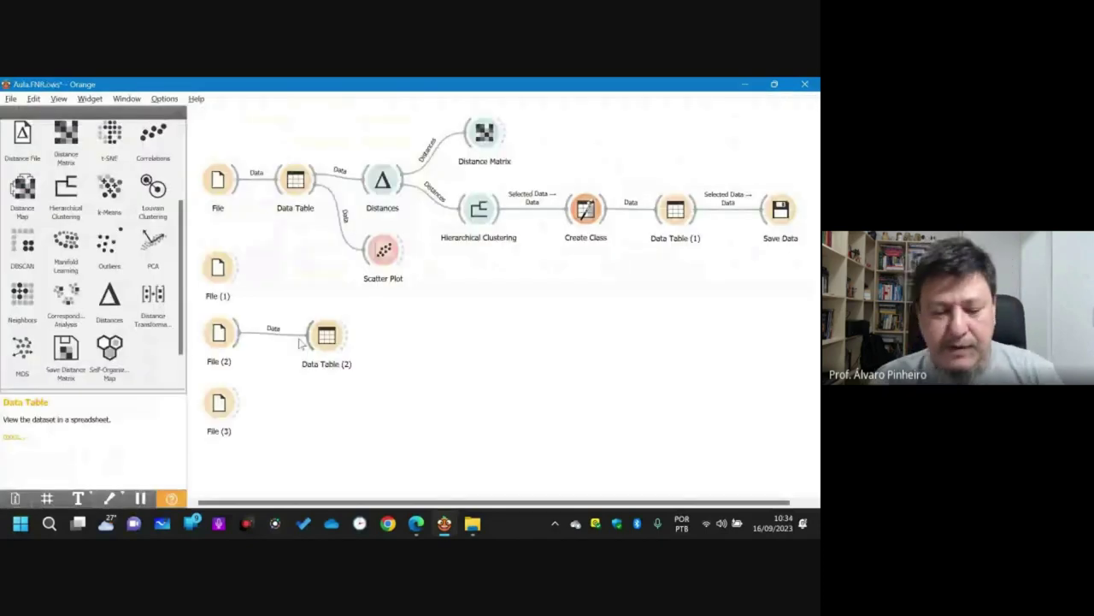
- Move the Data Table (2) input link from File (2) to File (3), inspect the amphibian rows, and close the table
{"action": "left_click_drag", "start_coordinate": [300, 342], "coordinate": [239, 414]}
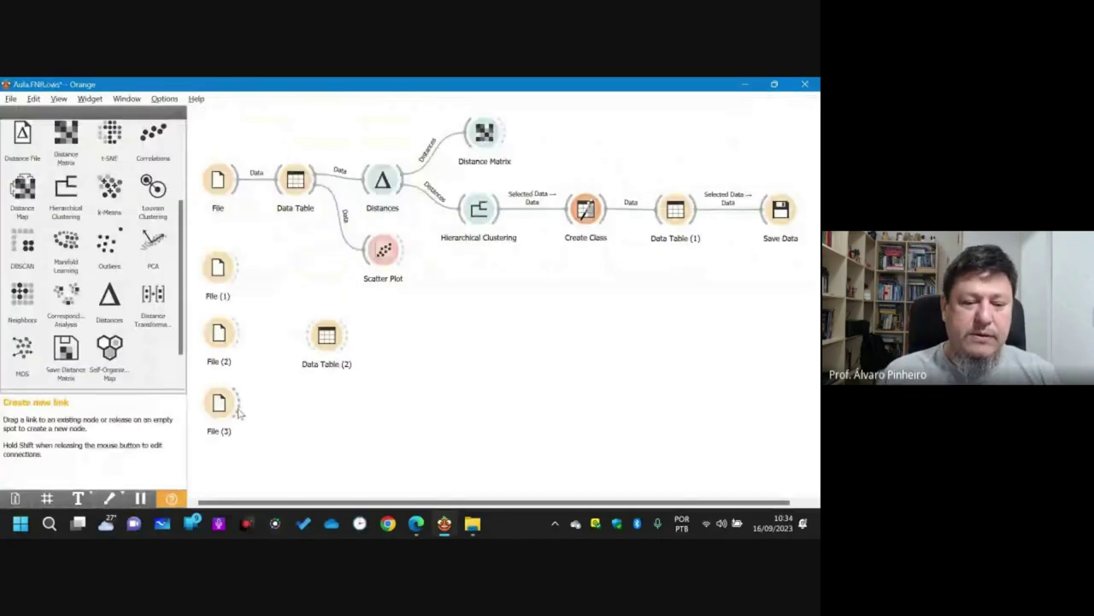
{"action": "double_click", "coordinate": [327, 336]}
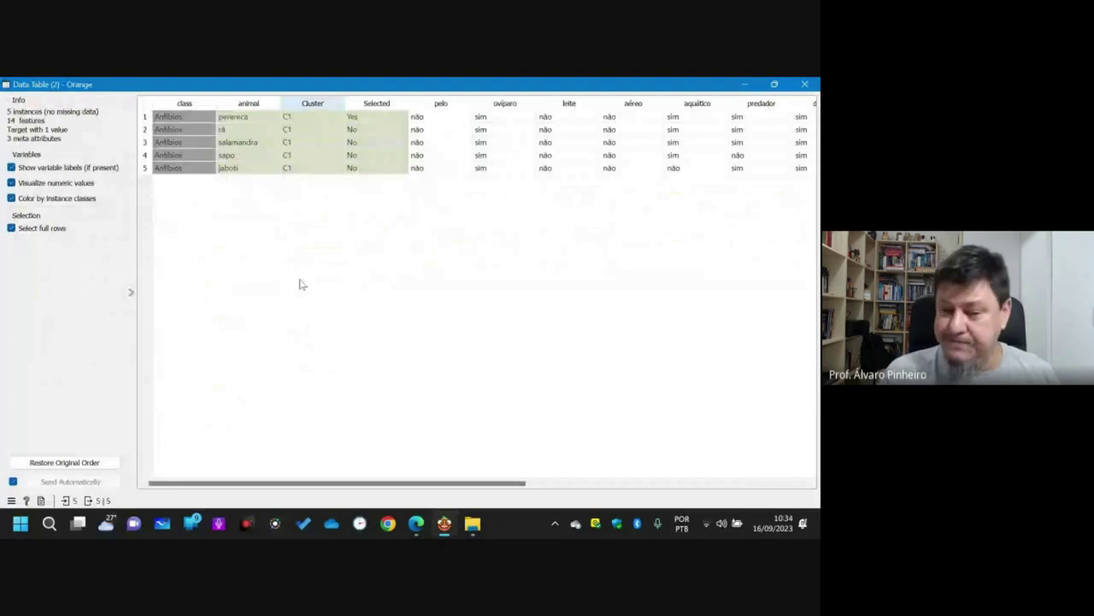
{"action": "left_click", "coordinate": [804, 84]}
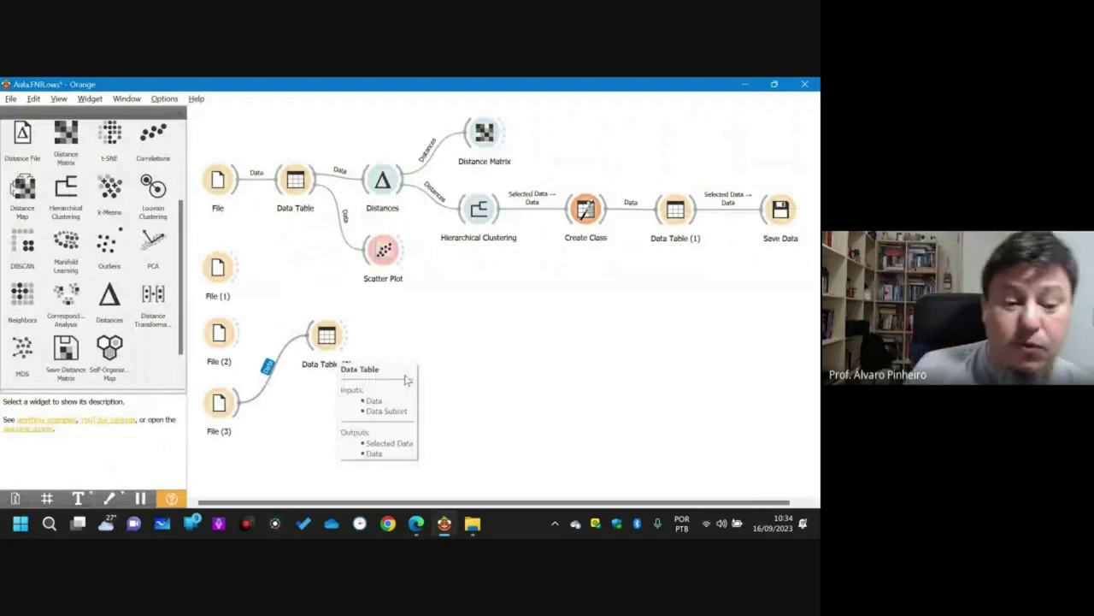
- Delete Data Table (2) and place a Concatenate widget beside the three new File widgets
{"action": "key", "text": "Delete"}
{"action": "scroll", "coordinate": [146, 149], "scroll_direction": "up", "scroll_amount": 5}
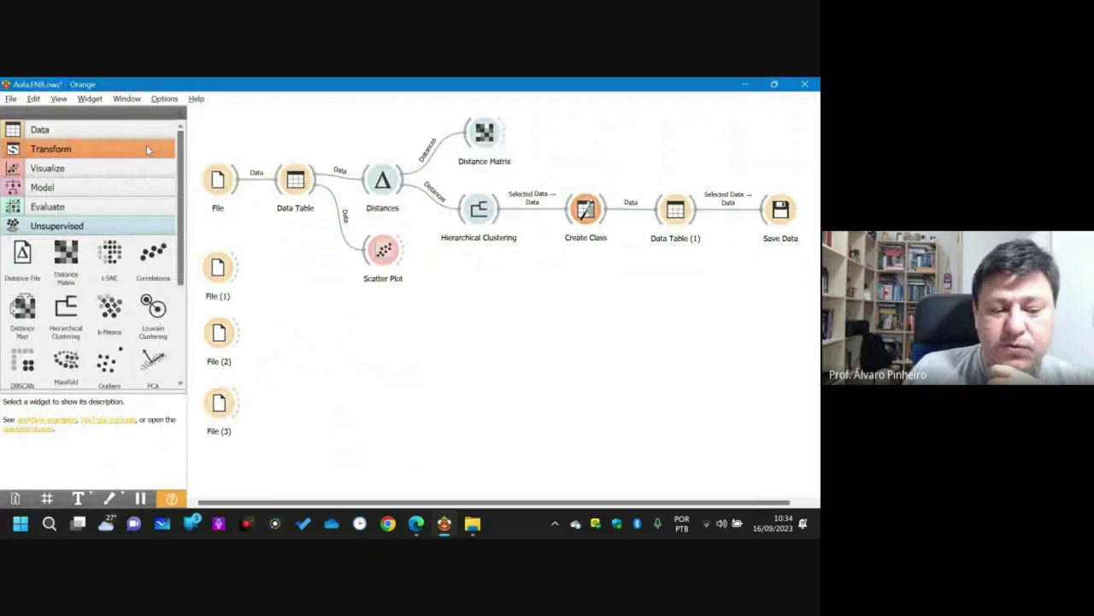
{"action": "left_click", "coordinate": [146, 149]}
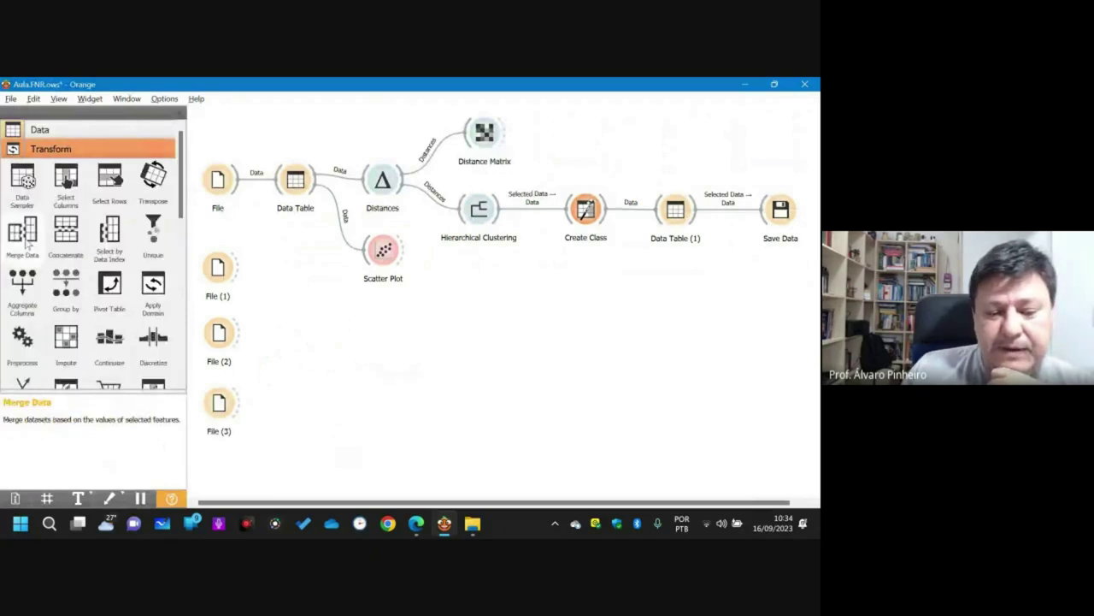
{"action": "left_click_drag", "start_coordinate": [66, 229], "coordinate": [330, 325]}
- Connect File (1), File (2) and File (3) to Concatenate as additional data, and link its output to a new Data Table
{"action": "left_click_drag", "start_coordinate": [236, 266], "coordinate": [318, 327]}
{"action": "left_click_drag", "start_coordinate": [239, 332], "coordinate": [318, 330]}
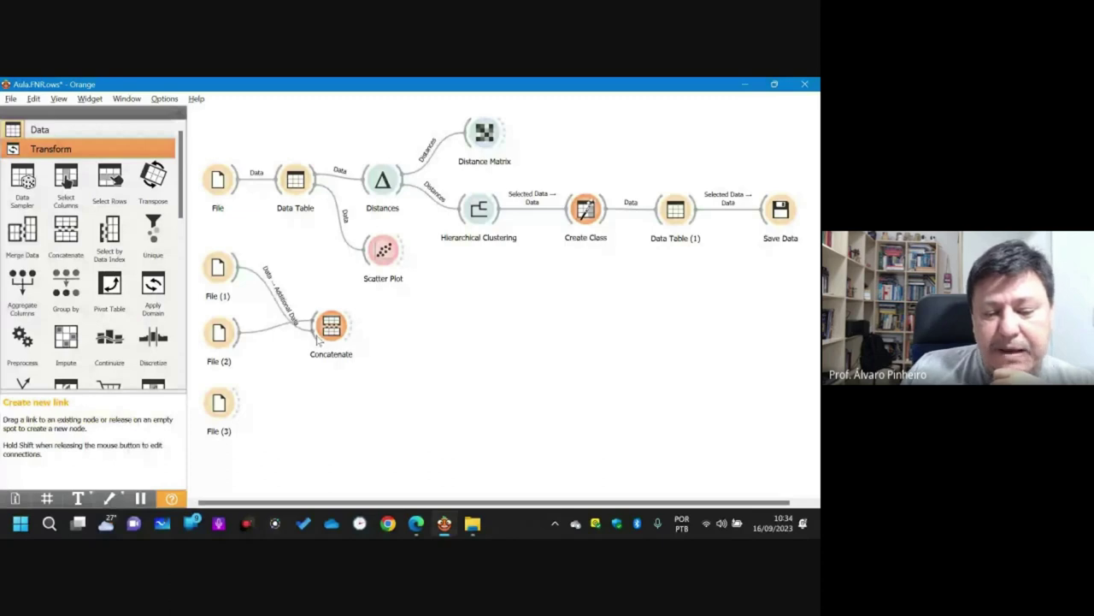
{"action": "left_click_drag", "start_coordinate": [239, 402], "coordinate": [323, 333]}
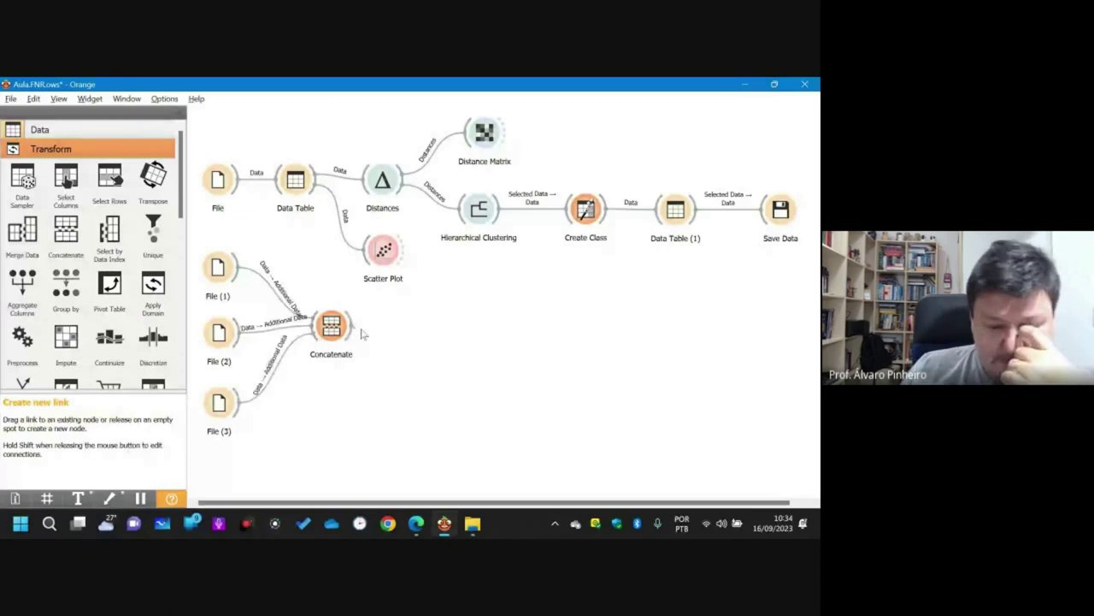
{"action": "left_click_drag", "start_coordinate": [353, 325], "coordinate": [445, 329]}
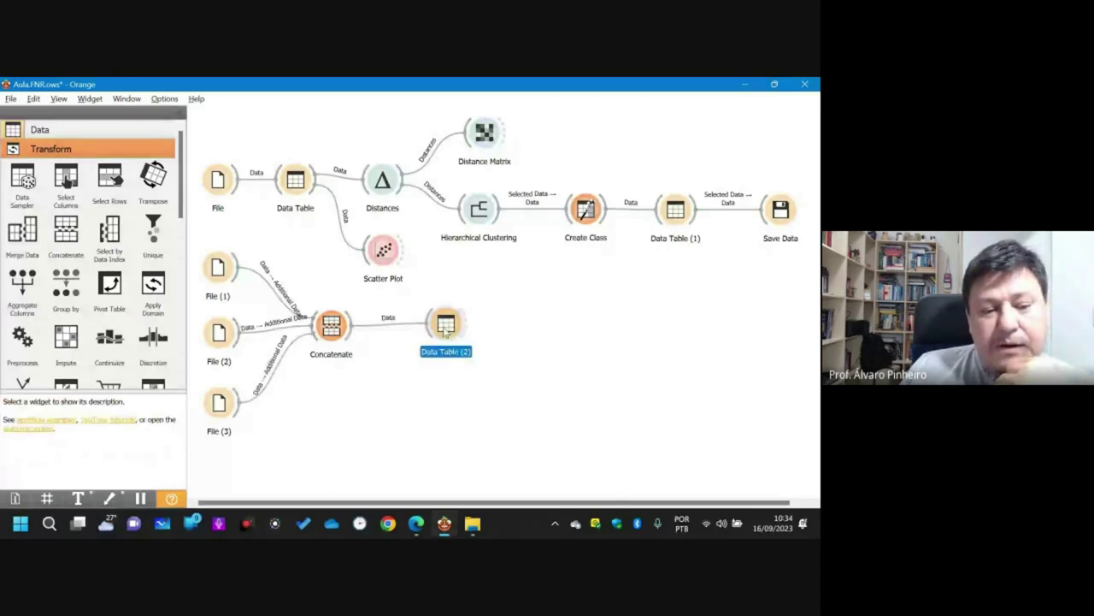
- Inspect the concatenated mammal, marine and amphibian rows in Data Table (2), and close the table
{"action": "double_click", "coordinate": [446, 328]}
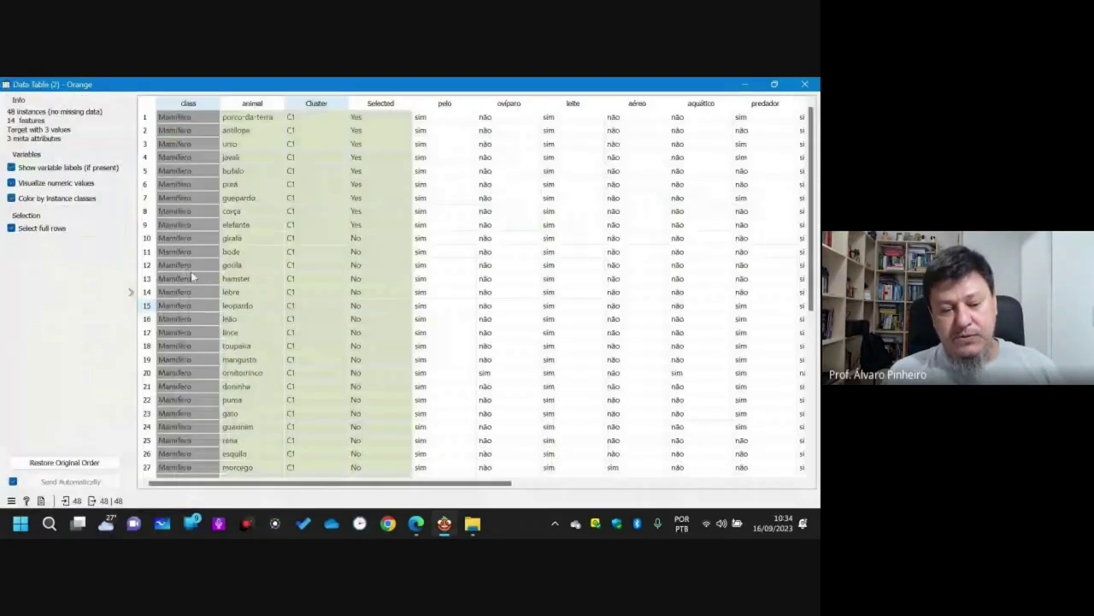
{"action": "scroll", "coordinate": [171, 473], "scroll_direction": "down", "scroll_amount": 7}
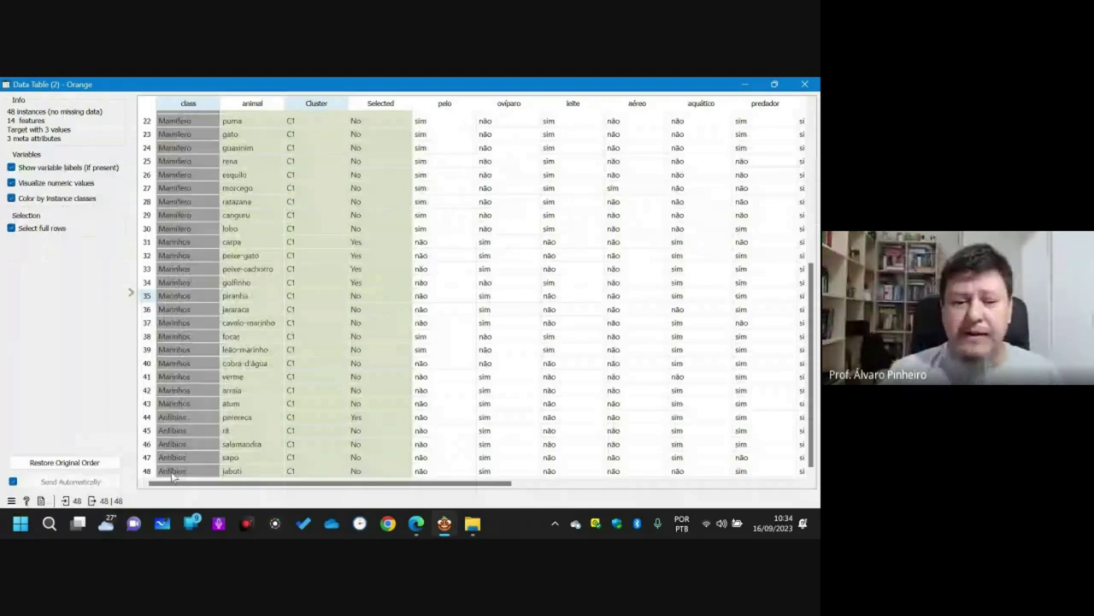
{"action": "left_click", "coordinate": [810, 85]}
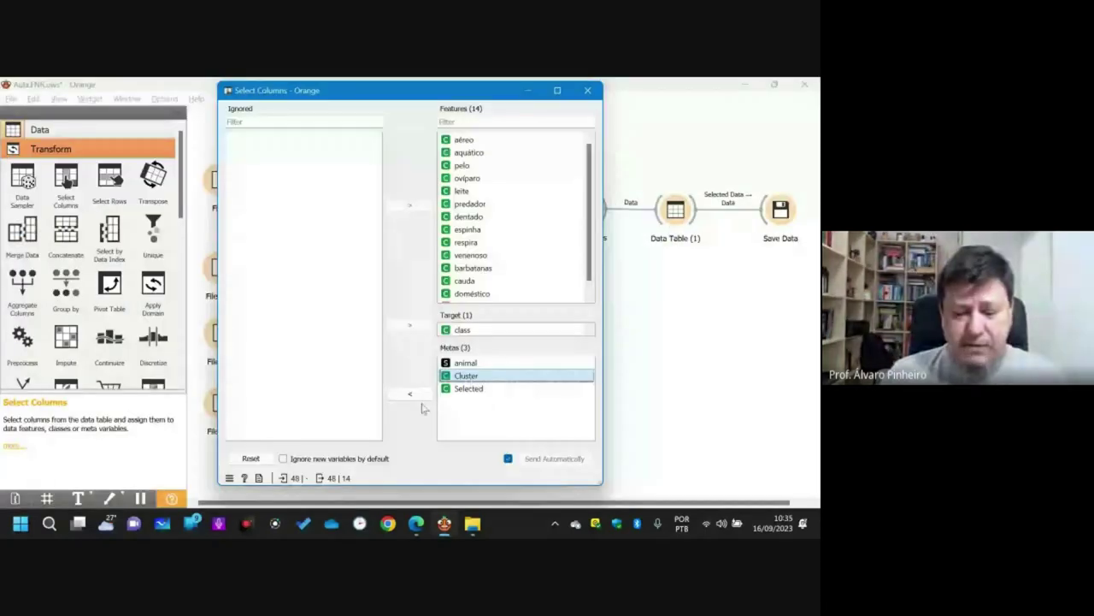
- Insert Select Columns between Concatenate and Data Table (2), ignoring the Cluster and Selected metas, and space the widgets out
{"action": "left_click", "coordinate": [409, 394]}
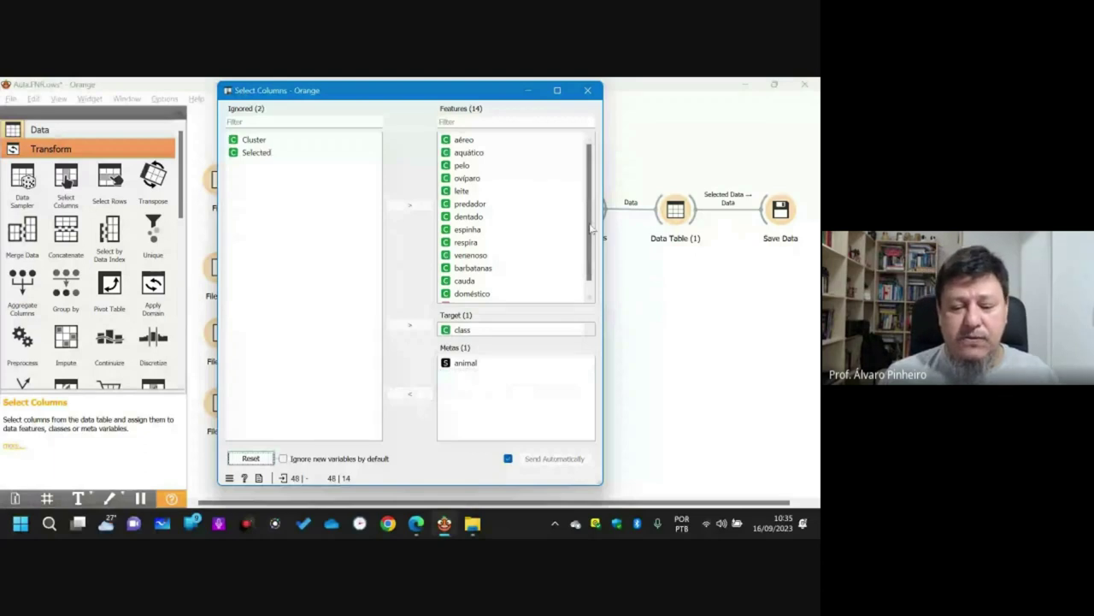
{"action": "key", "text": "Escape"}
{"action": "left_click_drag", "start_coordinate": [442, 335], "coordinate": [513, 336]}
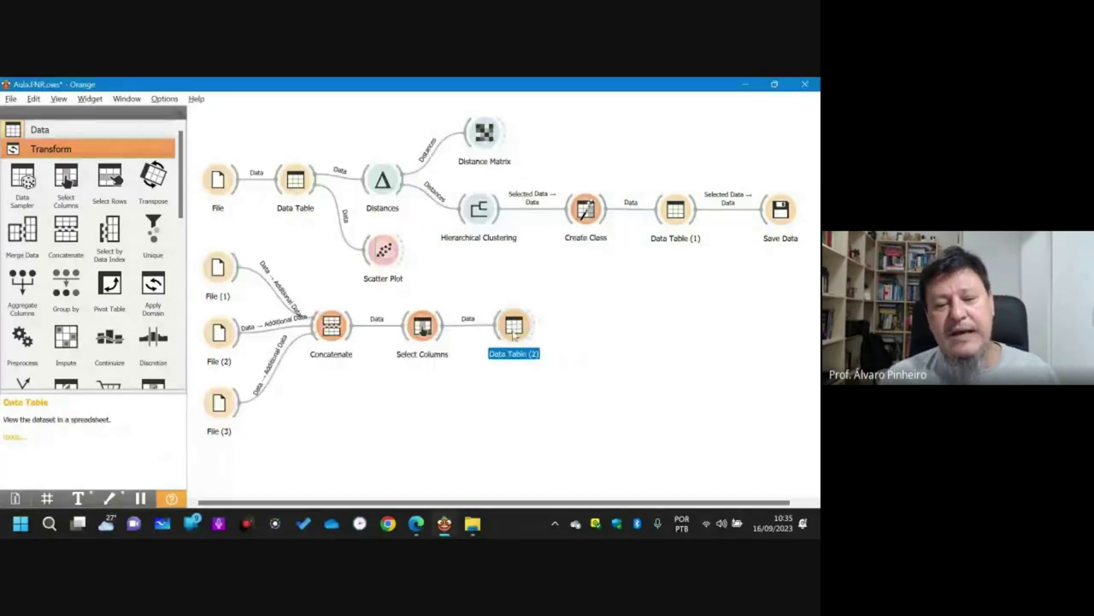
- Review all rows and columns of the filtered dataset in Data Table (2), and close the table
{"action": "double_click", "coordinate": [514, 332]}
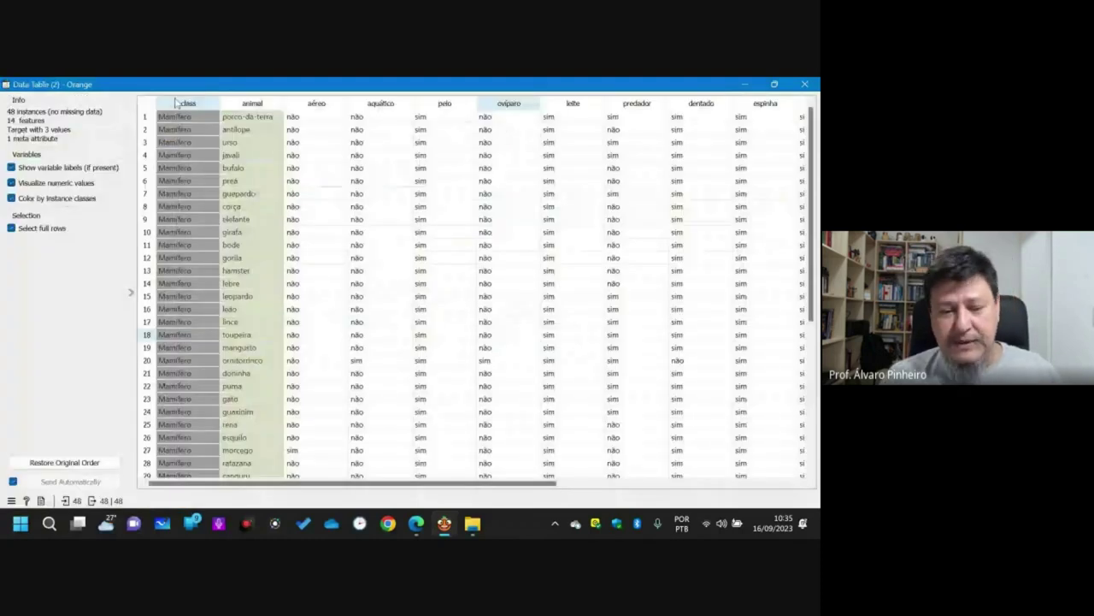
{"action": "scroll", "coordinate": [218, 270], "scroll_direction": "down", "scroll_amount": 7}
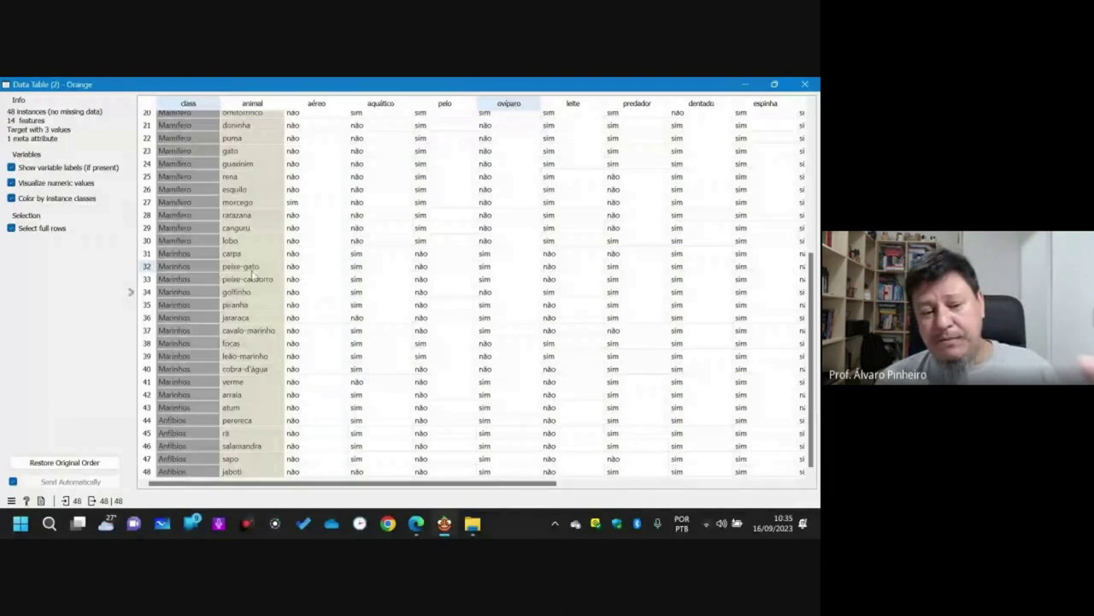
{"action": "scroll", "coordinate": [252, 273], "scroll_direction": "up", "scroll_amount": 7}
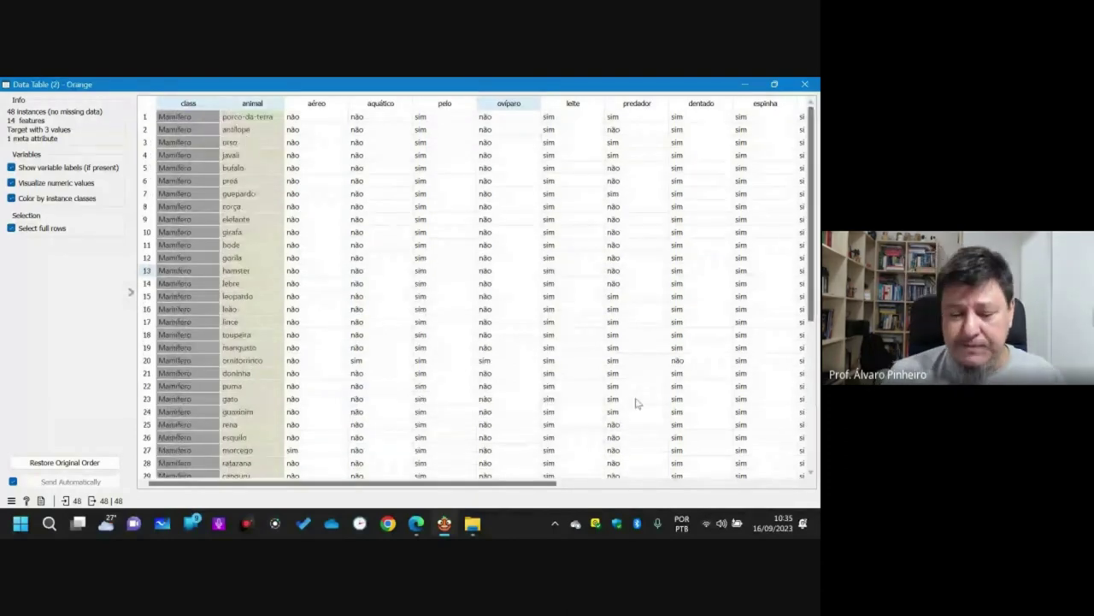
{"action": "scroll", "coordinate": [637, 402], "scroll_direction": "right", "scroll_amount": 5}
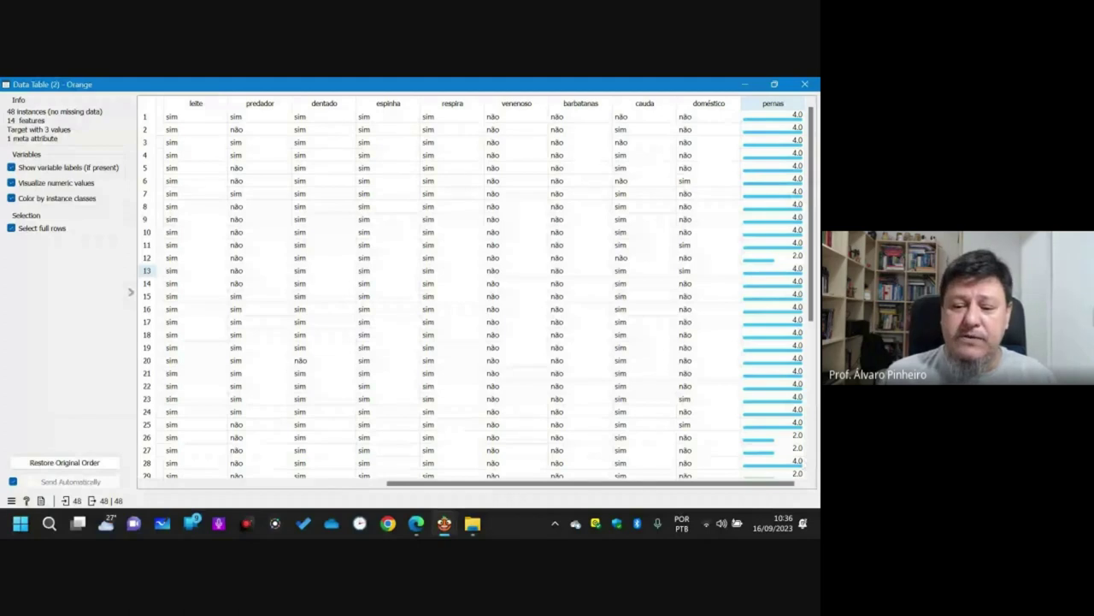
{"action": "key", "text": "Escape"}
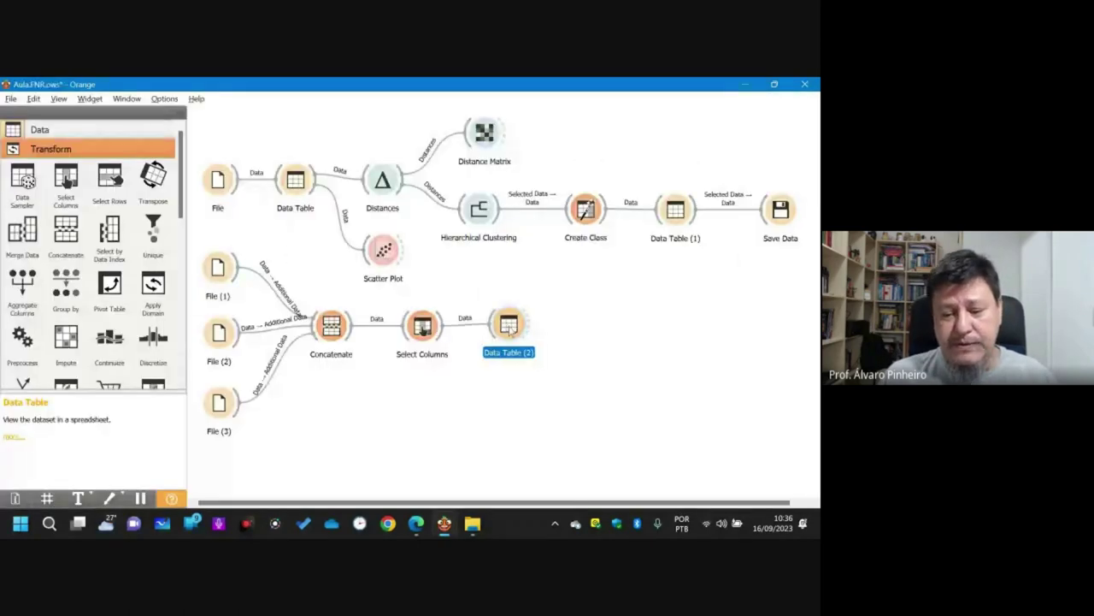
- Add a Save Data widget after Data Table (2) and link it to the full Data output instead of Selected Data
{"action": "left_click_drag", "start_coordinate": [510, 329], "coordinate": [581, 323]}
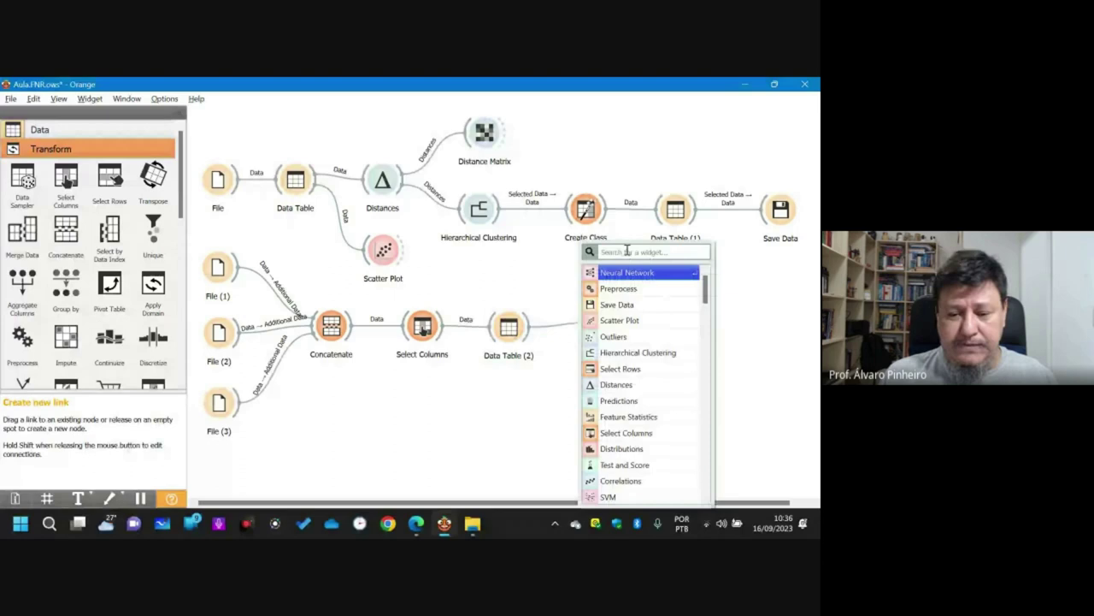
{"action": "left_click", "coordinate": [617, 304]}
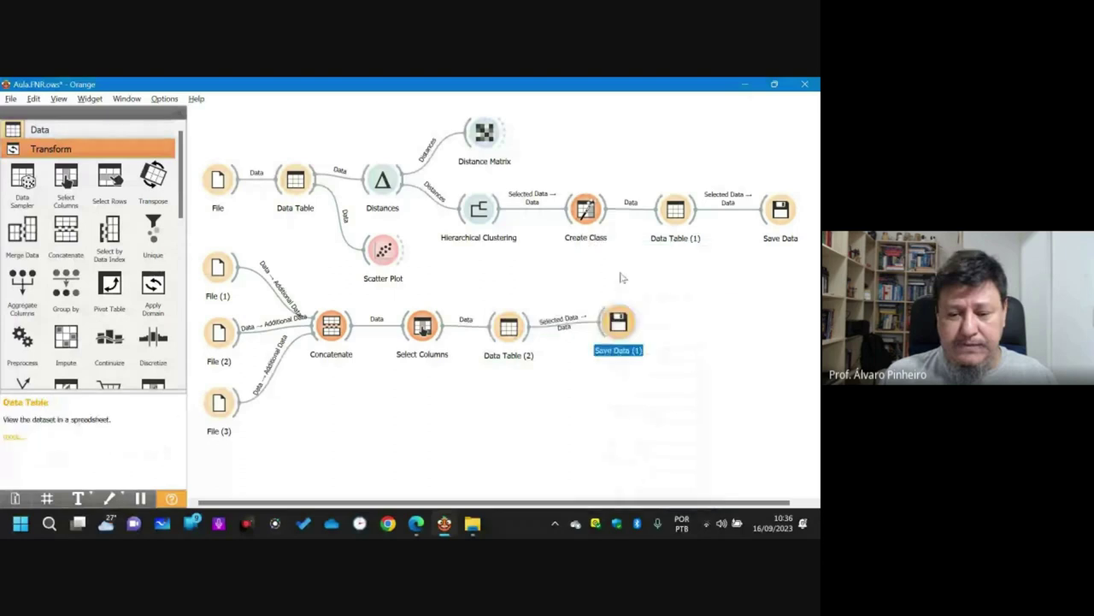
{"action": "double_click", "coordinate": [579, 333]}
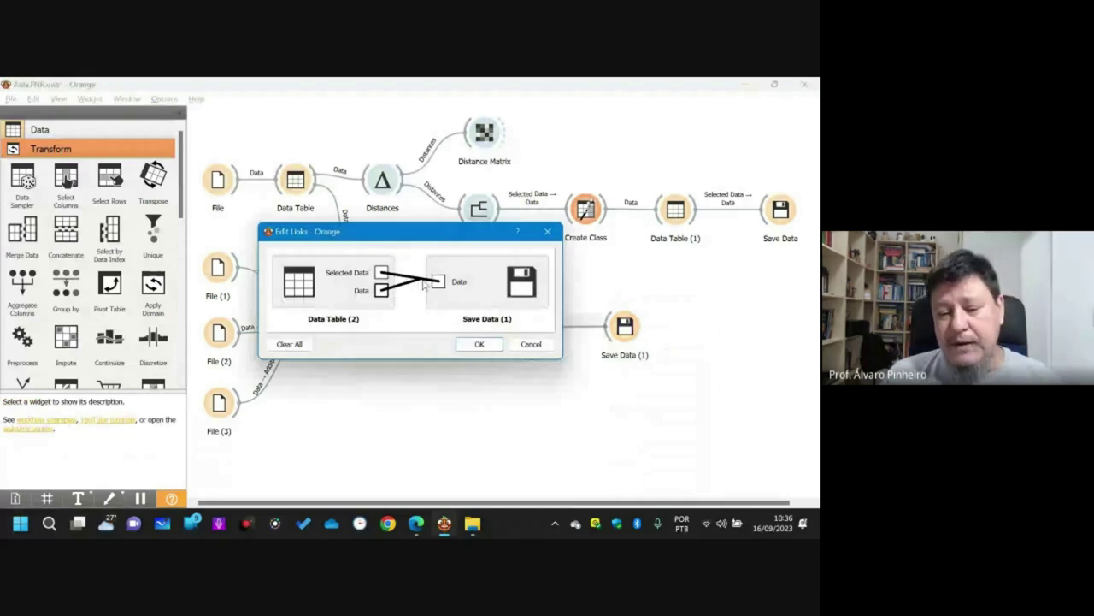
{"action": "key", "text": "Return"}
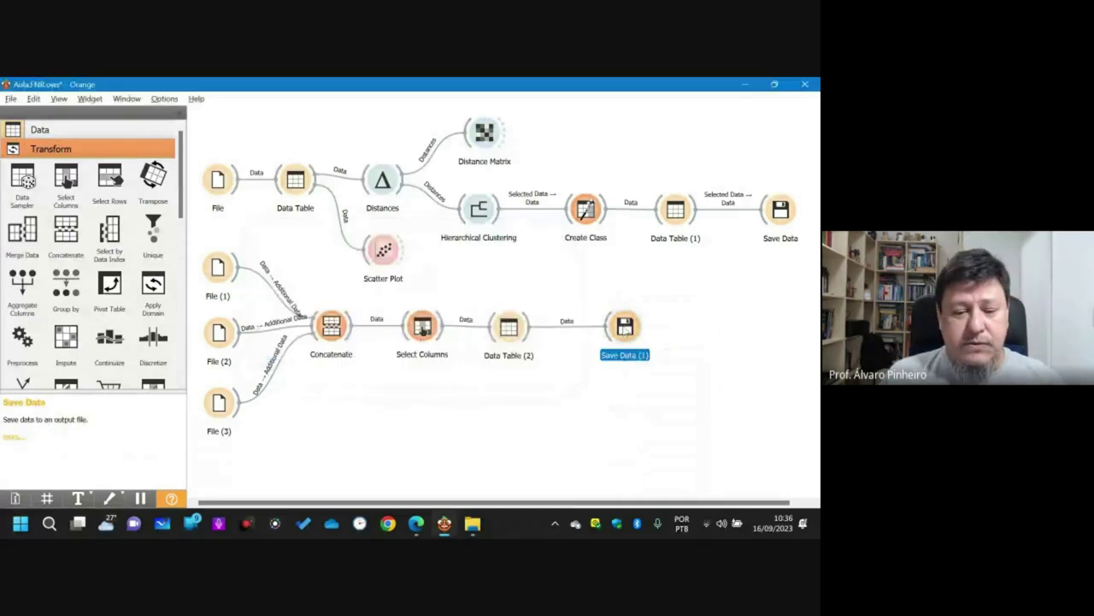
- Set up the export from Save Data (1) as comma-separated values with the file name animais.classificacao.csv
{"action": "key", "text": "Return"}
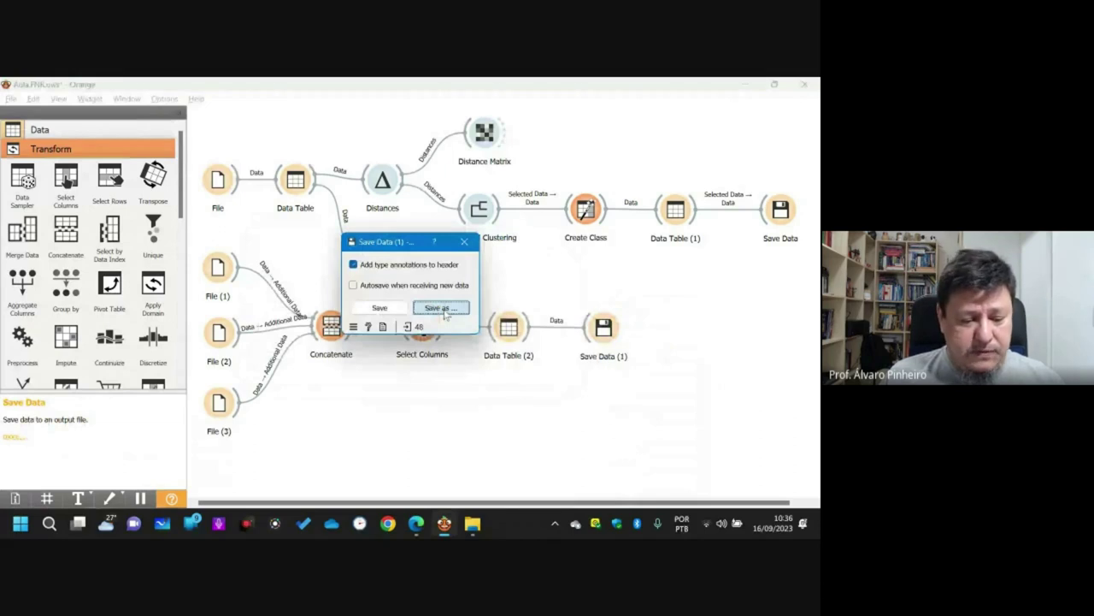
{"action": "left_click", "coordinate": [445, 313]}
{"action": "left_click", "coordinate": [171, 452]}
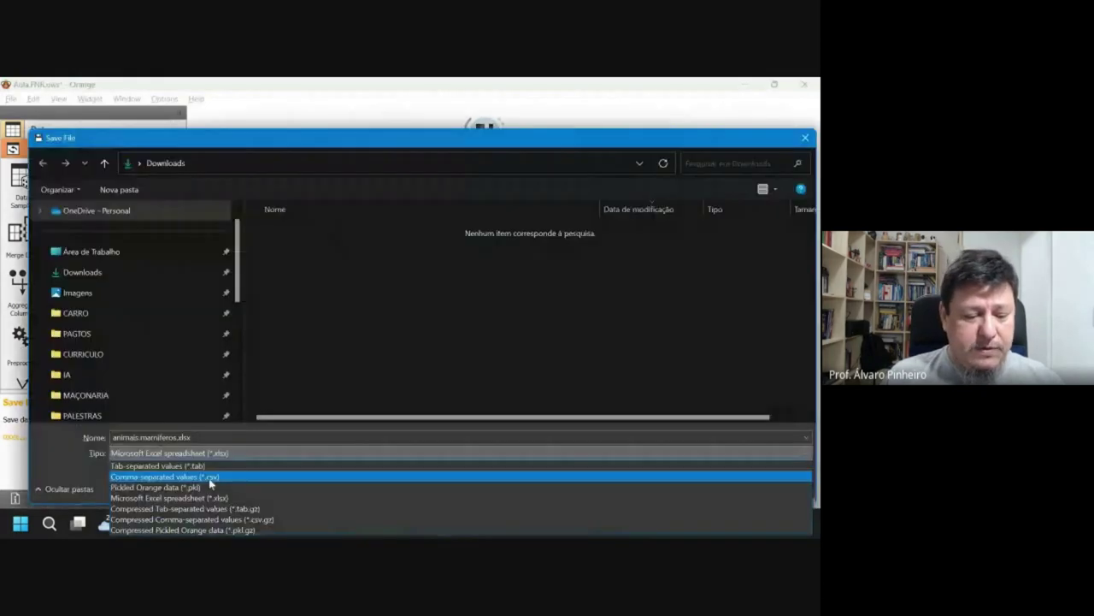
{"action": "left_click", "coordinate": [208, 476]}
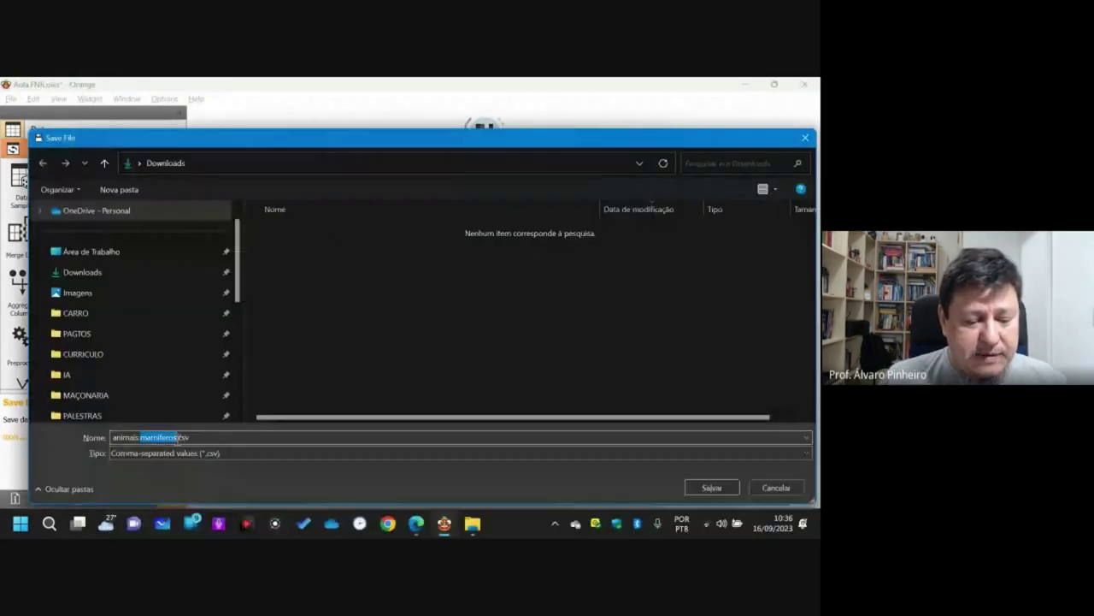
{"action": "type", "text": "cl"}
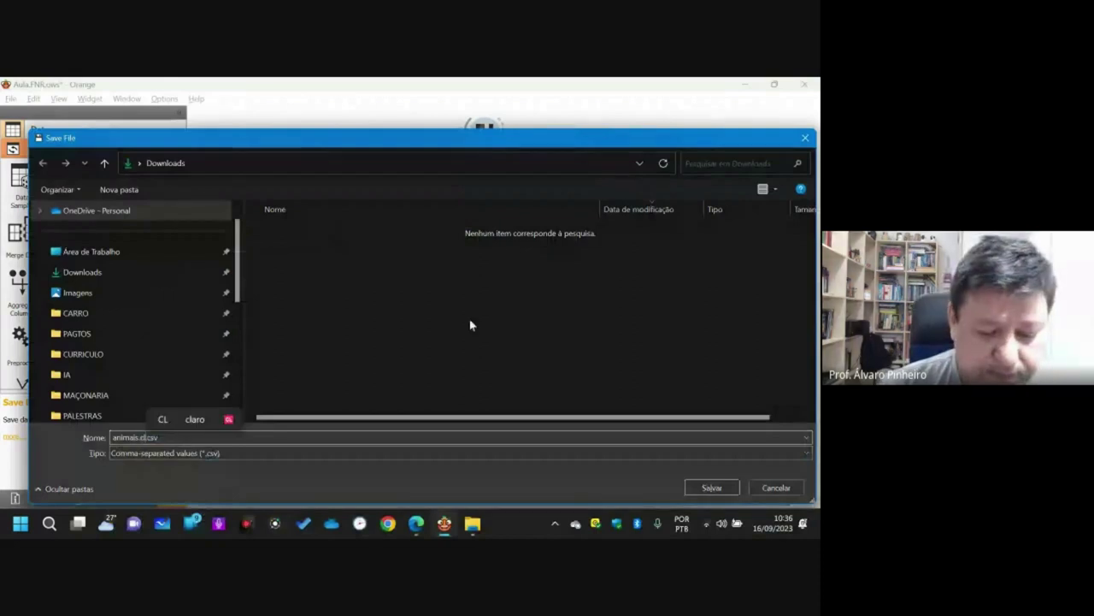
{"action": "type", "text": "assificacao"}
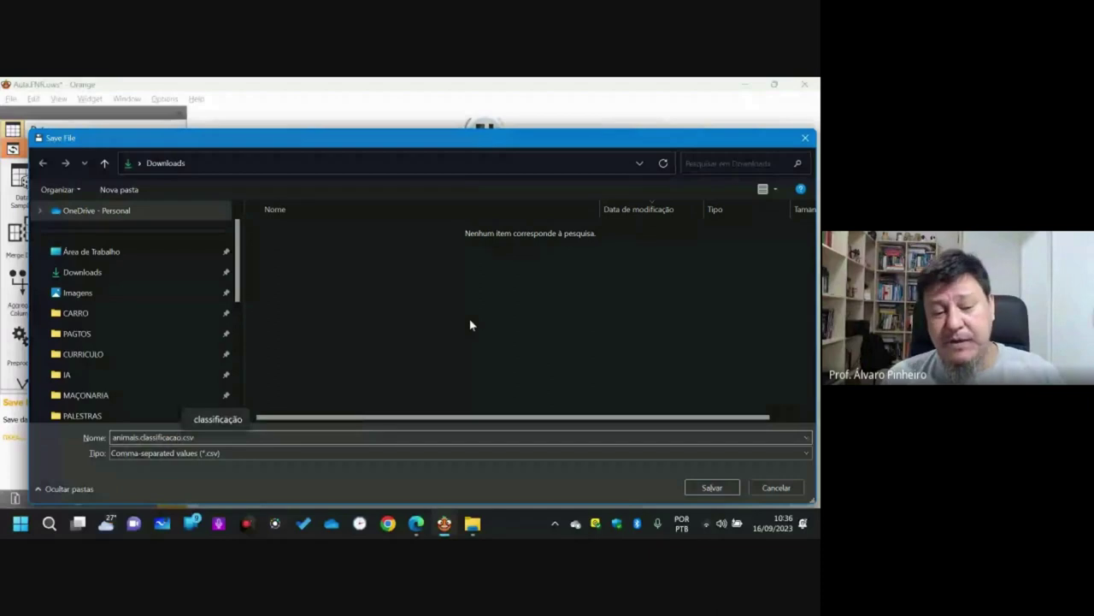
- Save the CSV export in the animais folder under IA > DADOS, and save the Orange workflow
{"action": "left_click", "coordinate": [722, 489]}
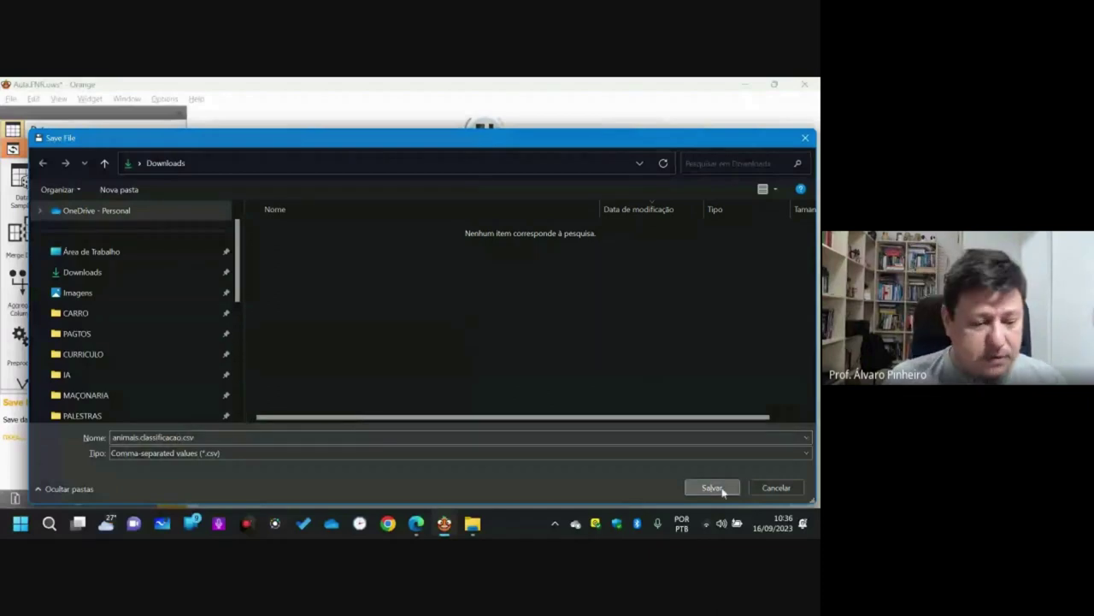
{"action": "left_click", "coordinate": [62, 374]}
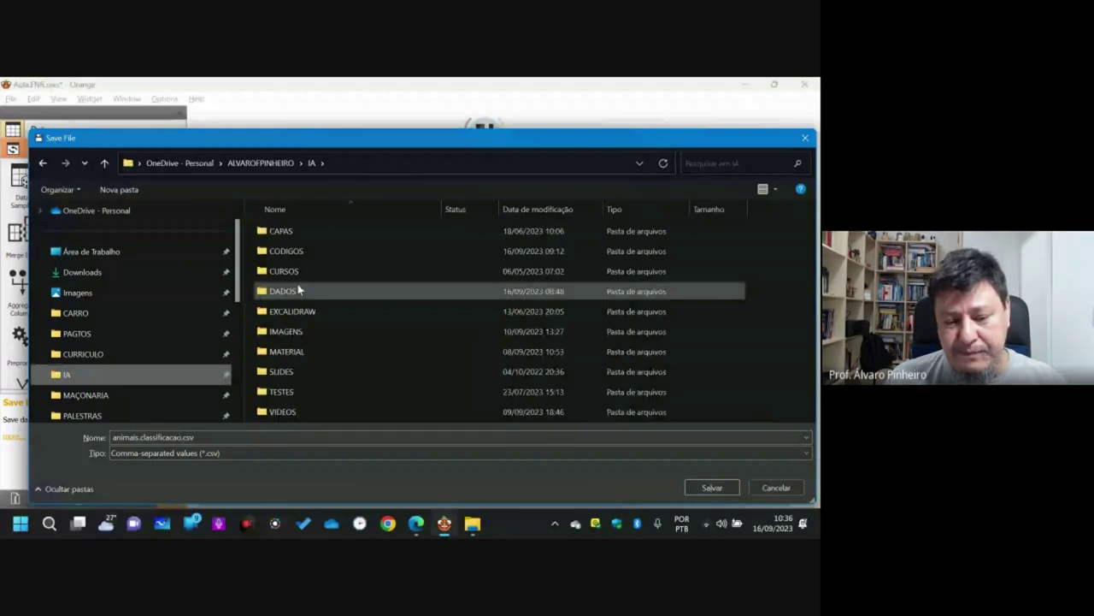
{"action": "double_click", "coordinate": [297, 290]}
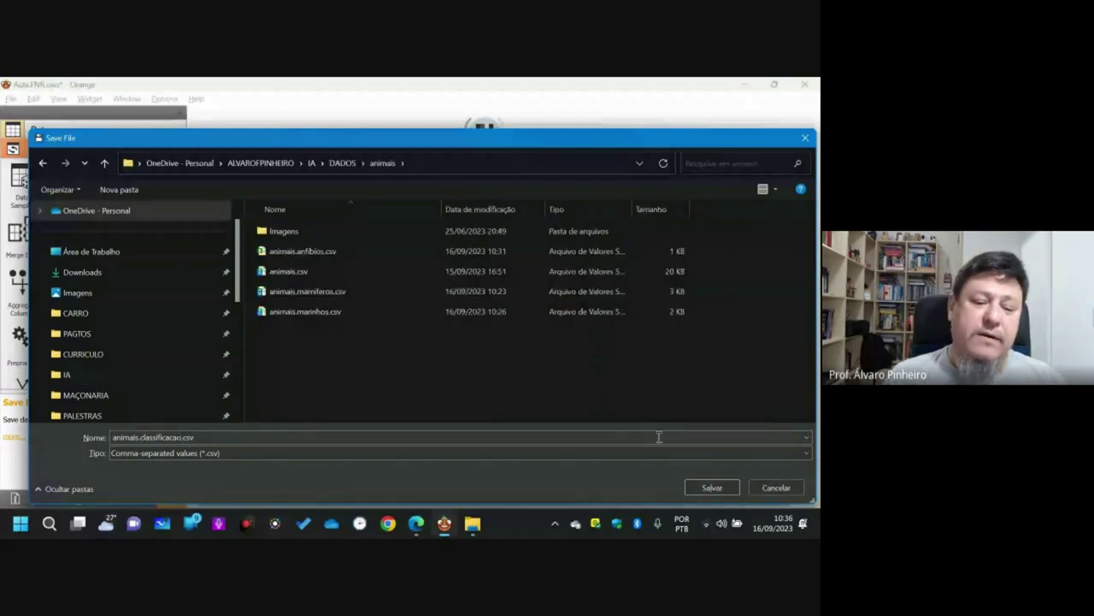
{"action": "key", "text": "Return"}
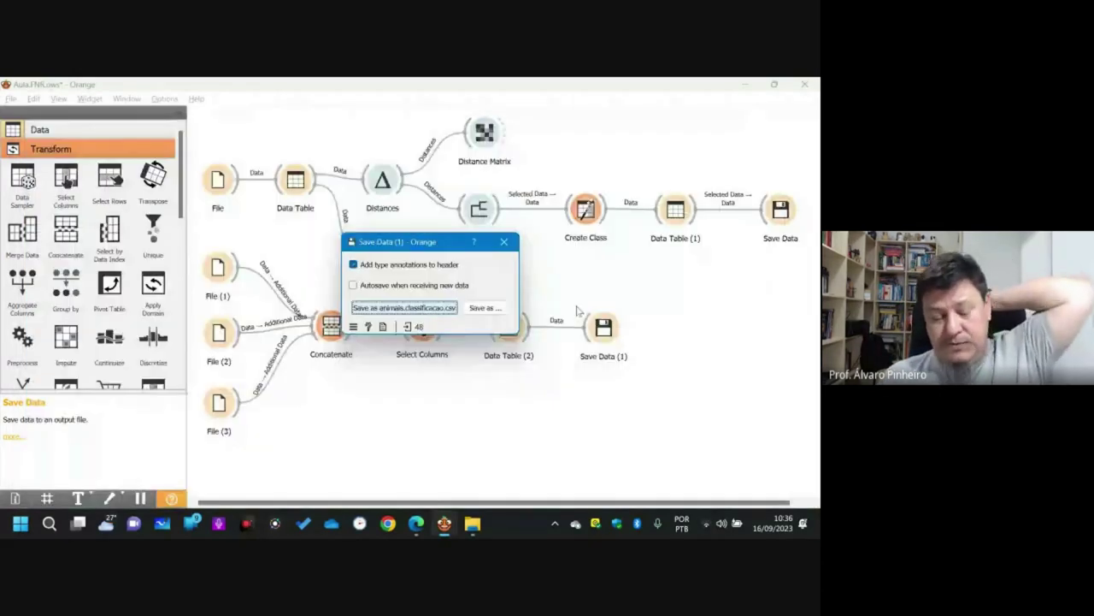
{"action": "left_click", "coordinate": [578, 310]}
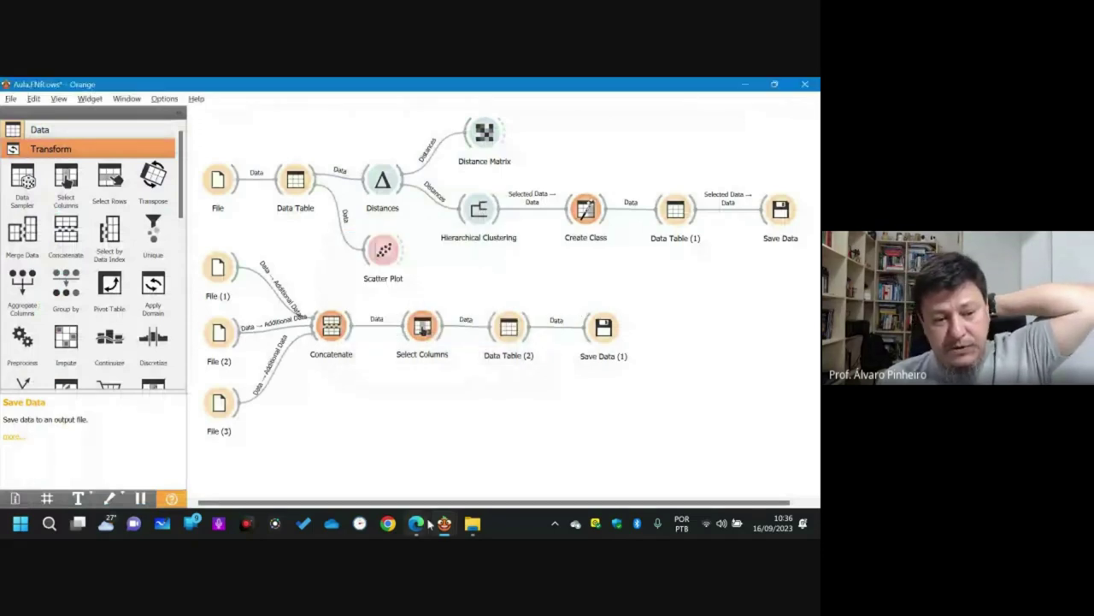
{"action": "left_click", "coordinate": [10, 98]}
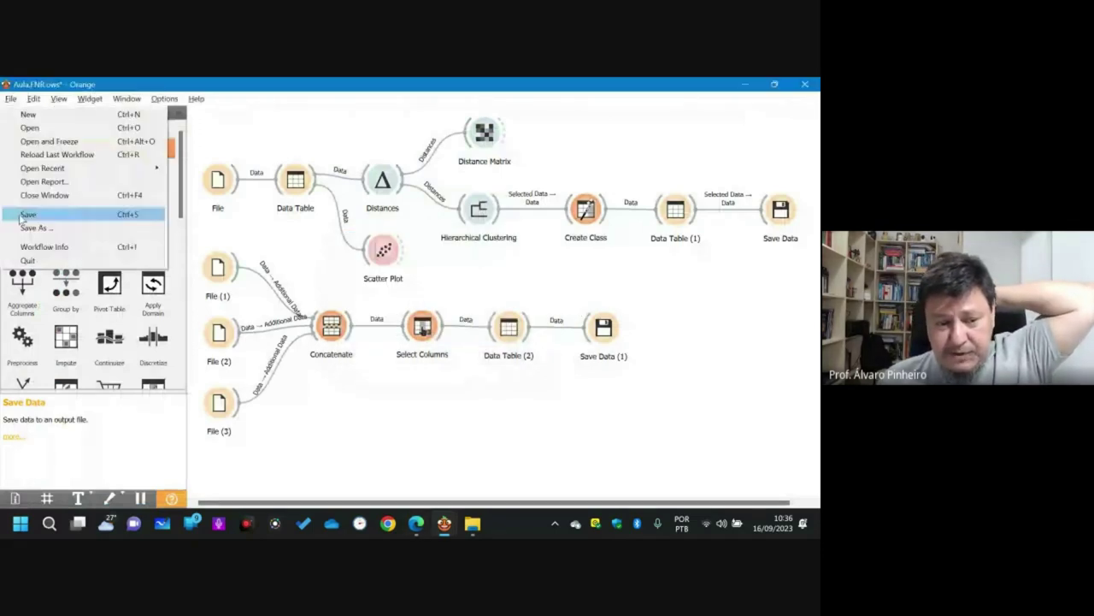
{"action": "left_click", "coordinate": [25, 214]}
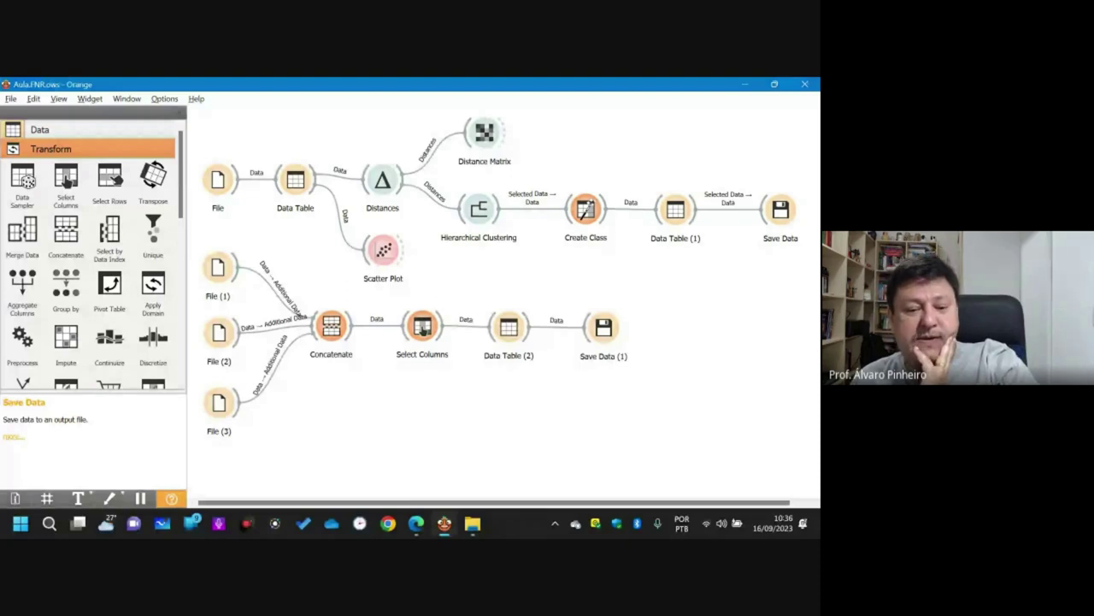
- Switch to File Explorer, locate animais.classificacao.csv in the animais folder, and close the window
{"action": "key", "text": "alt+Tab"}
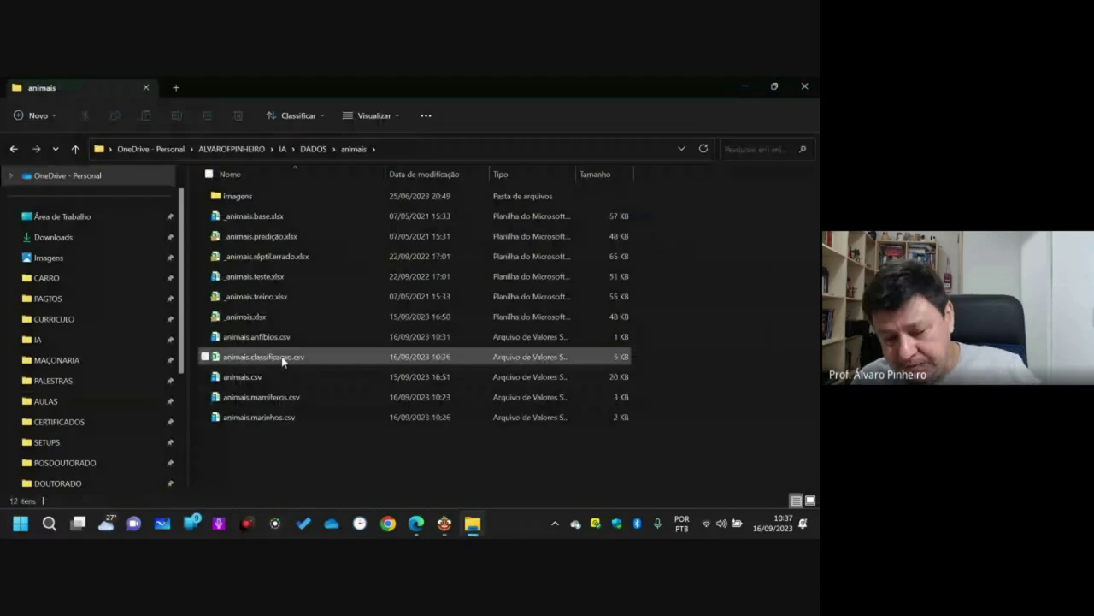
{"action": "left_click", "coordinate": [238, 360]}
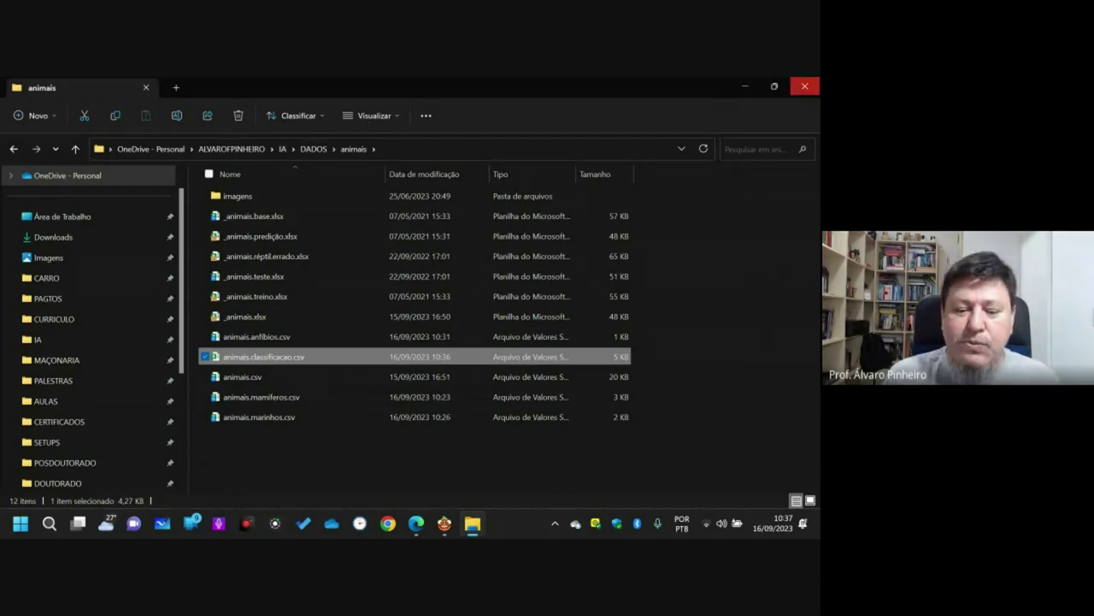
{"action": "left_click", "coordinate": [804, 87]}
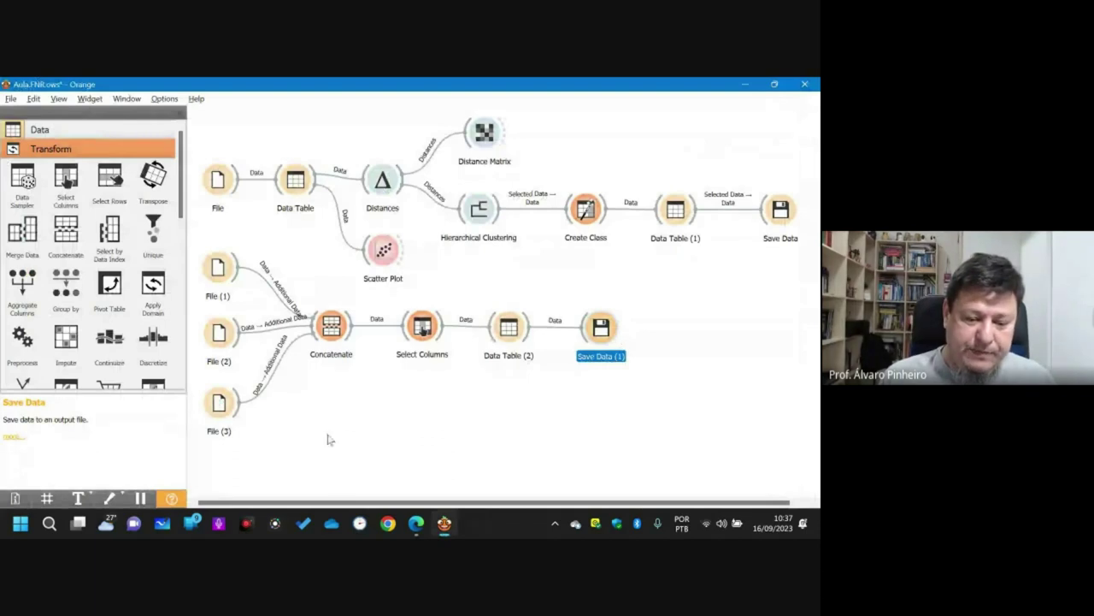
- Add a new File widget below File (3) and shift the existing workflow upward to make room for it
{"action": "right_click", "coordinate": [327, 439]}
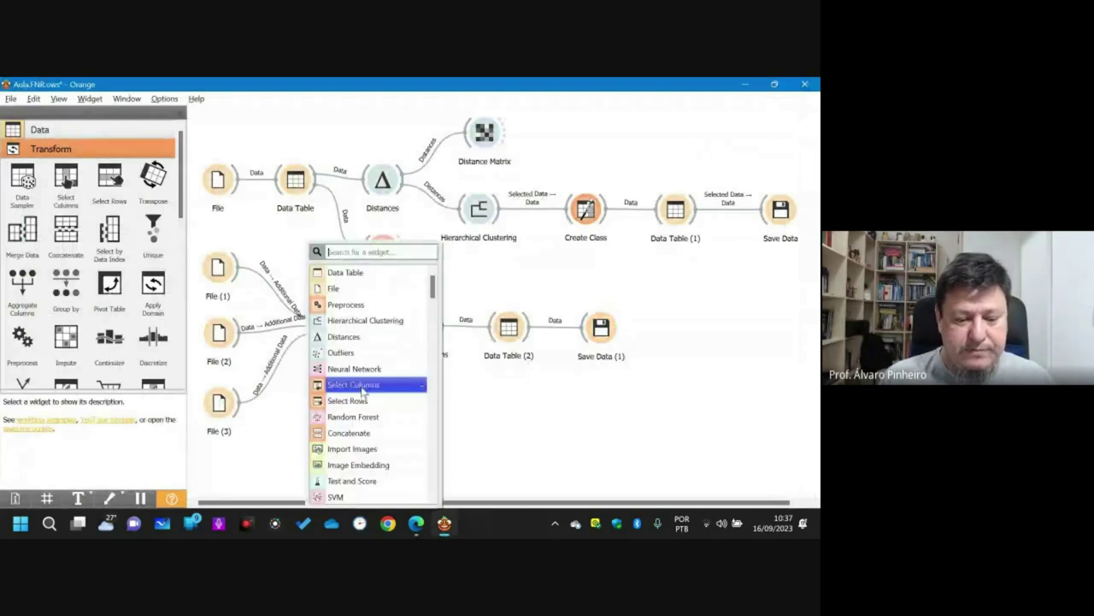
{"action": "left_click", "coordinate": [333, 288]}
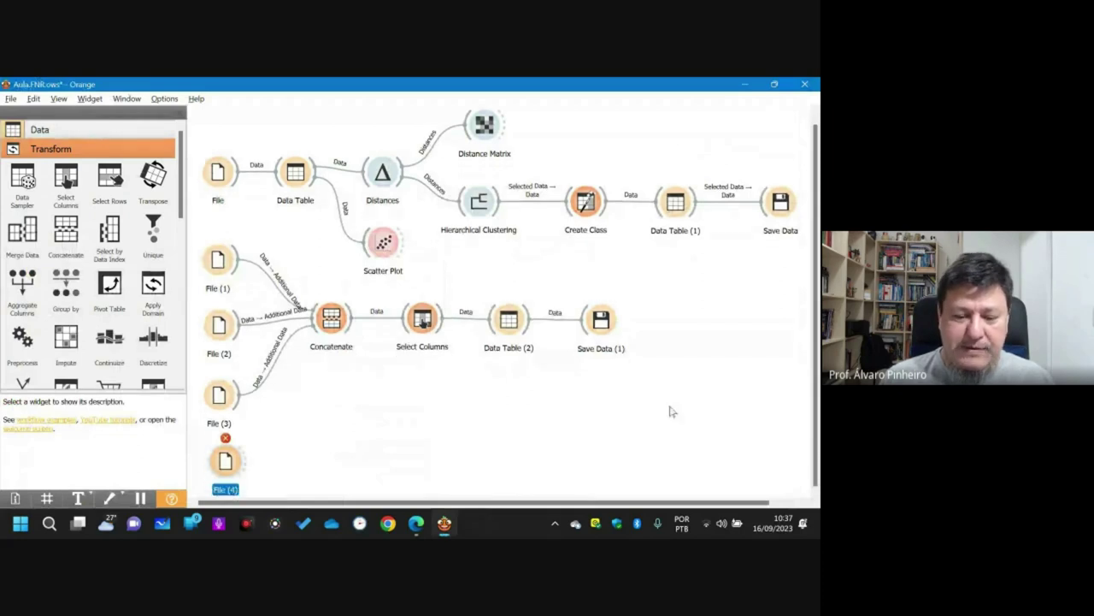
{"action": "left_click_drag", "start_coordinate": [794, 420], "coordinate": [204, 92]}
{"action": "left_click_drag", "start_coordinate": [579, 253], "coordinate": [577, 229]}
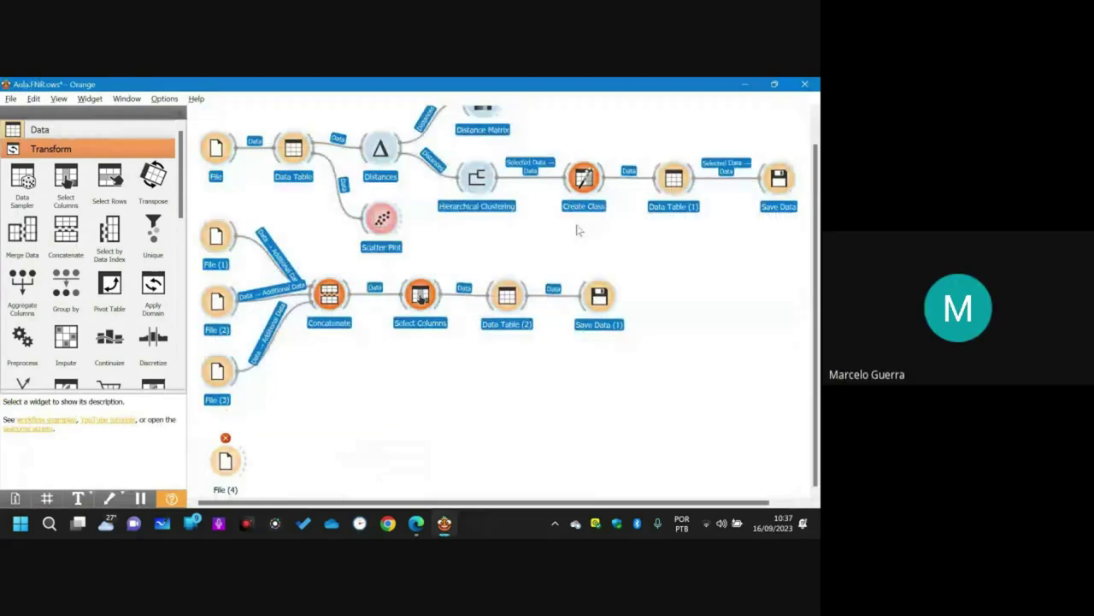
{"action": "left_click_drag", "start_coordinate": [226, 461], "coordinate": [221, 453]}
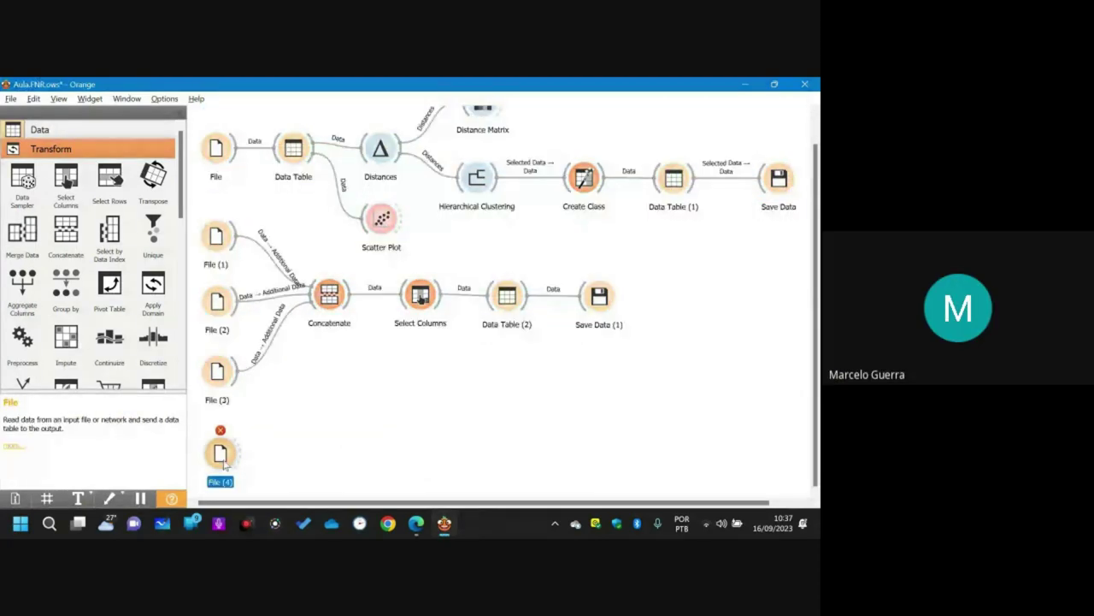
- Review the ignored, feature, target and meta columns in Select Columns, and check the Data Table (2) and Save Data (1) widgets
{"action": "left_click", "coordinate": [420, 296]}
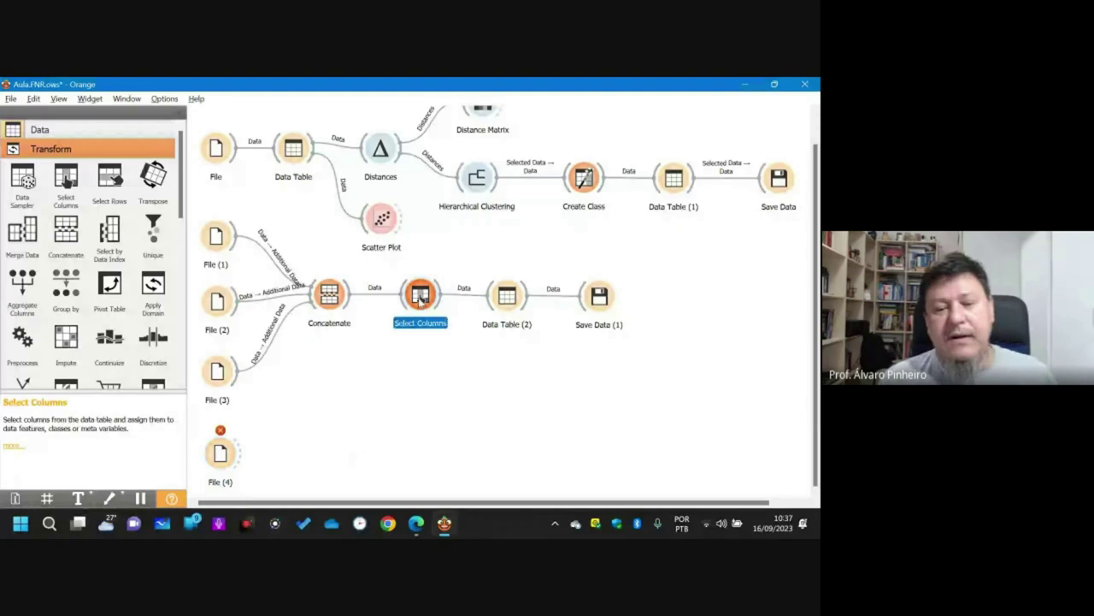
{"action": "double_click", "coordinate": [420, 296]}
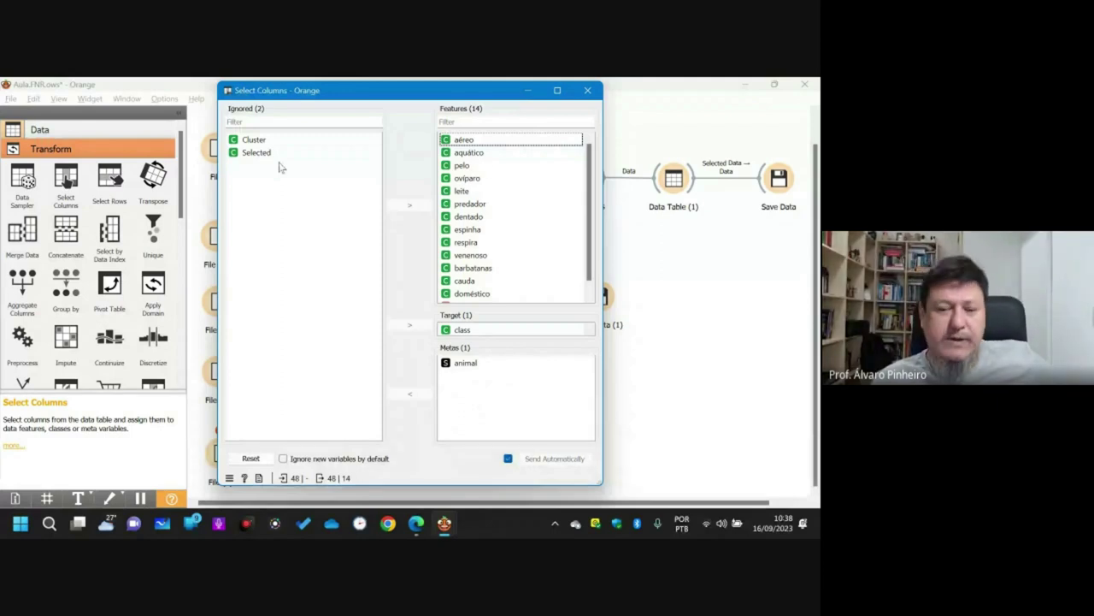
{"action": "left_click", "coordinate": [589, 91]}
{"action": "left_click", "coordinate": [508, 301]}
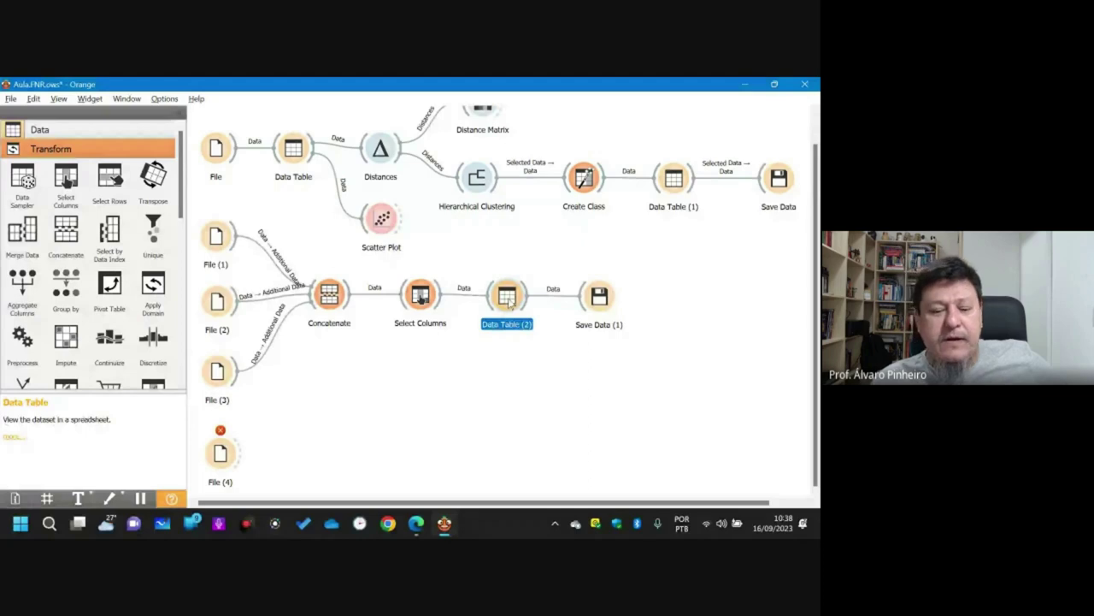
{"action": "left_click", "coordinate": [599, 296]}
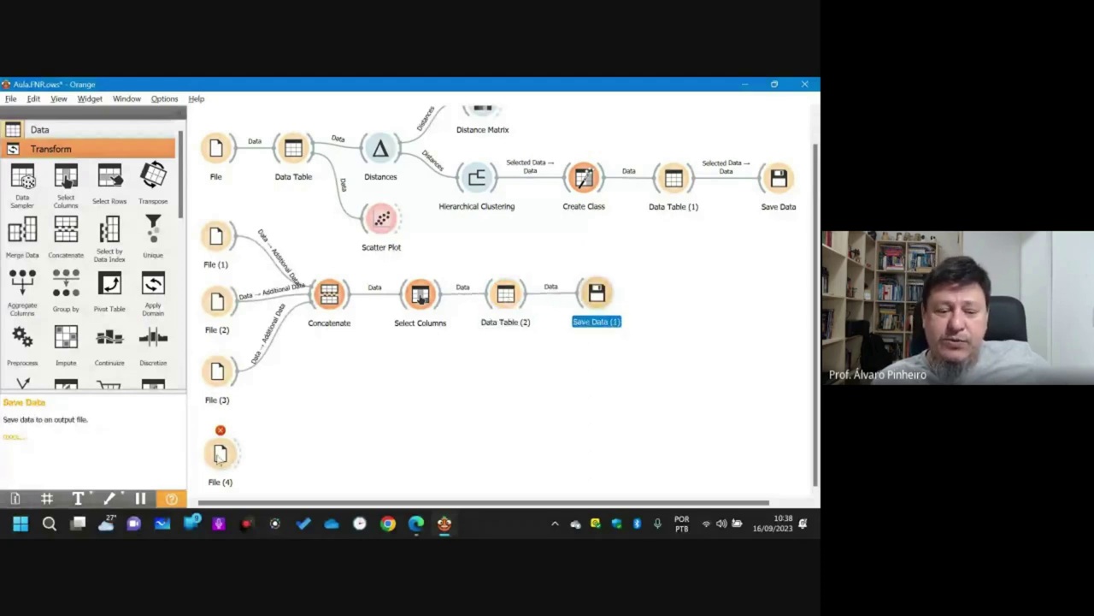
- Load animais.classificacao.csv in the File (4) widget and widen the Type column of its column list
{"action": "double_click", "coordinate": [220, 455]}
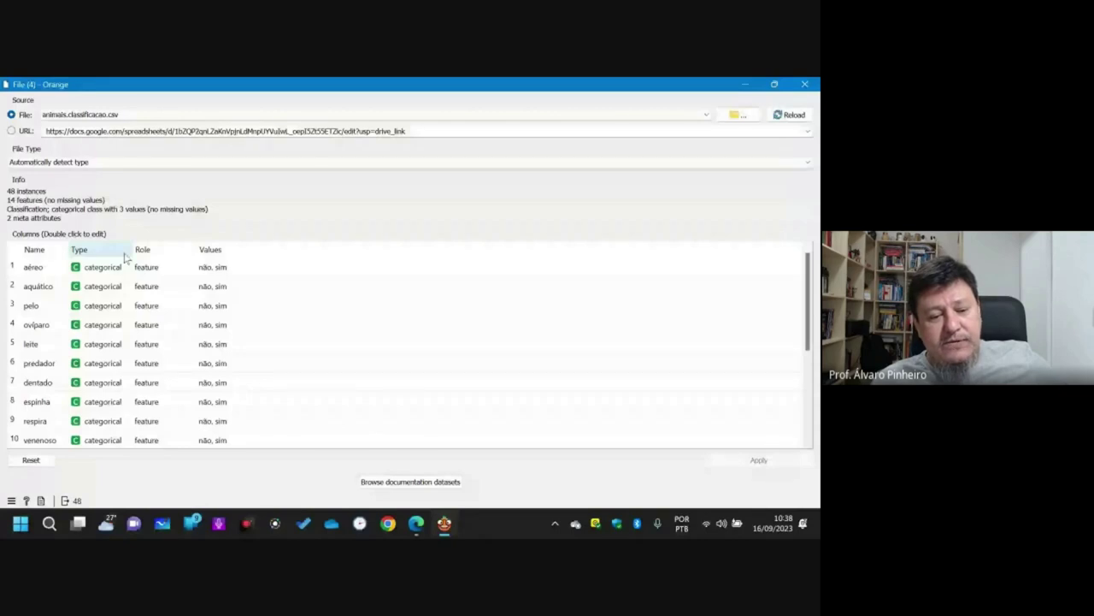
{"action": "left_click_drag", "start_coordinate": [131, 249], "coordinate": [147, 249]}
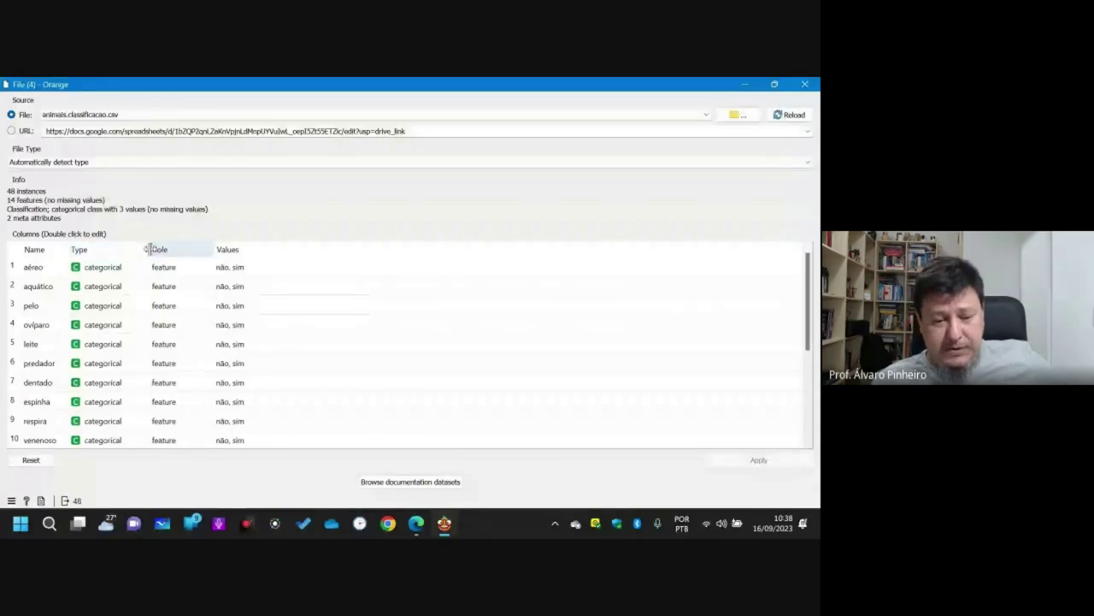
{"action": "left_click_drag", "start_coordinate": [147, 249], "coordinate": [149, 249]}
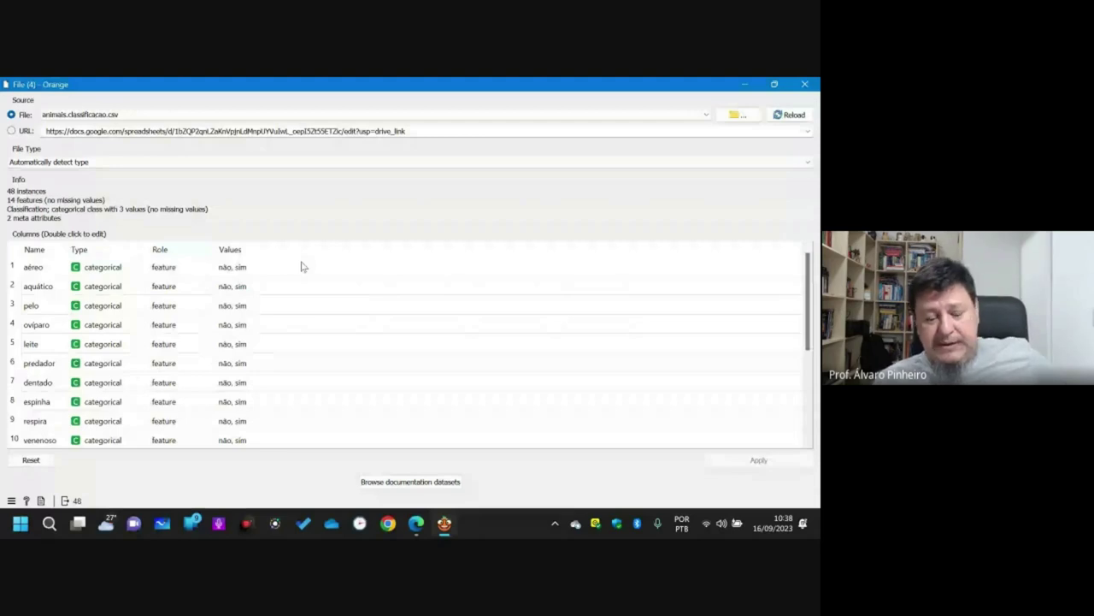
- Set the role of the Selected column to skip in File (4), keep its type categorical, and close the widget
{"action": "scroll", "coordinate": [171, 342], "scroll_direction": "down", "scroll_amount": 3}
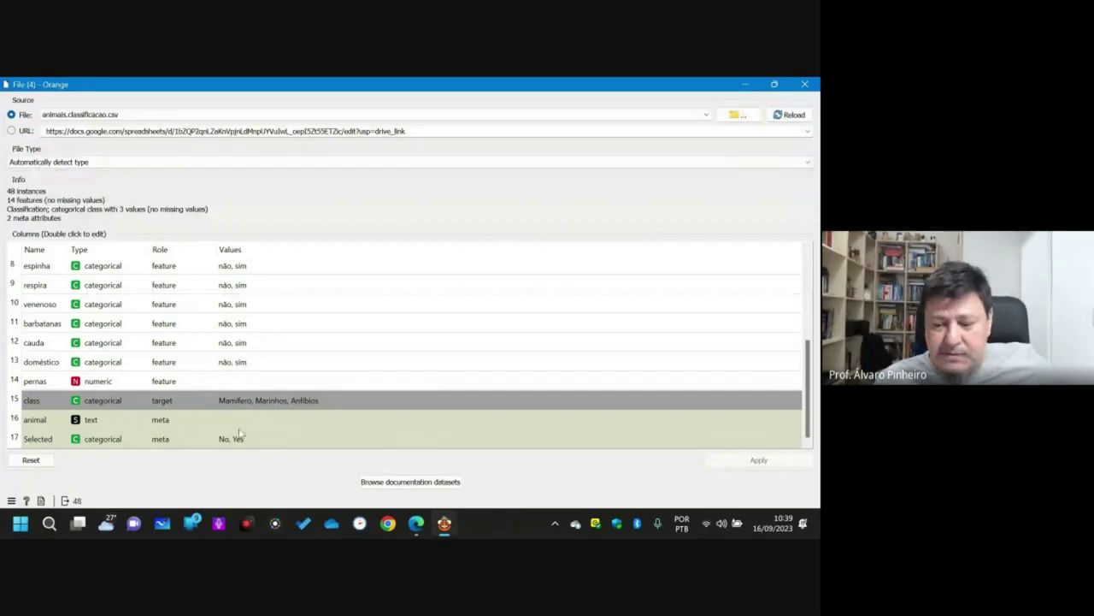
{"action": "double_click", "coordinate": [134, 439]}
{"action": "left_click", "coordinate": [141, 441]}
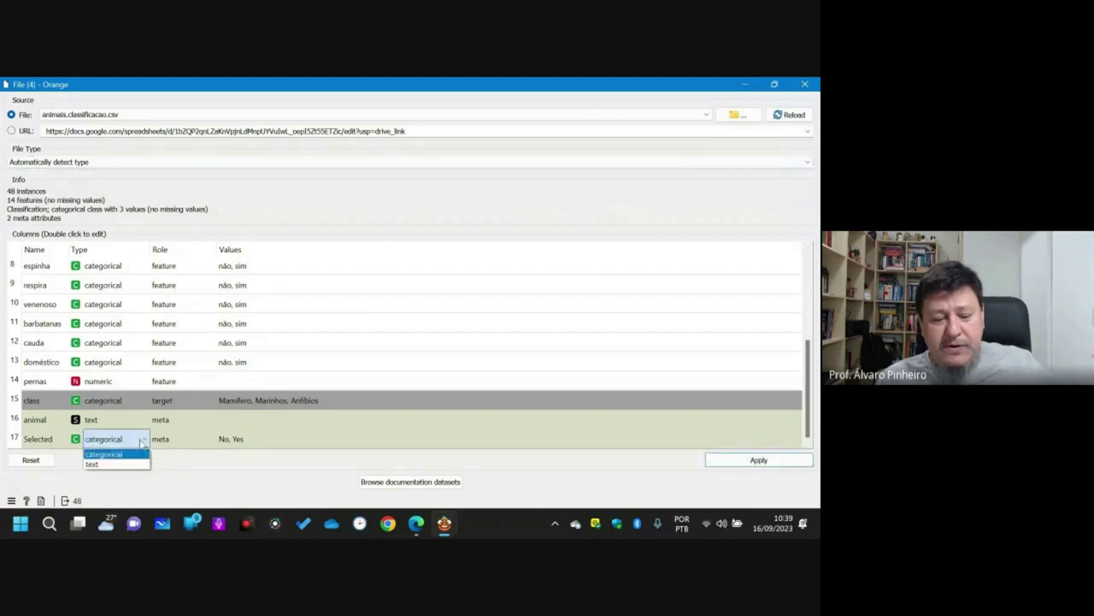
{"action": "left_click", "coordinate": [182, 438]}
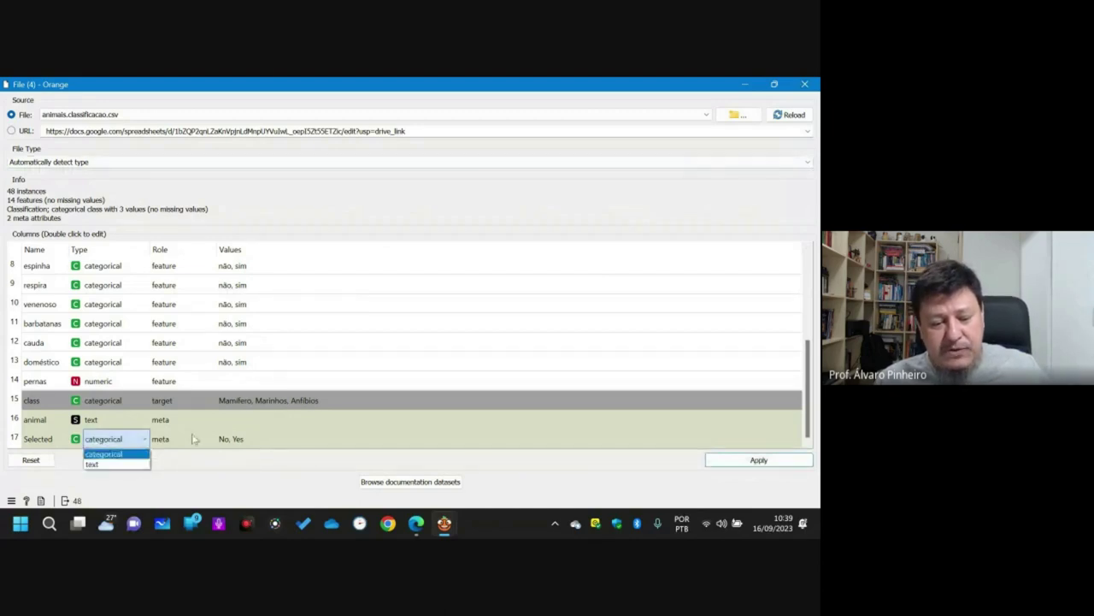
{"action": "double_click", "coordinate": [182, 438]}
{"action": "left_click", "coordinate": [183, 438]}
{"action": "left_click", "coordinate": [175, 485]}
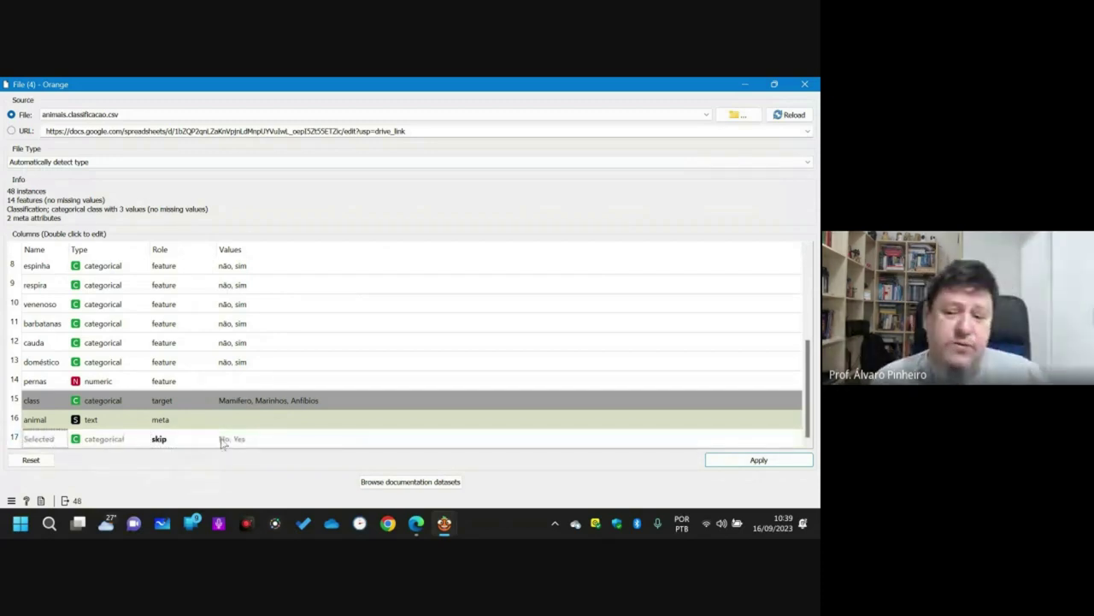
{"action": "left_click", "coordinate": [806, 84]}
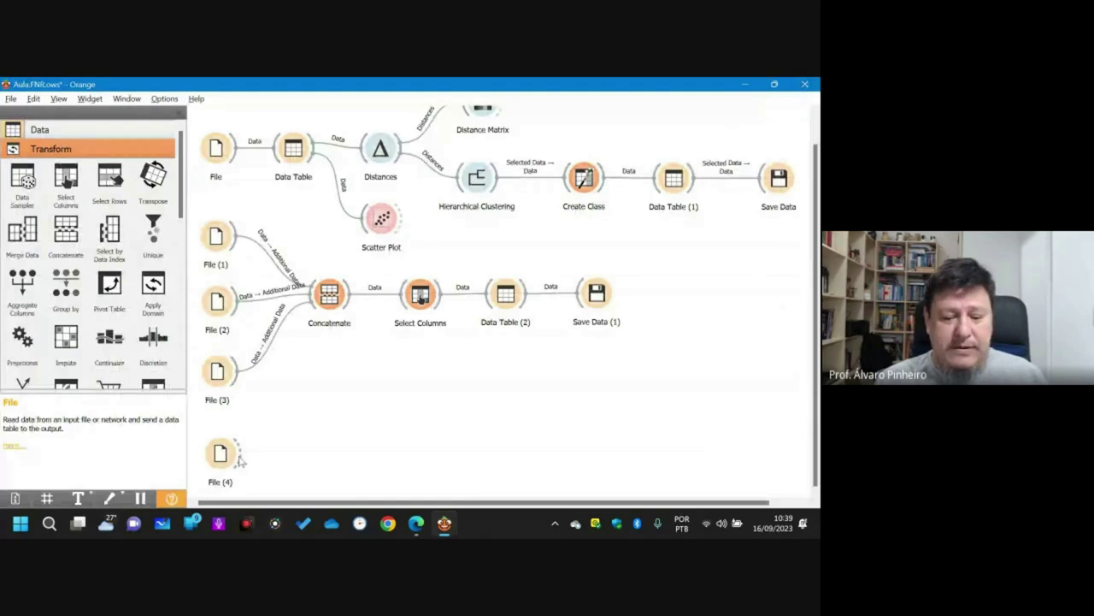
- Connect a new Data Table widget to File (4), view its class, animal and Selected columns, and close it
{"action": "left_click_drag", "start_coordinate": [240, 461], "coordinate": [272, 451]}
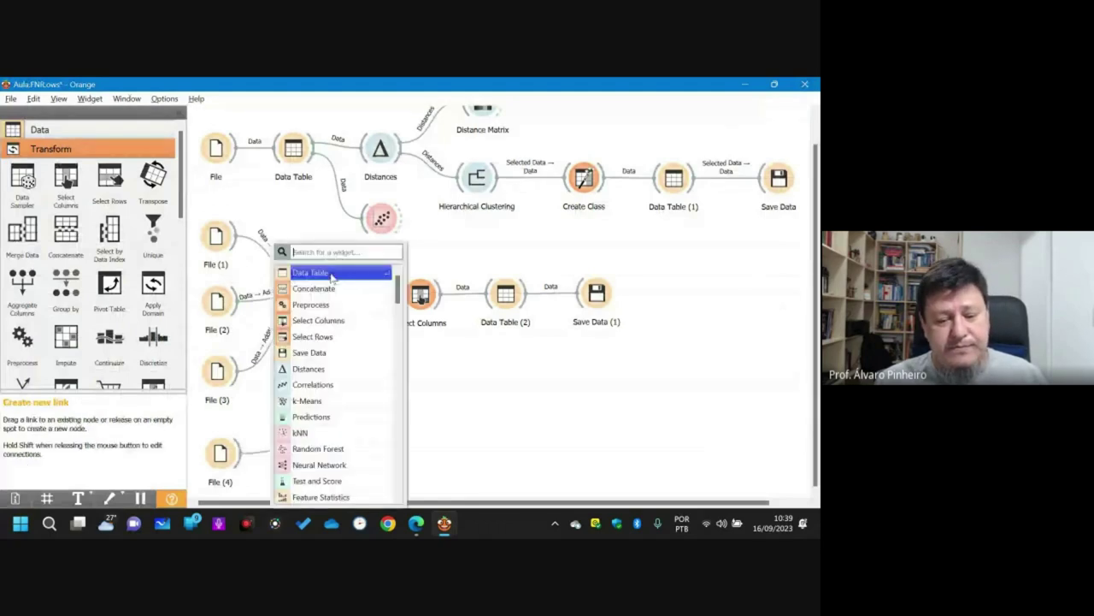
{"action": "left_click", "coordinate": [332, 274]}
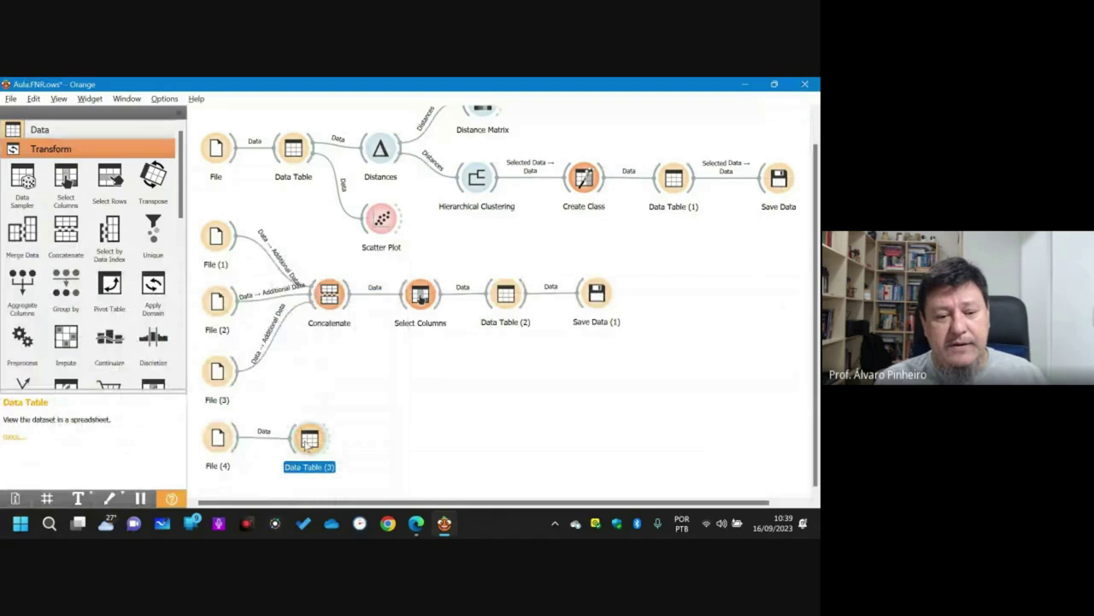
{"action": "double_click", "coordinate": [308, 440]}
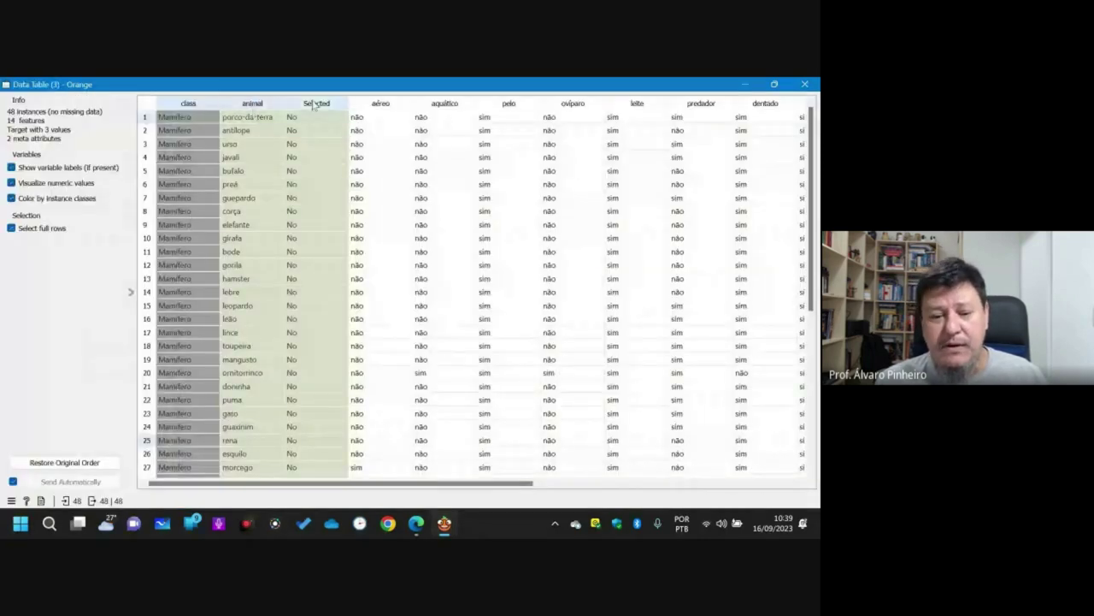
{"action": "key", "text": "ctrl+w"}
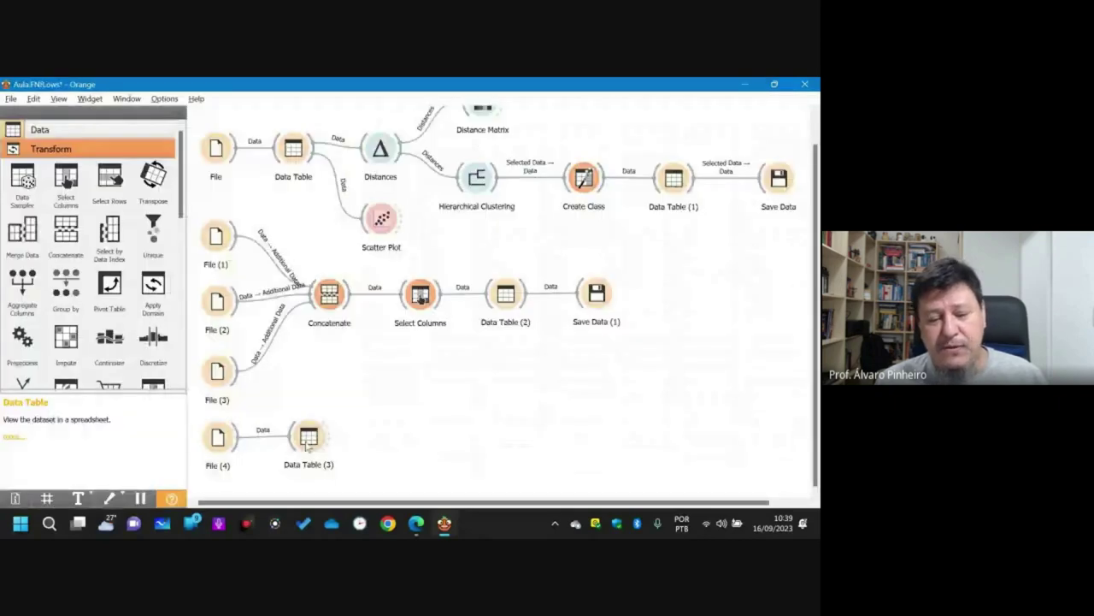
- Space out Data Table (3) and insert a Select Columns widget between it and File (4) to remove the Selected column
{"action": "left_click_drag", "start_coordinate": [307, 445], "coordinate": [389, 440]}
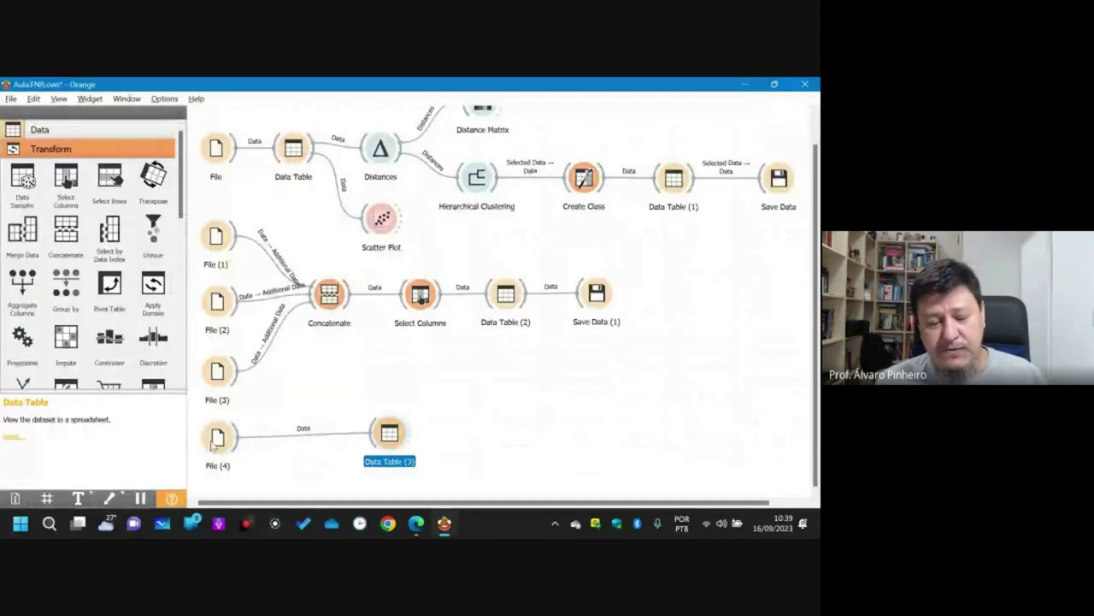
{"action": "double_click", "coordinate": [216, 441]}
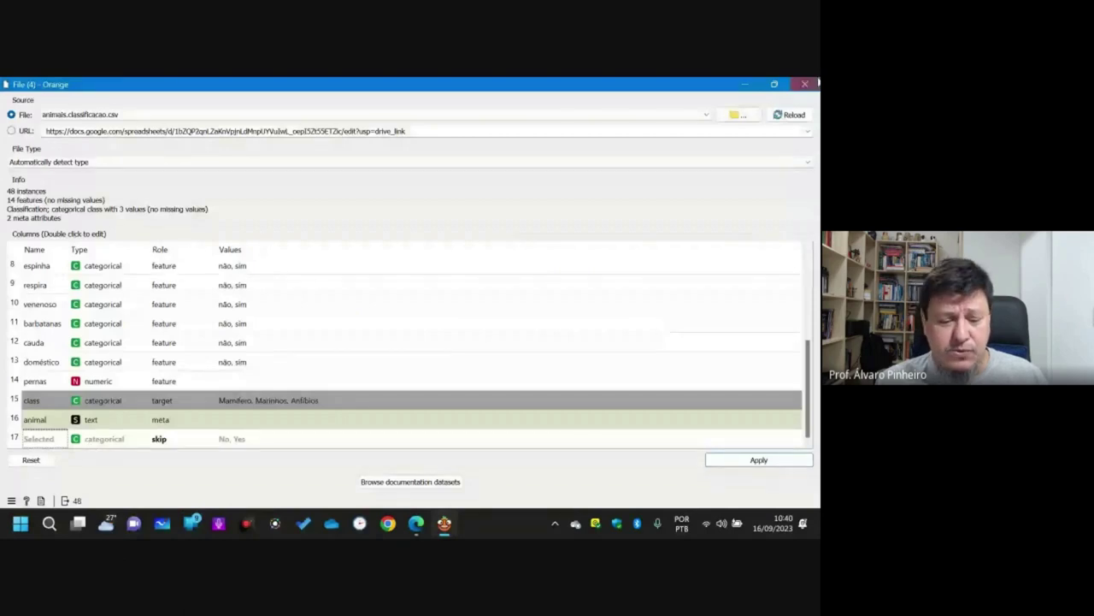
{"action": "left_click", "coordinate": [804, 83]}
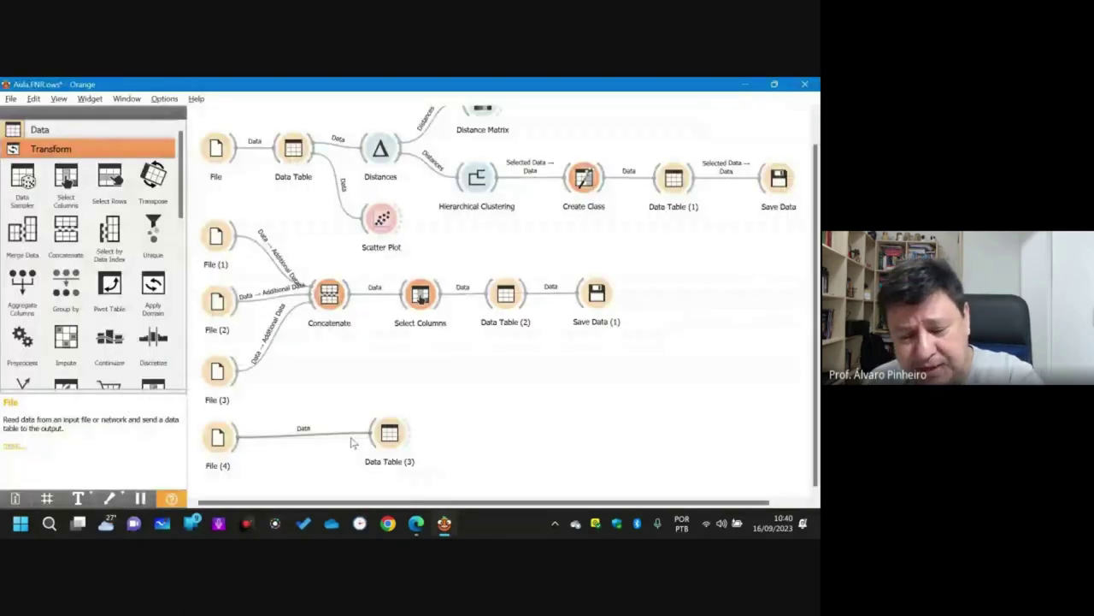
{"action": "left_click_drag", "start_coordinate": [354, 439], "coordinate": [262, 248]}
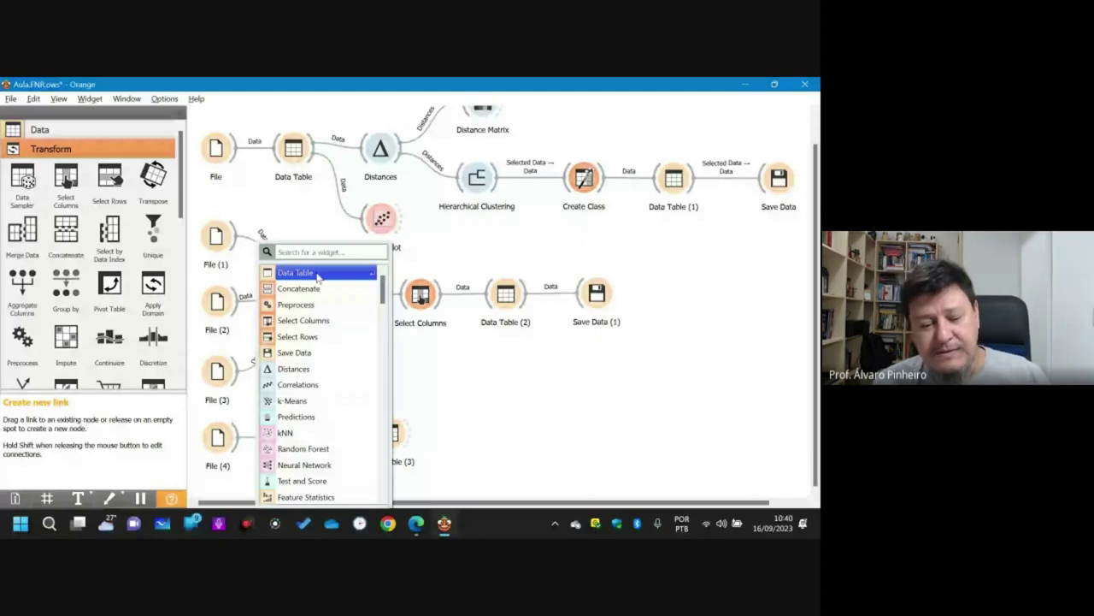
{"action": "left_click", "coordinate": [317, 273]}
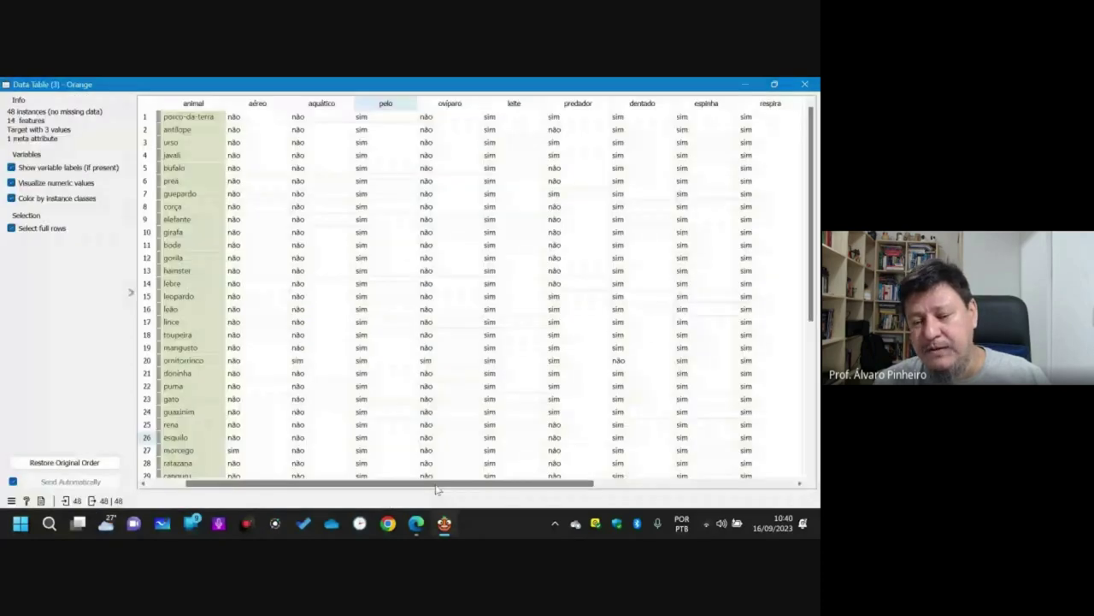
- Examine all feature columns and the animals of each class in Data Table (3), and close the table
{"action": "left_click_drag", "start_coordinate": [436, 485], "coordinate": [754, 438]}
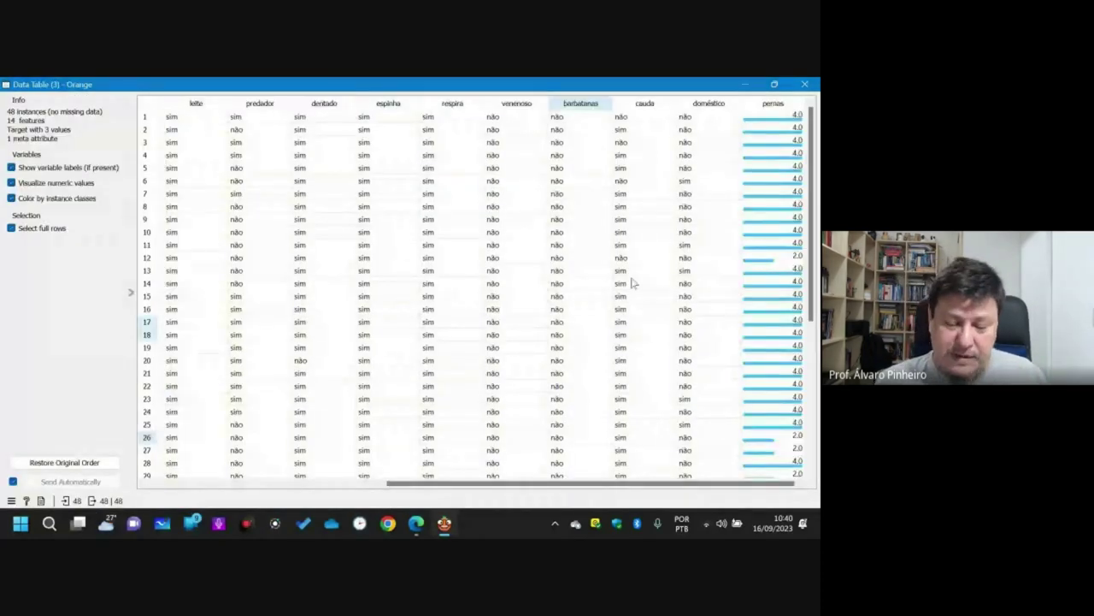
{"action": "left_click_drag", "start_coordinate": [462, 483], "coordinate": [224, 480]}
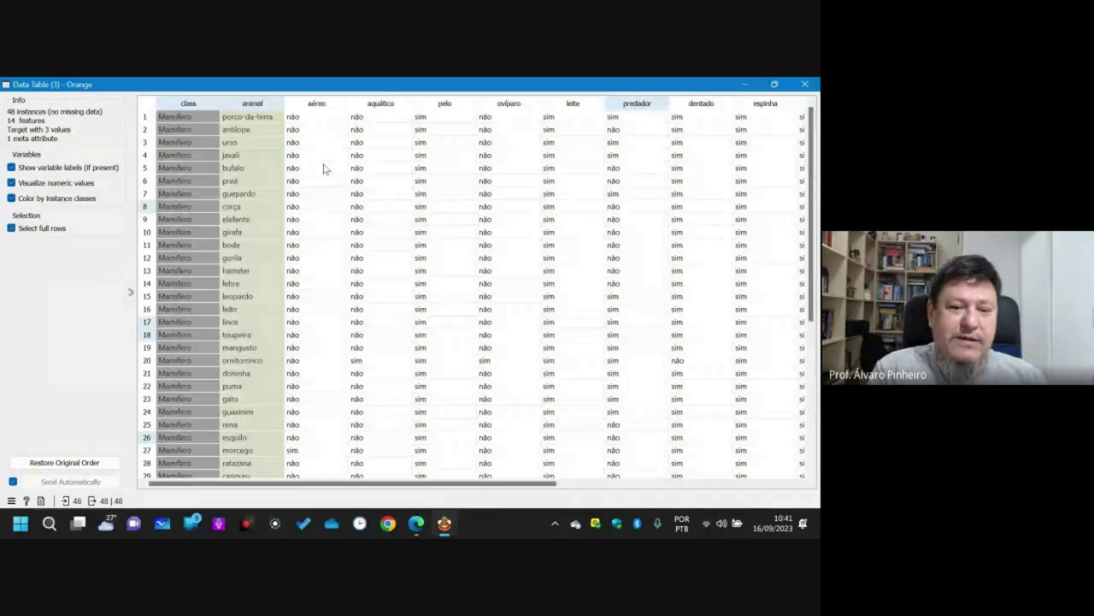
{"action": "scroll", "coordinate": [299, 237], "scroll_direction": "down", "scroll_amount": 4}
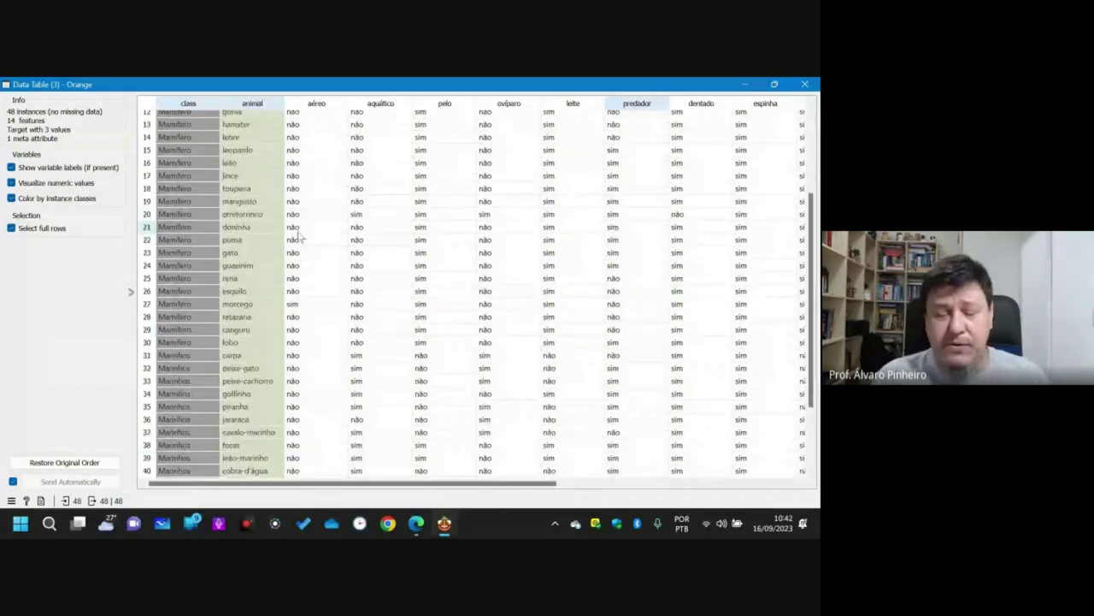
{"action": "scroll", "coordinate": [299, 238], "scroll_direction": "down", "scroll_amount": 3}
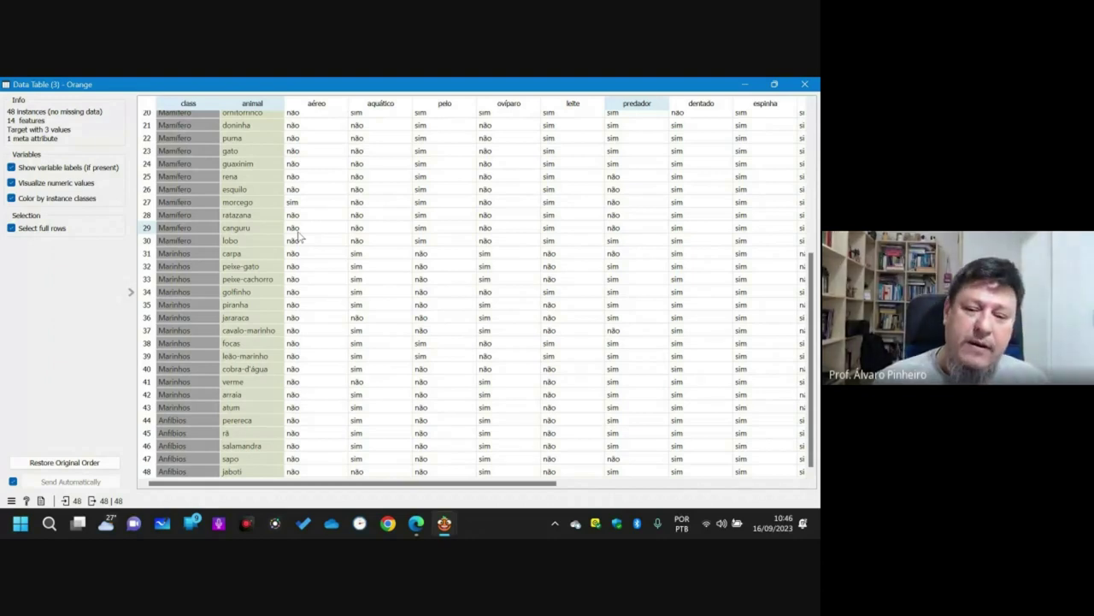
{"action": "left_click", "coordinate": [808, 84]}
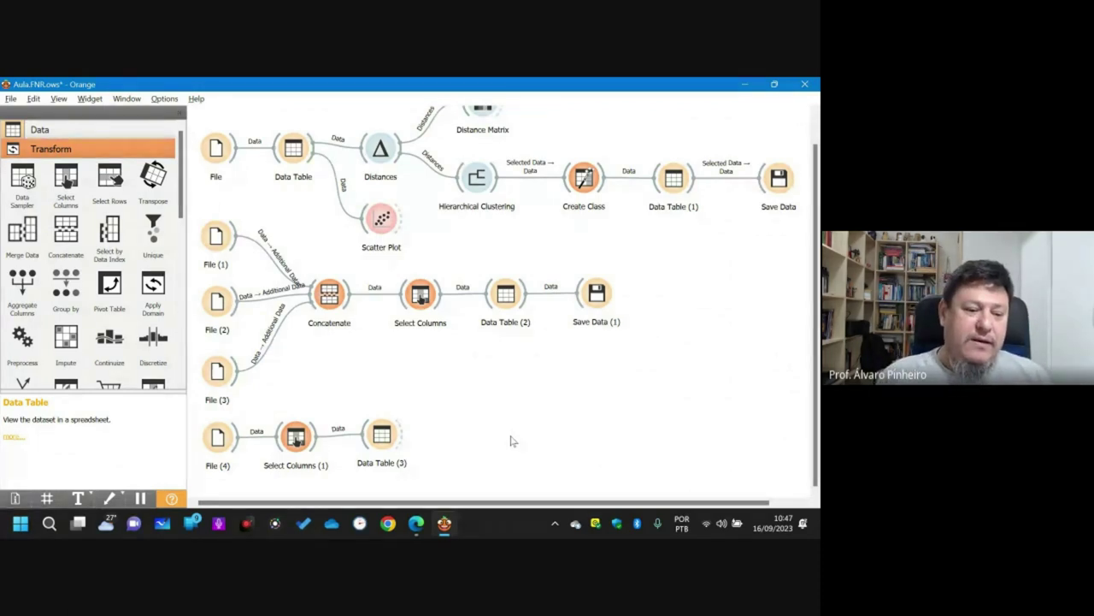
- Save the Aula.FNR.ows workflow and close Orange
{"action": "left_click", "coordinate": [10, 99]}
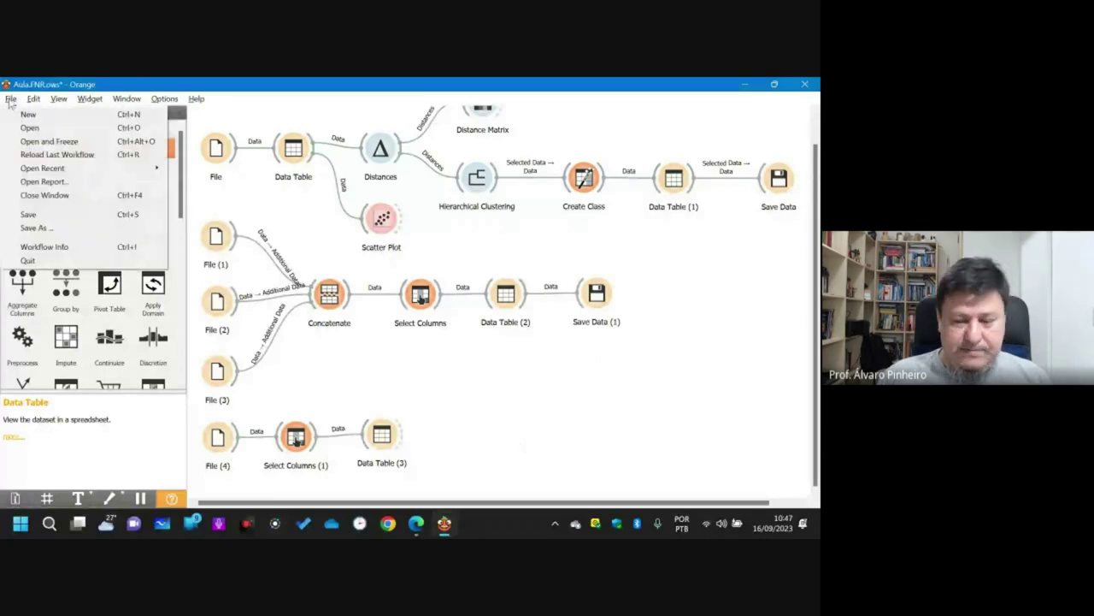
{"action": "left_click", "coordinate": [10, 99]}
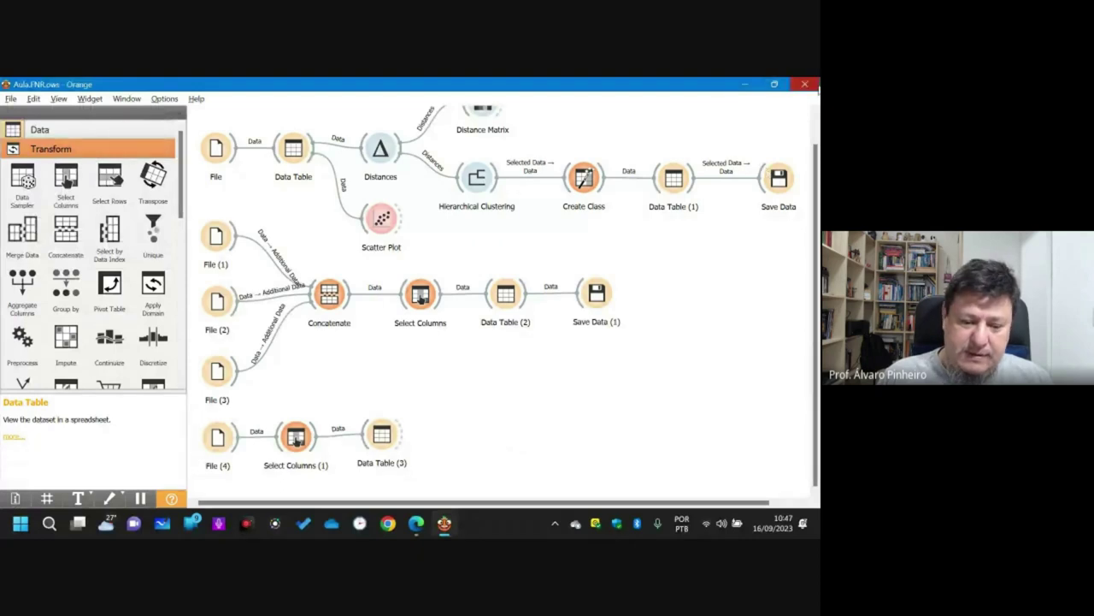
{"action": "left_click", "coordinate": [805, 84]}
- Switch to the Google Meet sharing notice in Edge and stop sharing the screen
{"action": "mouse_move", "coordinate": [416, 523]}
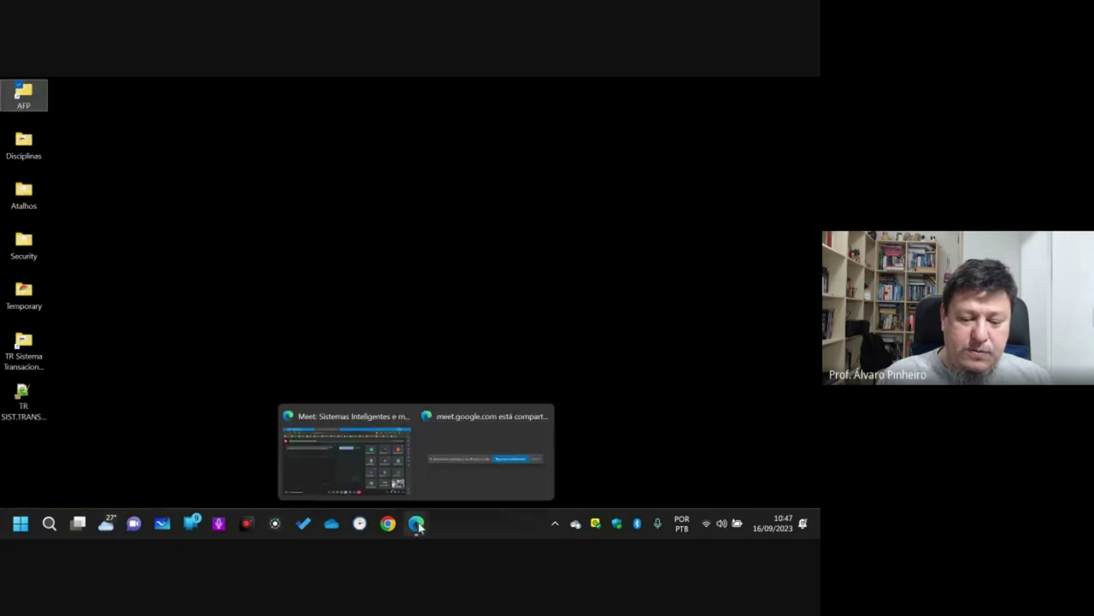
{"action": "left_click", "coordinate": [466, 492]}
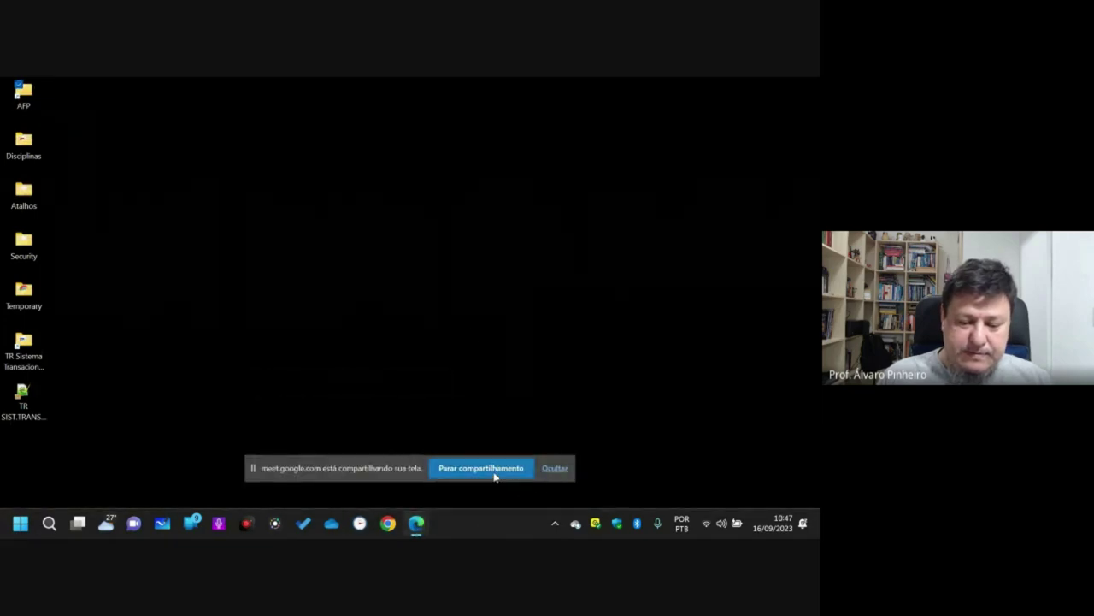
{"action": "left_click", "coordinate": [493, 470]}
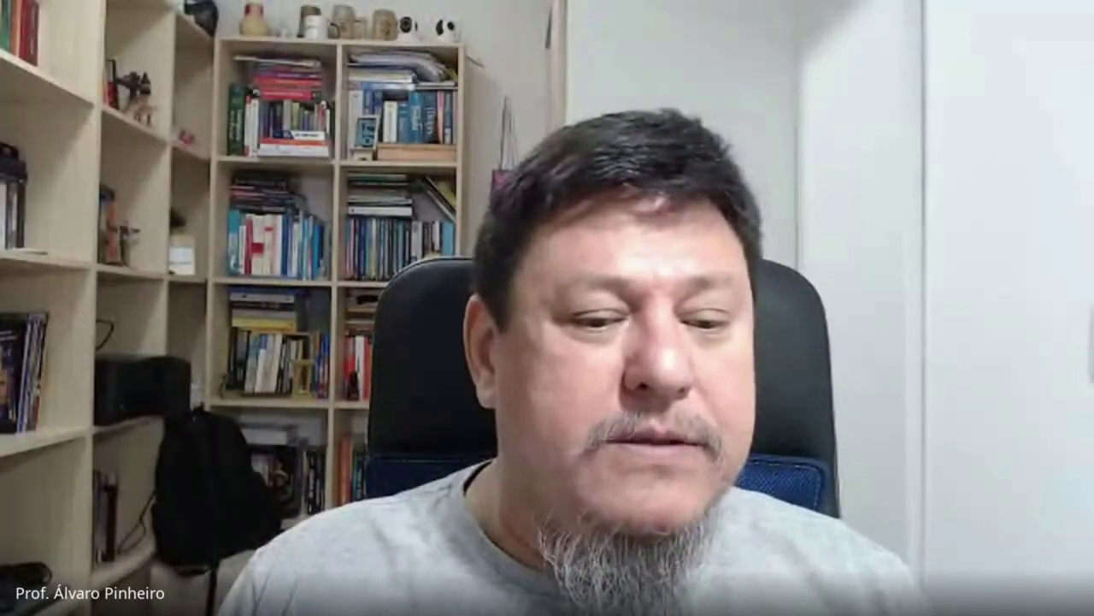